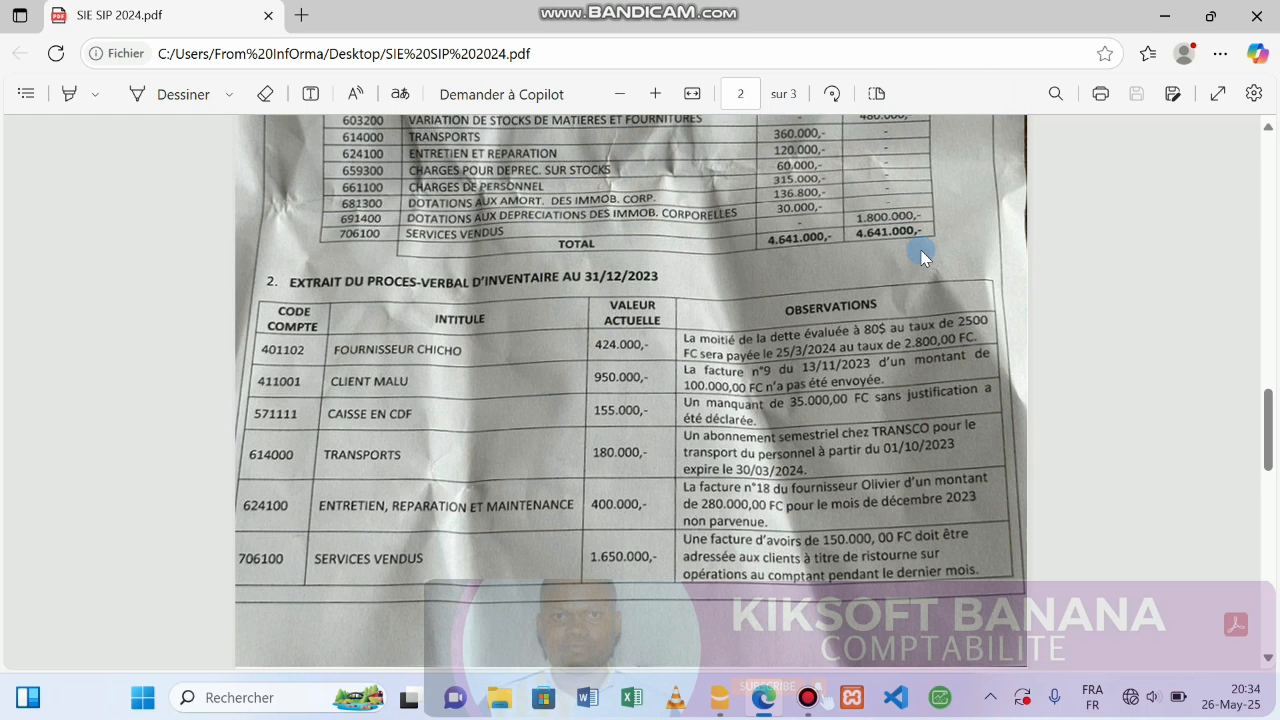
Scroll through page 2's Annexe 2 provisional balance and inventory tables, then back up to page 1.
drag(1267, 400, 1236, 314)
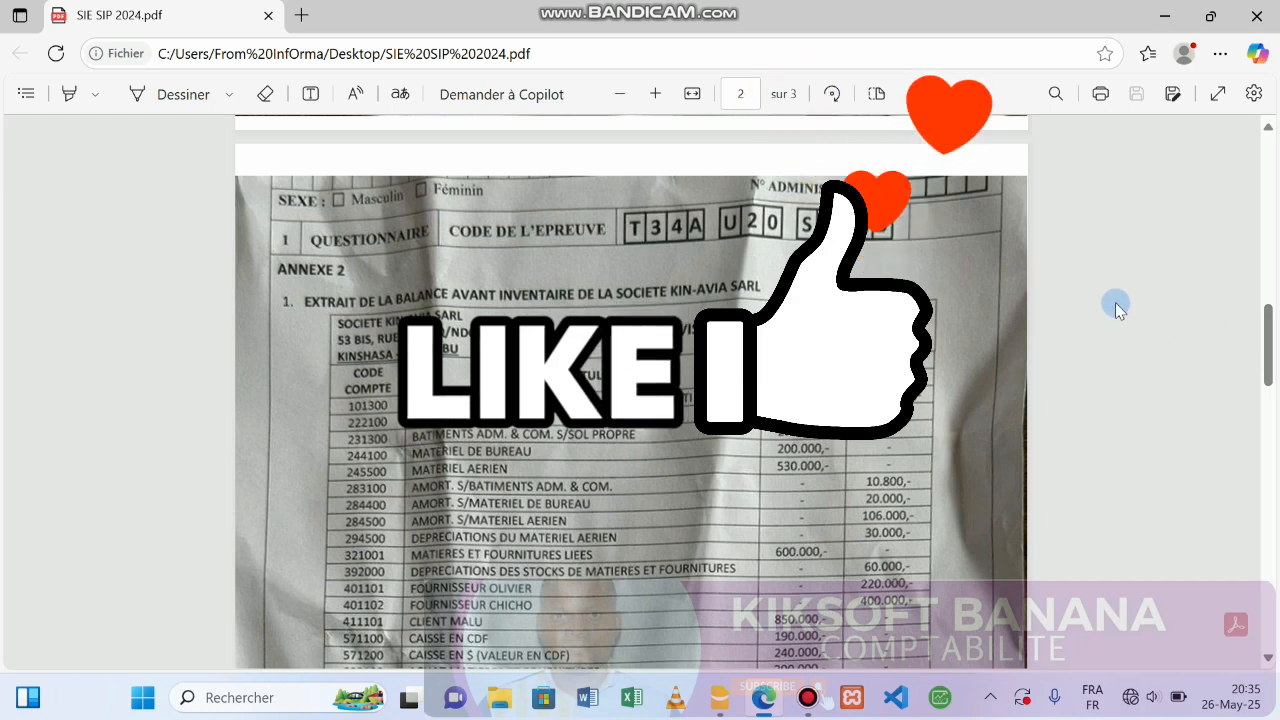
drag(1268, 345, 1277, 428)
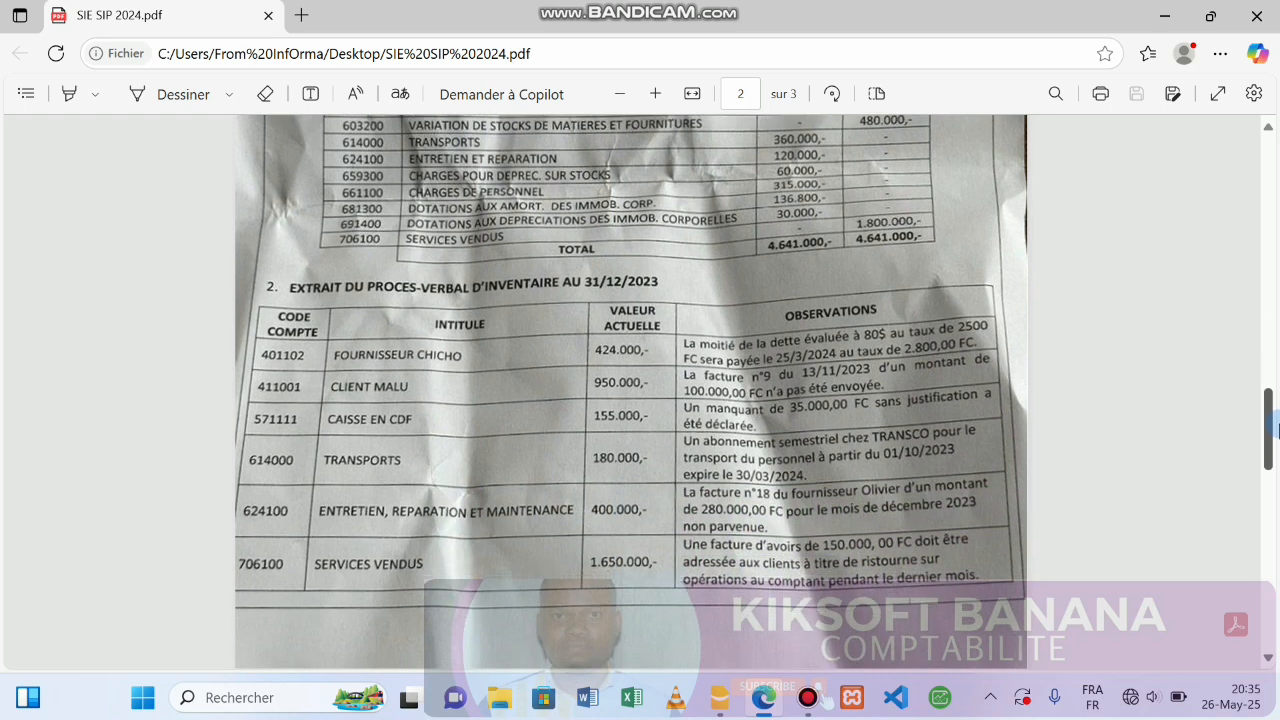
drag(1277, 428, 1226, 346)
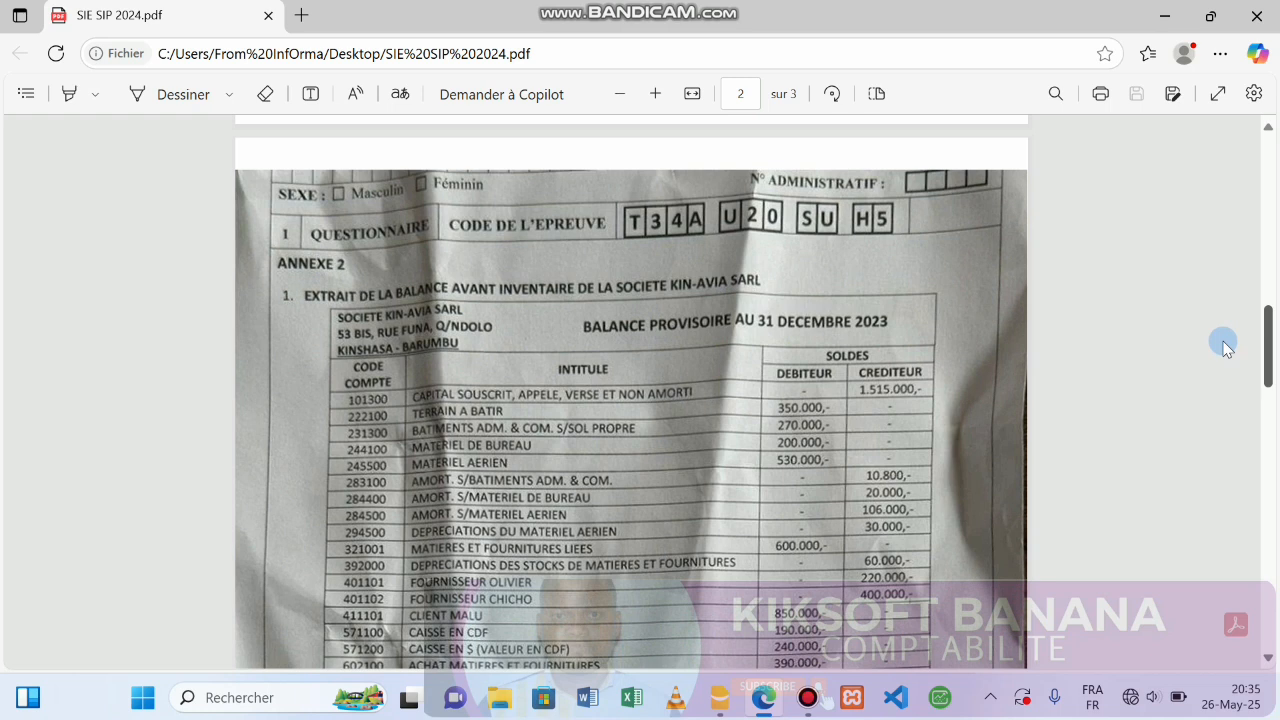
mouse_move(1226, 346)
mouse_down()
mouse_move(1268, 386)
mouse_move(1277, 452)
mouse_move(1191, 271)
mouse_move(1244, 378)
mouse_move(1232, 362)
mouse_up()
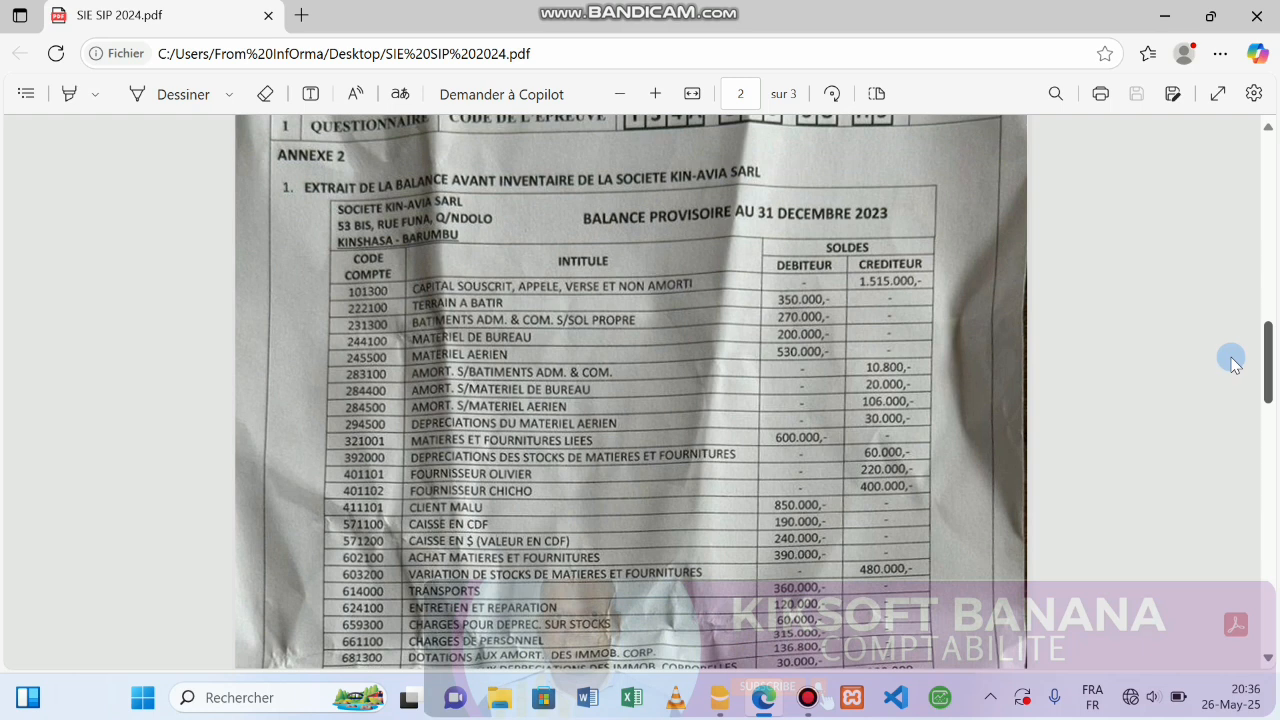
drag(1232, 362, 1212, 160)
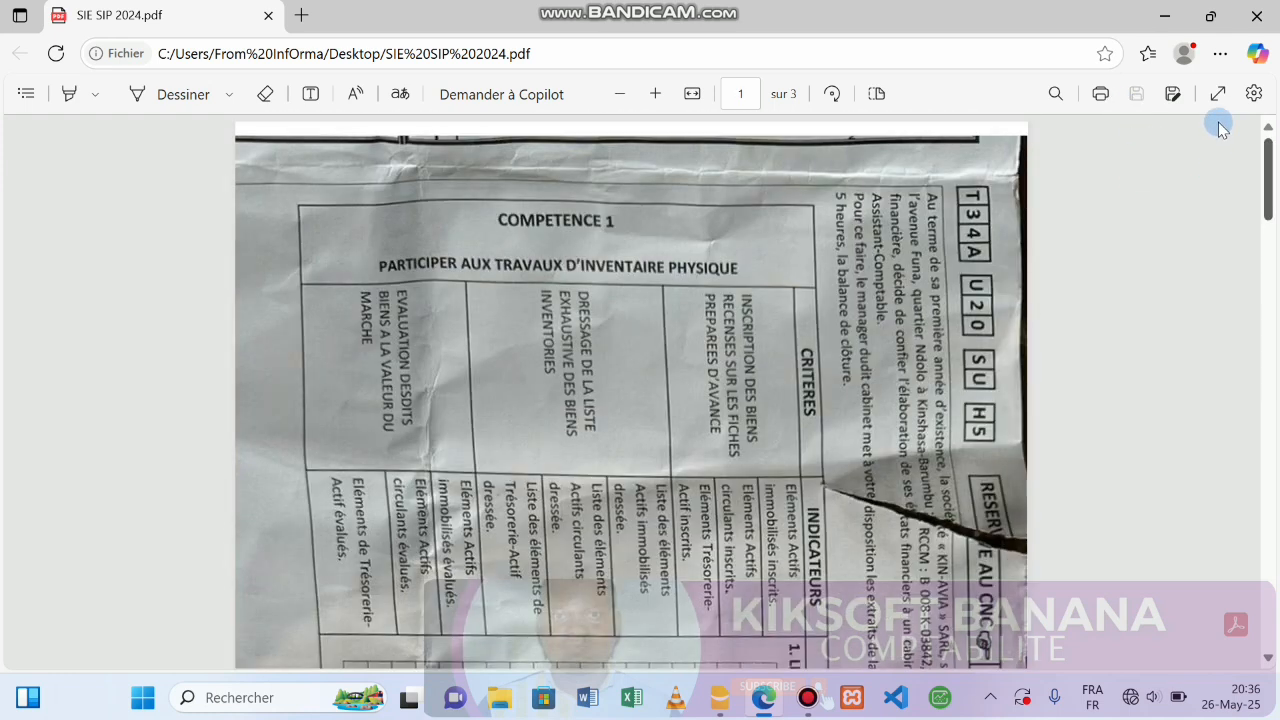
Rotate the sideways first page upright with three quarter turns.
click(830, 94)
click(830, 94)
click(830, 94)
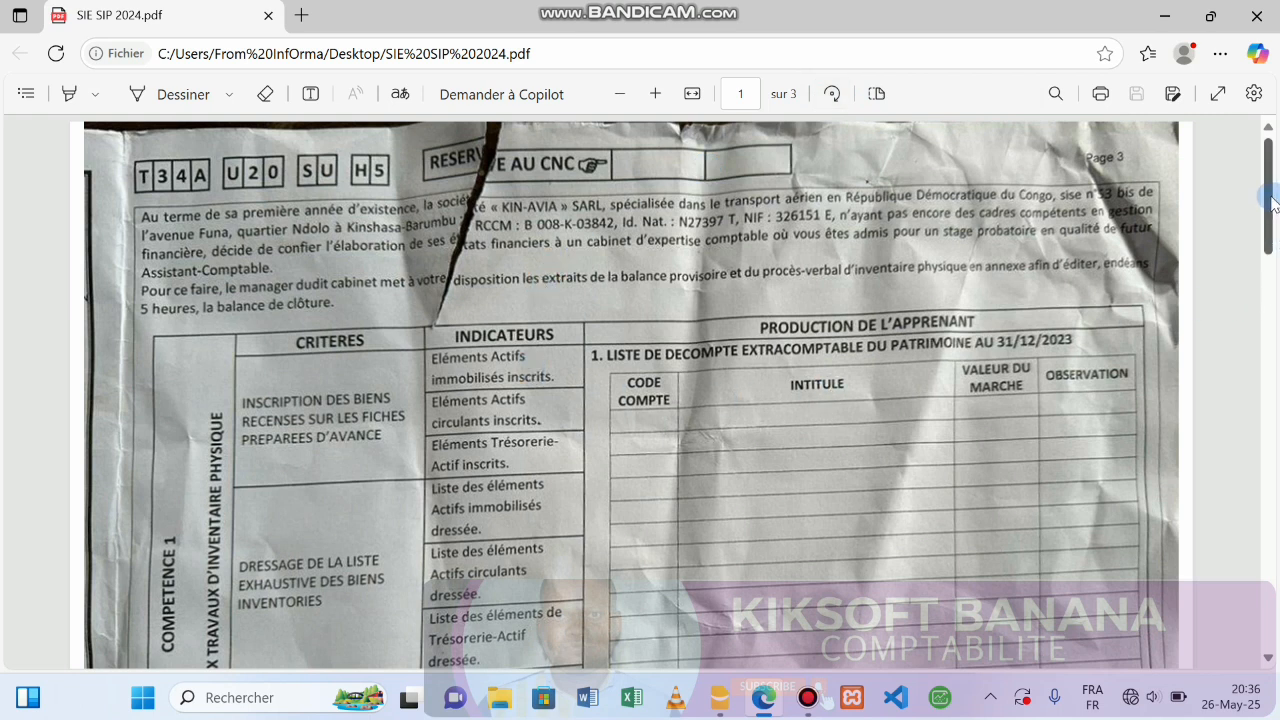
Scroll down to page 3's Livre journal and Balance de clôture grids, then back to page 2.
drag(1274, 208, 1275, 247)
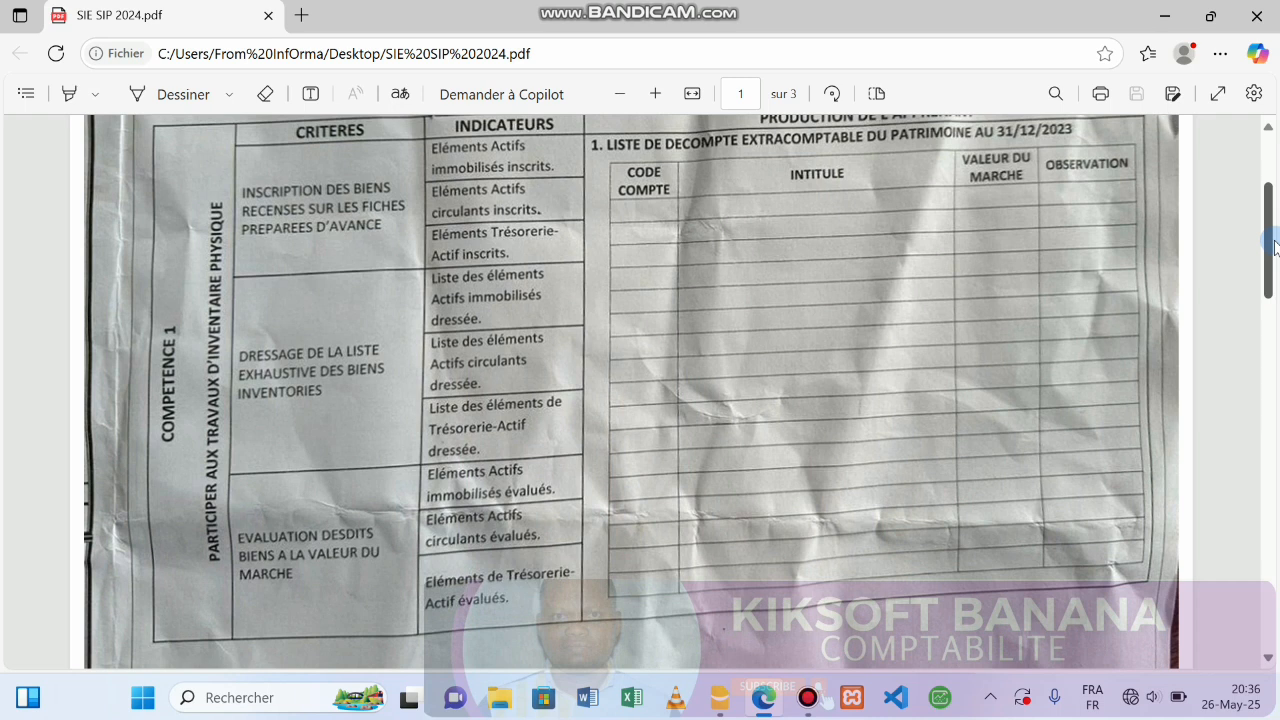
drag(1275, 248, 1277, 533)
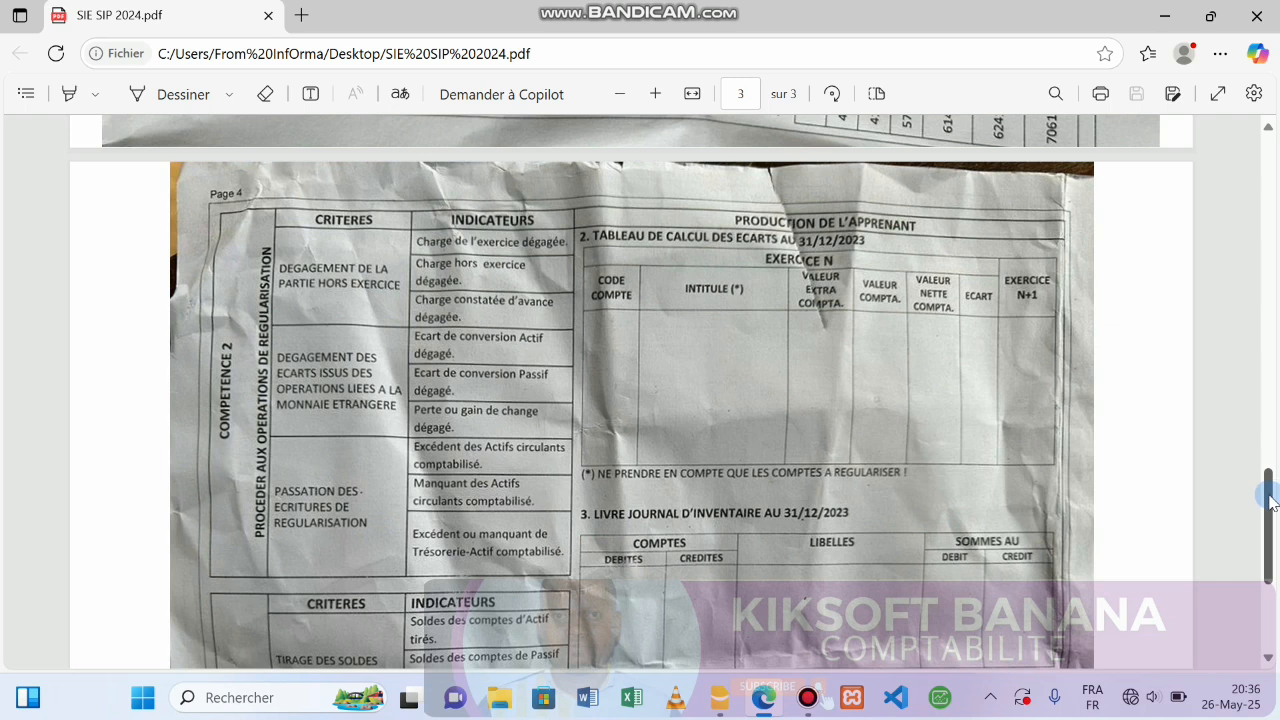
drag(1270, 500, 1276, 537)
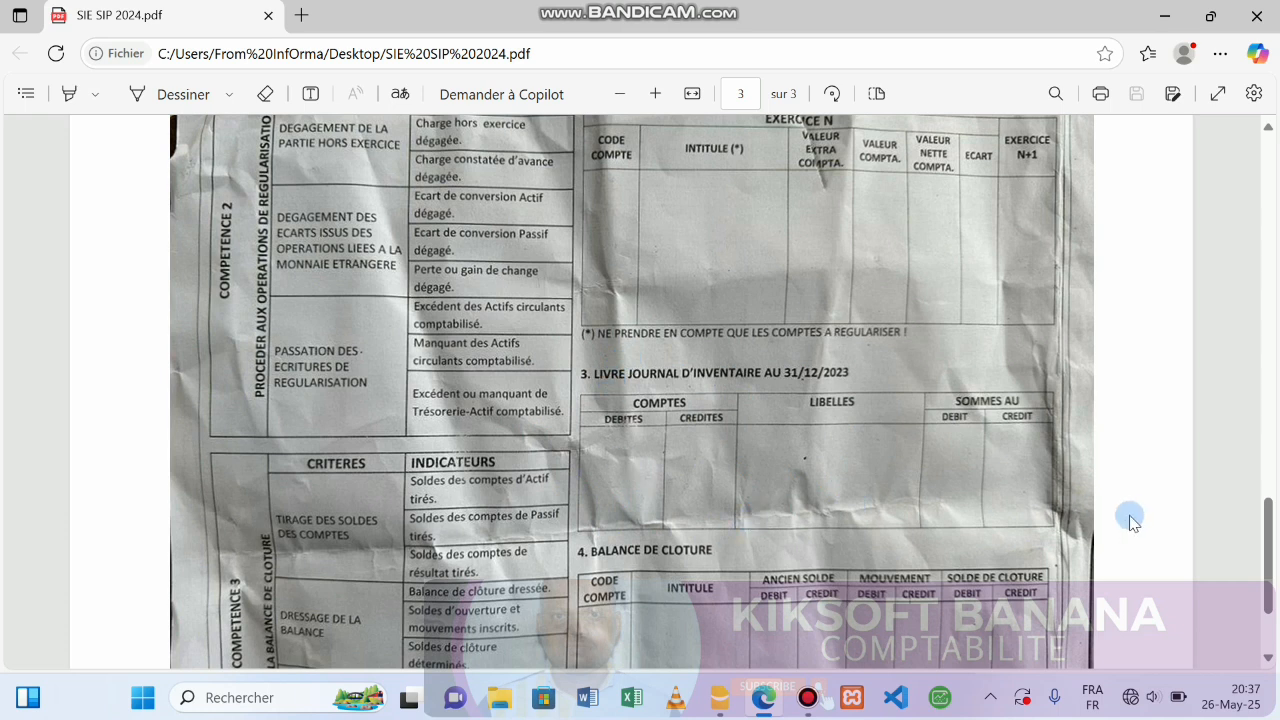
drag(1272, 532, 1276, 570)
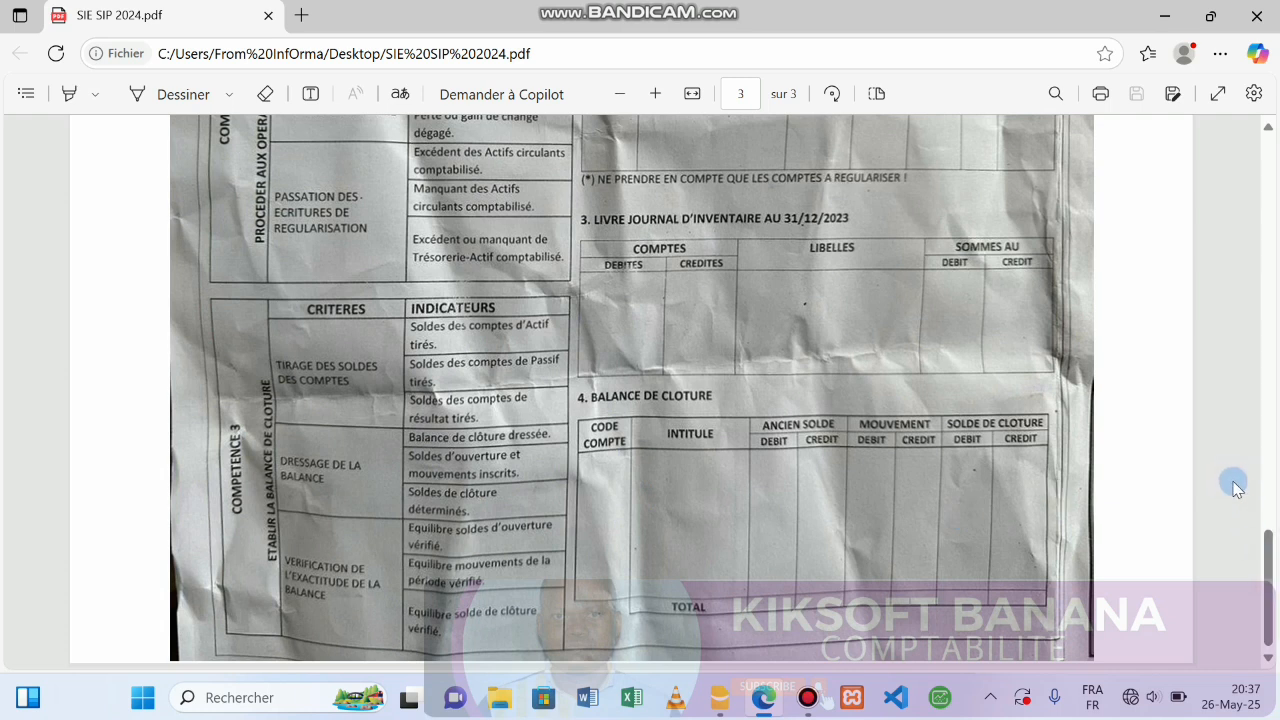
drag(1262, 575, 1235, 403)
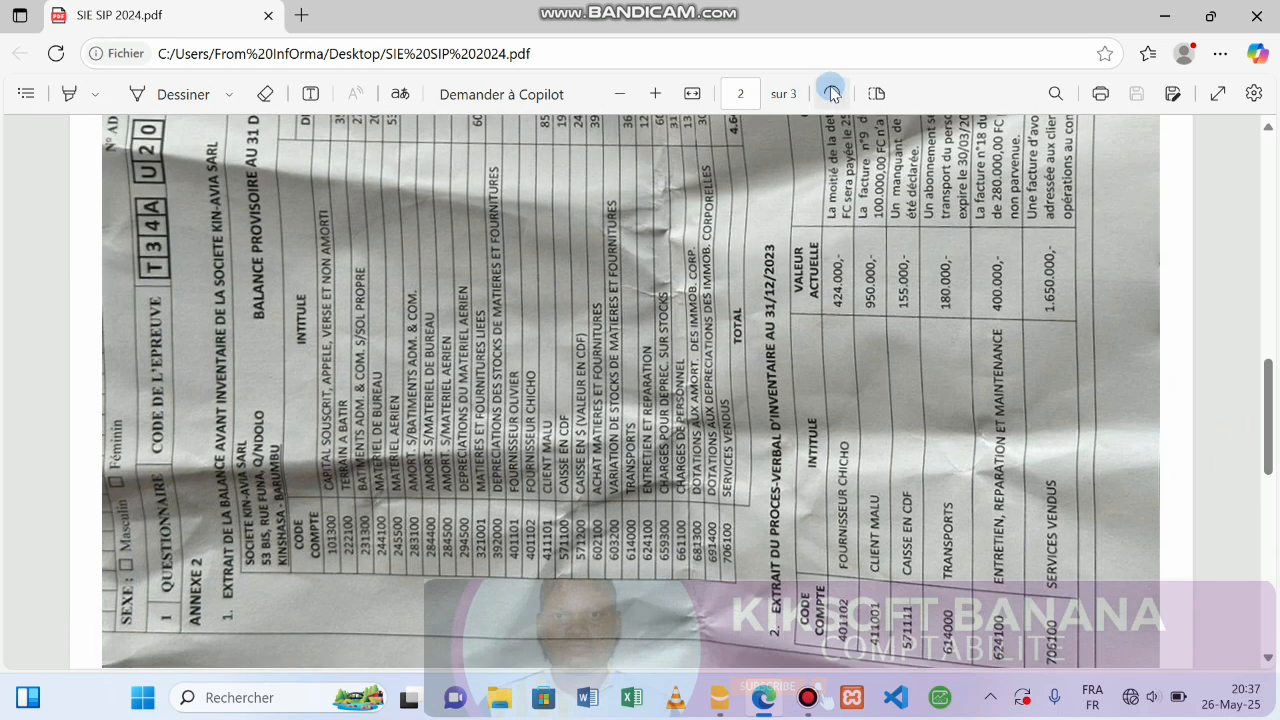
Rotate page 2 upright and show section 2, Extrait du procès-verbal d'inventaire, with its six accounts.
click(832, 93)
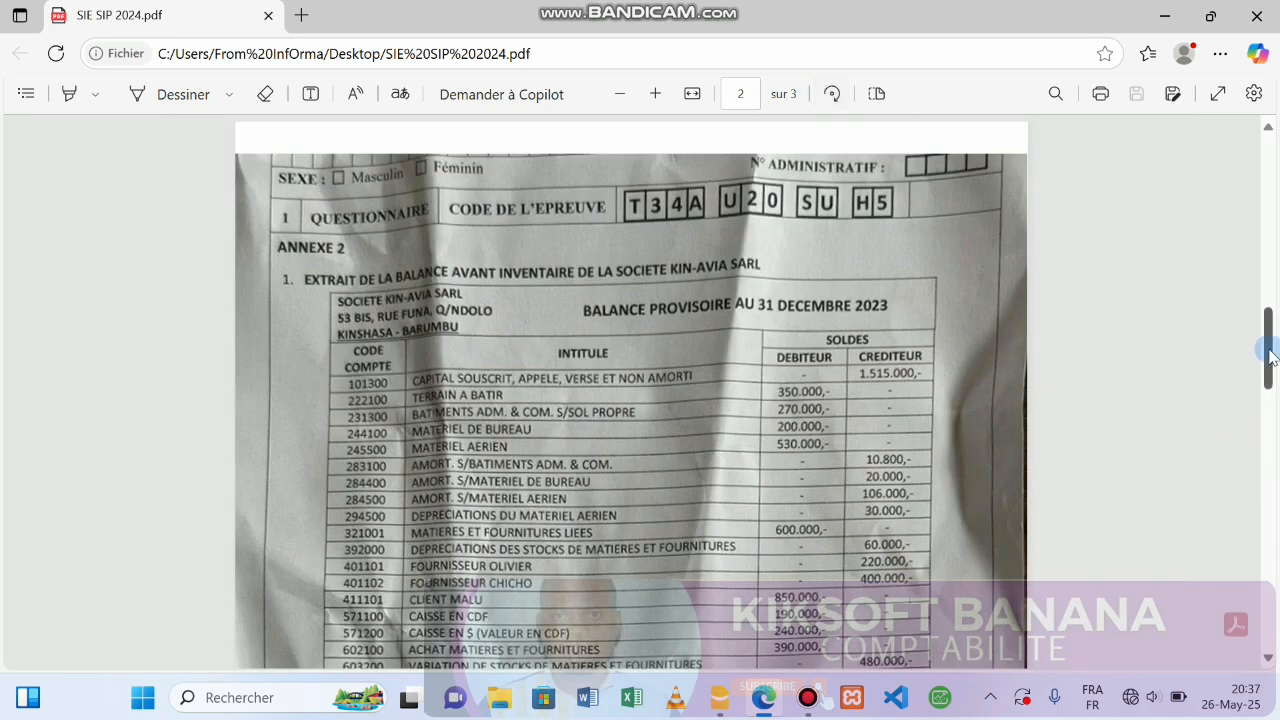
drag(1266, 345, 1276, 443)
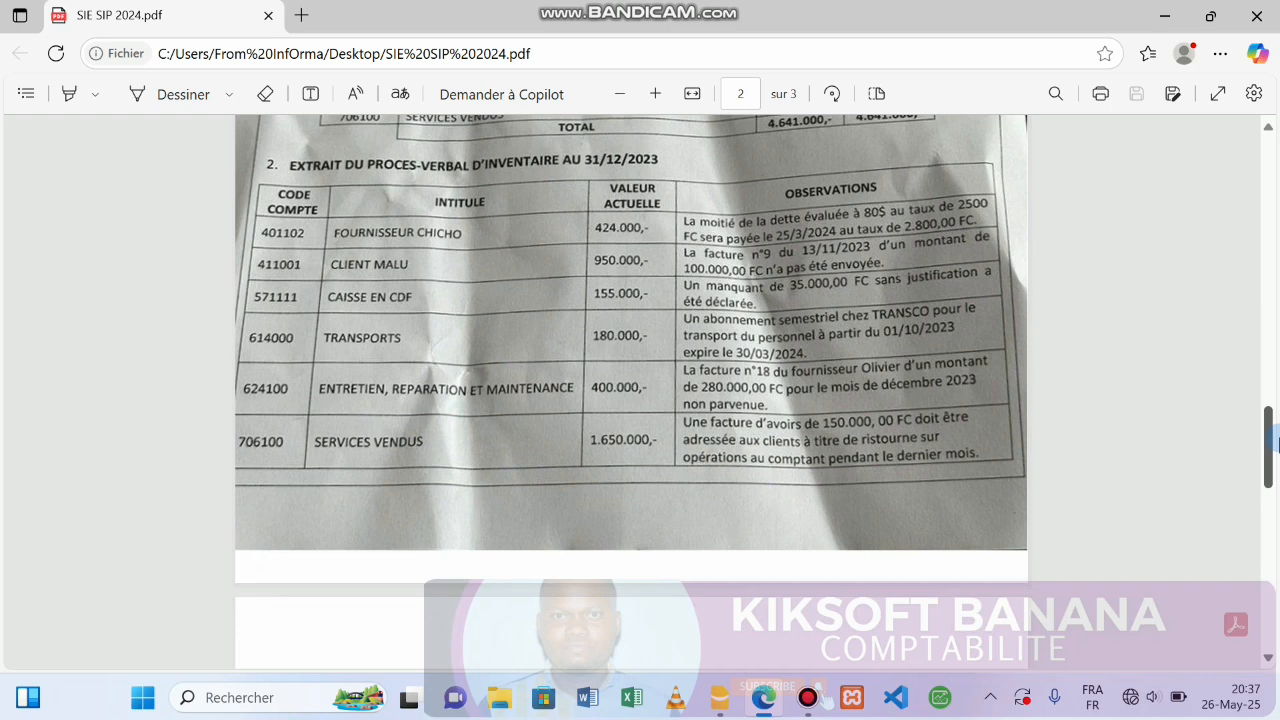
drag(1276, 443, 1276, 443)
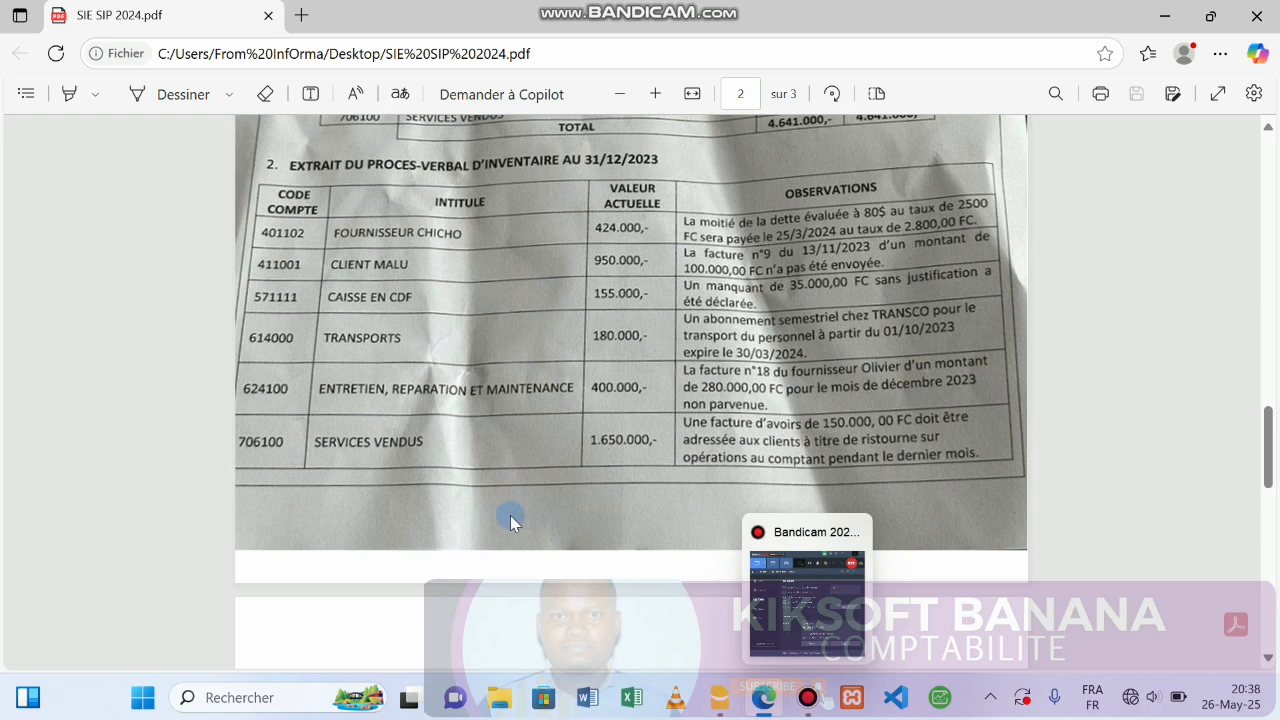
Delete the existing test entry from the Écritures table and select the Ouverture CDF column.
mouse_move(730, 711)
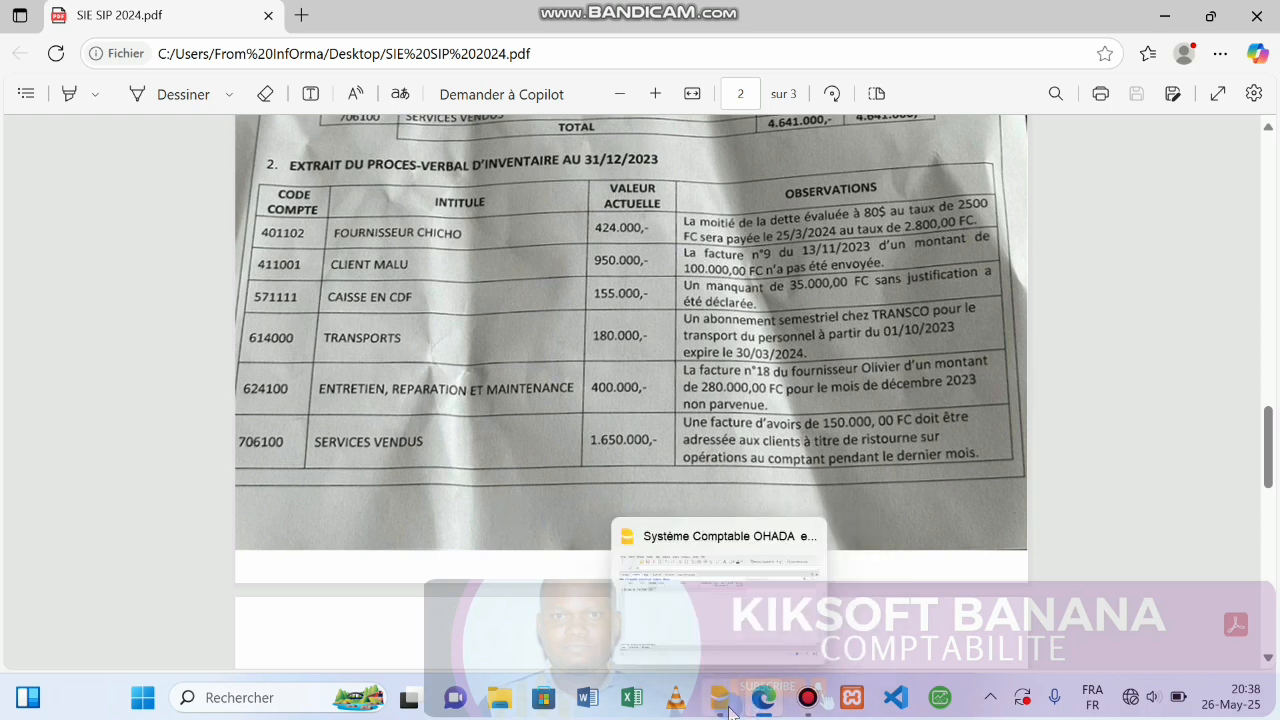
click(727, 711)
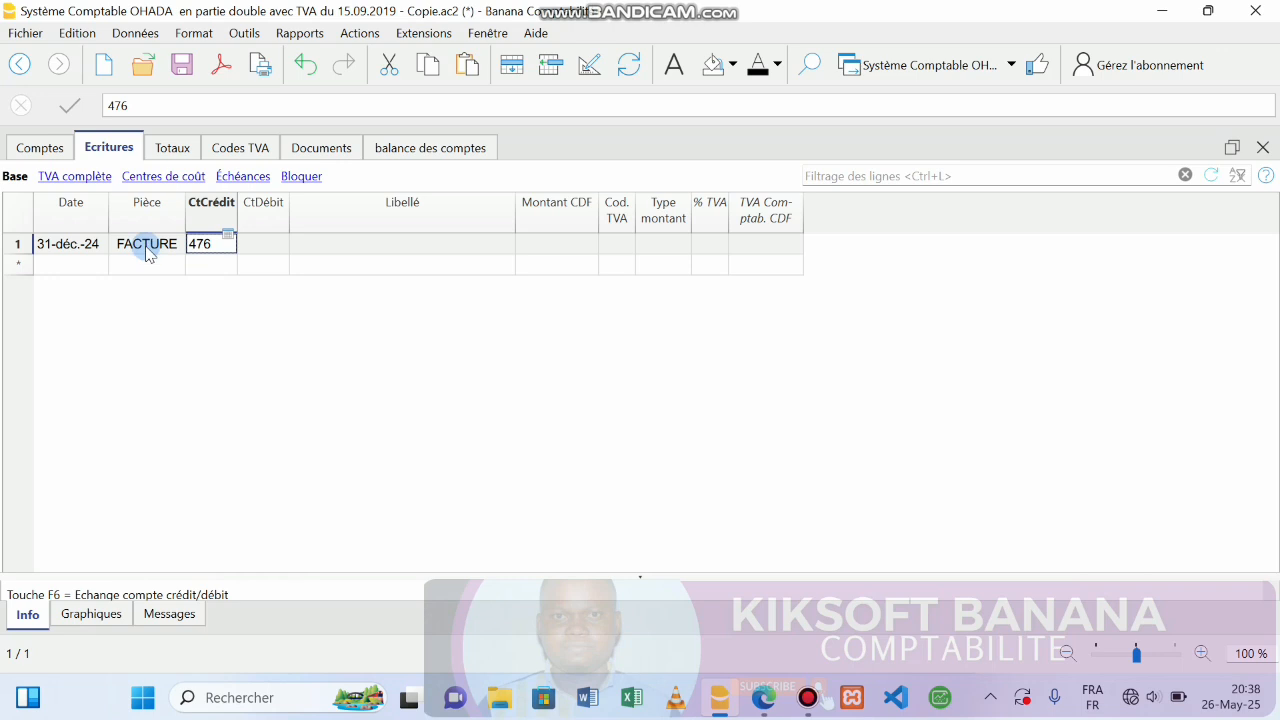
click(15, 218)
key(Delete)
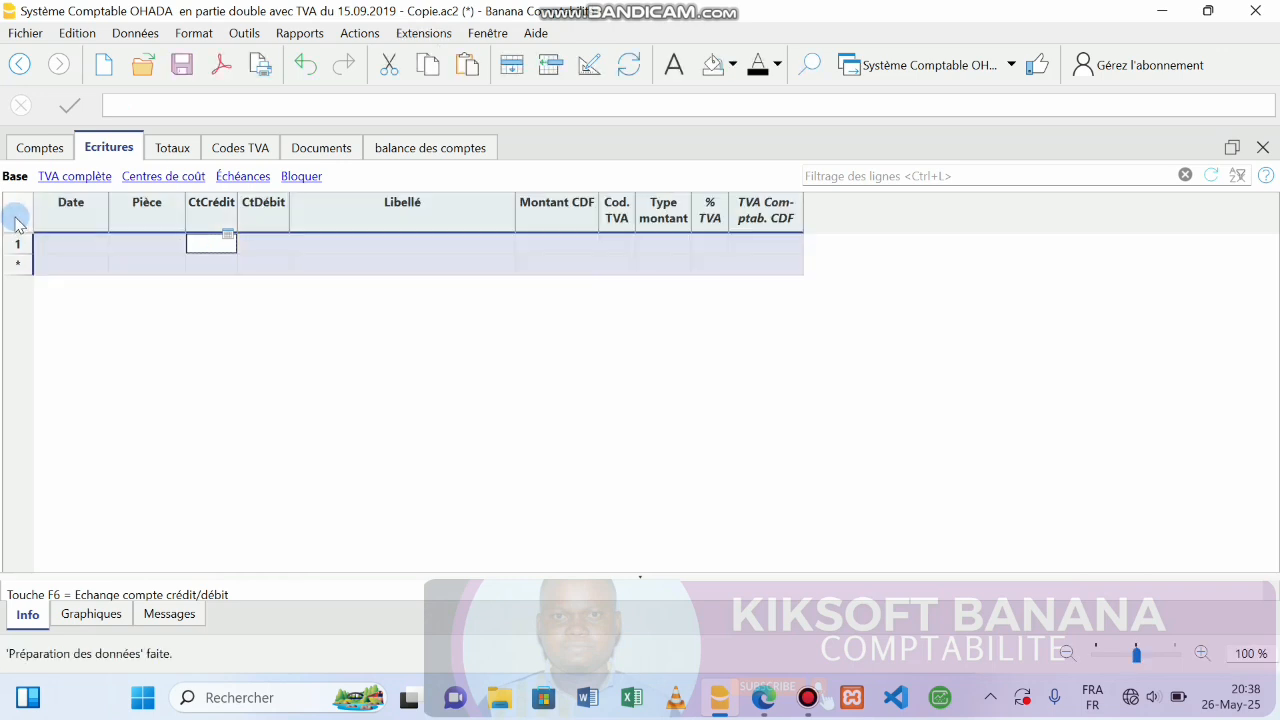
click(32, 145)
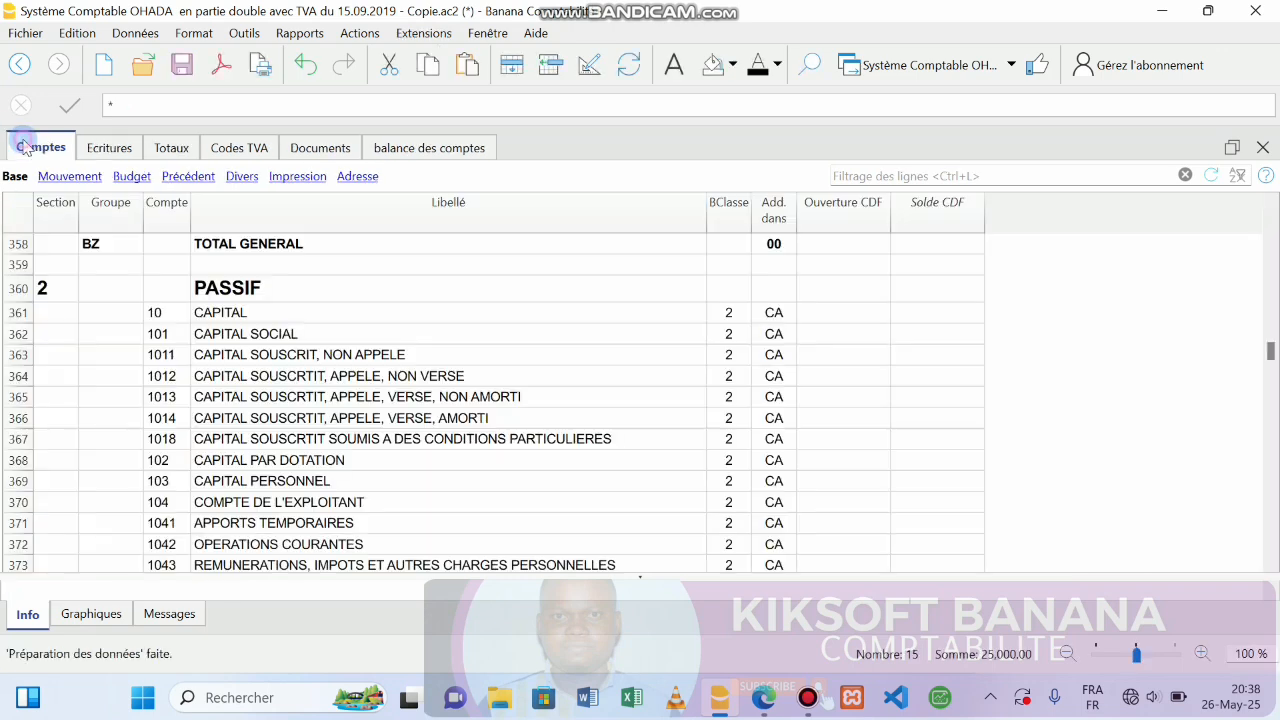
click(834, 205)
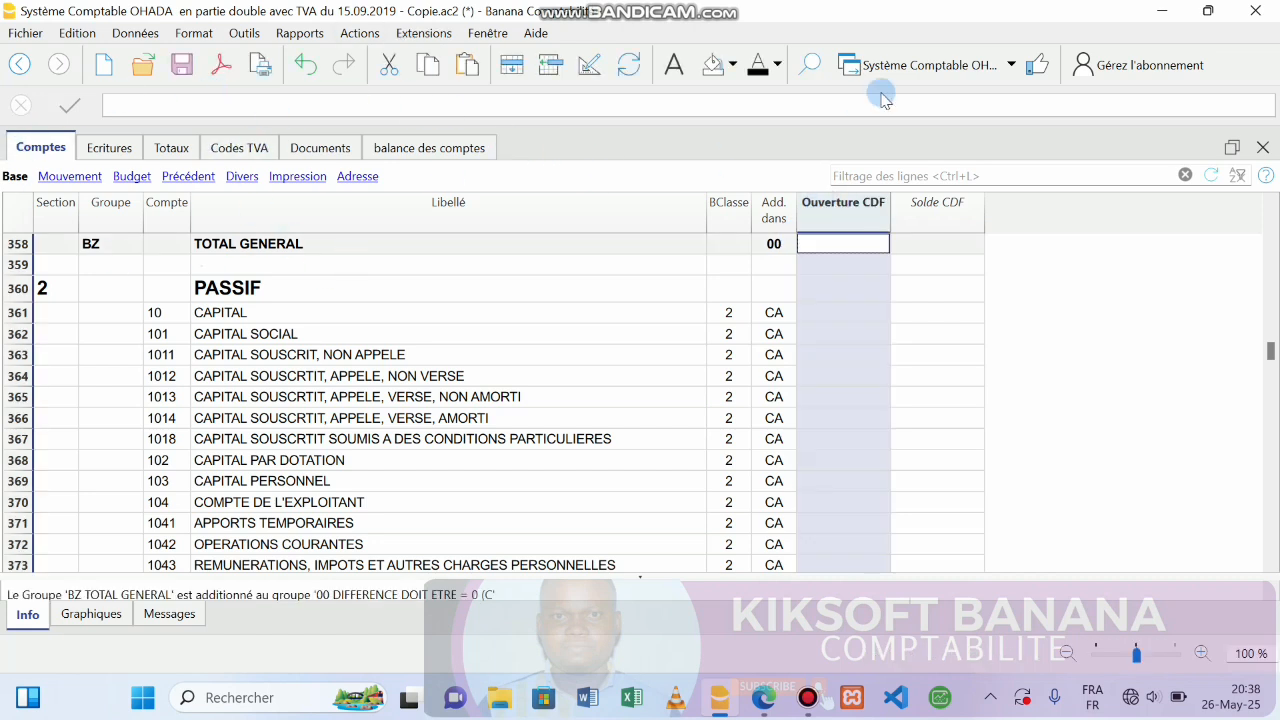
Restart Banana and open the Système Comptable OHADA file from the EXERCICE PRATIQUE folder.
click(1256, 9)
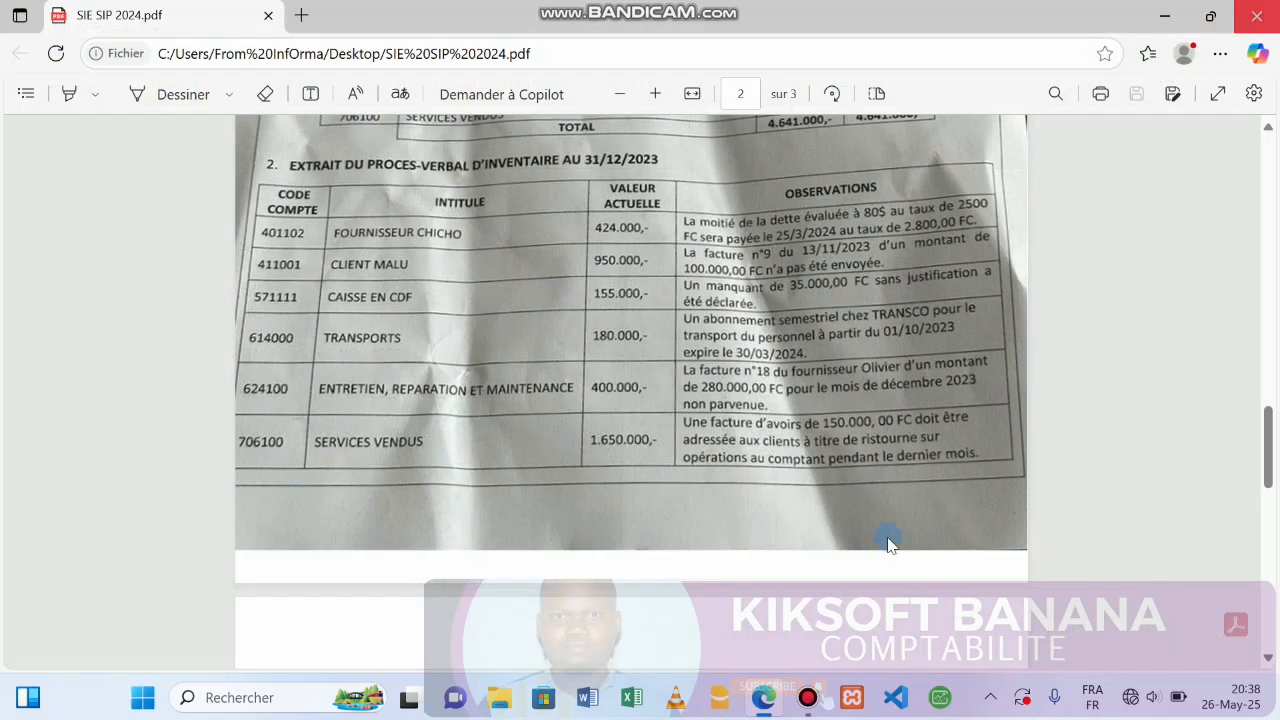
click(722, 700)
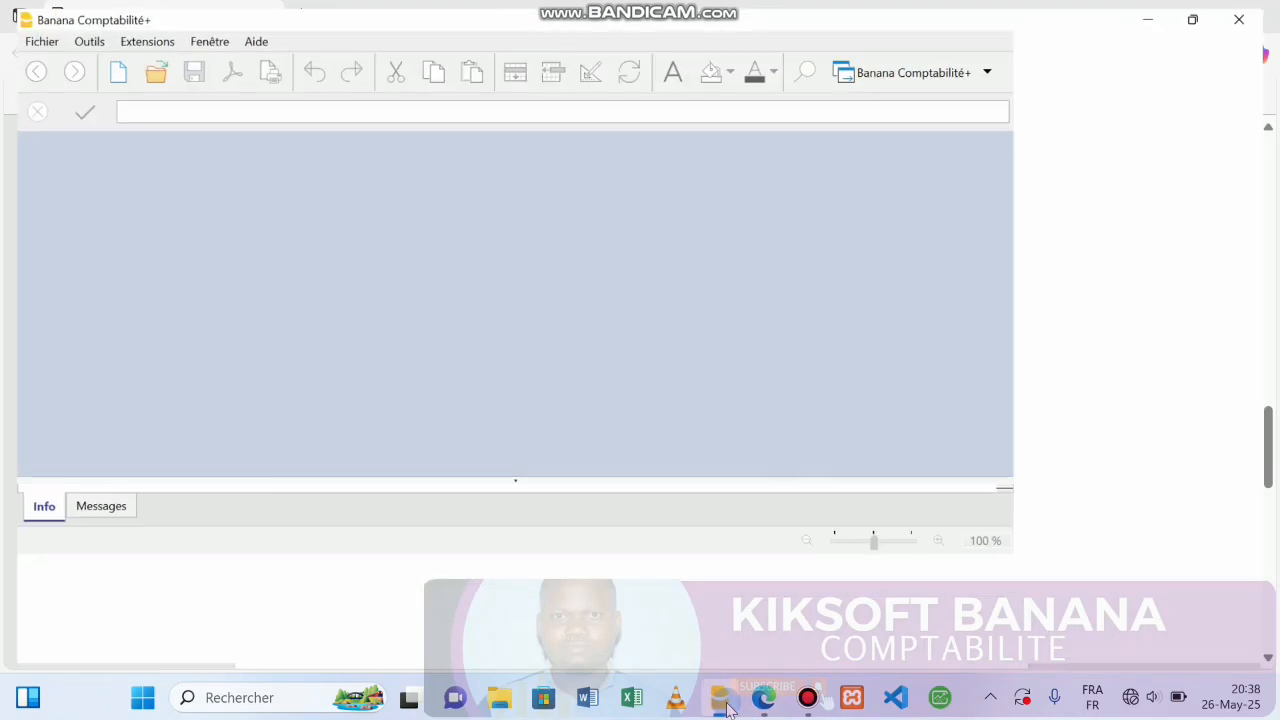
click(37, 193)
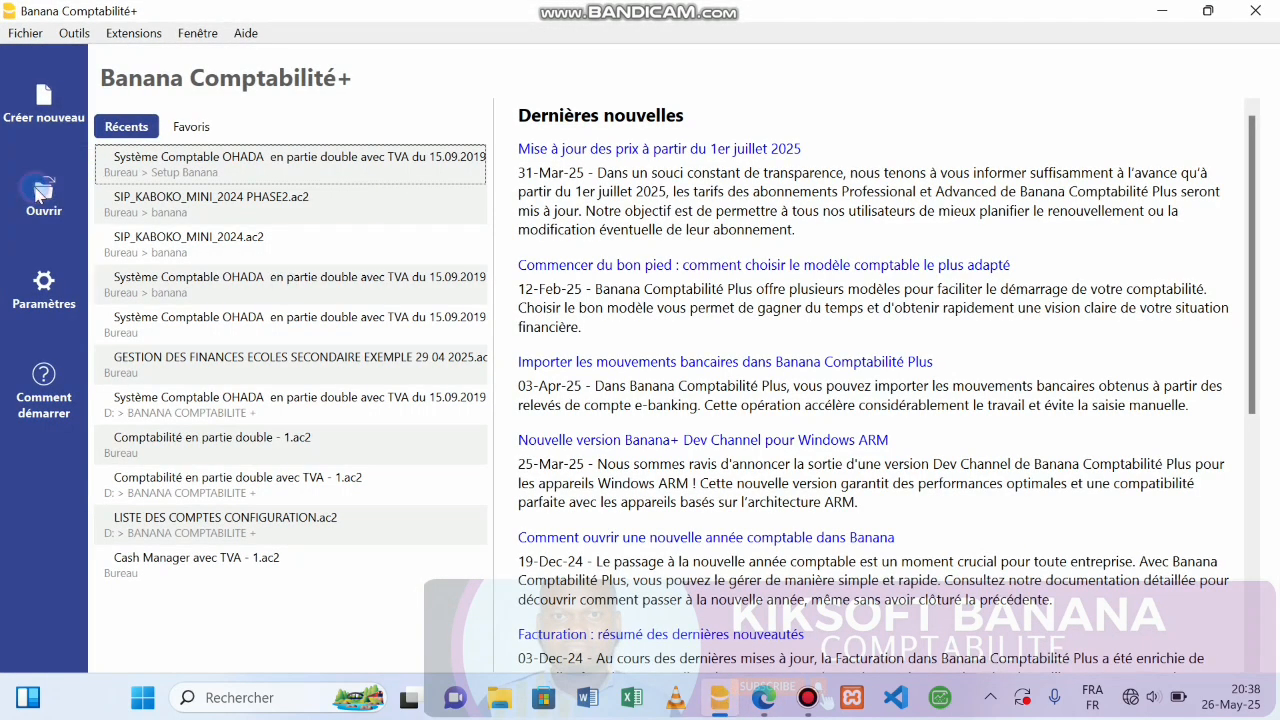
click(257, 212)
click(257, 250)
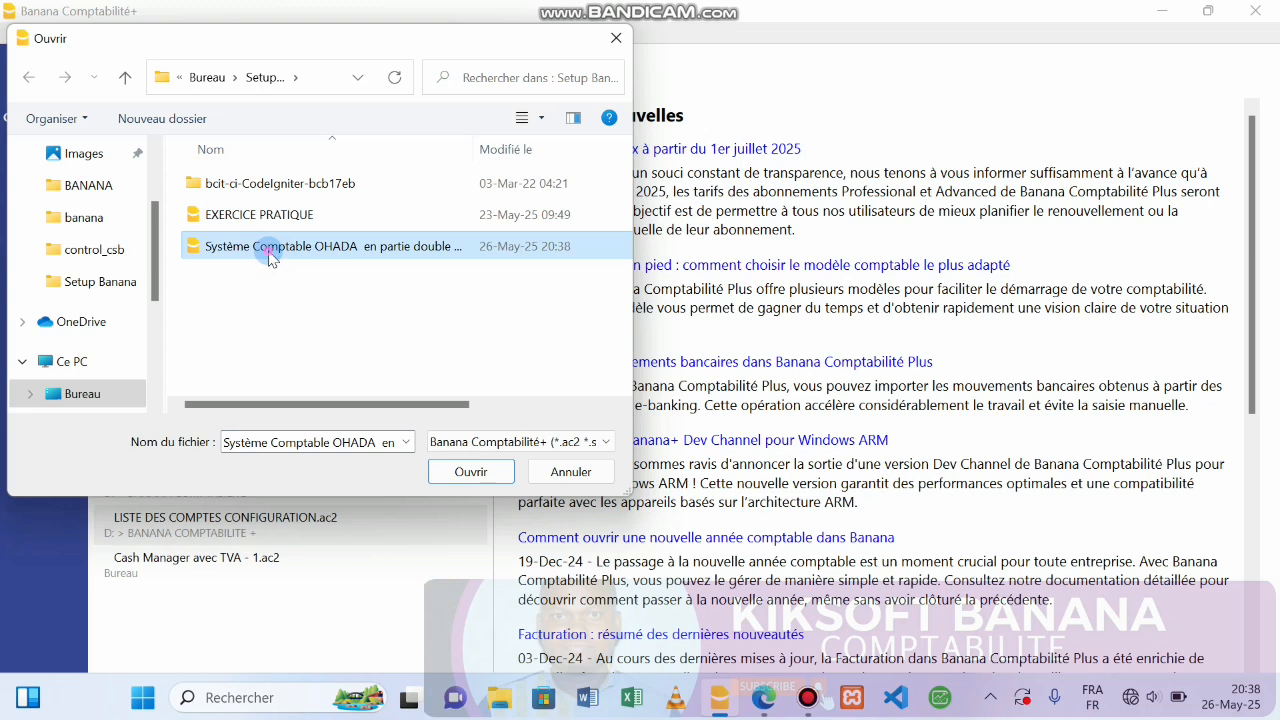
double_click(268, 255)
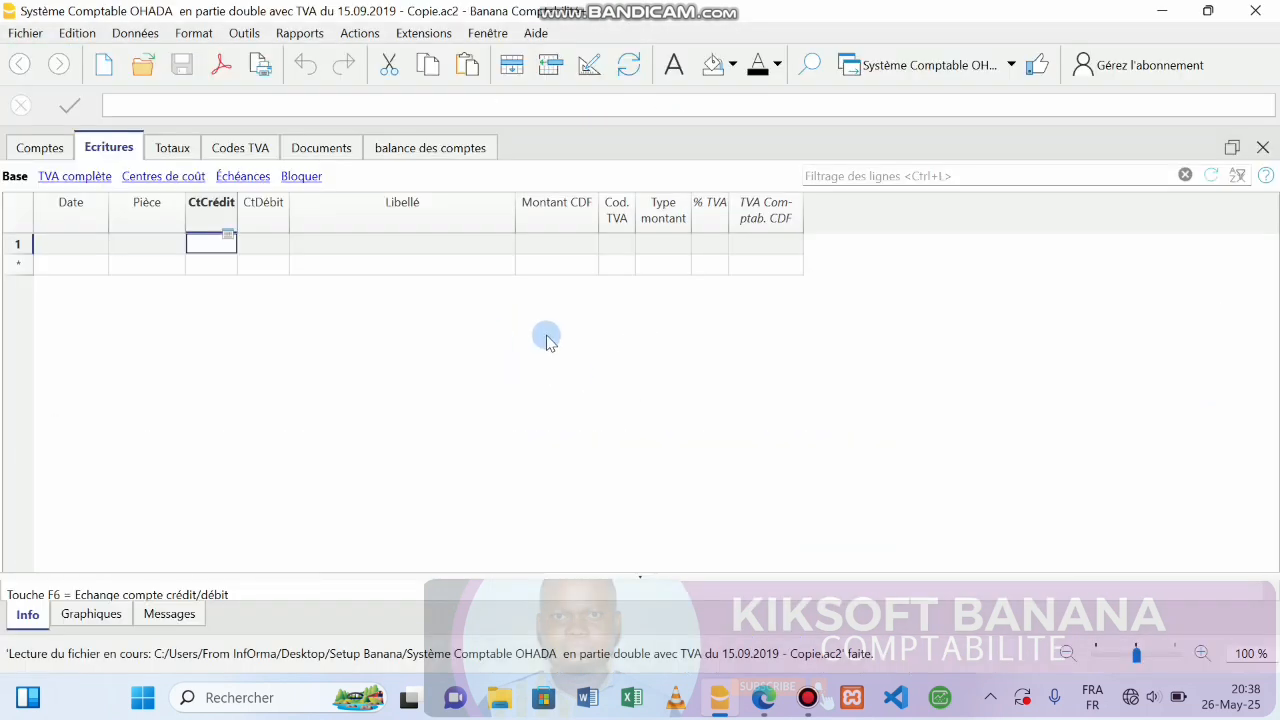
click(46, 150)
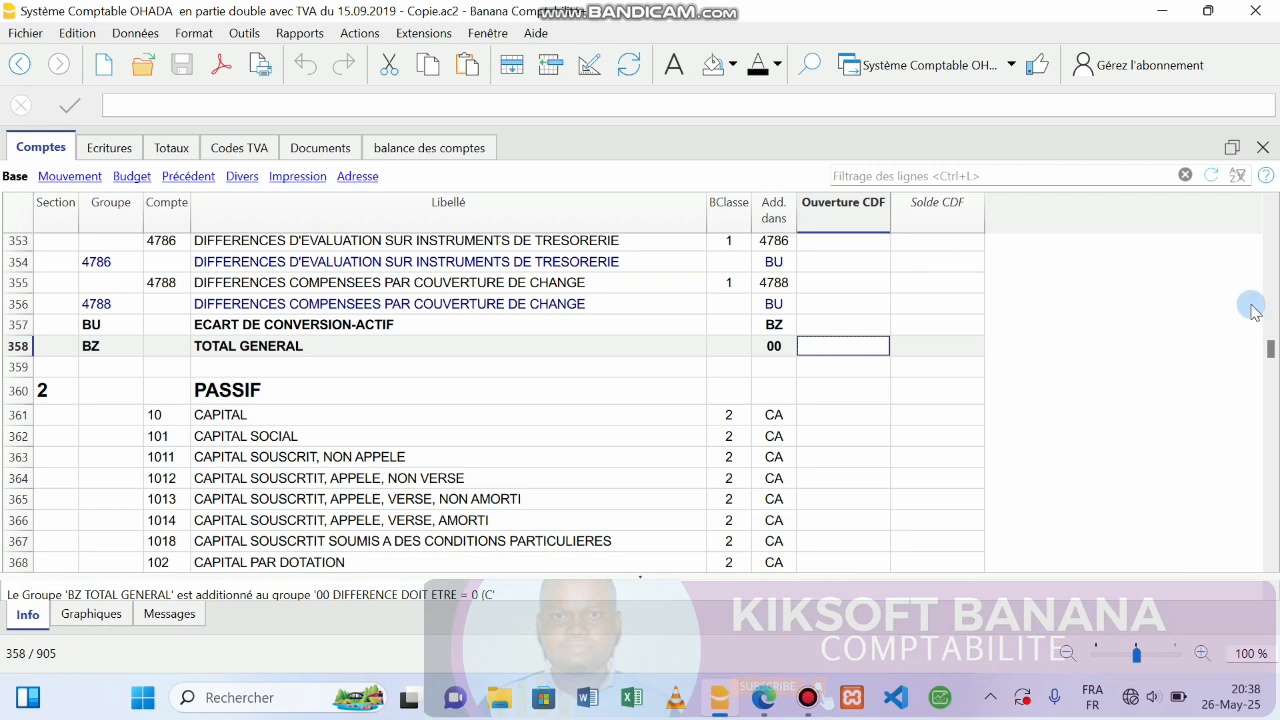
Clear the Ouverture CDF opening amounts in Comptes and empty all rows of the Écritures table.
click(837, 206)
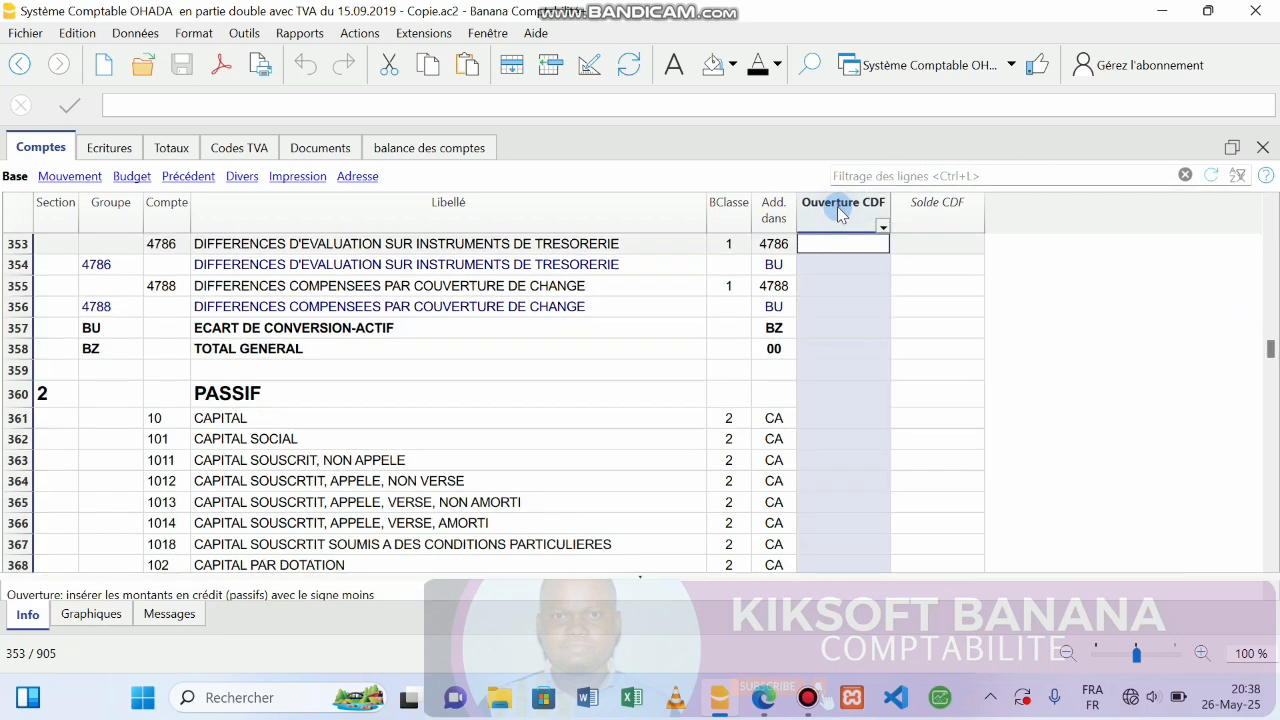
key(Delete)
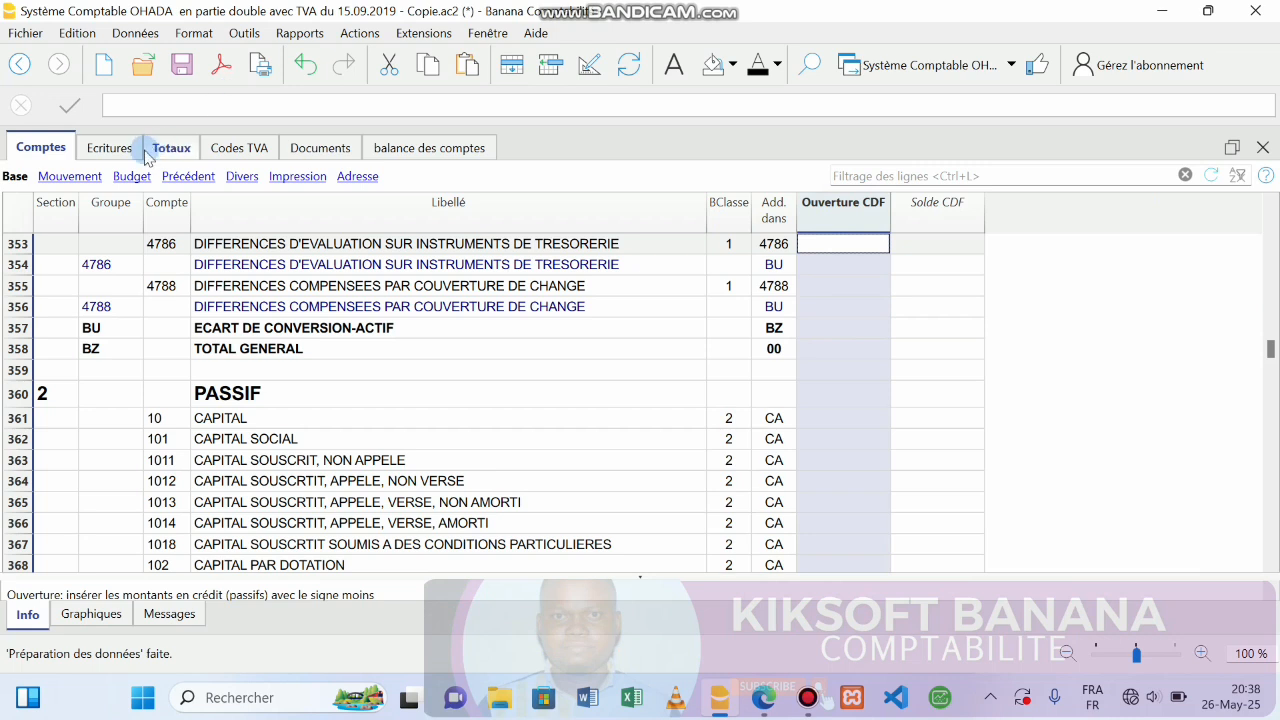
click(109, 147)
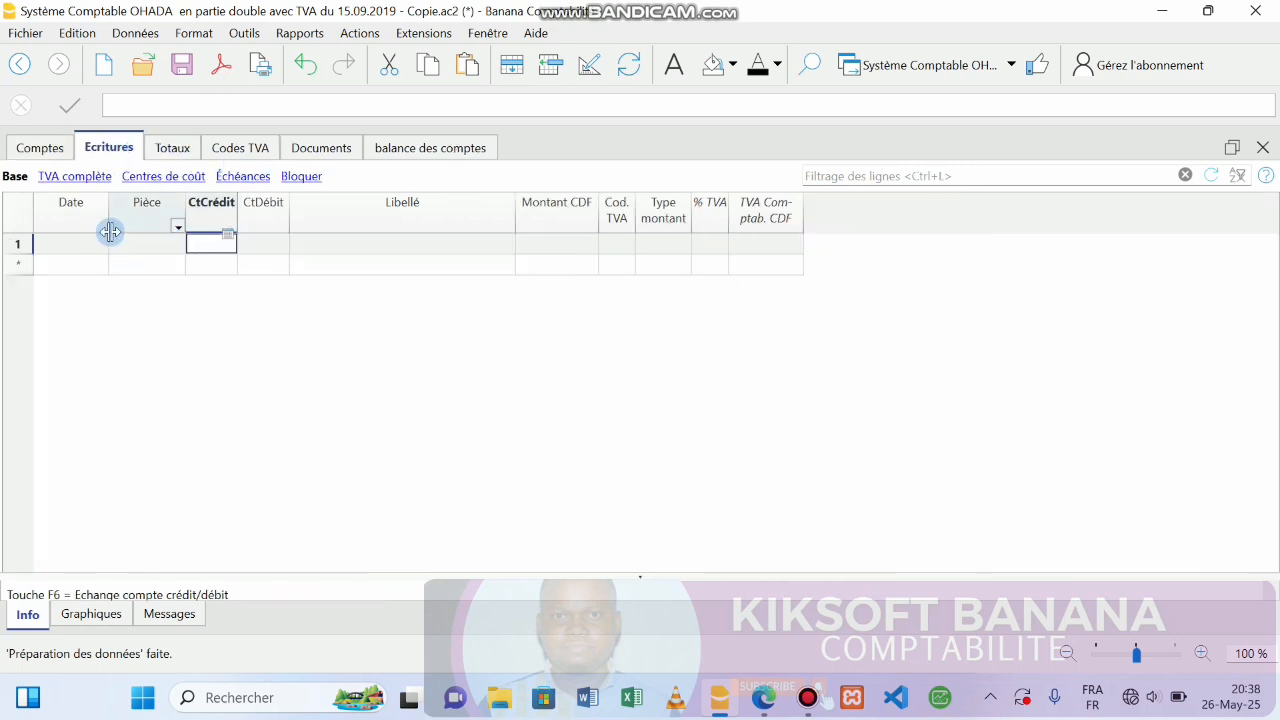
click(20, 218)
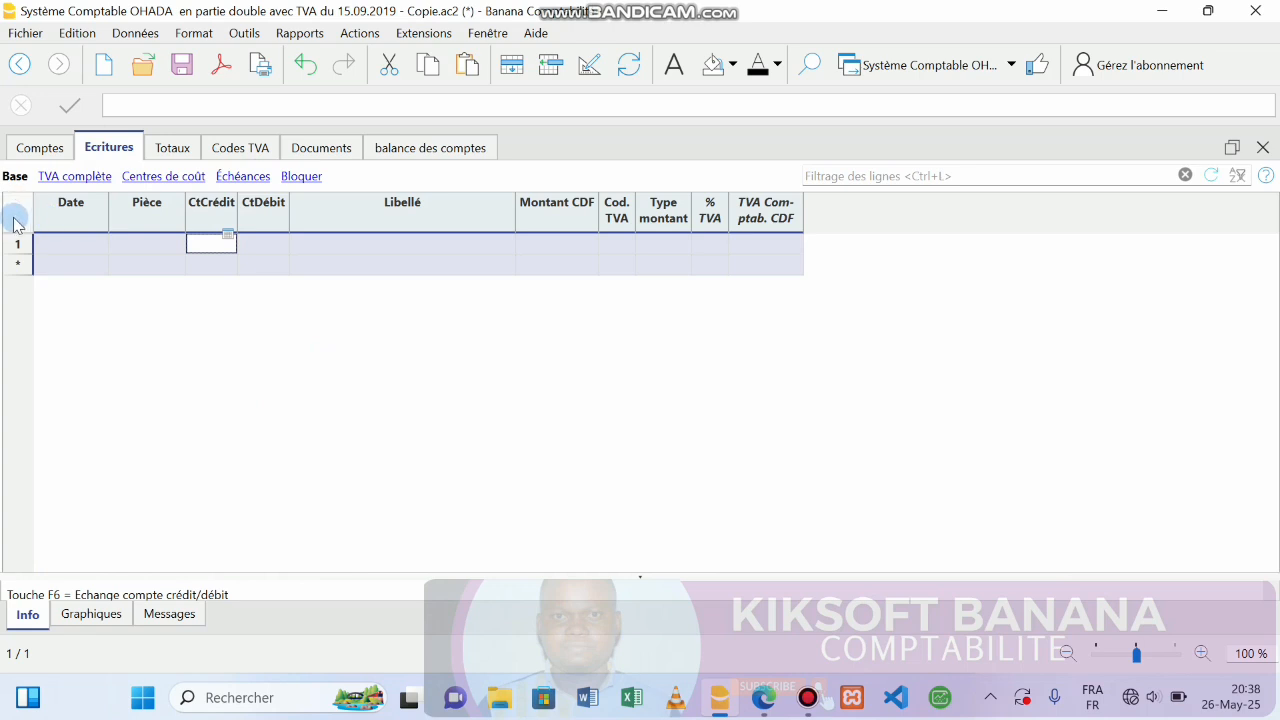
key(ctrl+c)
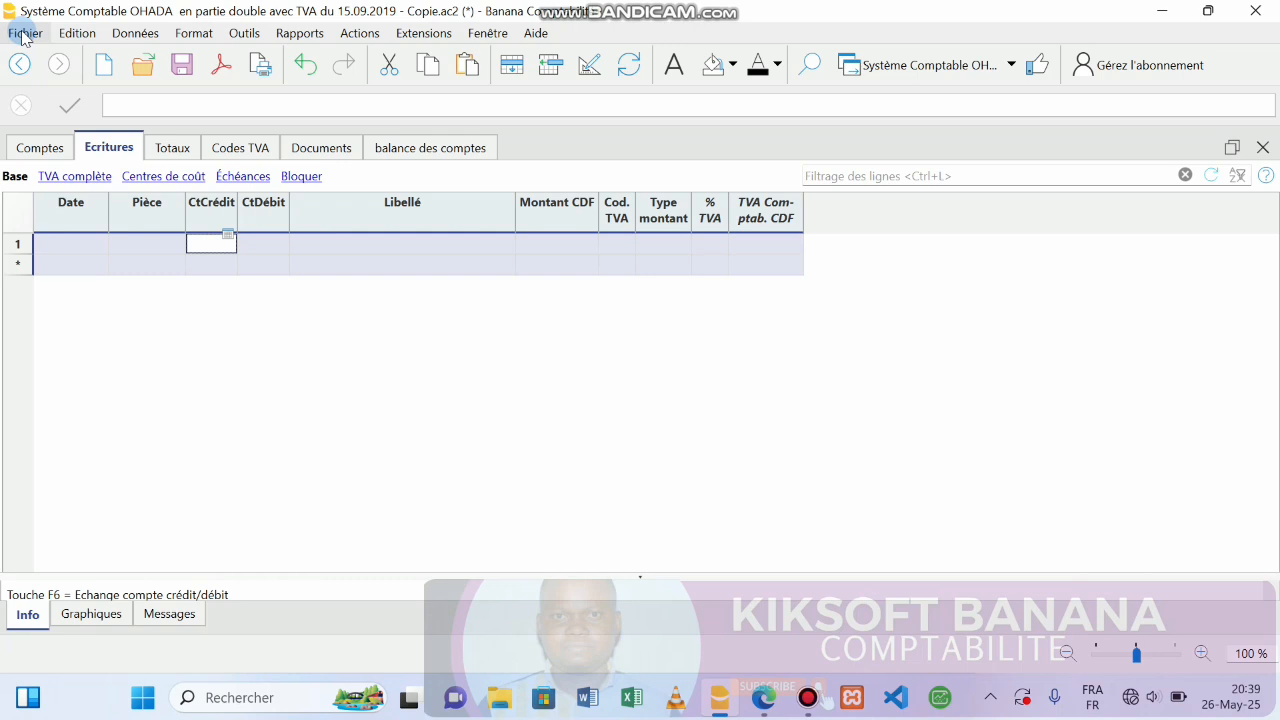
click(24, 35)
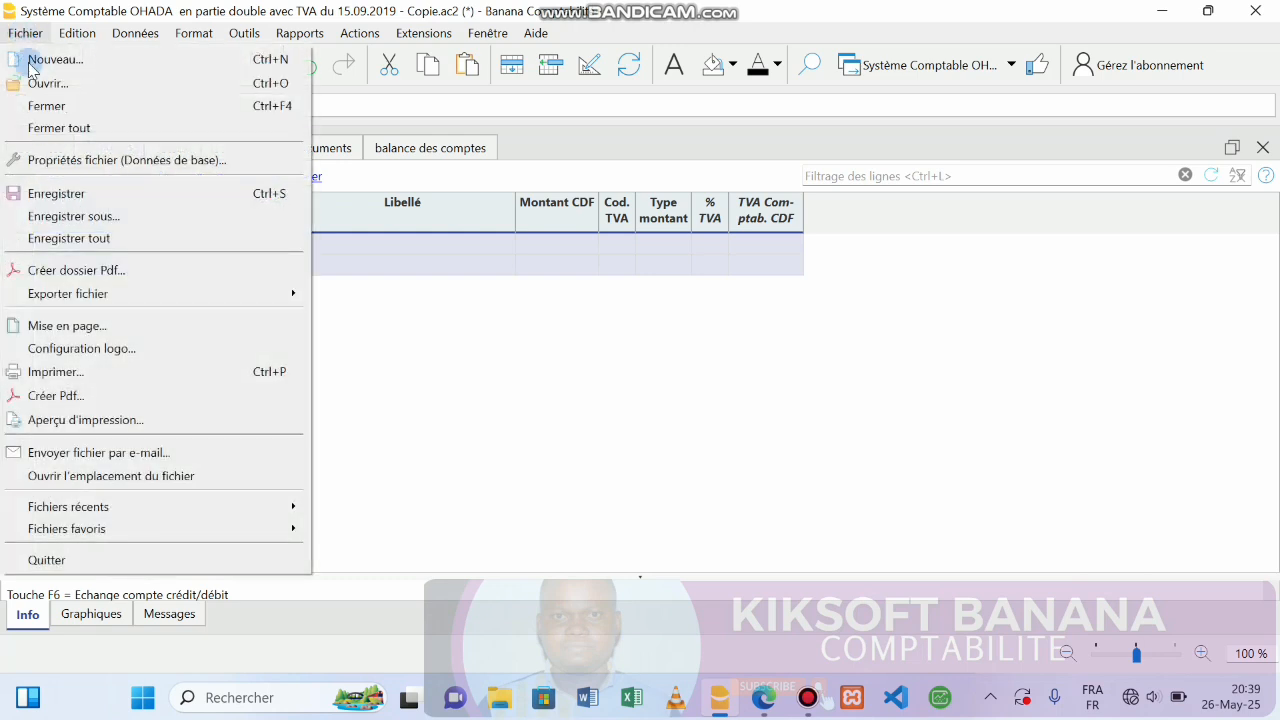
click(72, 217)
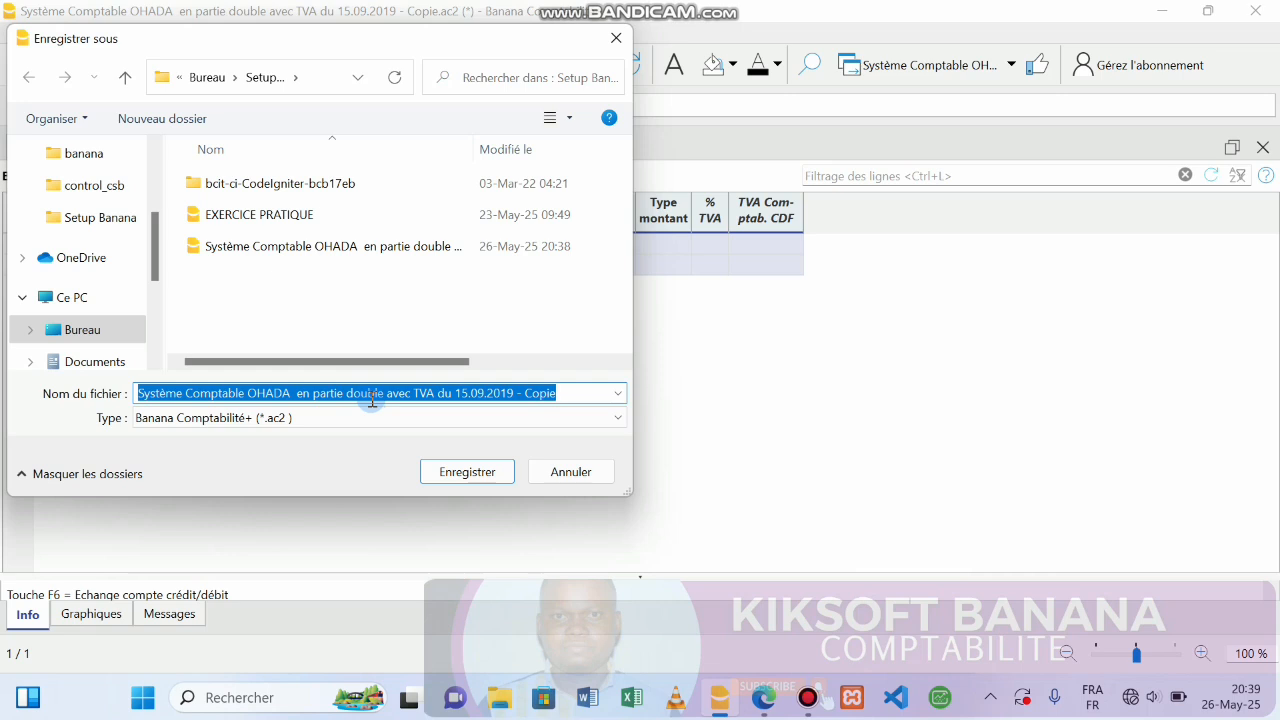
text(SIP 2024 K)
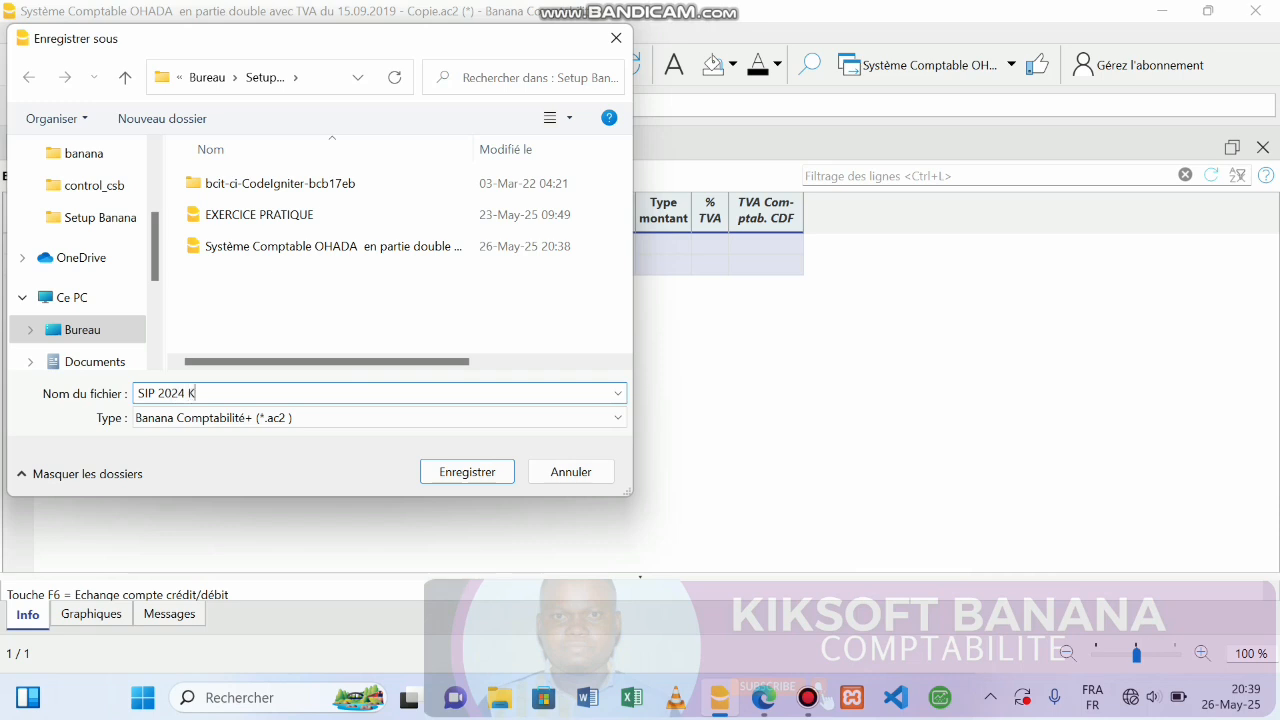
text(UAKUA JOURNAL)
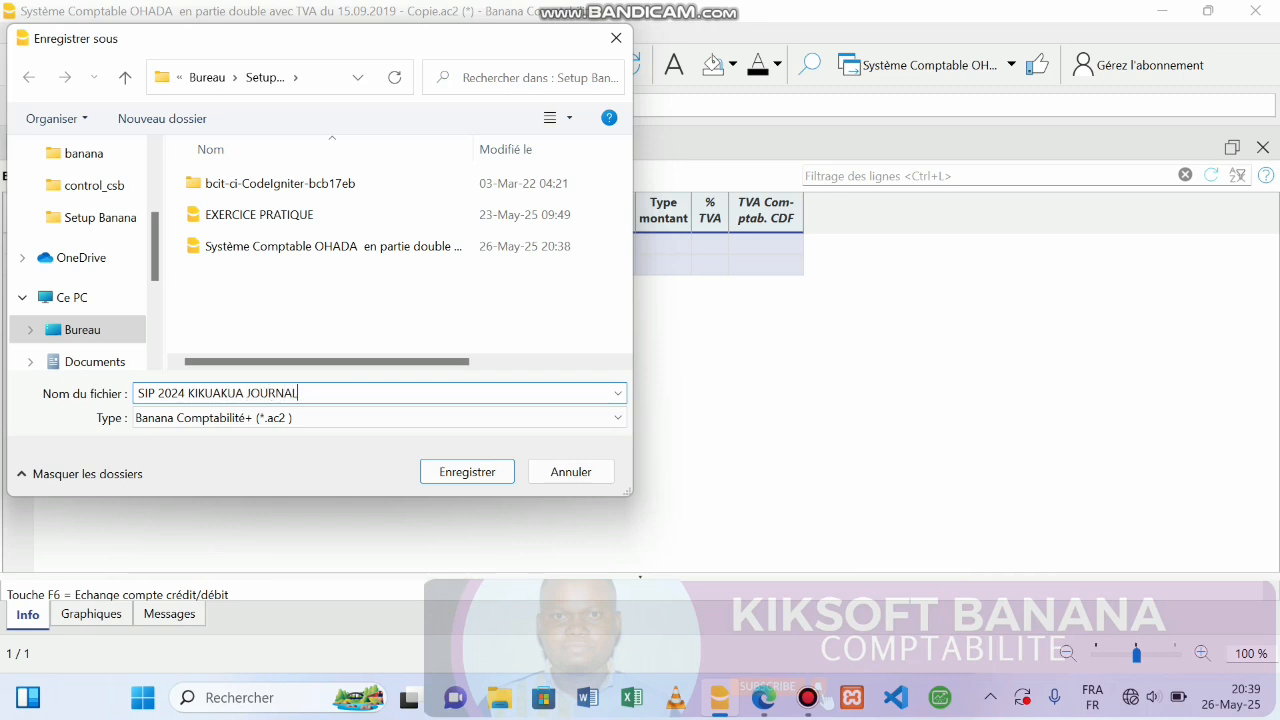
click(470, 474)
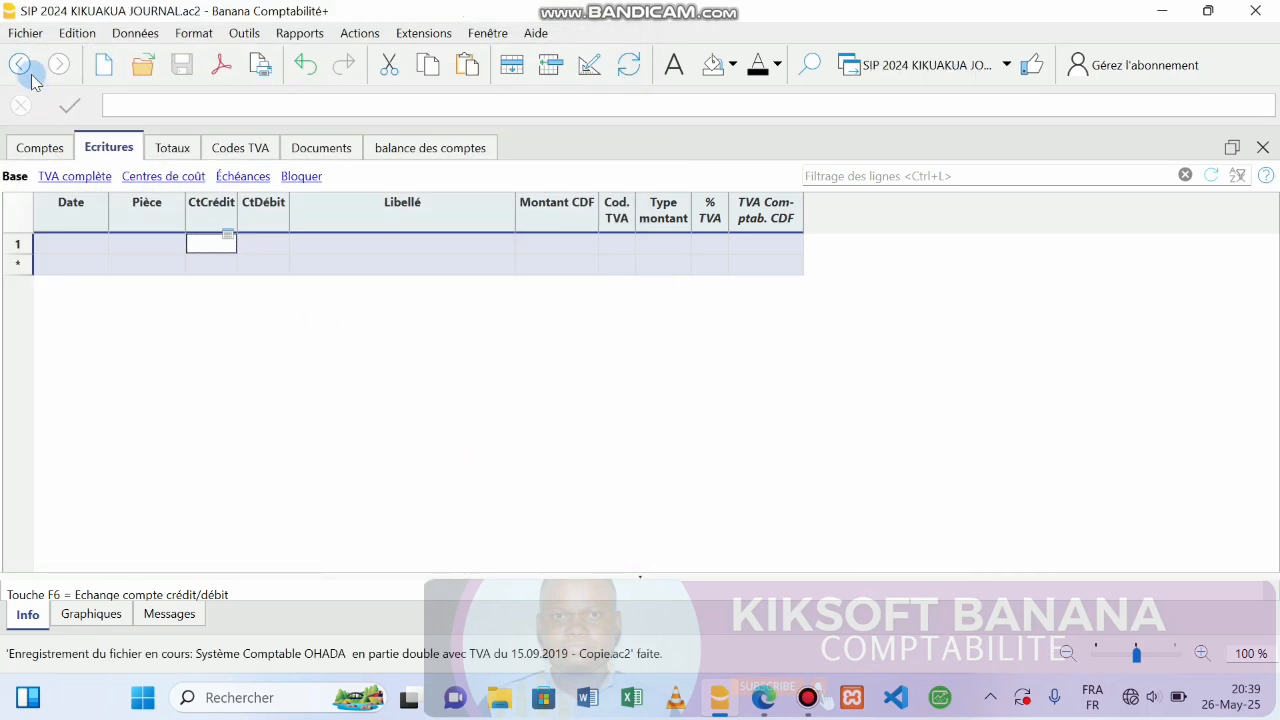
click(17, 40)
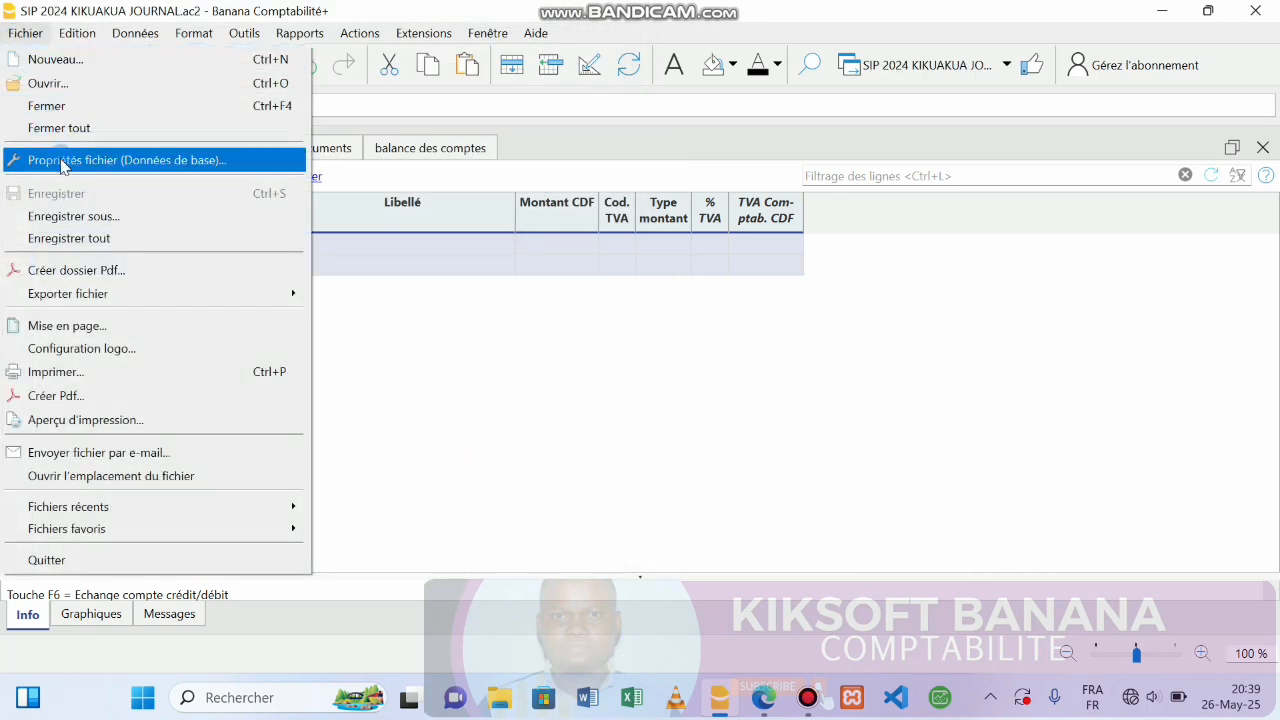
click(58, 160)
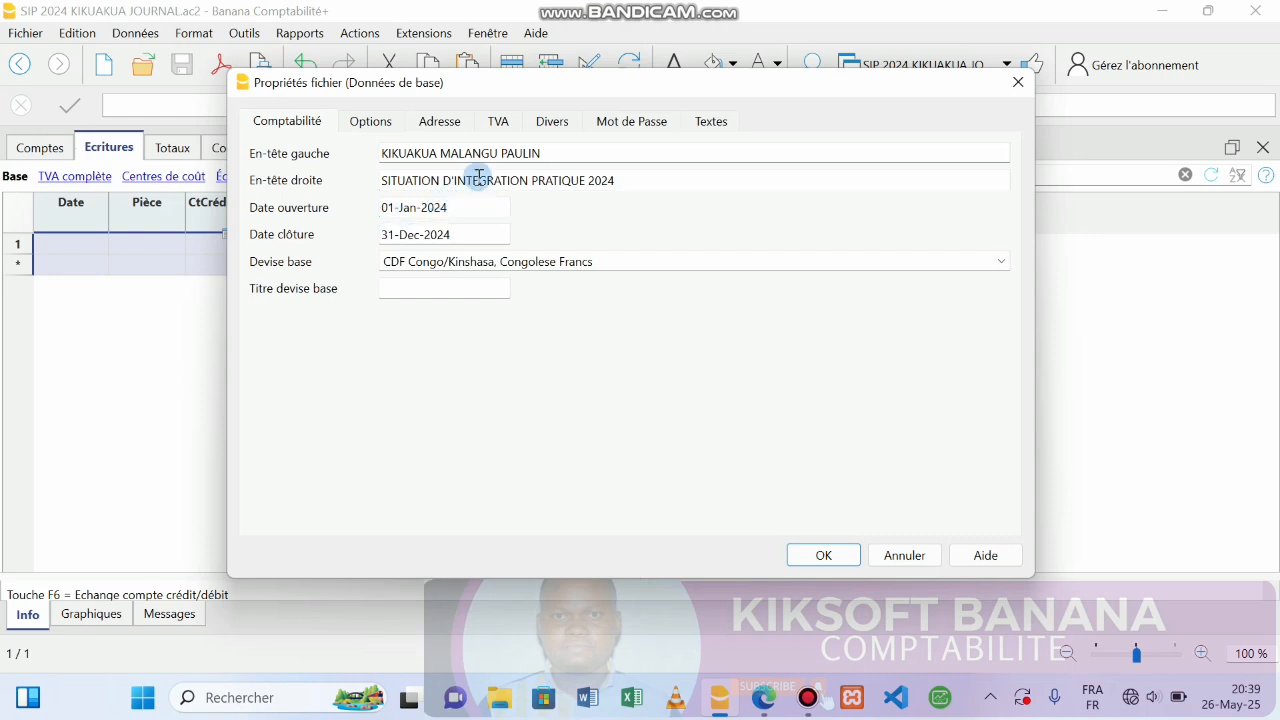
click(552, 156)
click(621, 178)
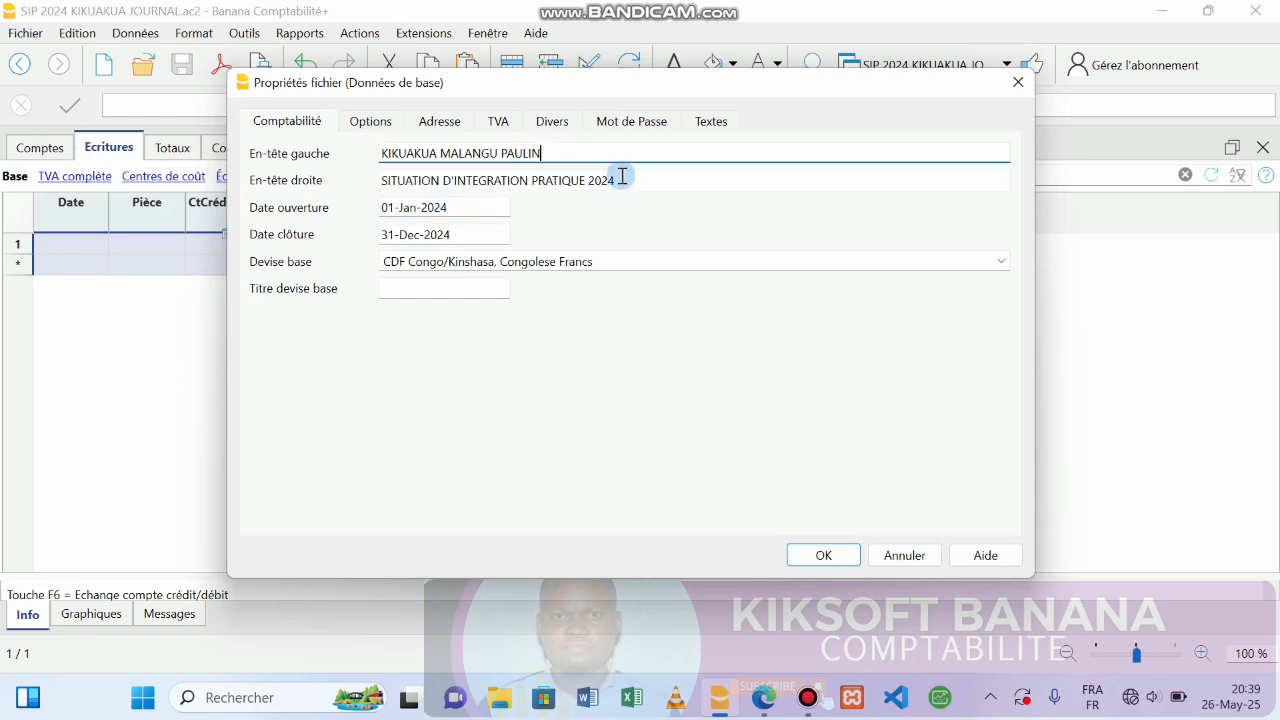
click(466, 202)
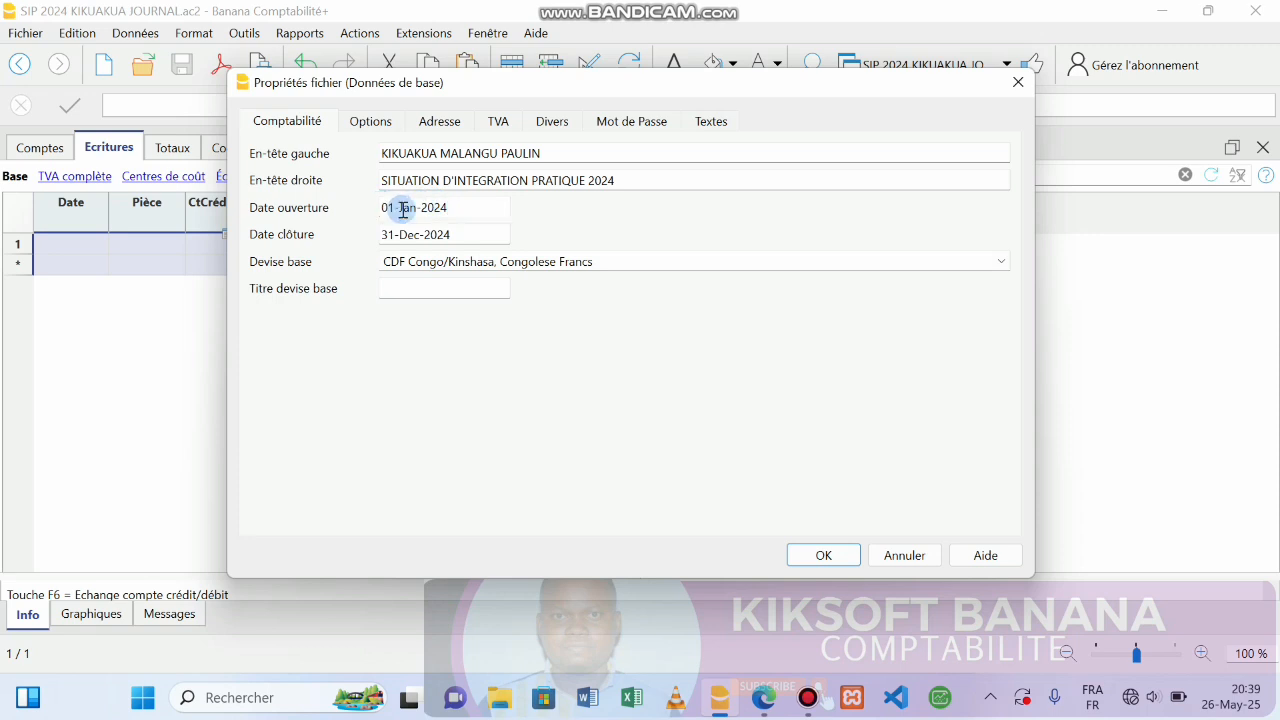
click(461, 239)
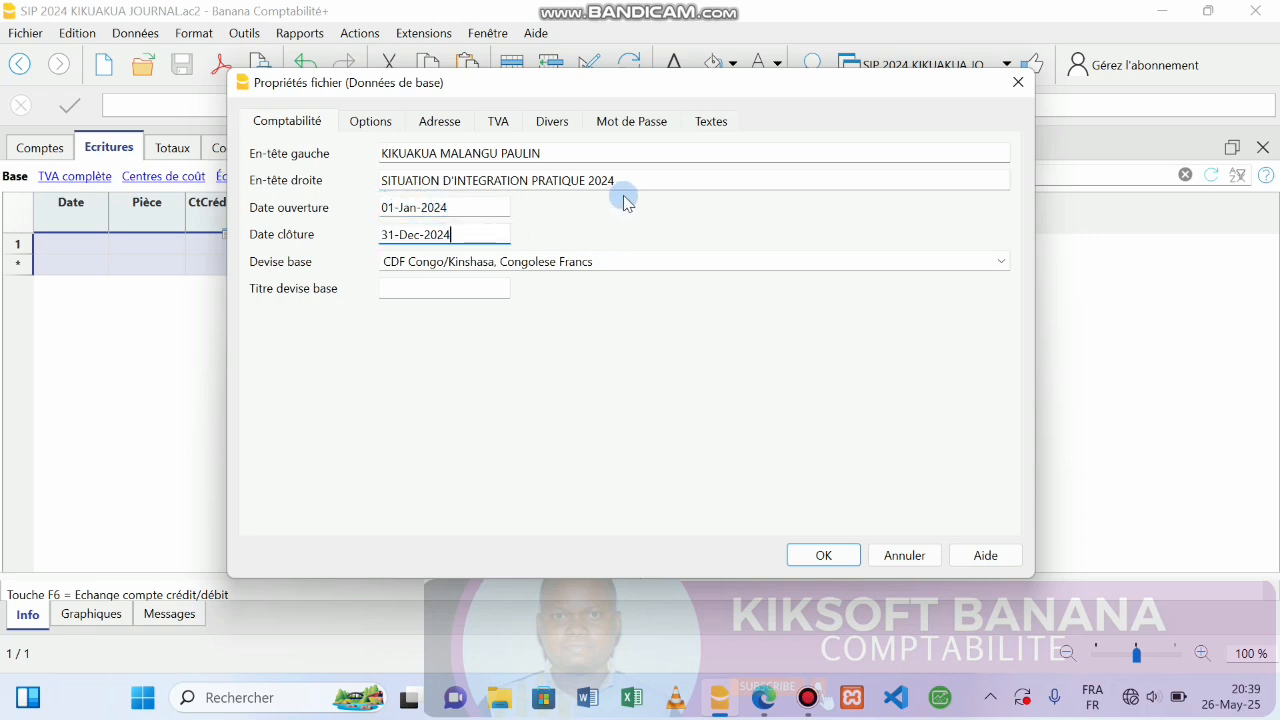
click(451, 208)
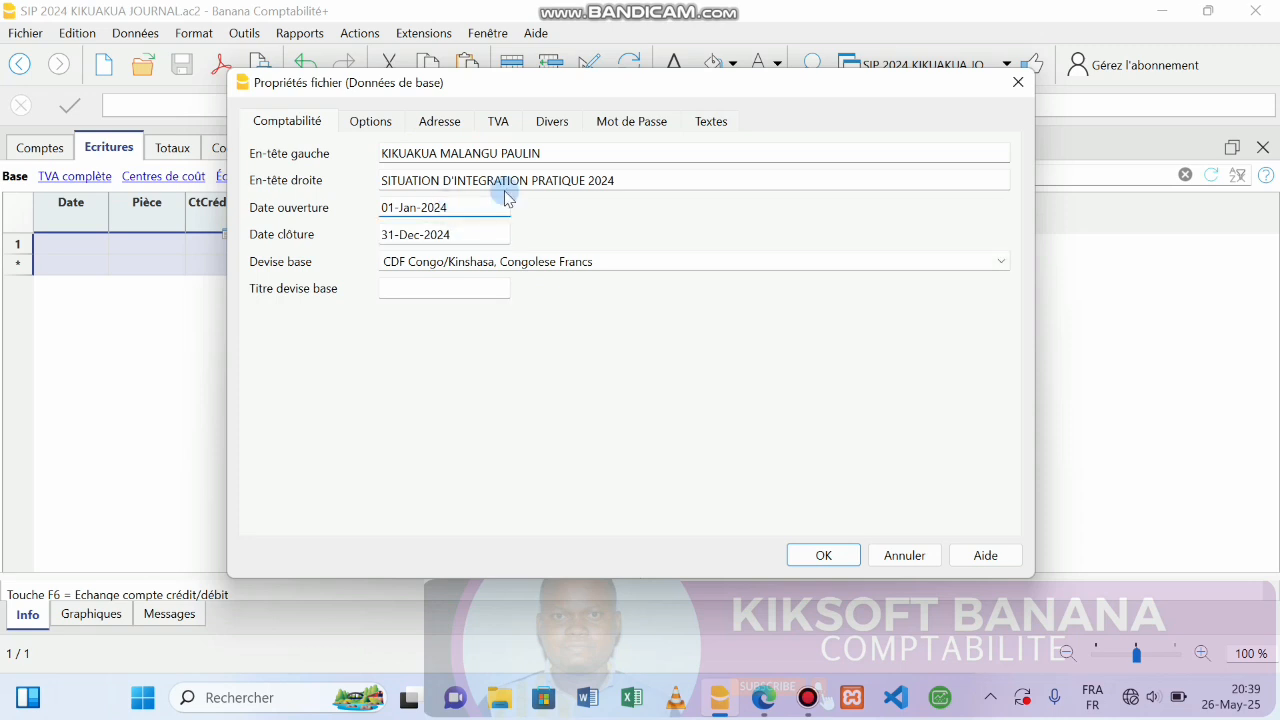
click(444, 124)
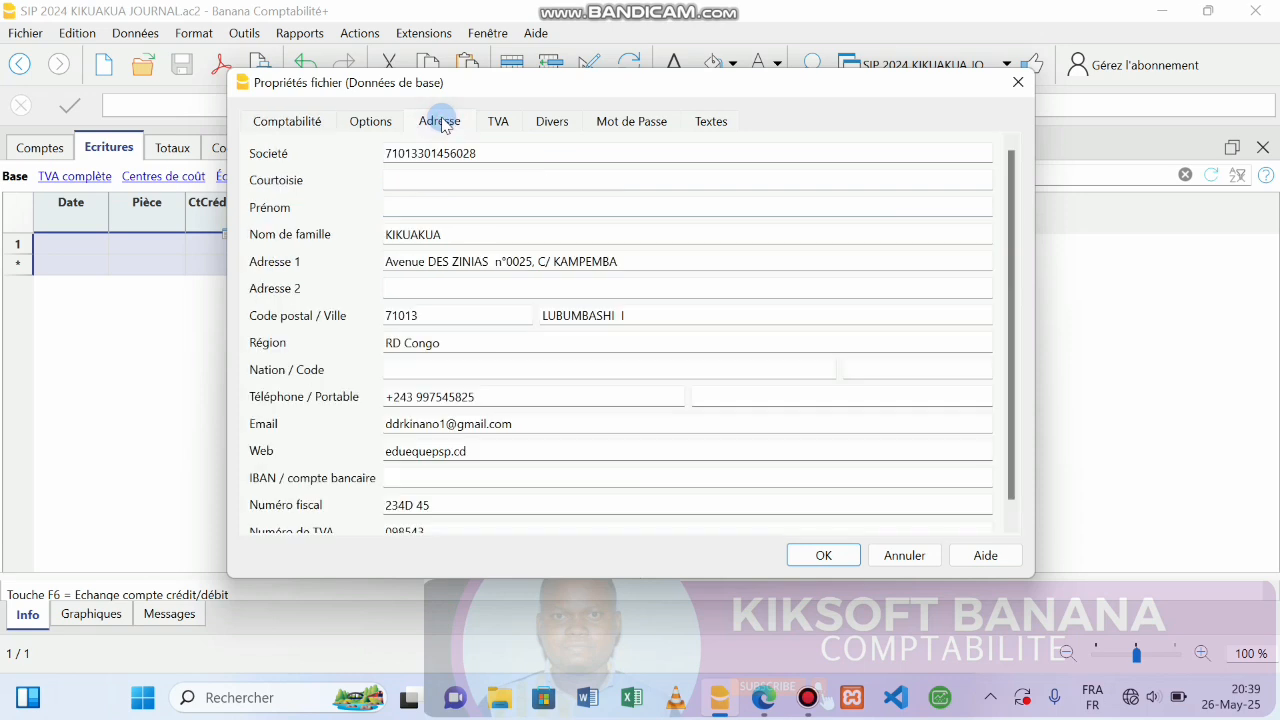
click(493, 257)
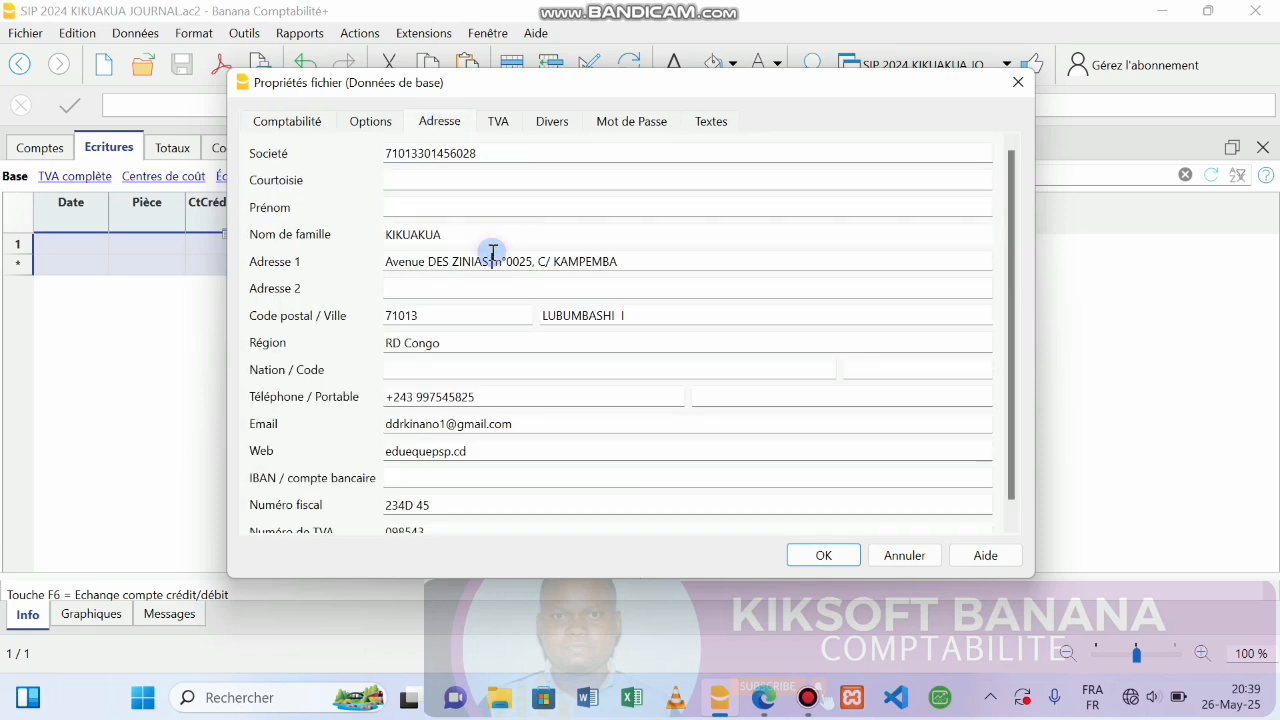
click(280, 122)
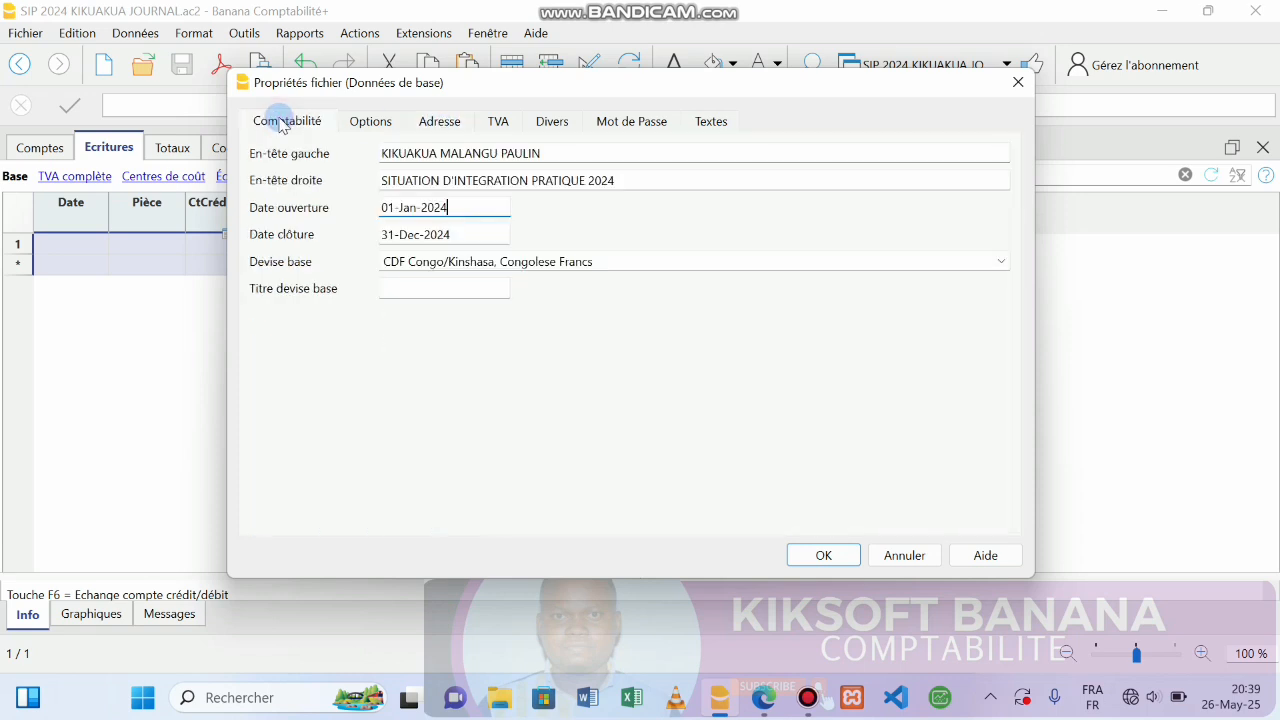
click(457, 228)
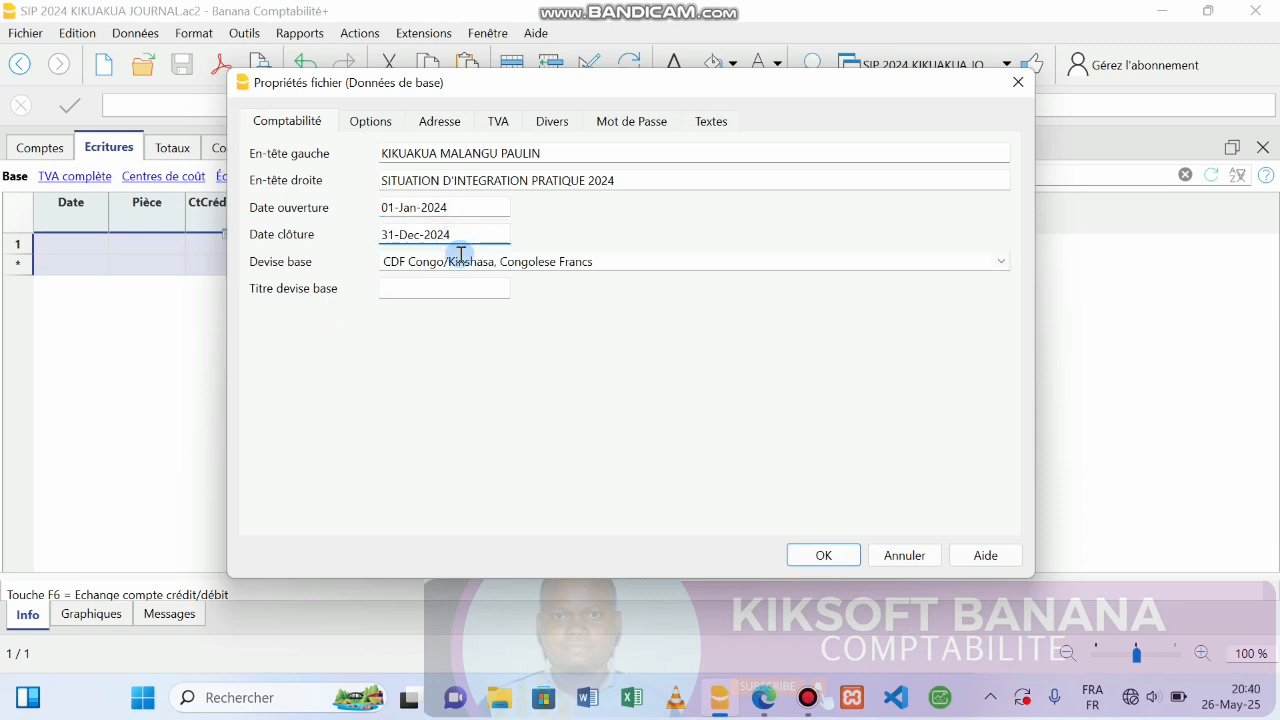
click(822, 556)
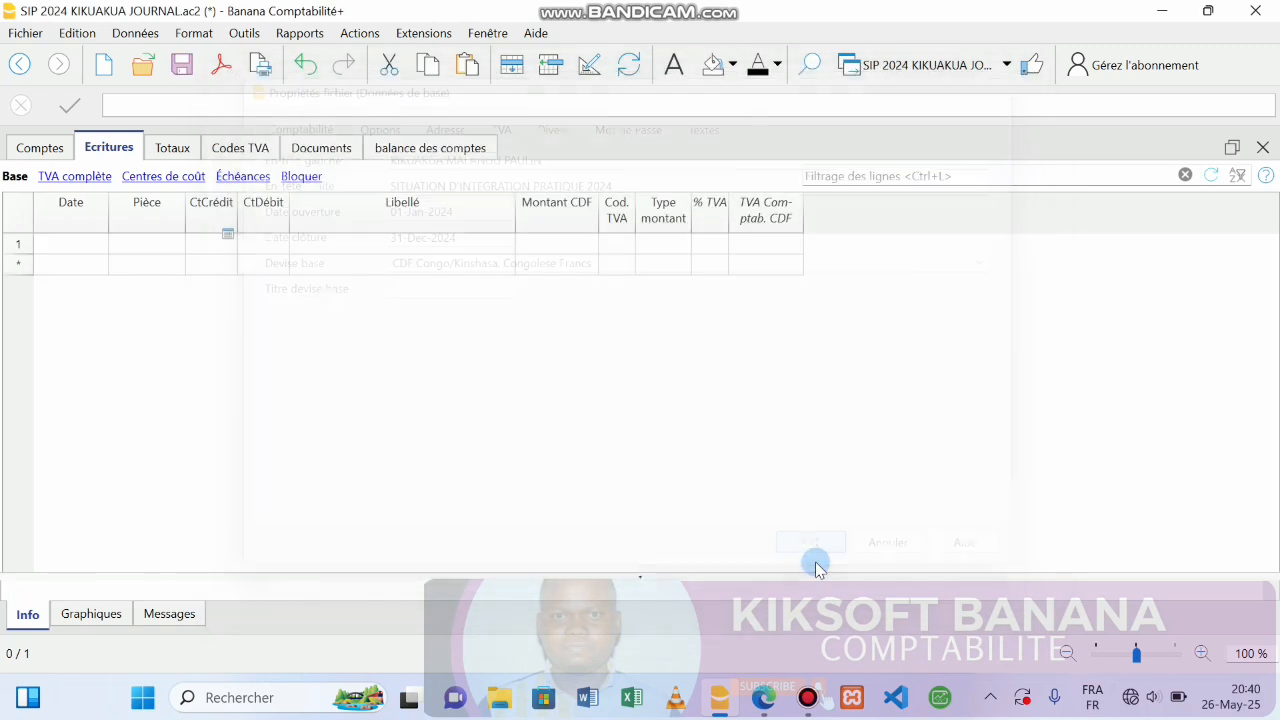
Save the journal file and briefly check the inventory report PDF.
click(182, 65)
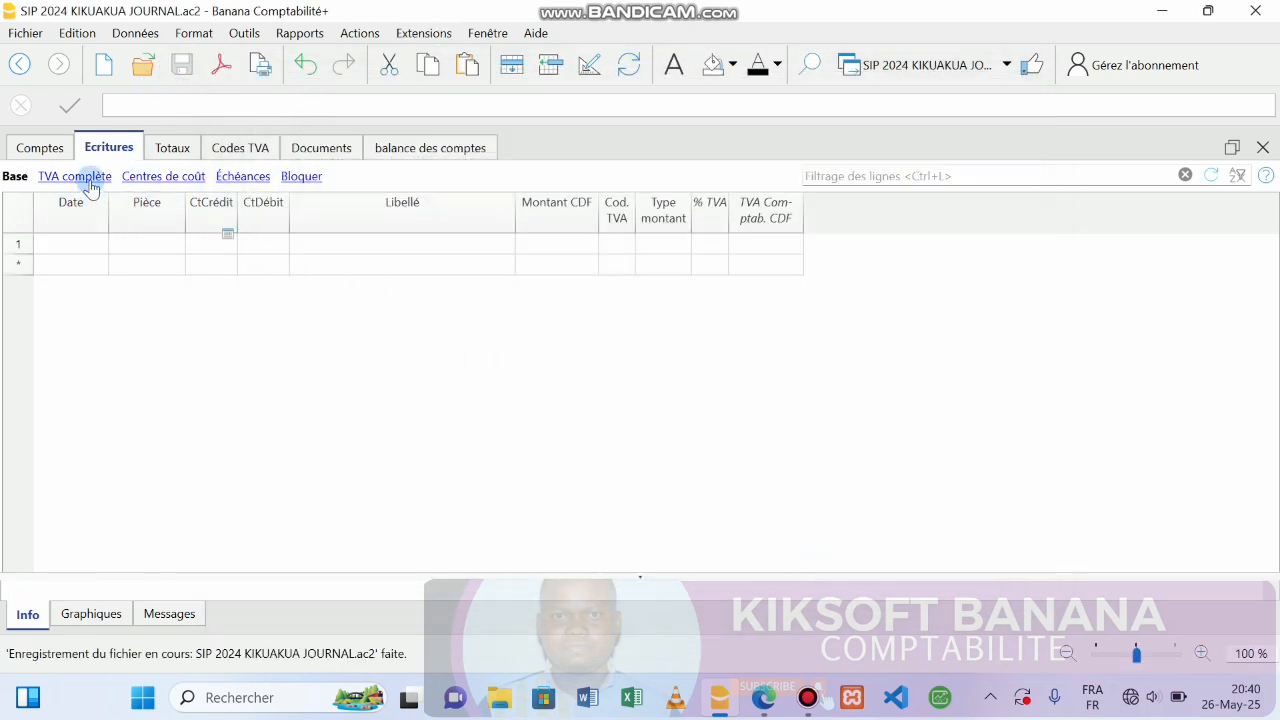
click(108, 148)
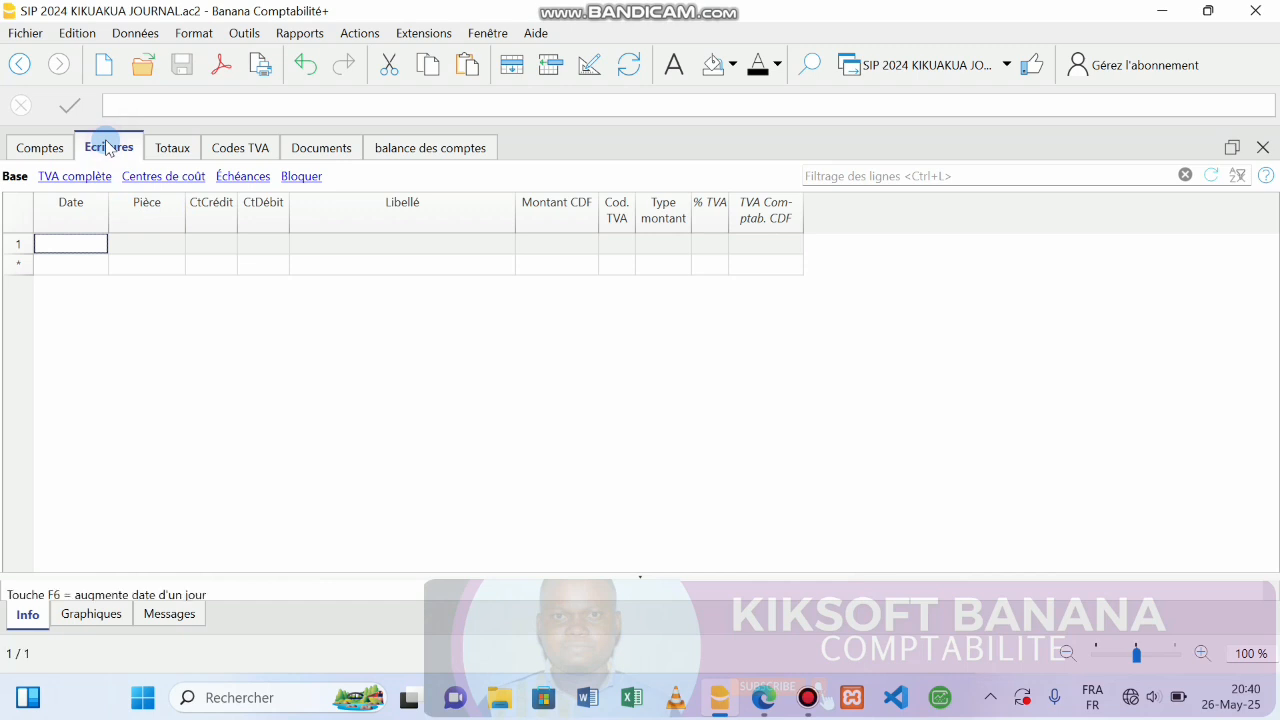
click(765, 700)
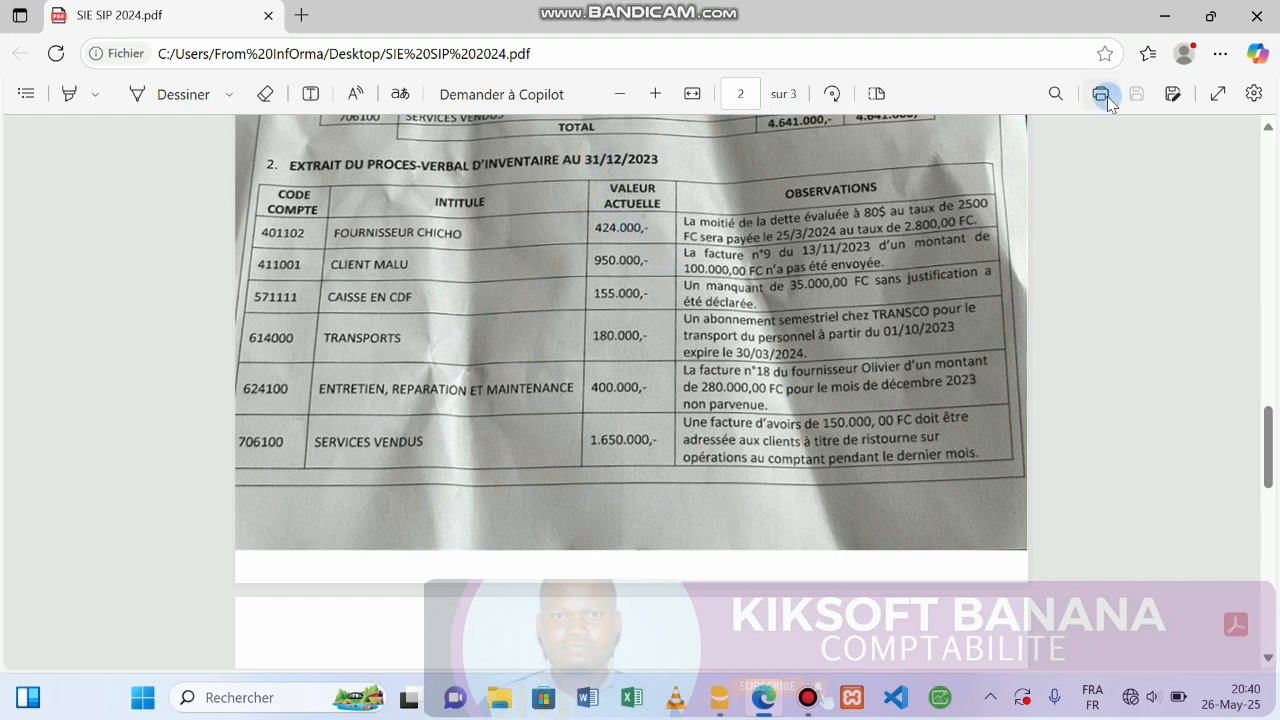
click(1165, 16)
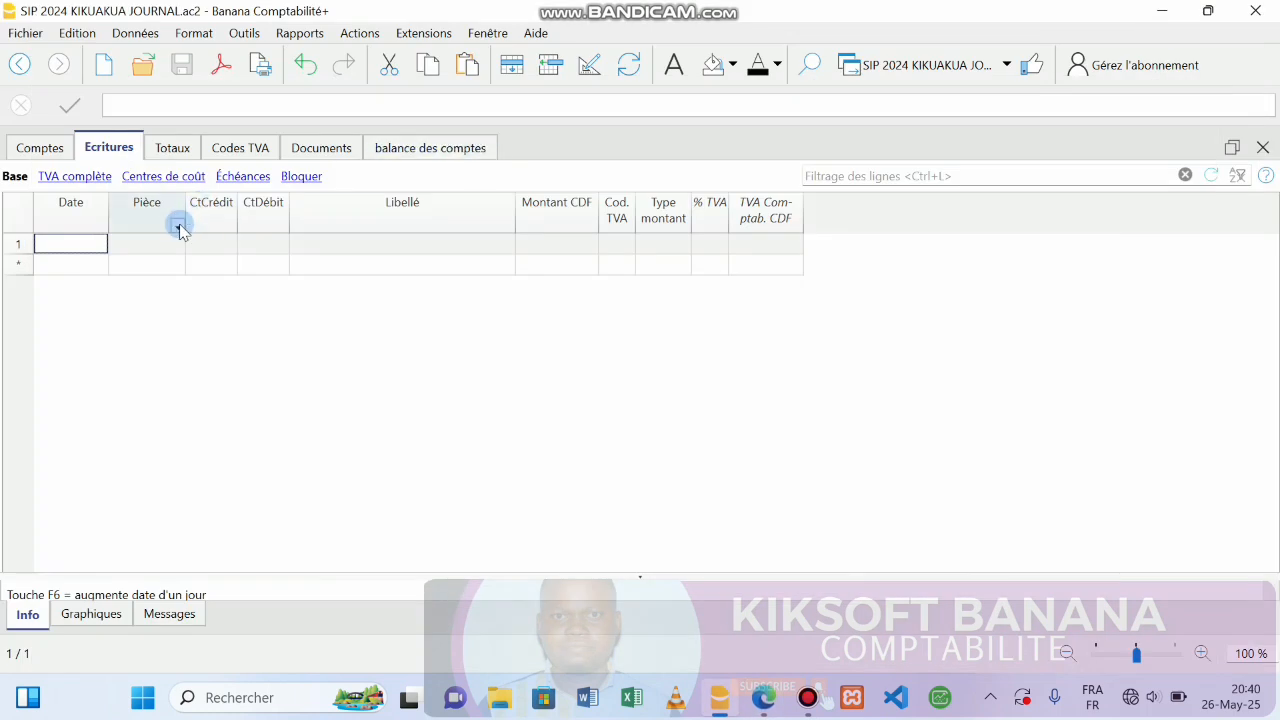
Date the first entry 31-12-2024, shown as 31-déc.-24.
text(31)
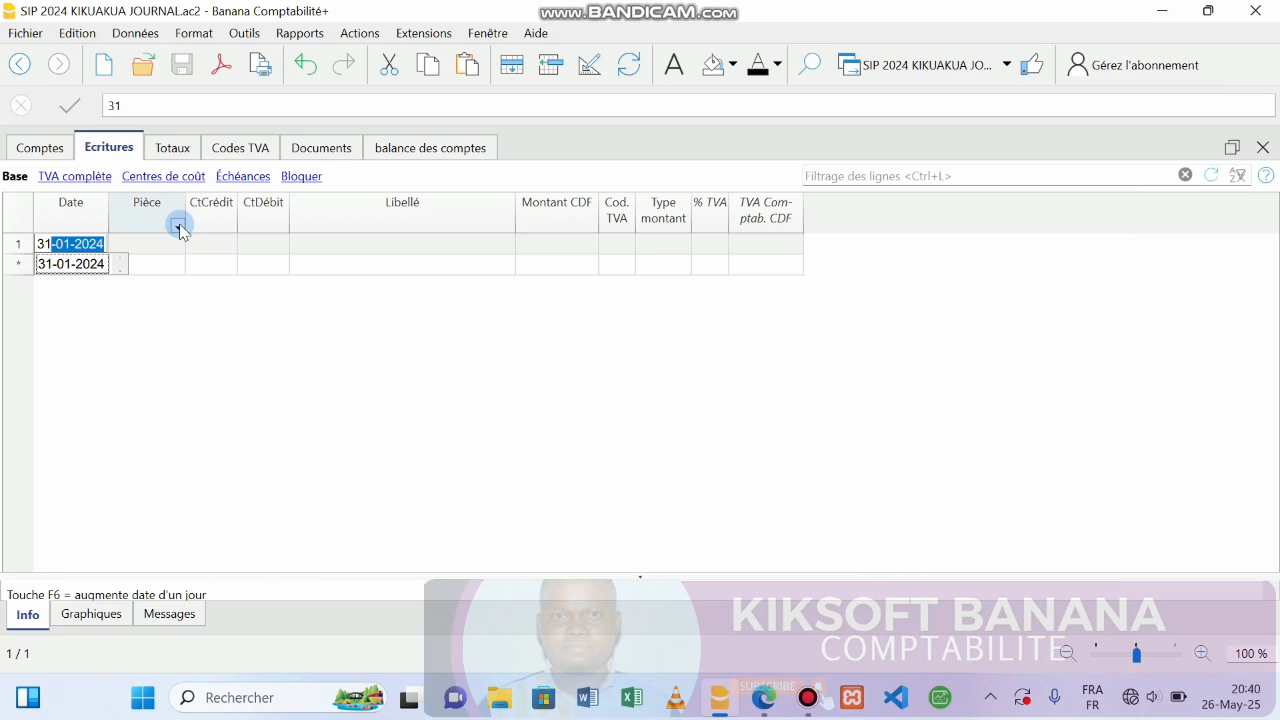
click(76, 244)
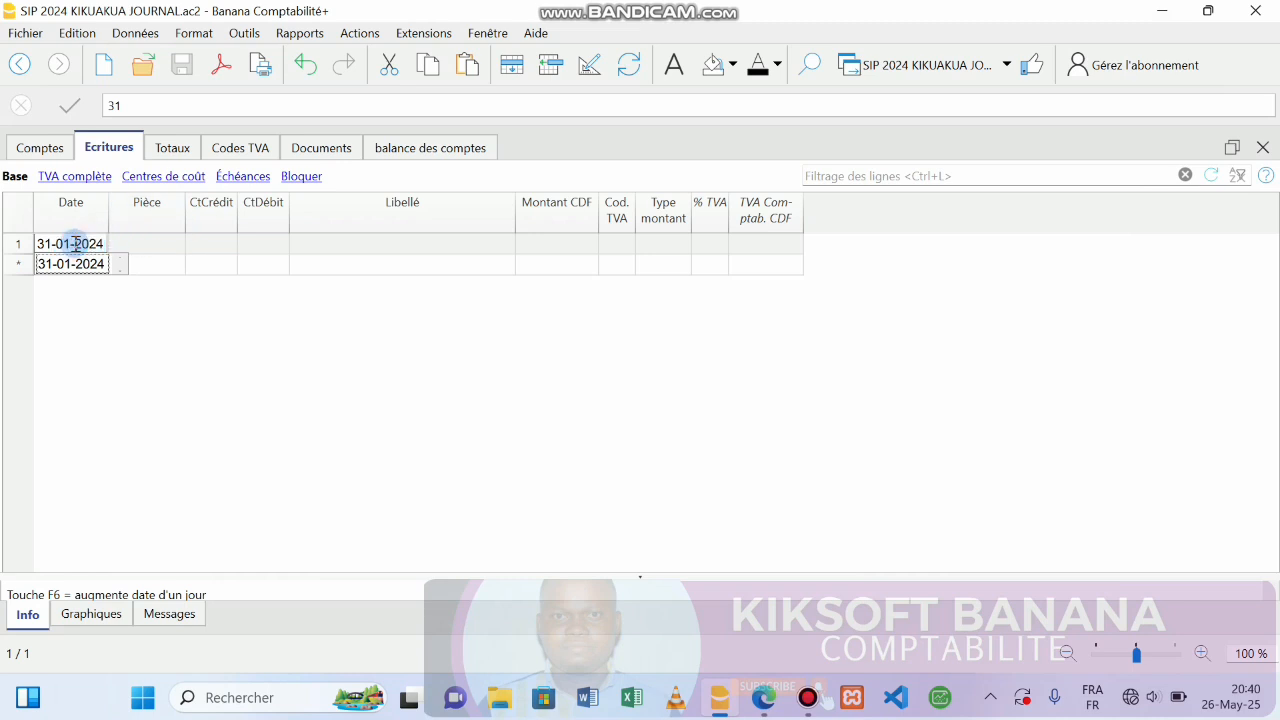
key(BackSpace)
key(BackSpace)
text(12)
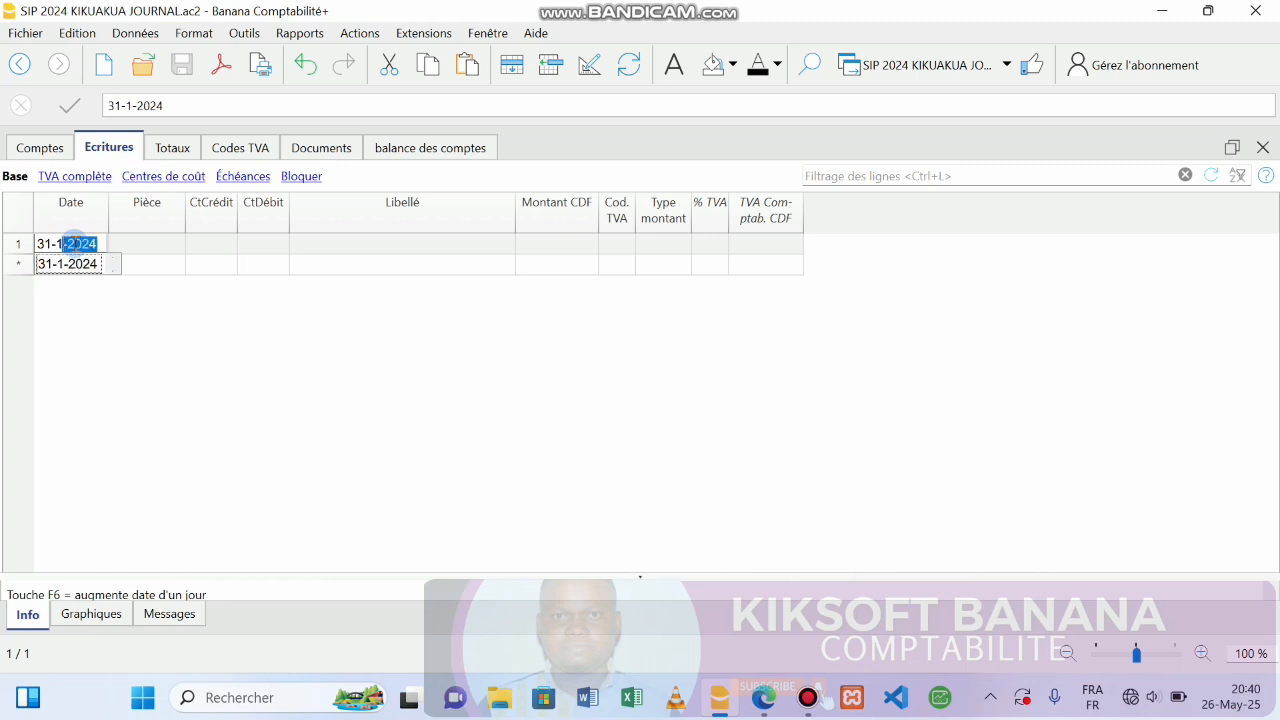
key(Return)
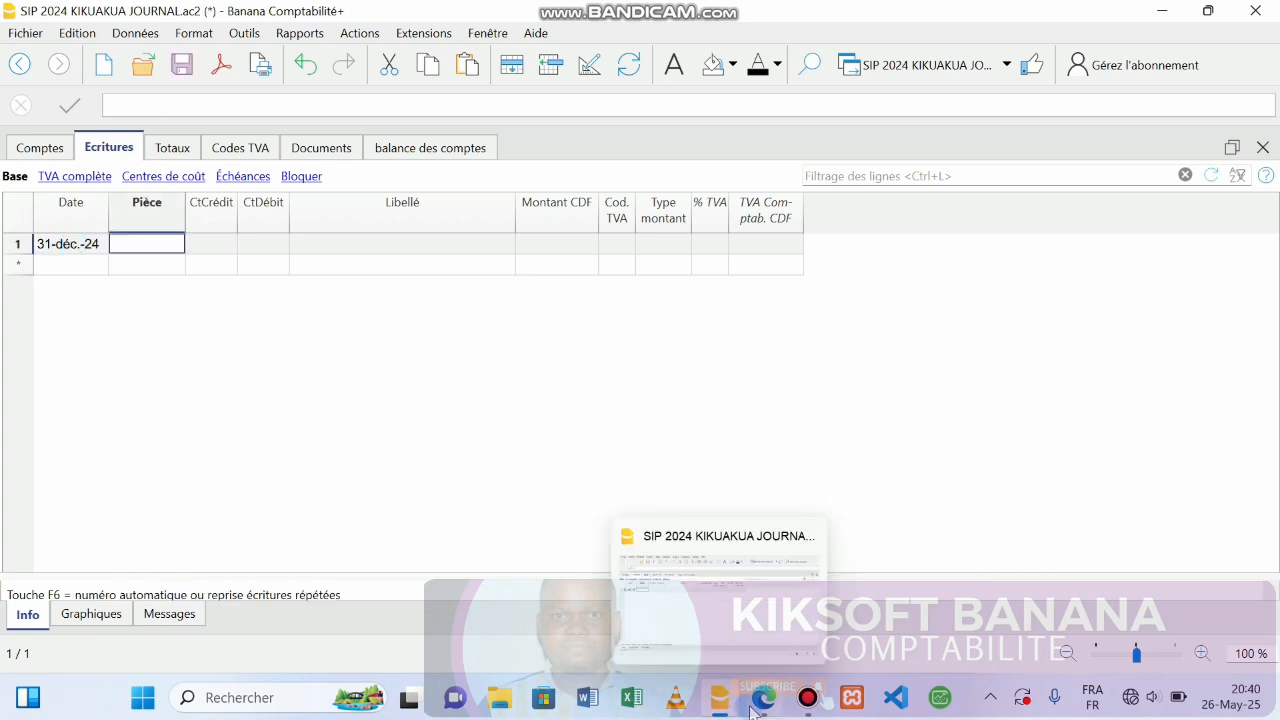
click(686, 598)
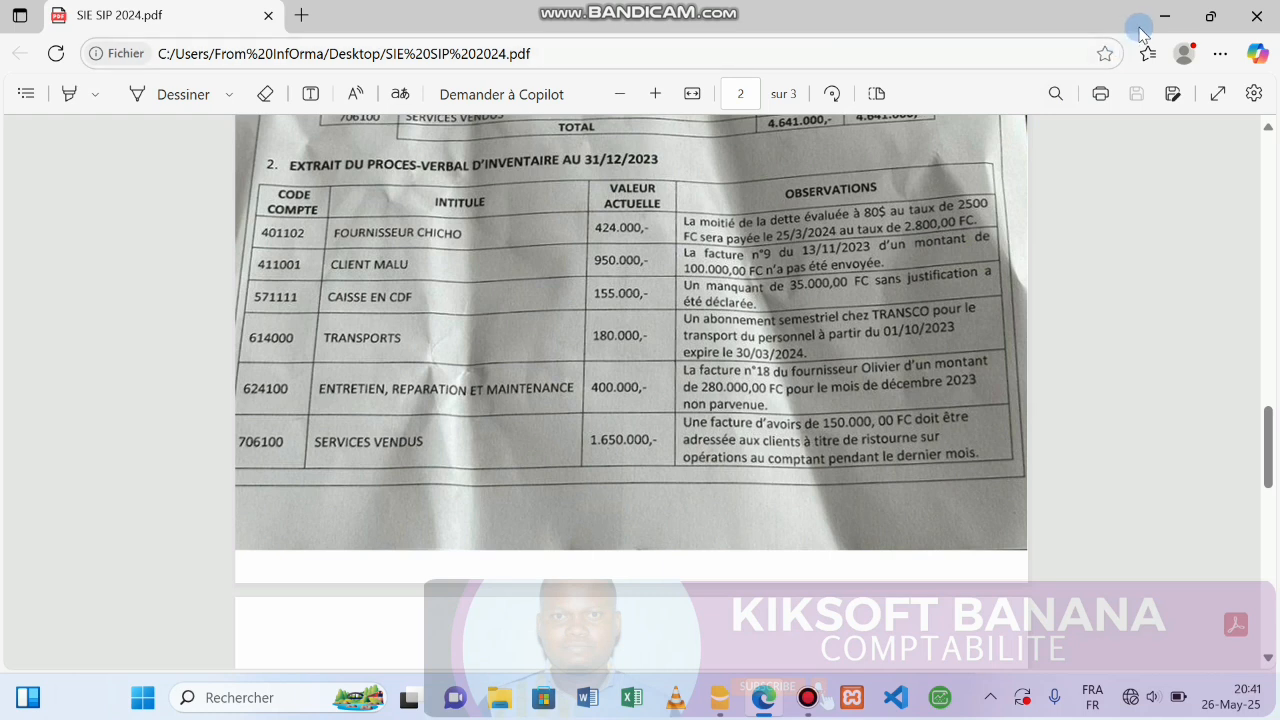
click(1166, 16)
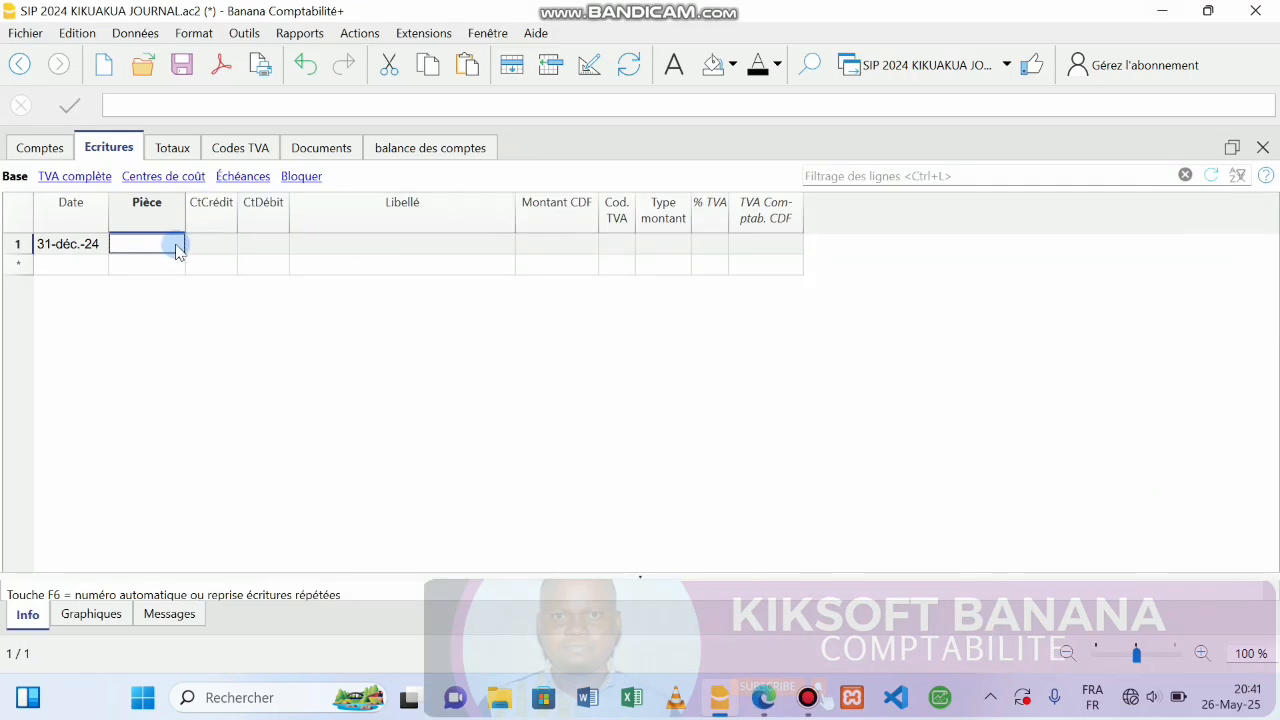
text(FACT)
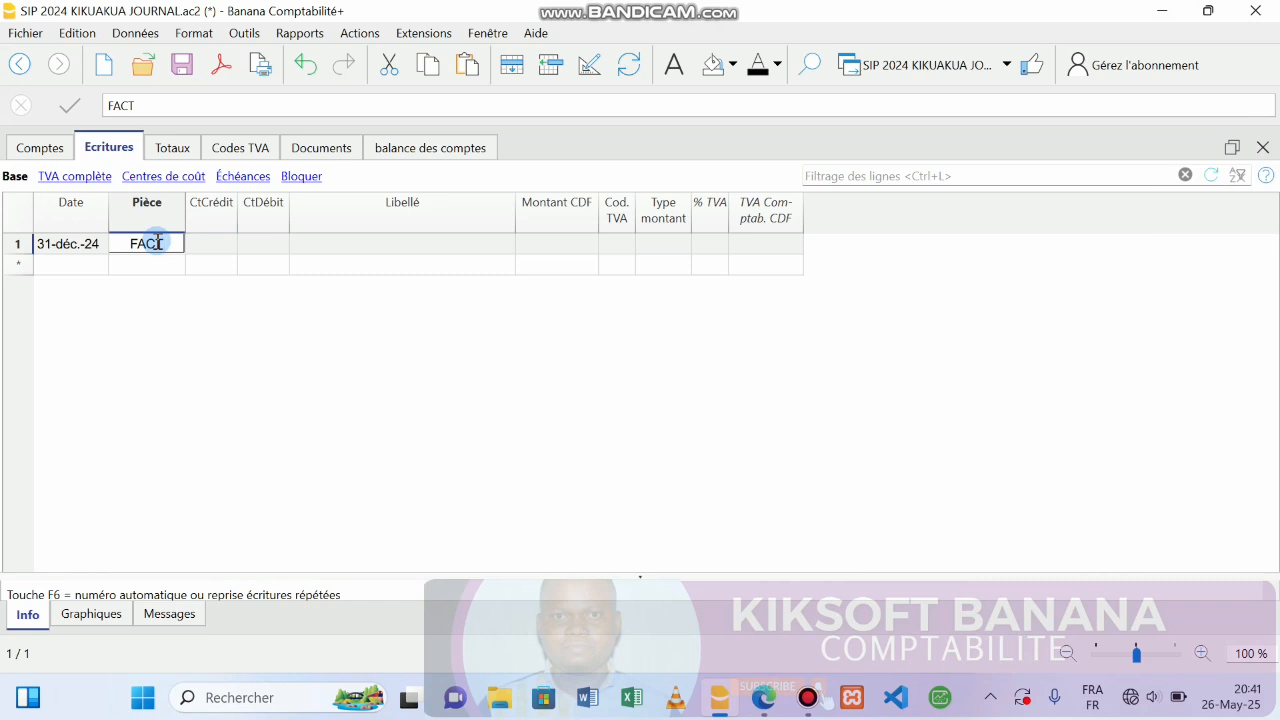
click(205, 244)
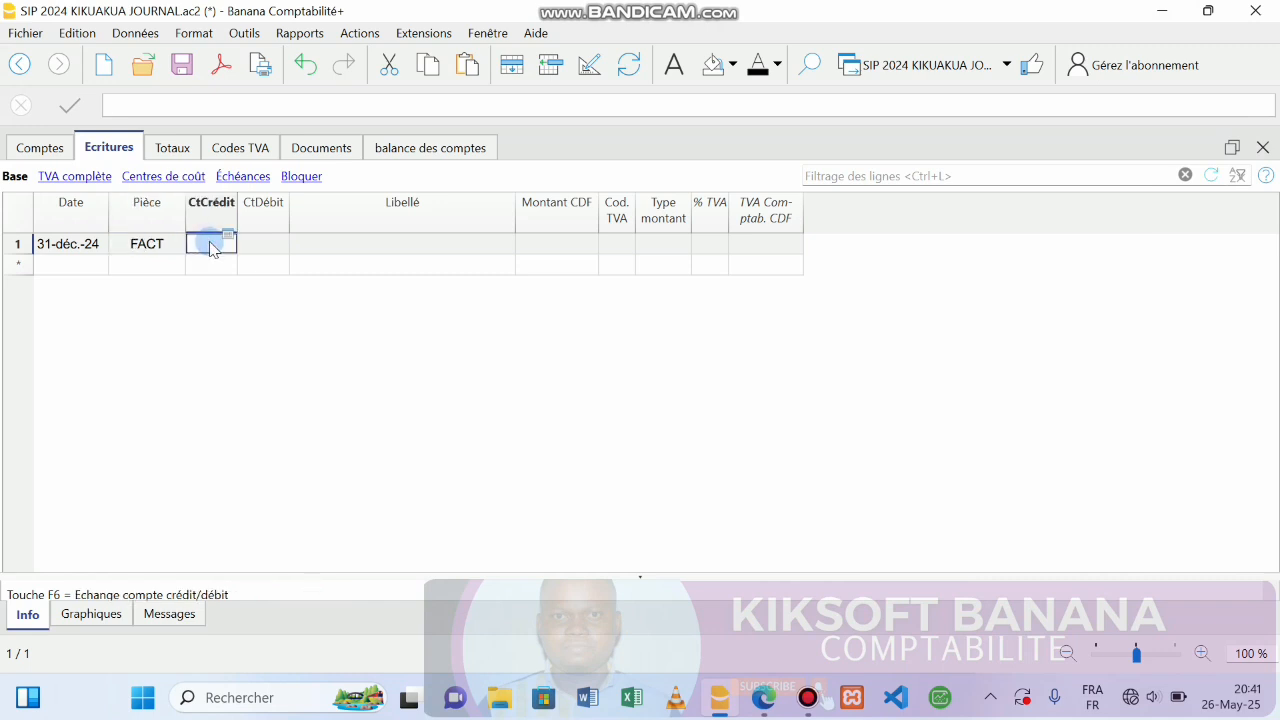
text(47)
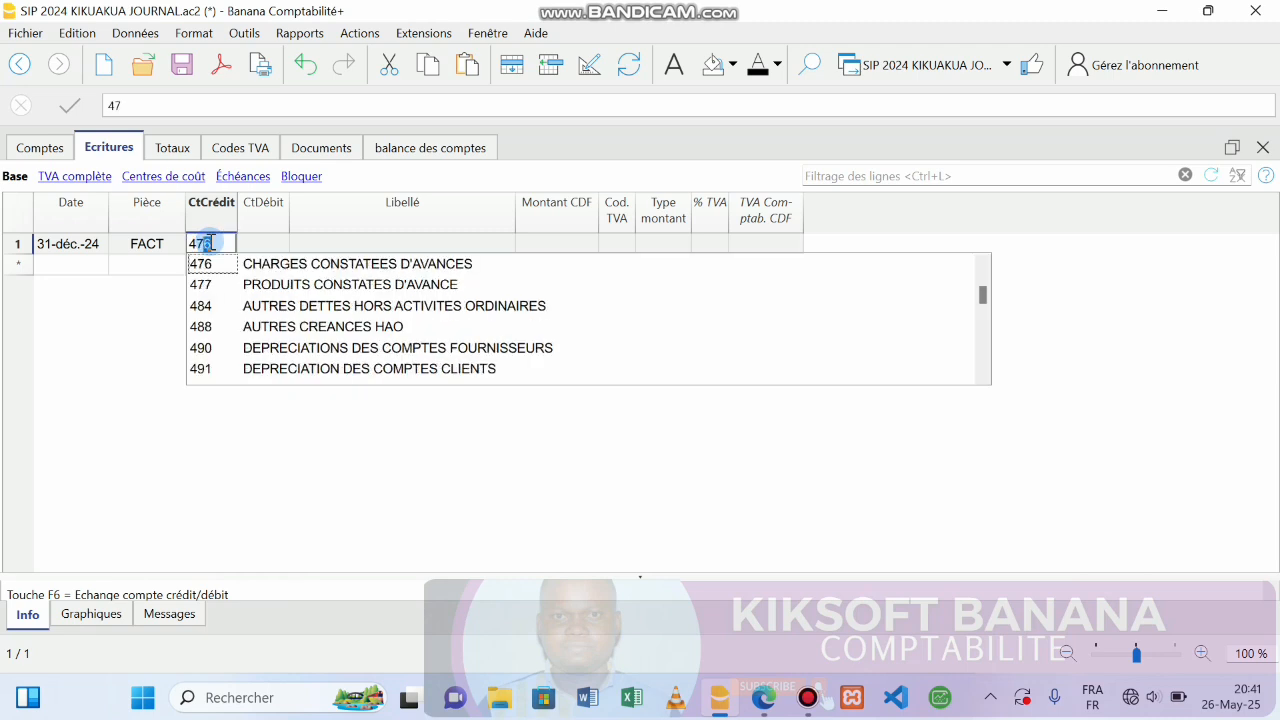
text(81)
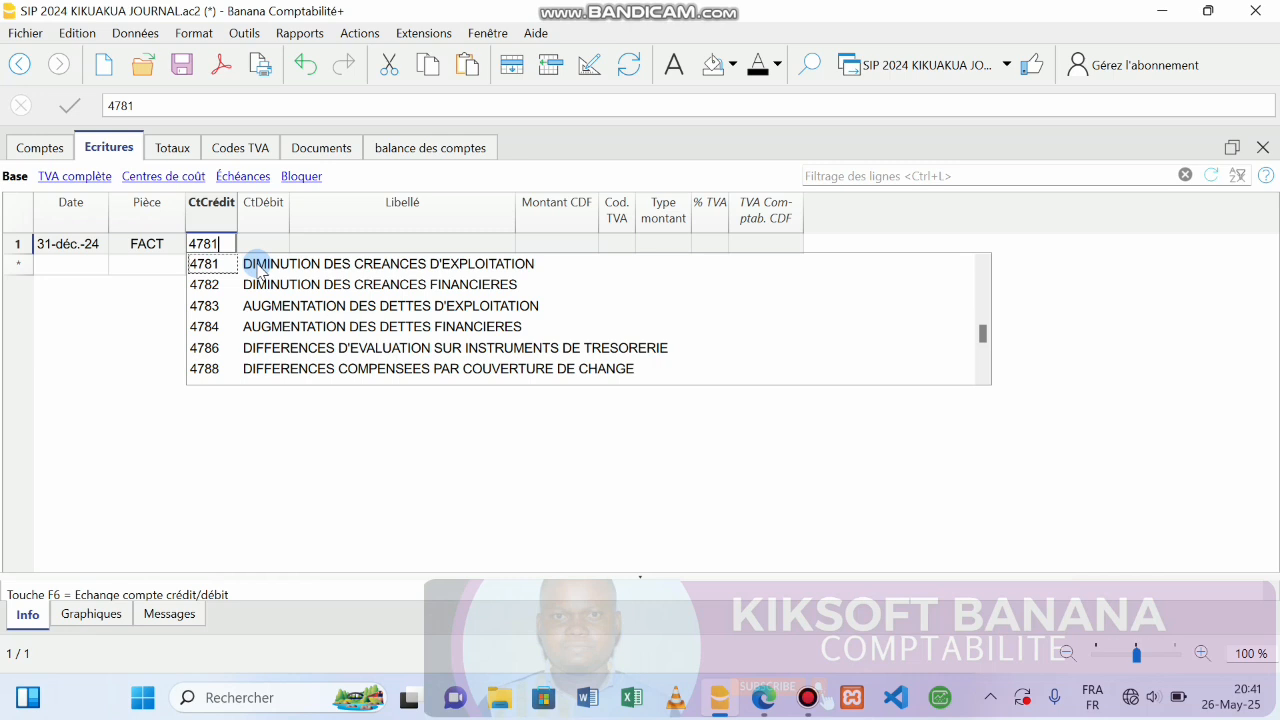
click(258, 266)
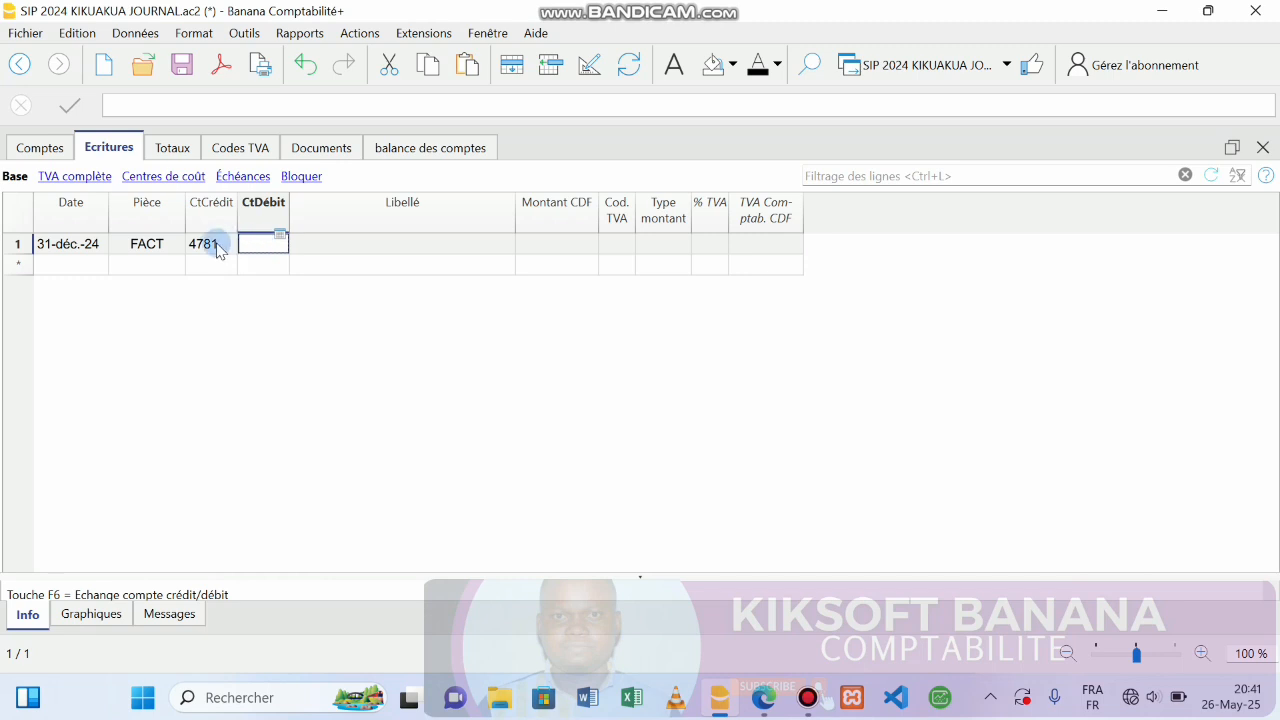
double_click(212, 247)
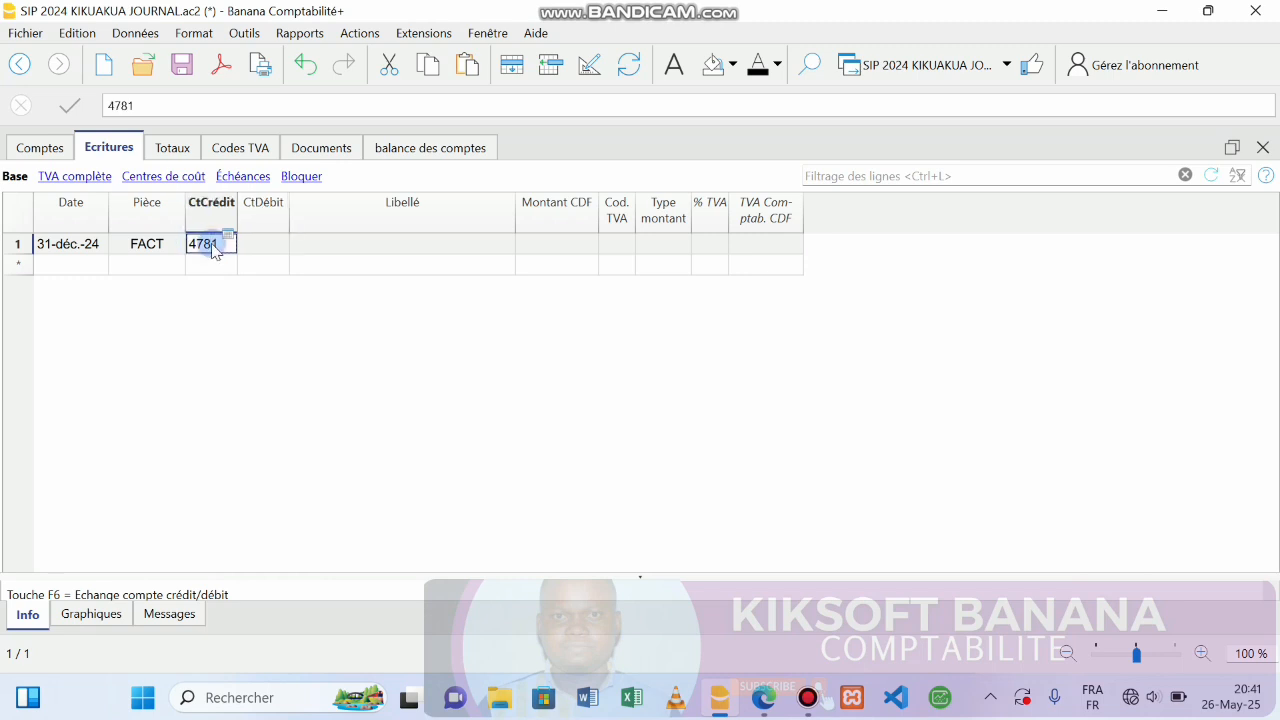
key(BackSpace)
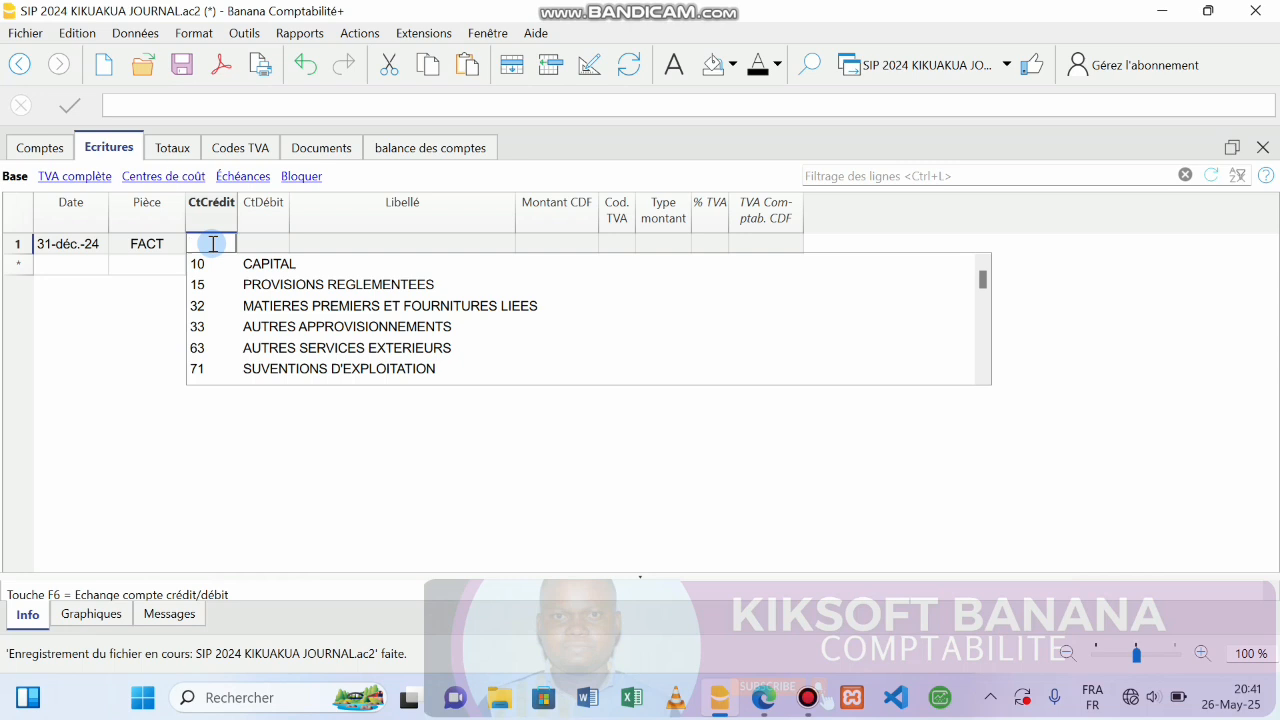
click(280, 223)
click(282, 226)
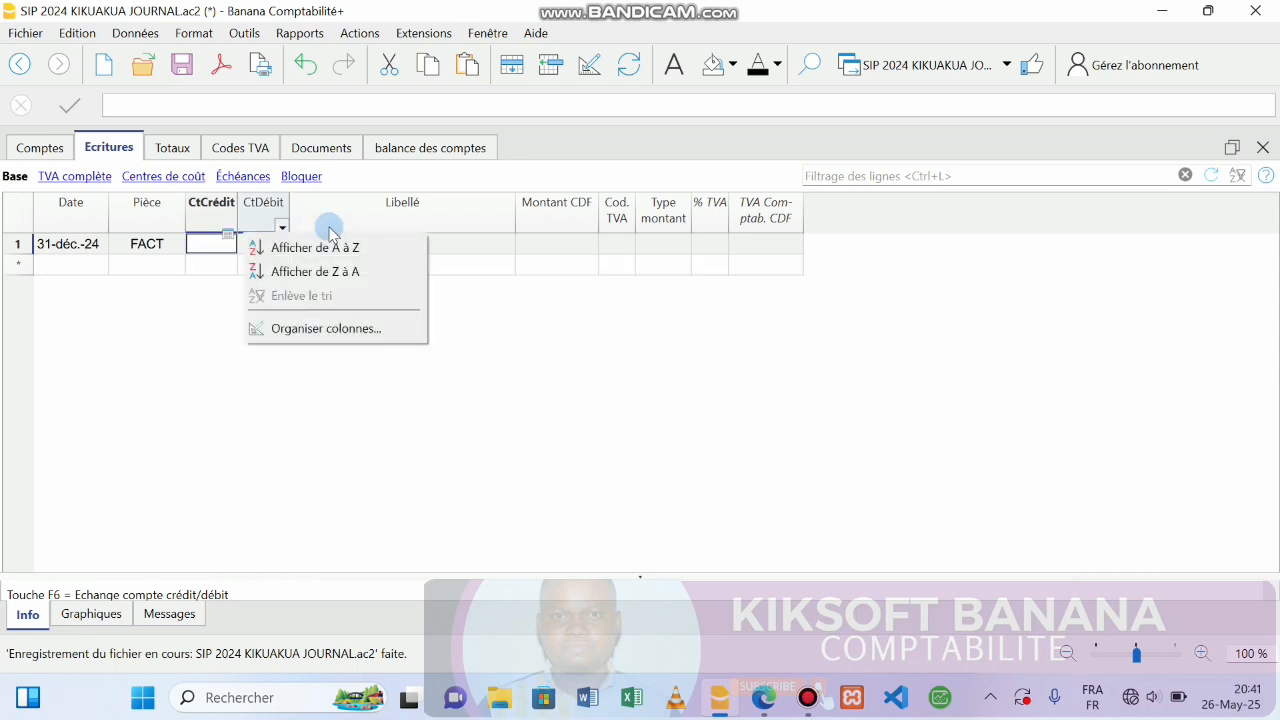
click(488, 255)
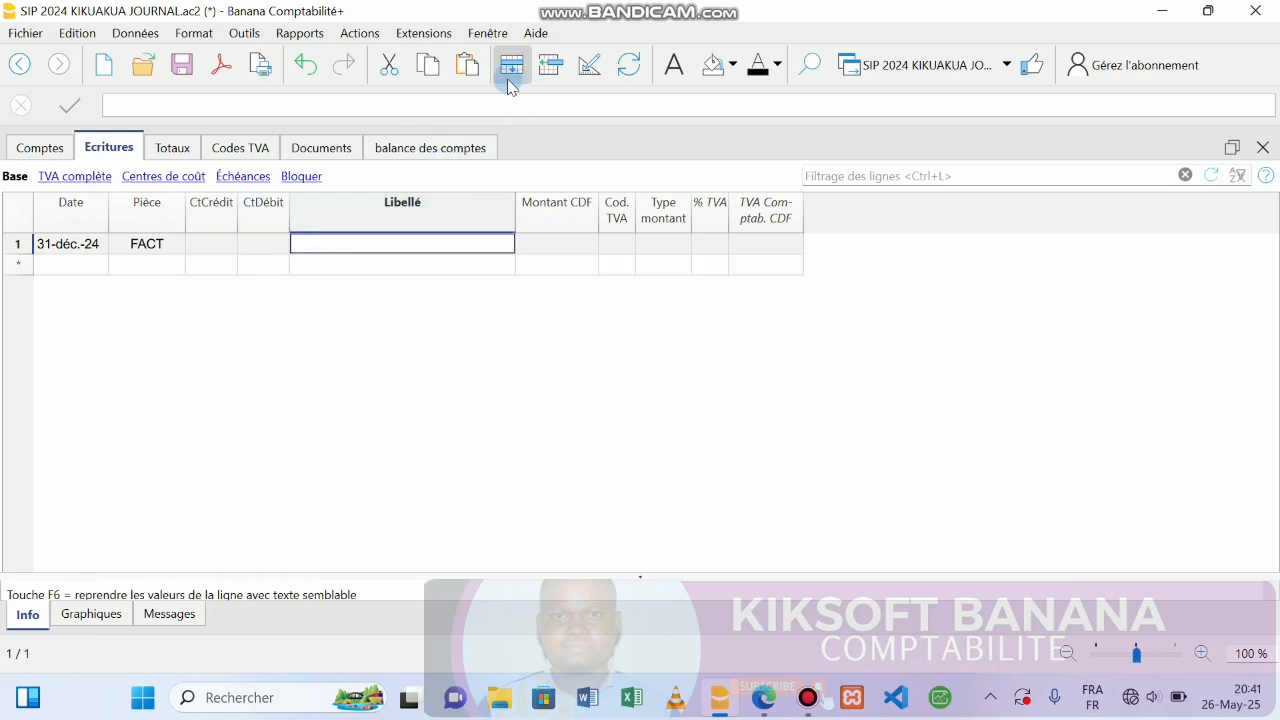
Move CompteDébit above CompteCrédit in Organiser colonnes so CtDébit follows Pièce.
click(591, 70)
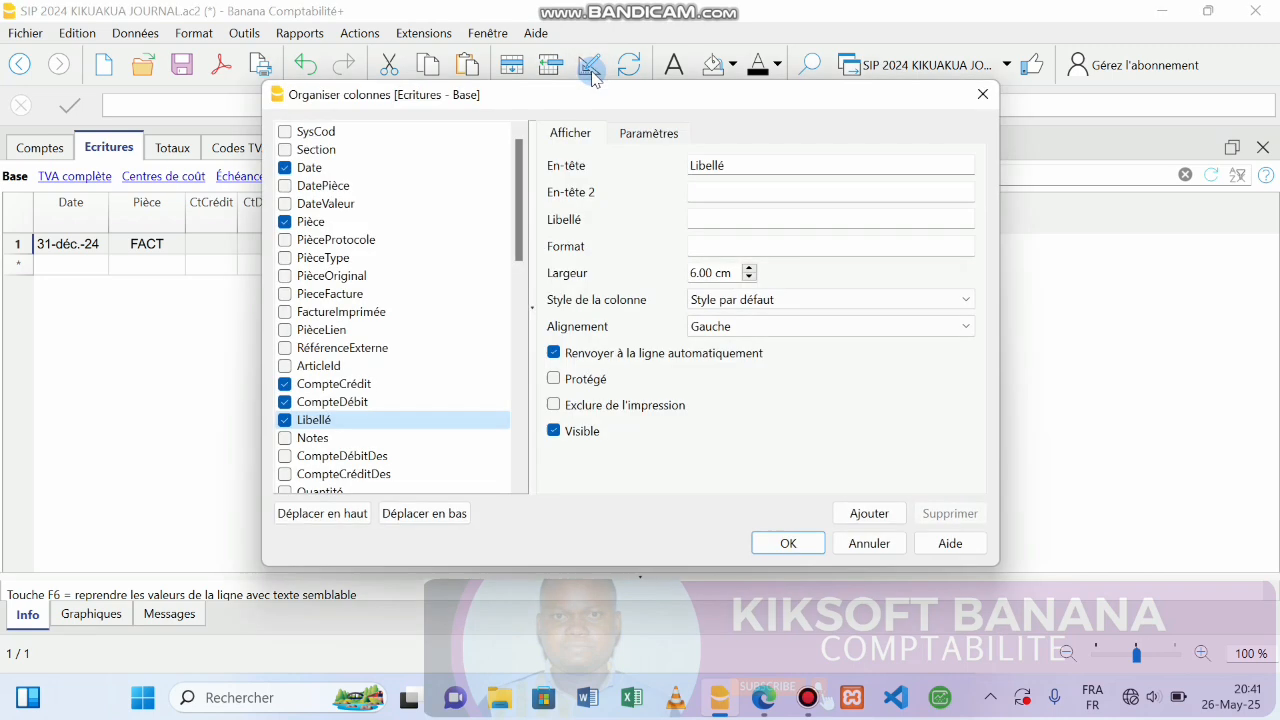
click(352, 405)
mouse_move(352, 405)
mouse_down()
mouse_move(355, 375)
mouse_move(352, 385)
mouse_up()
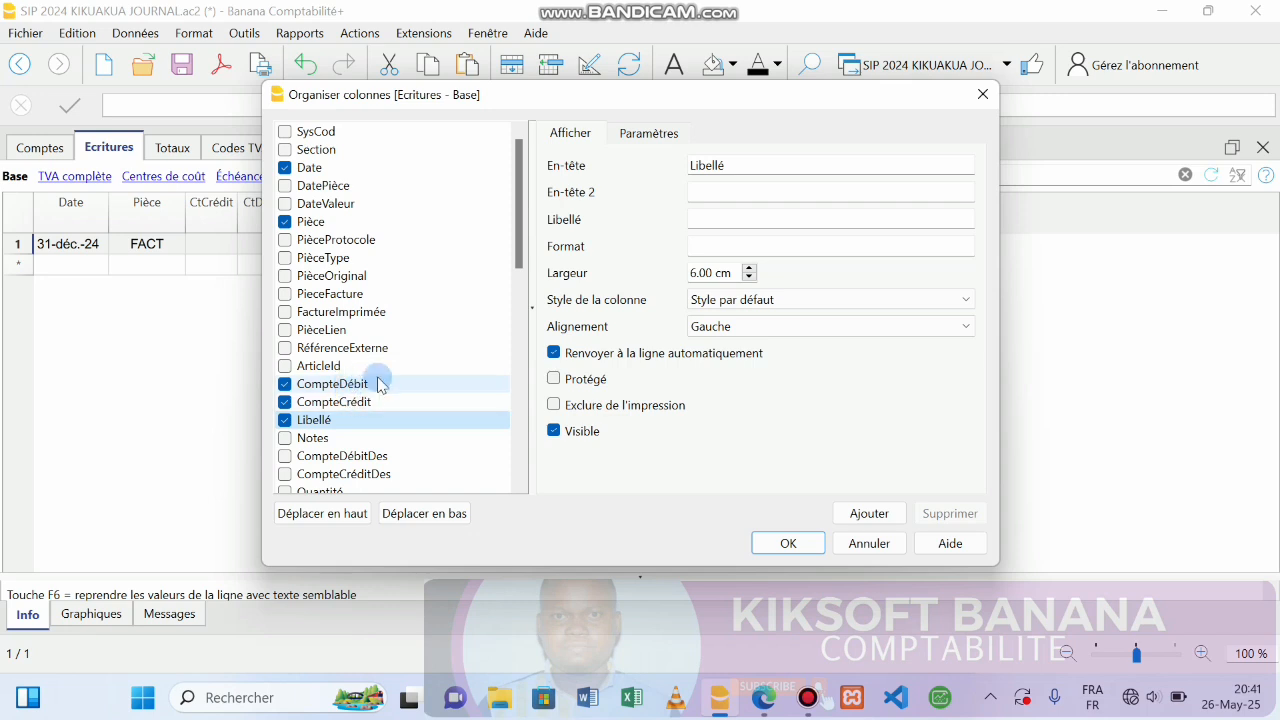
click(364, 401)
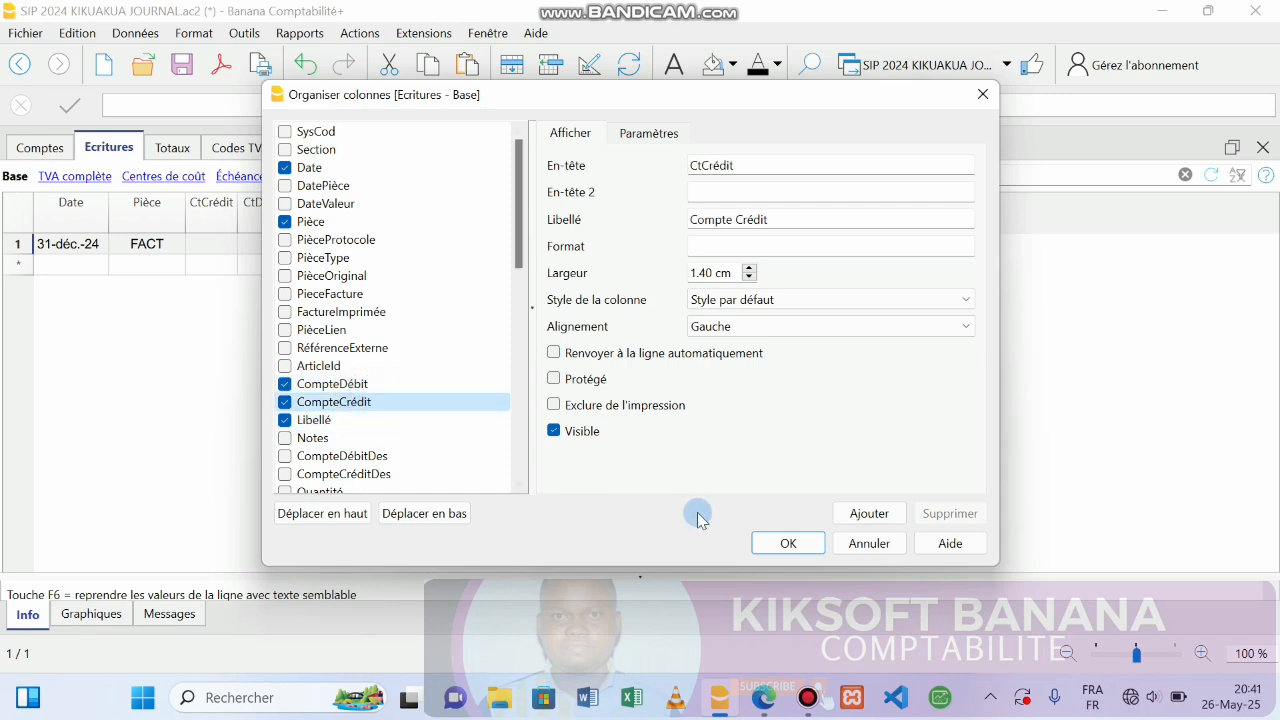
click(788, 541)
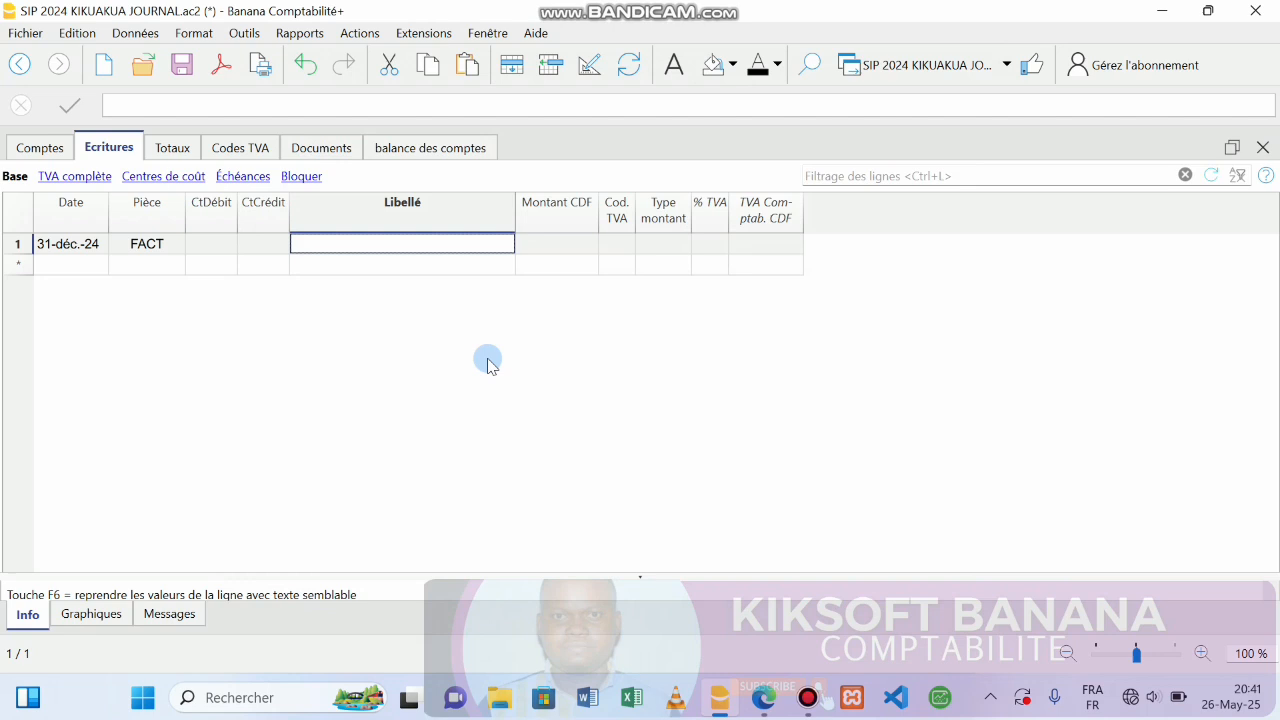
click(184, 250)
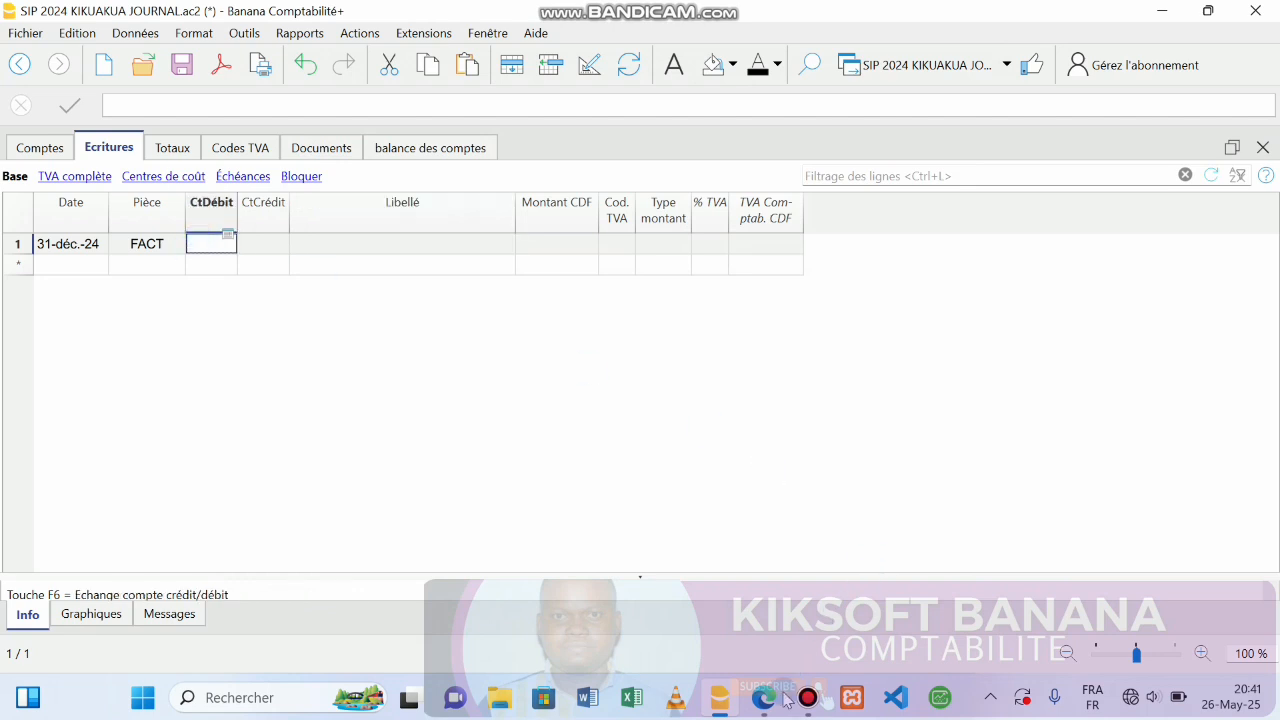
On row 1, enter 4781 as CtDébit and pick supplier account 401002 as CtCrédit.
click(808, 699)
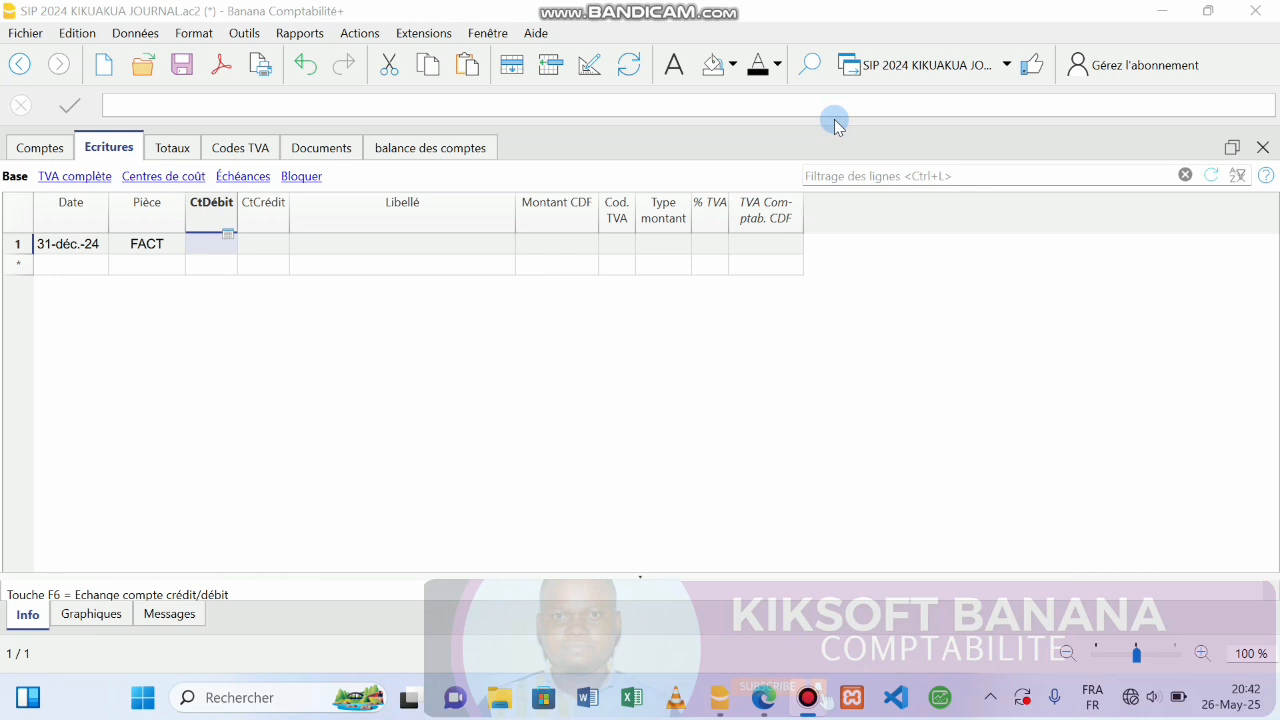
click(903, 66)
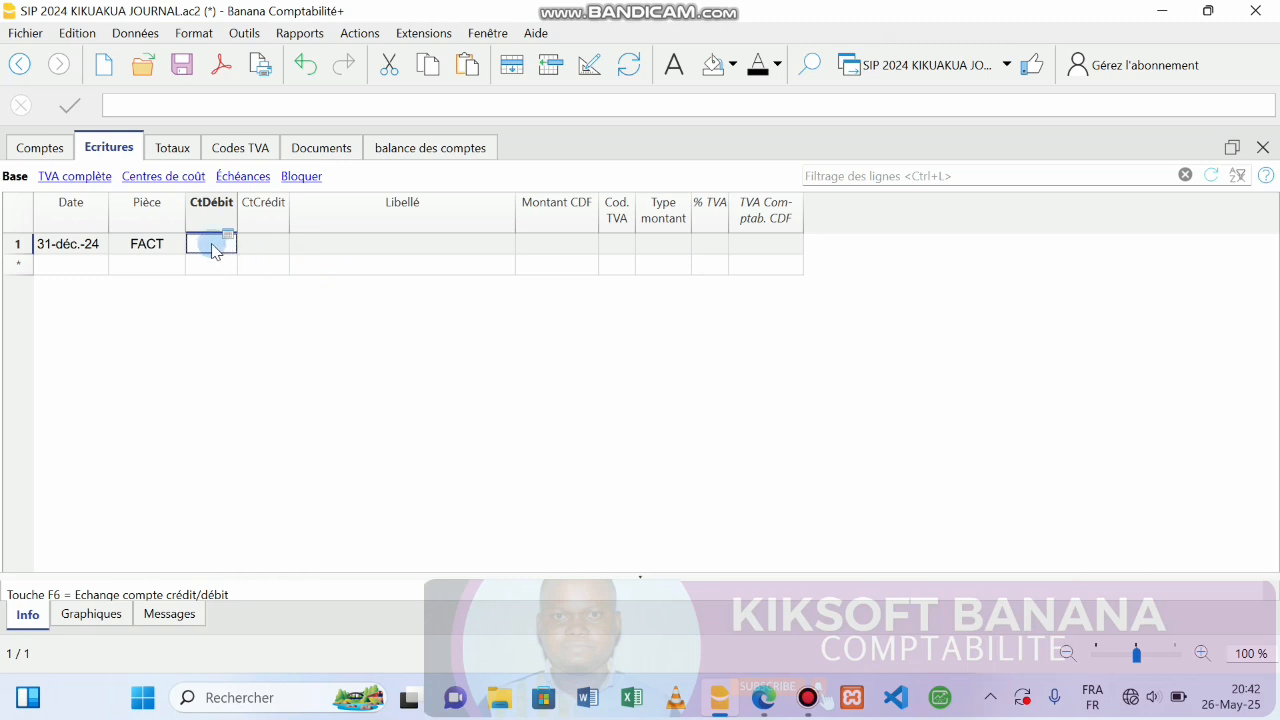
text(47)
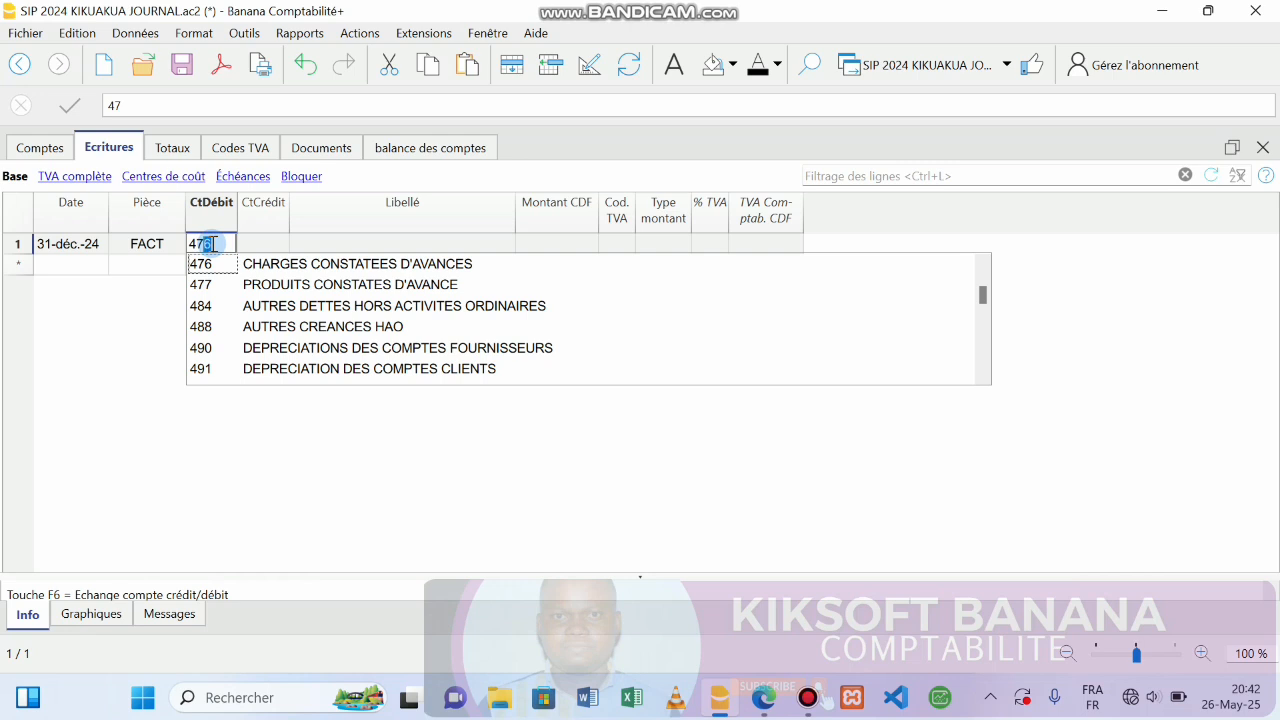
text(81)
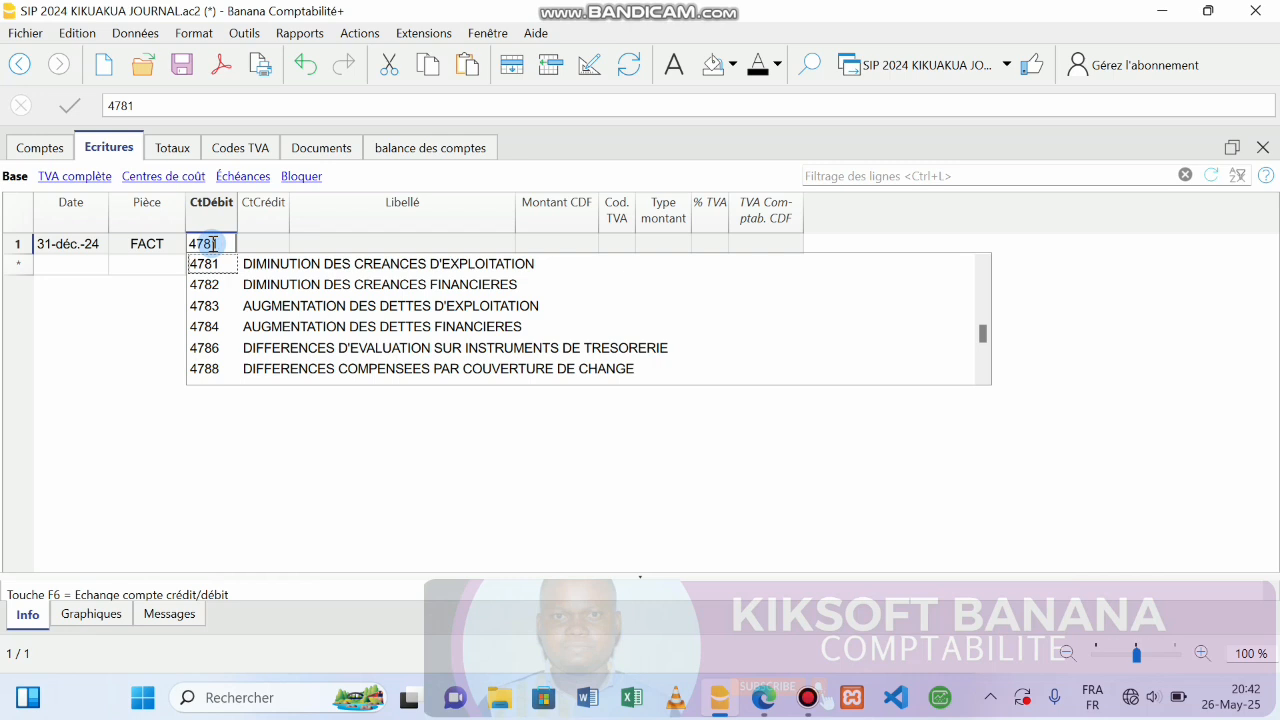
key(Return)
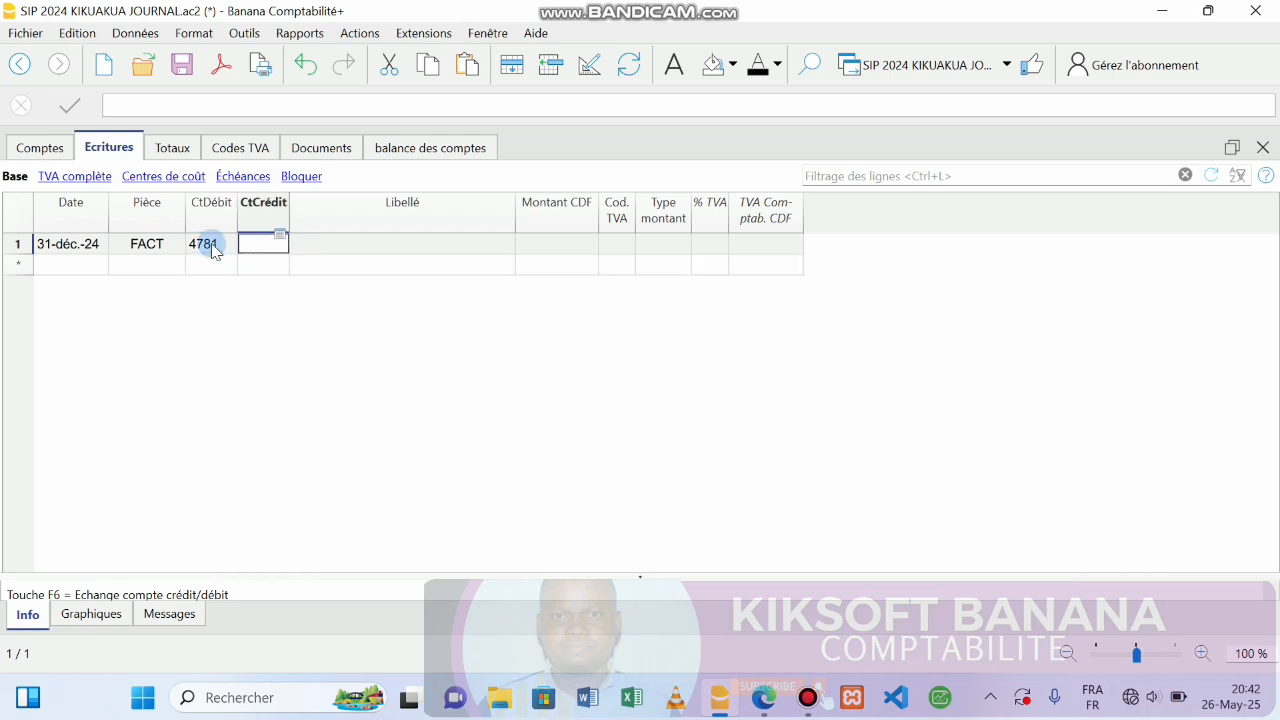
text(401)
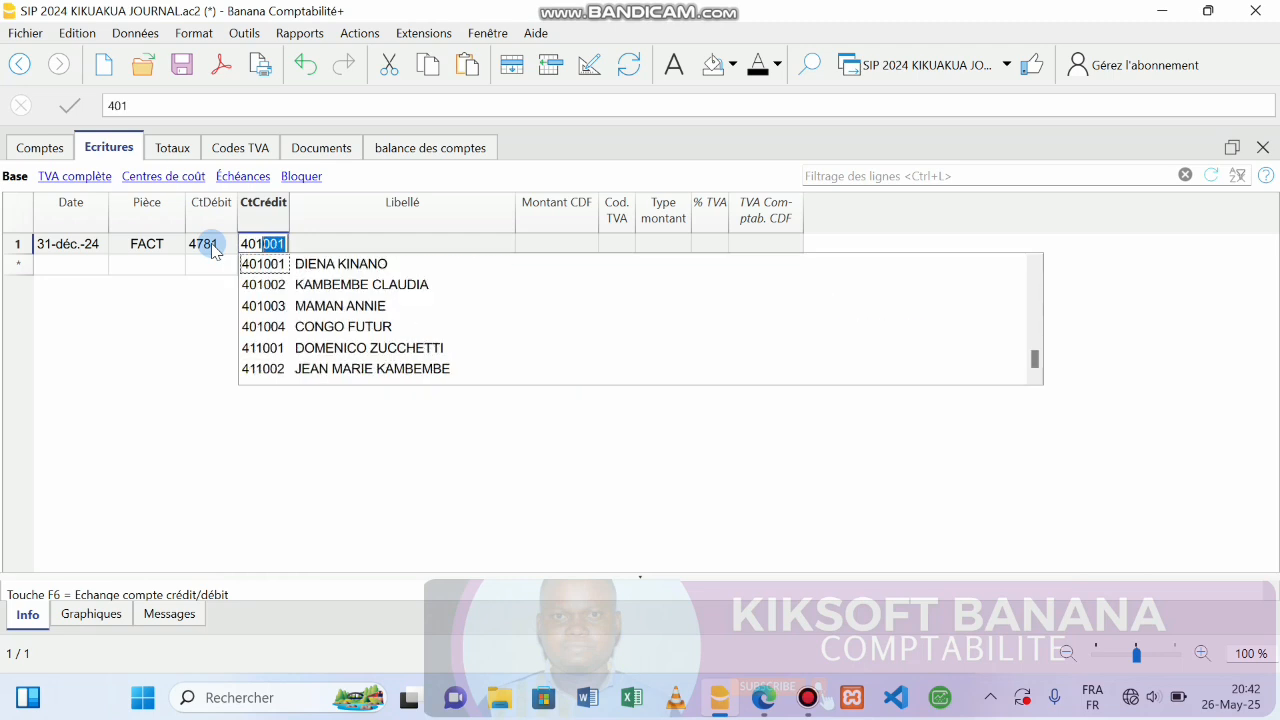
key(Down)
key(Down)
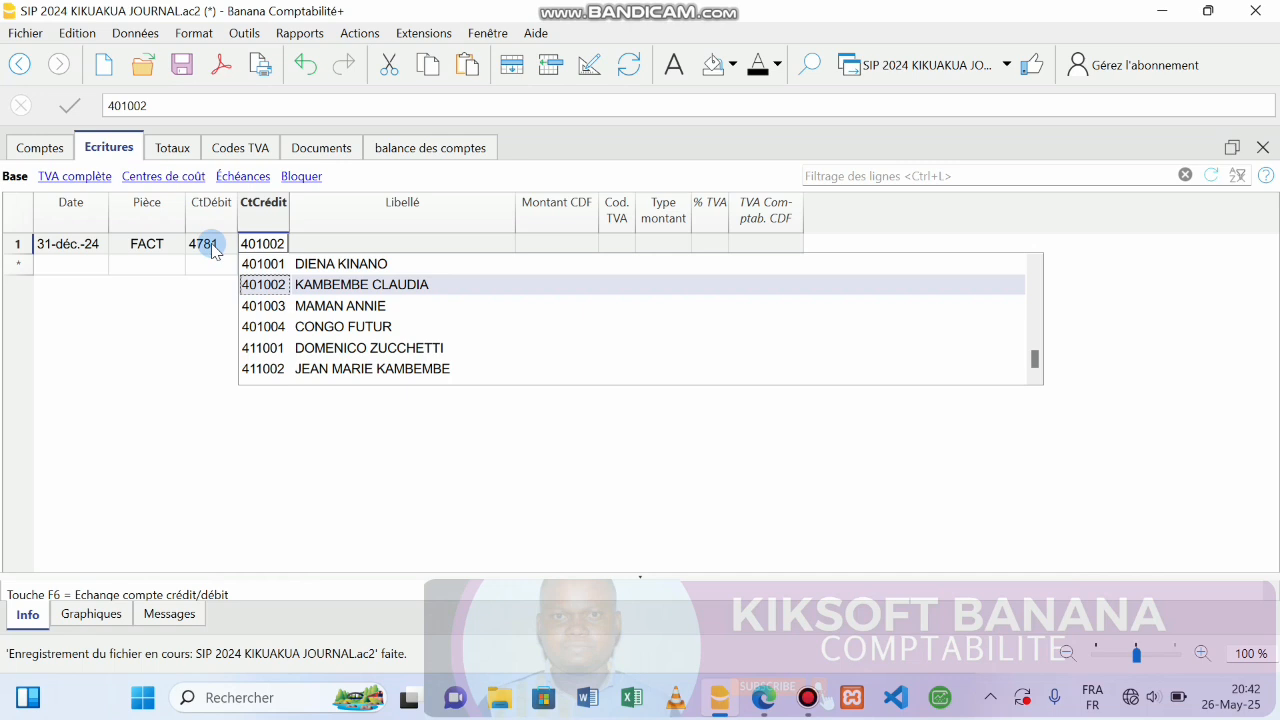
key(Return)
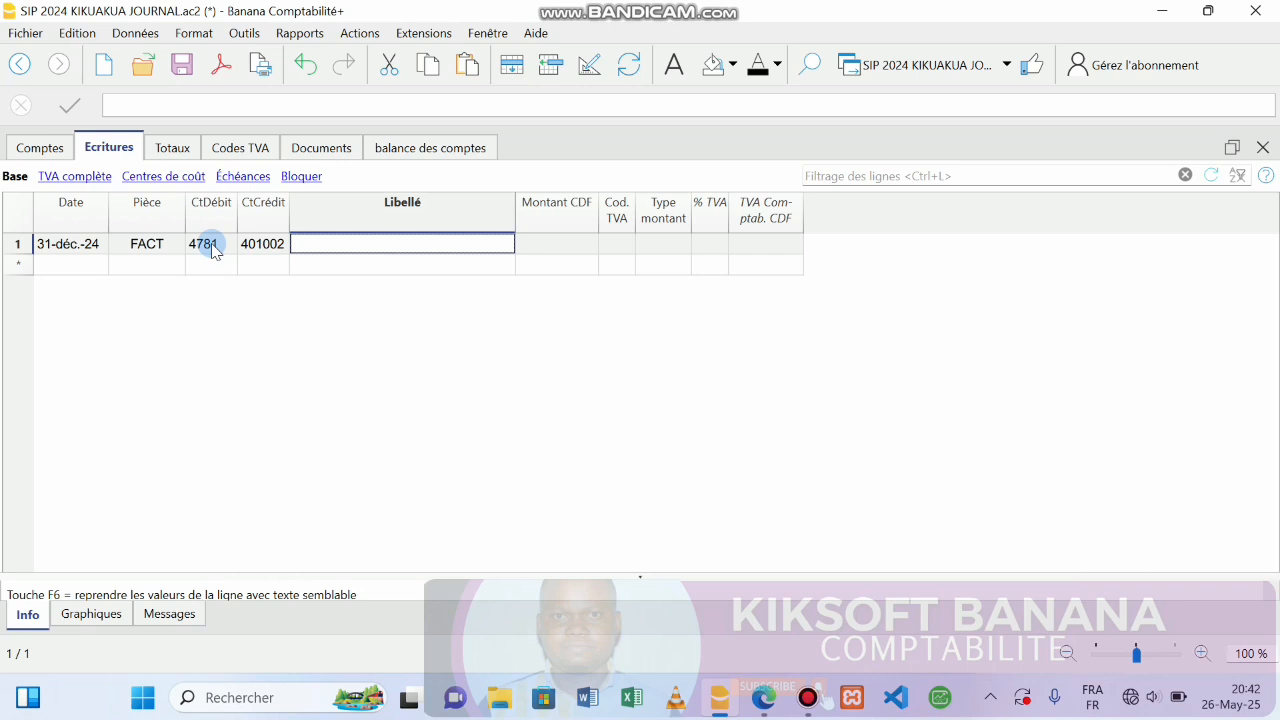
Enter the description ECART DE CONVERSION ACTIF on row 1 after checking the PDF.
mouse_move(808, 703)
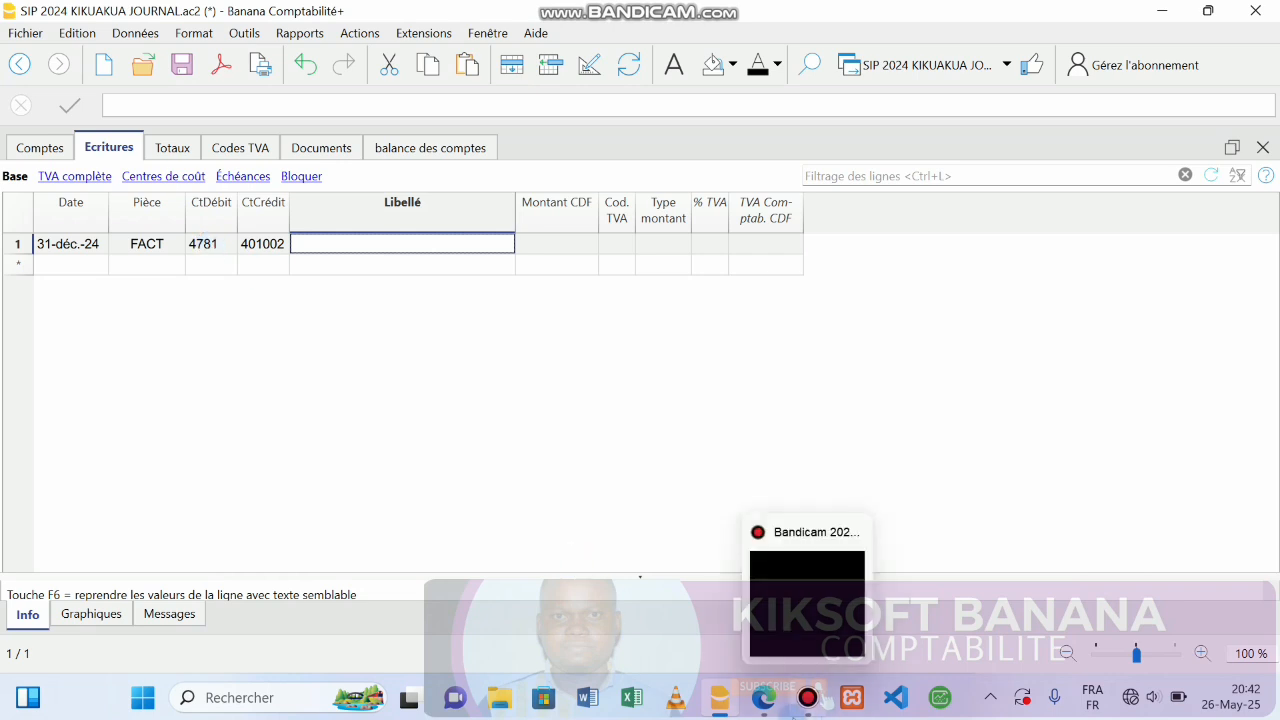
click(763, 697)
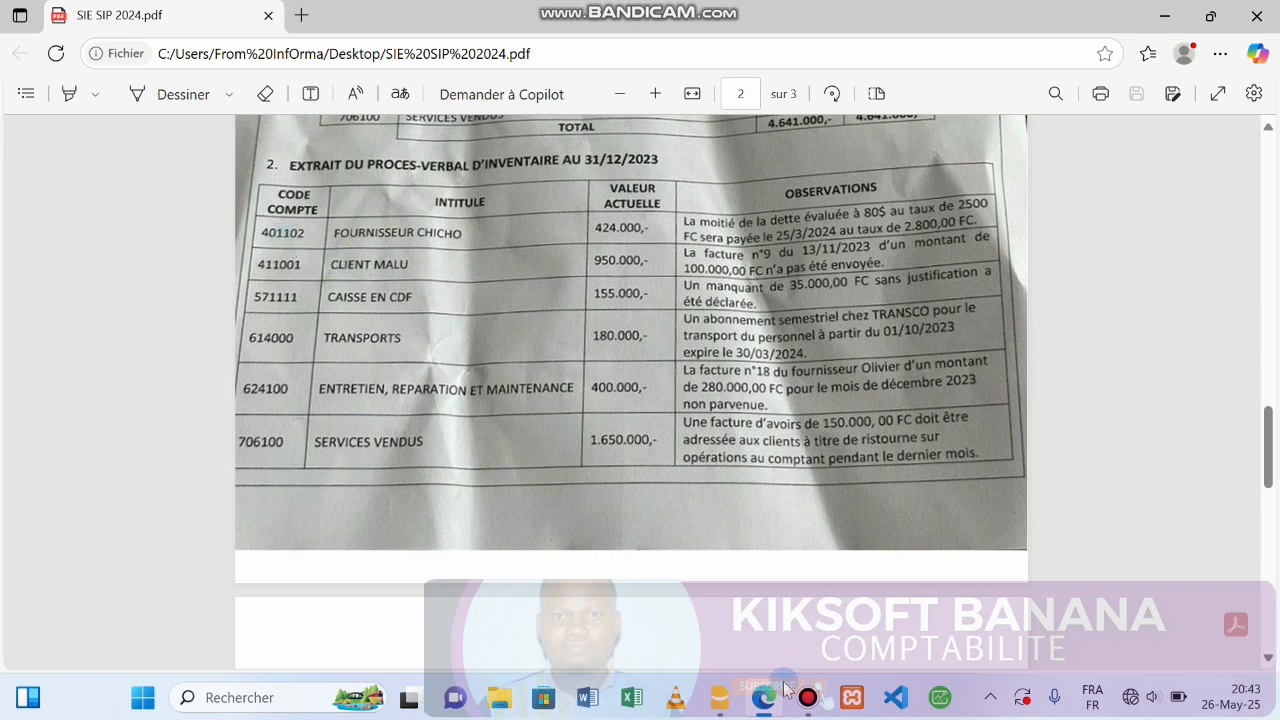
click(719, 697)
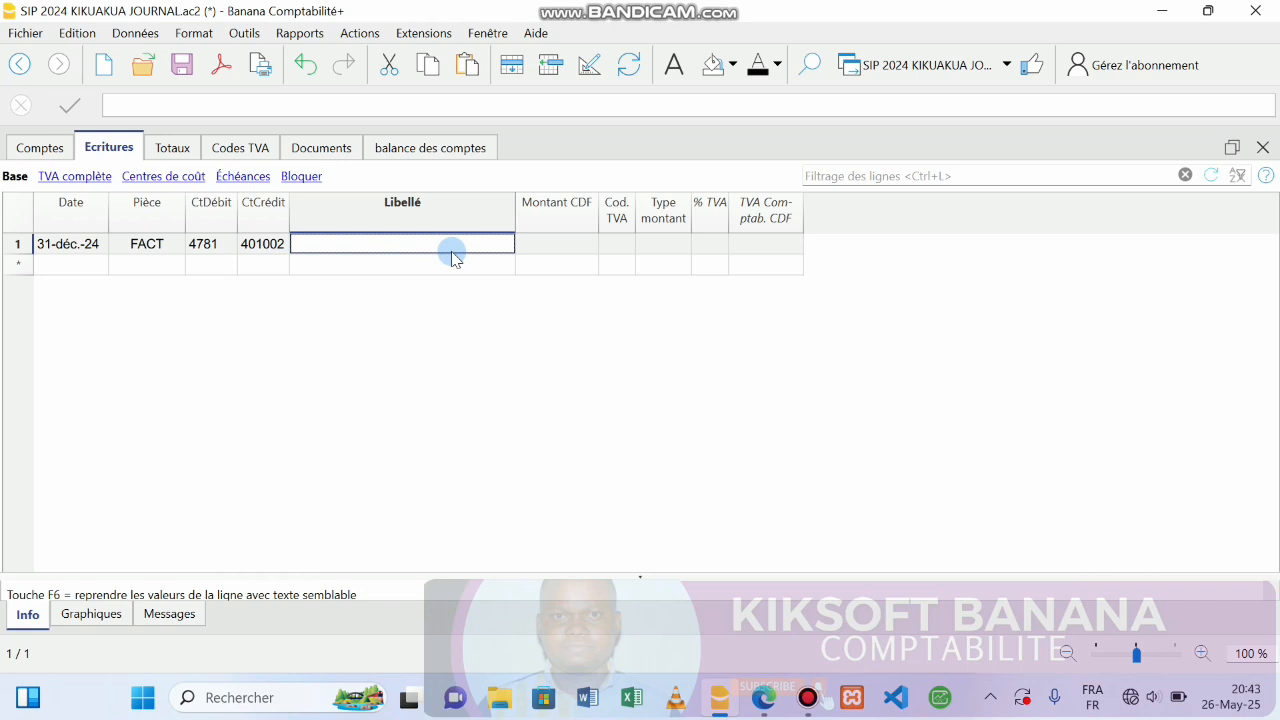
text(ECART)
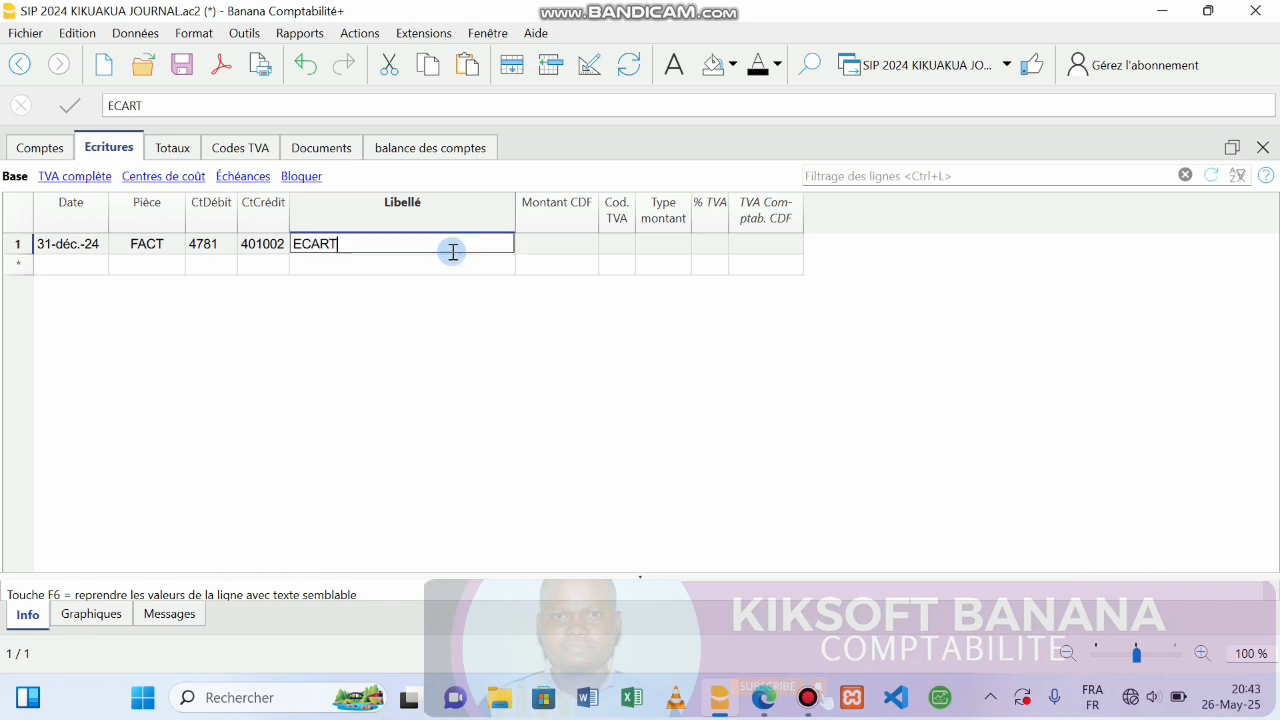
text( DE CONVERSIO)
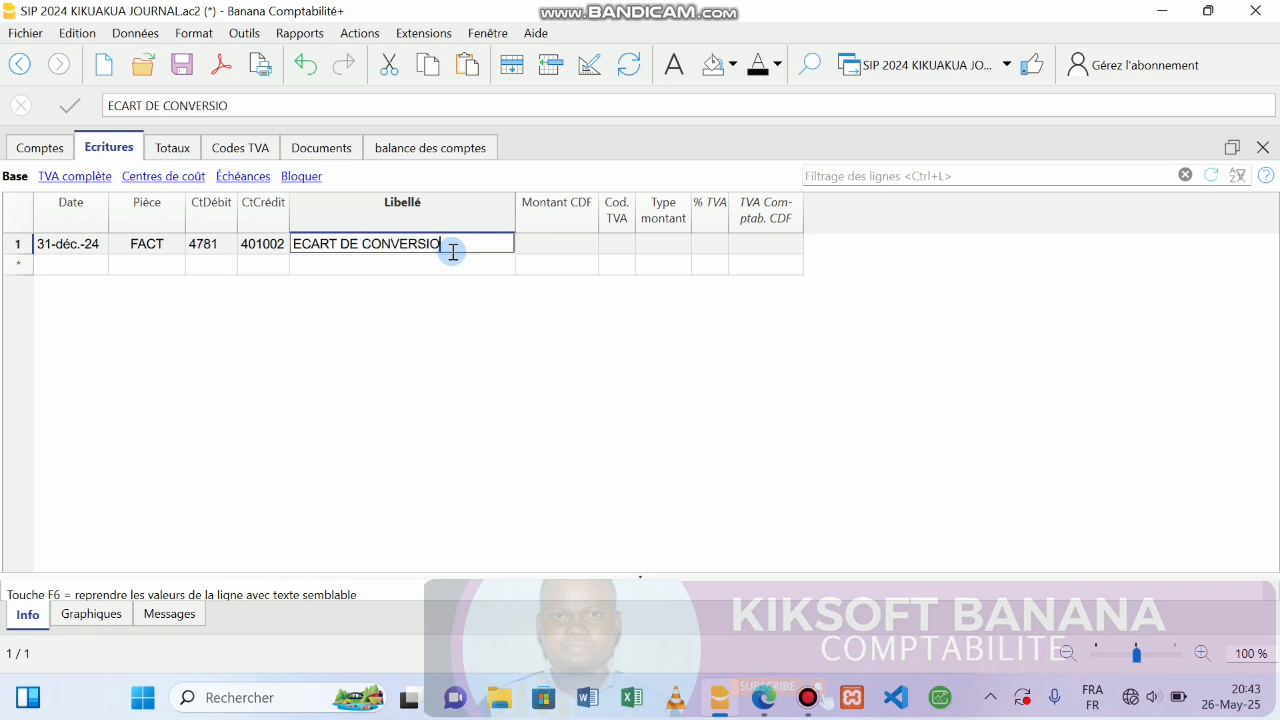
text(N ACTIF)
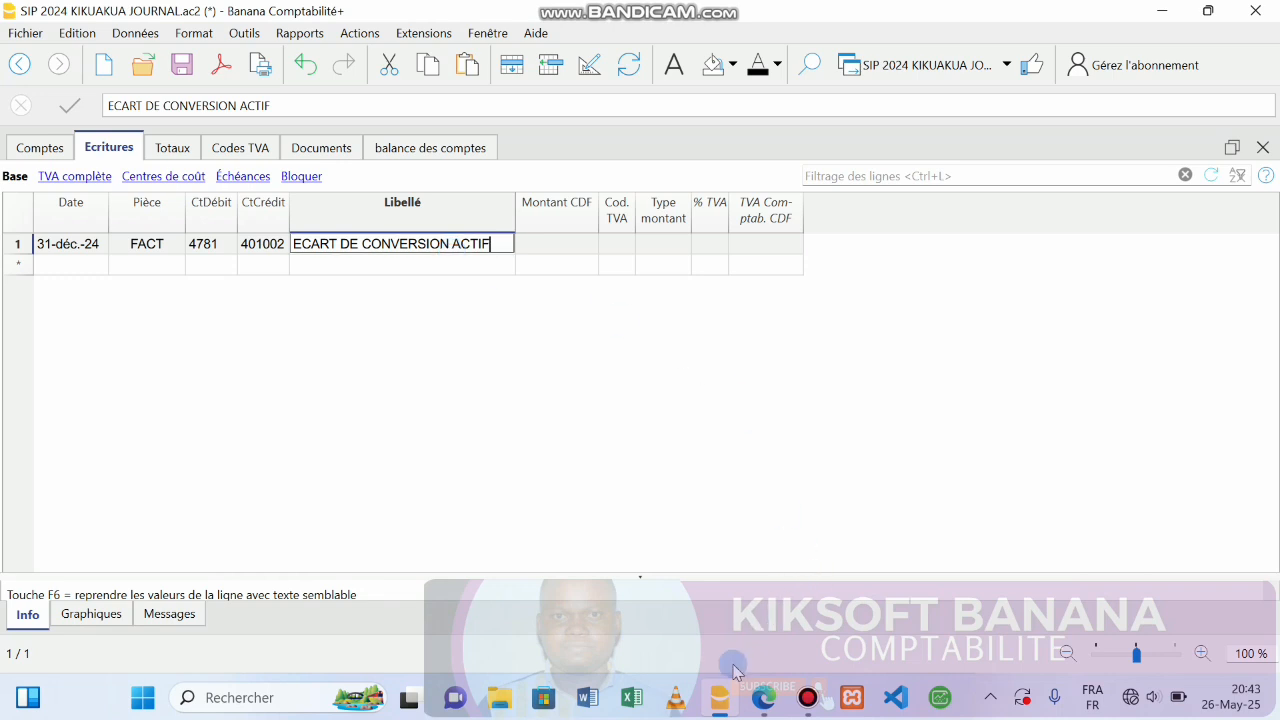
Set row 1's Montant CDF to 24,000.00 after rechecking the inventory report.
click(760, 700)
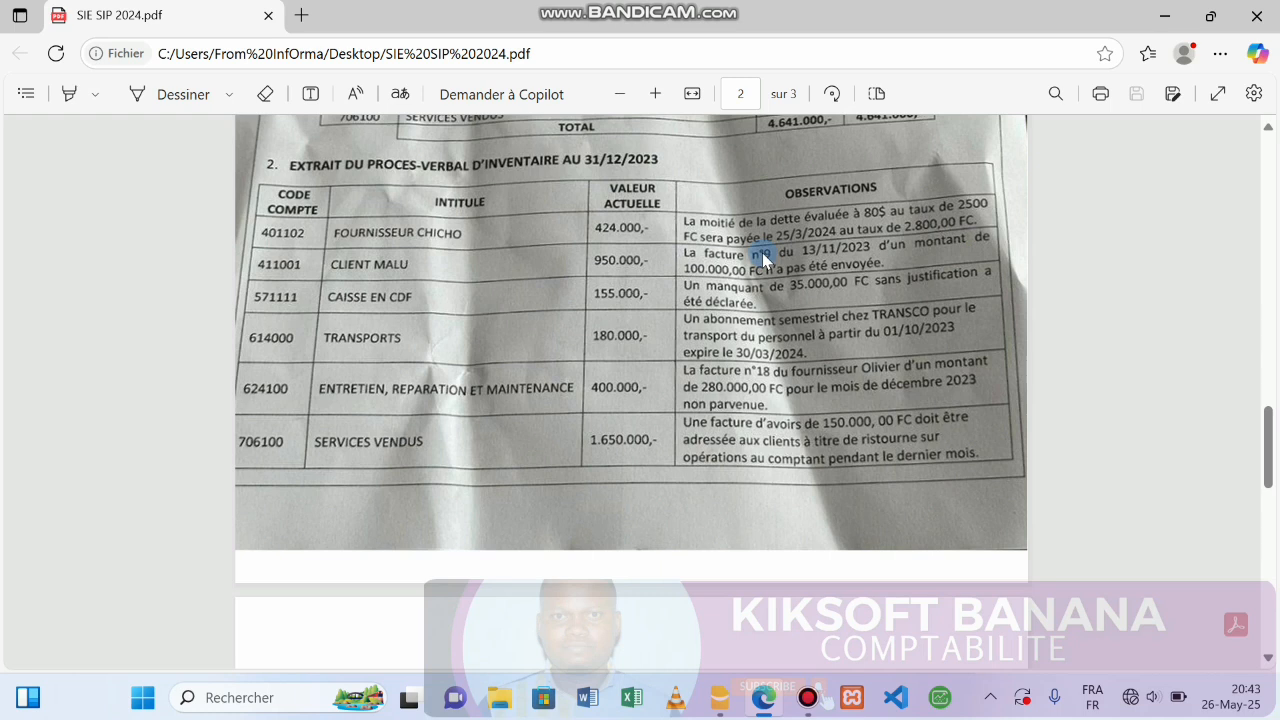
click(719, 697)
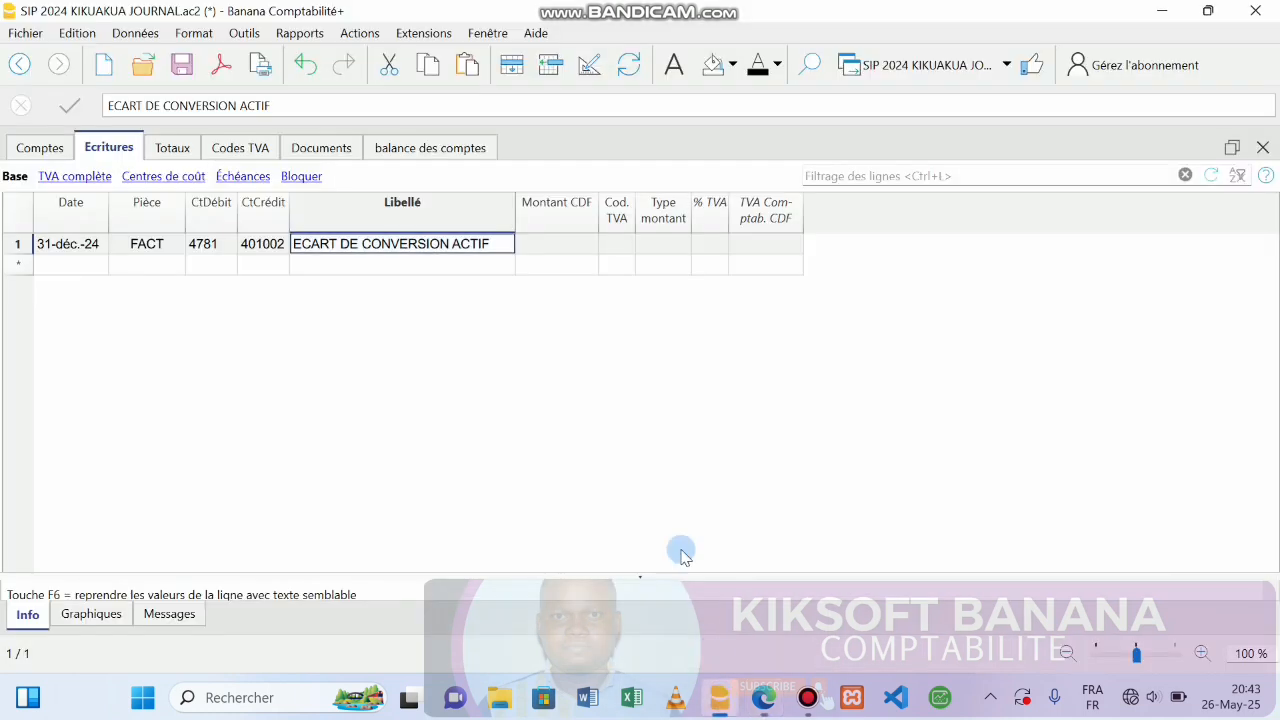
click(562, 241)
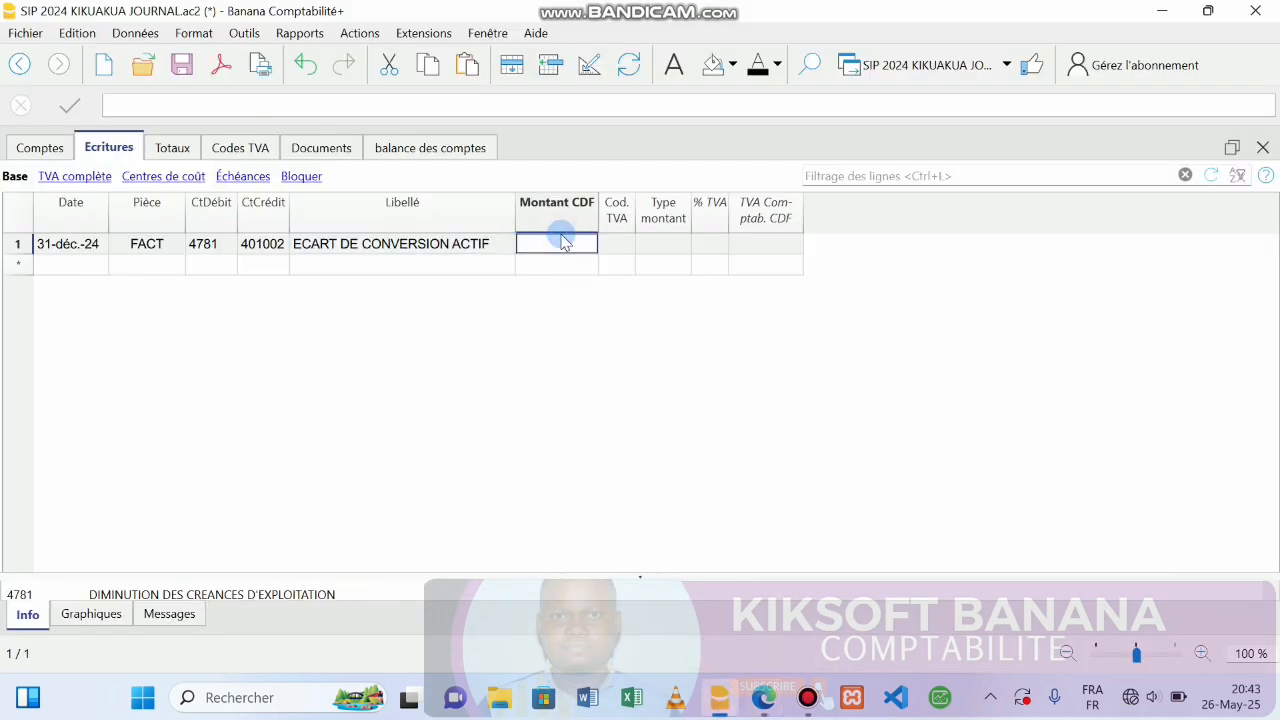
text(24000)
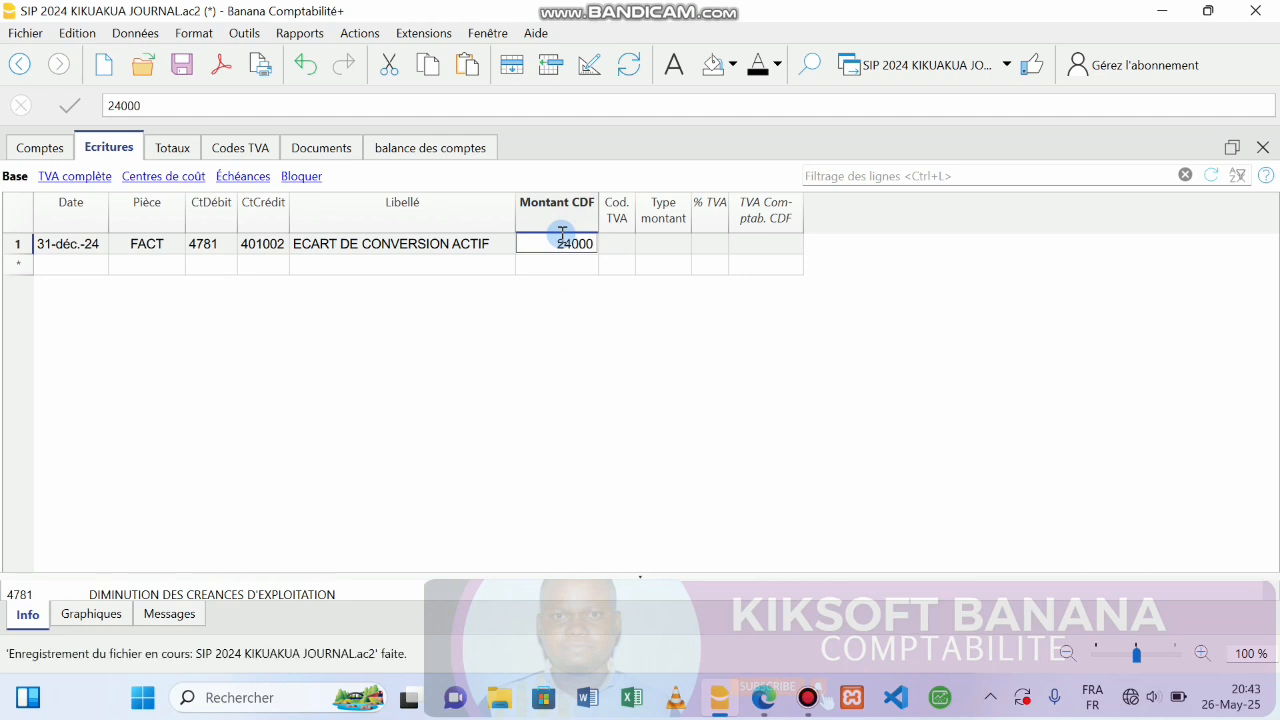
key(Return)
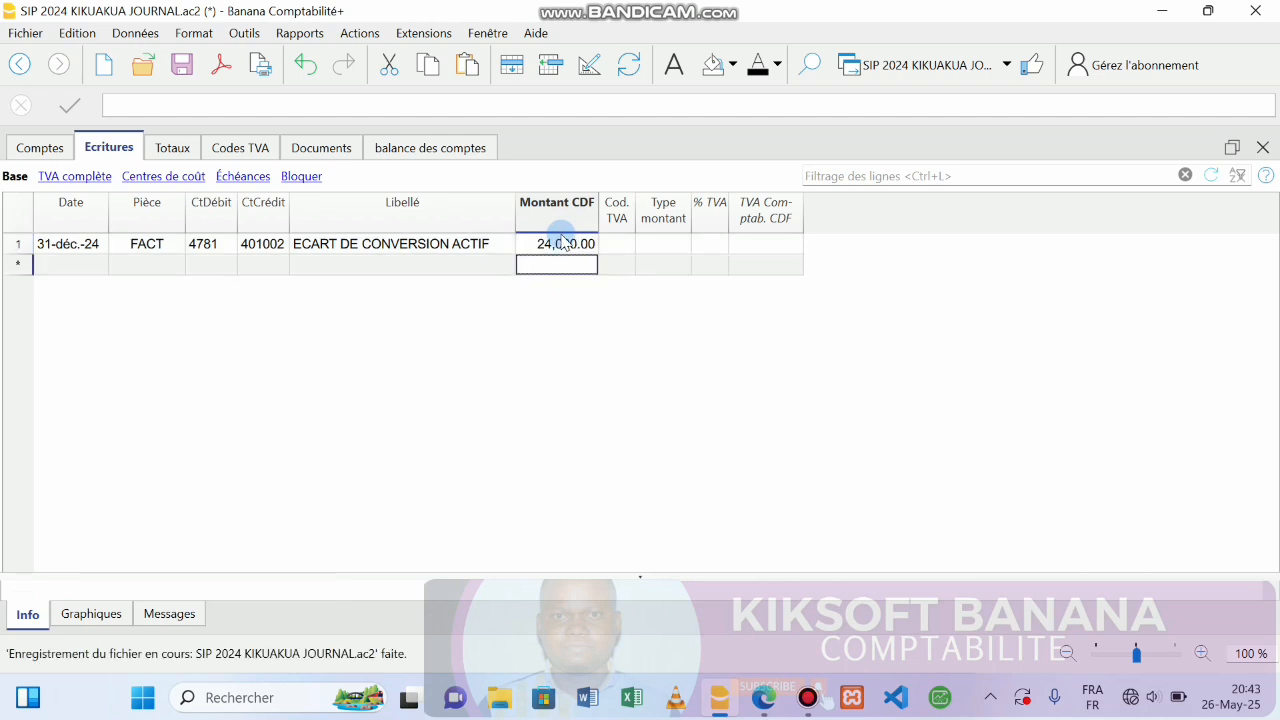
click(83, 264)
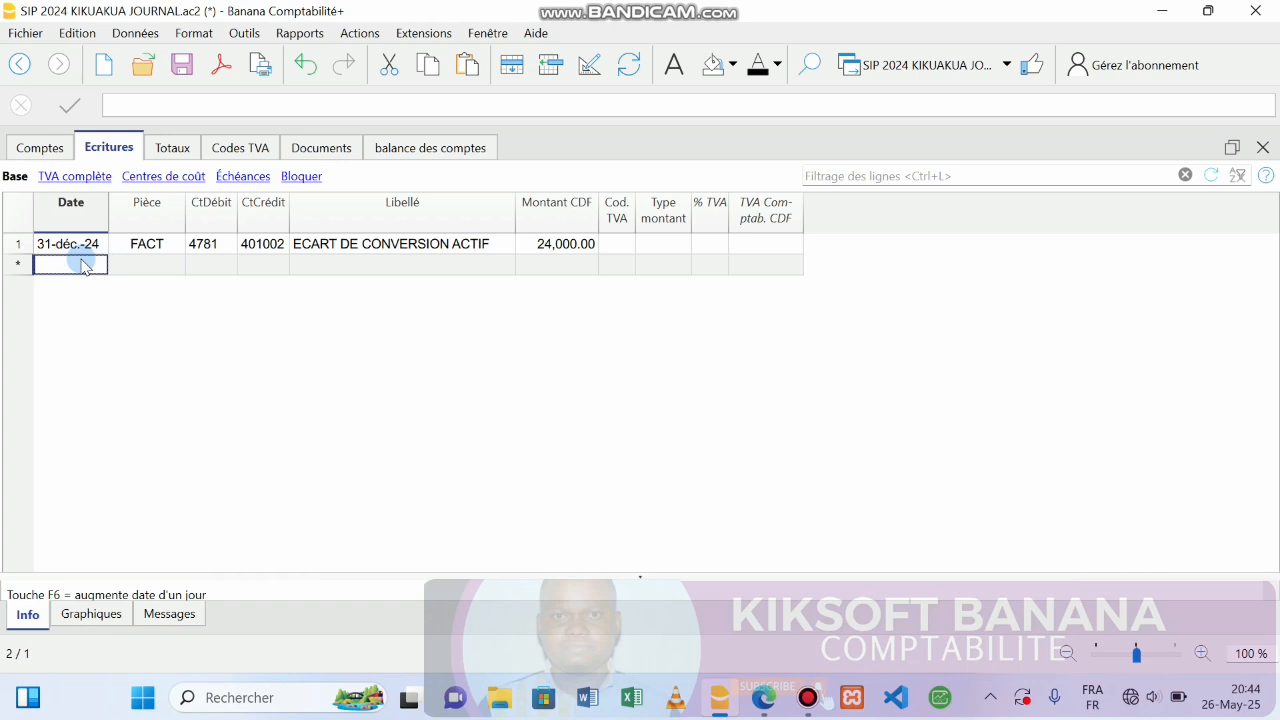
Enter row 2 with date 31-déc.-24, document FACT and debit account 6591.
text(31)
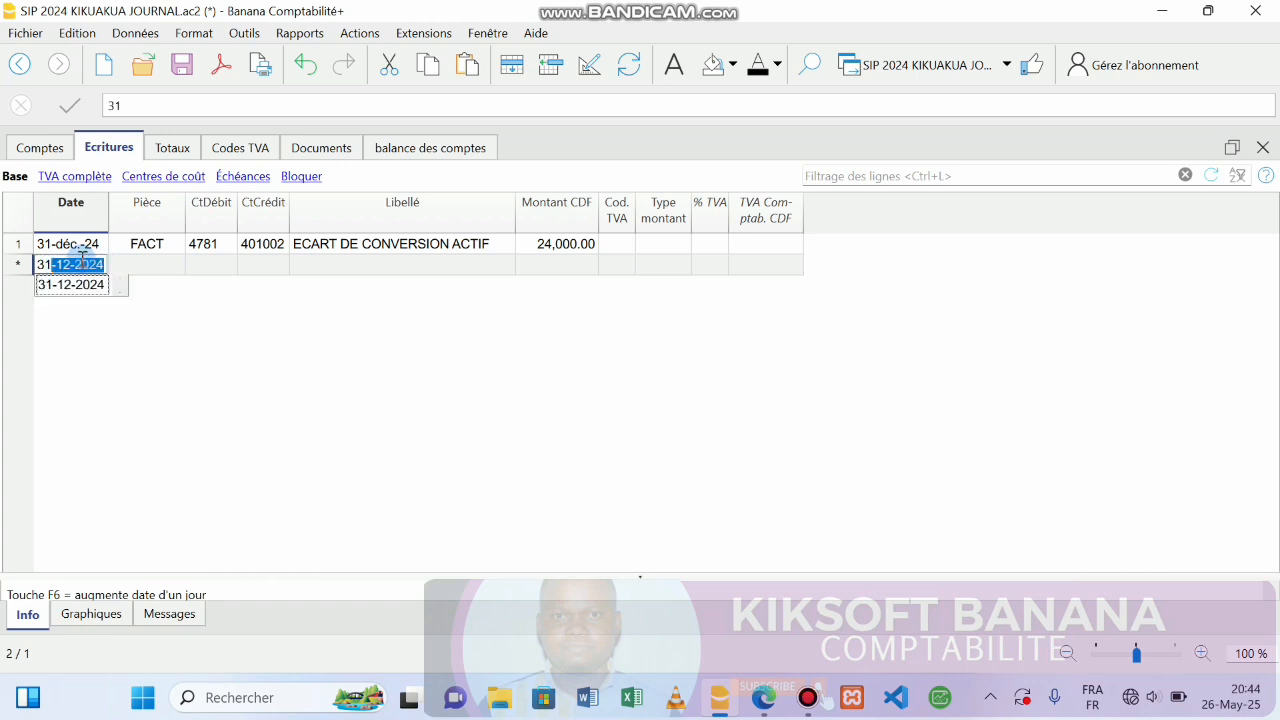
key(Return)
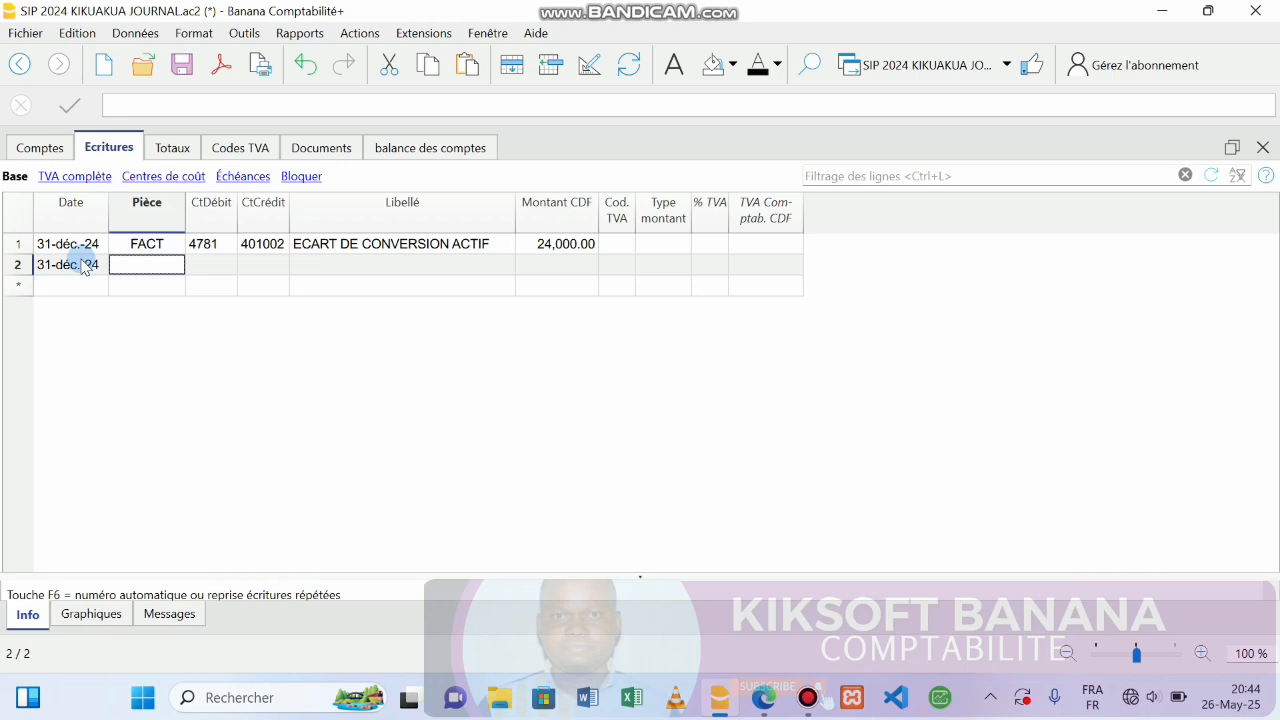
text(FACT)
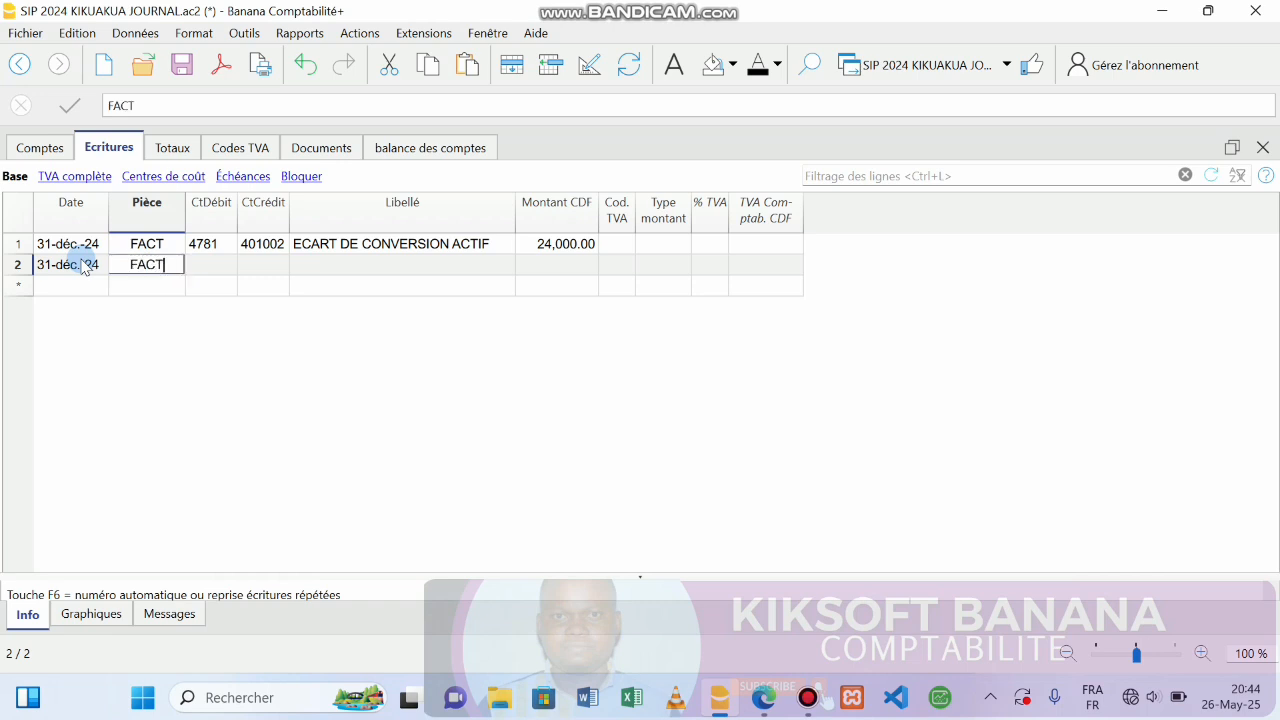
key(Return)
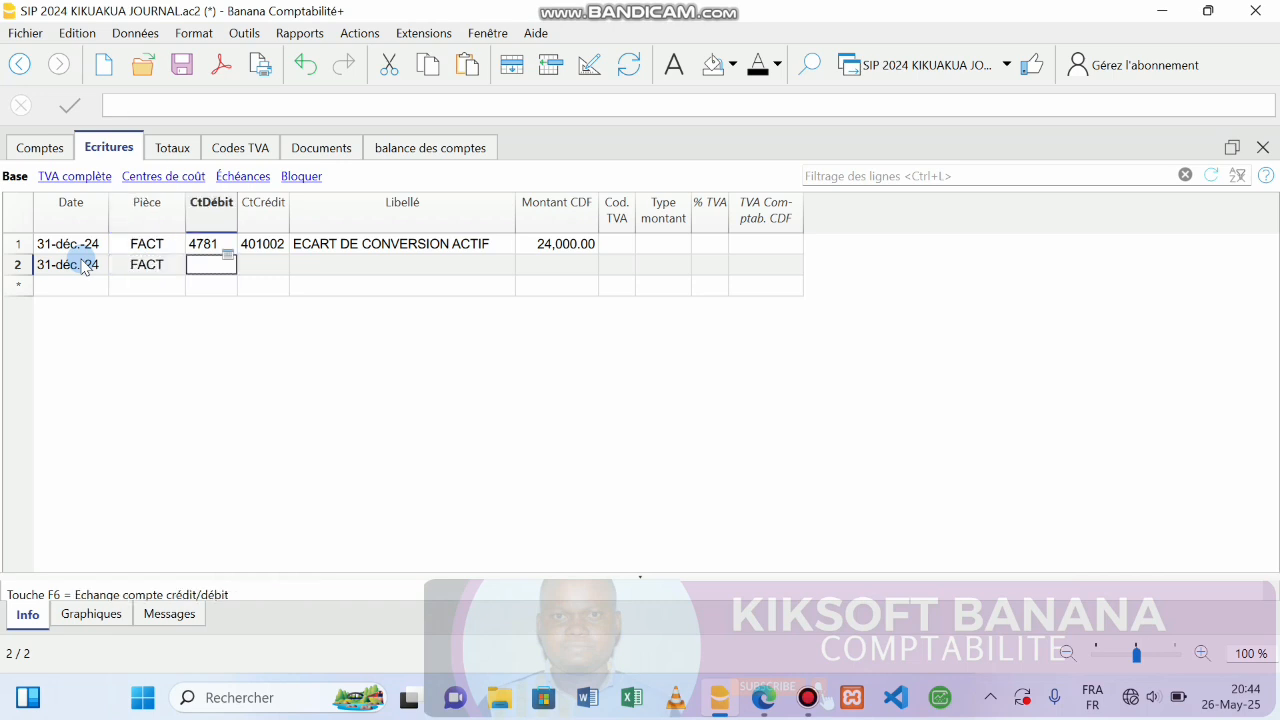
text(65)
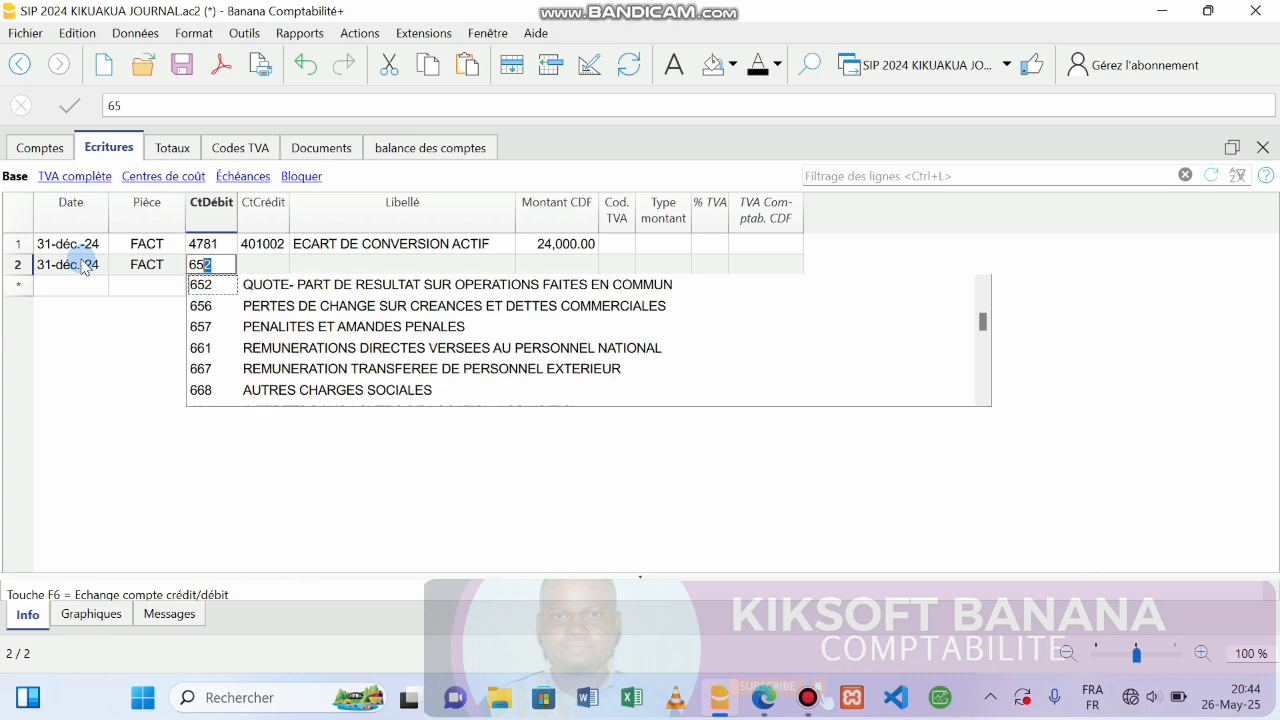
text(91)
key(Return)
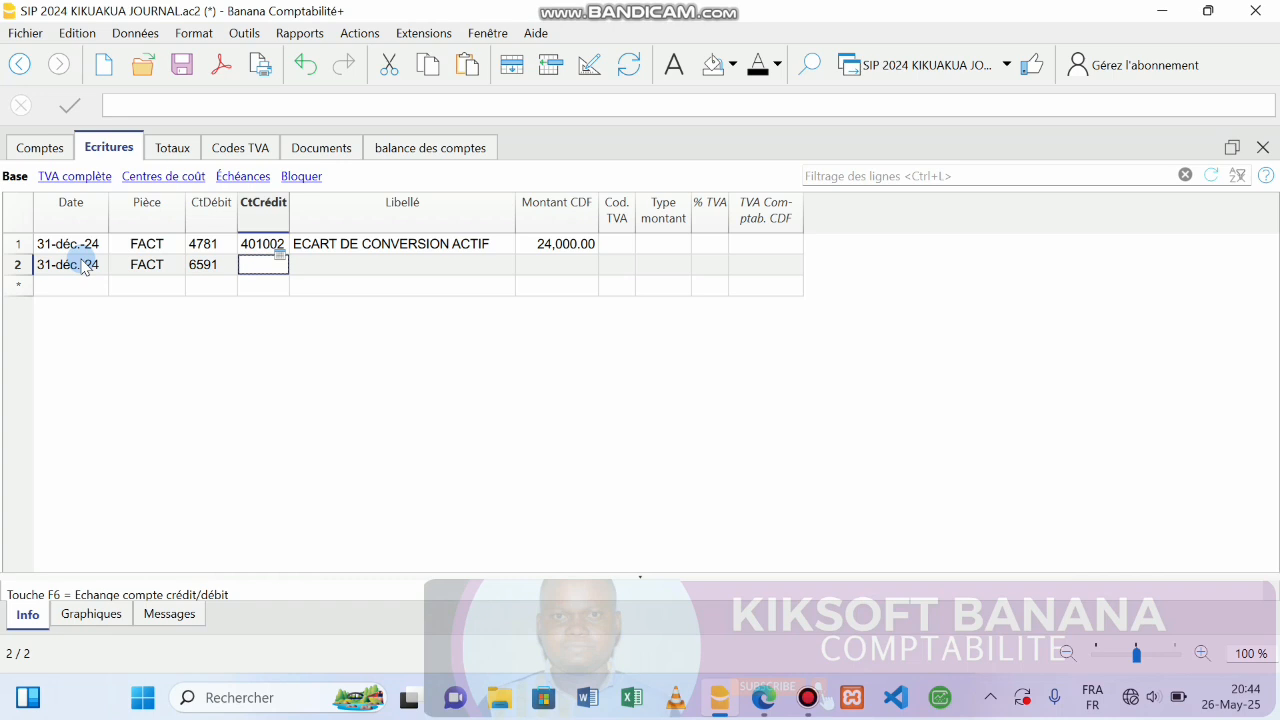
Set row 2's credit account to 490 and verify the debit account 6591.
text(4)
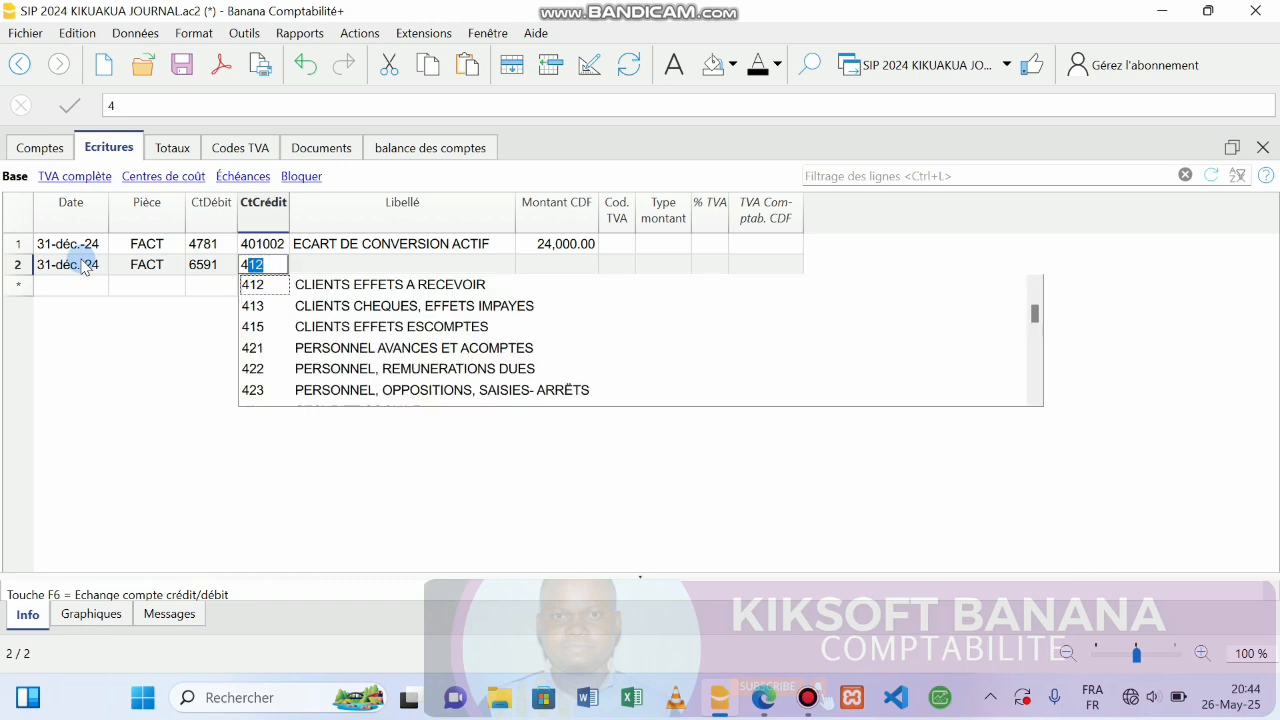
text(9)
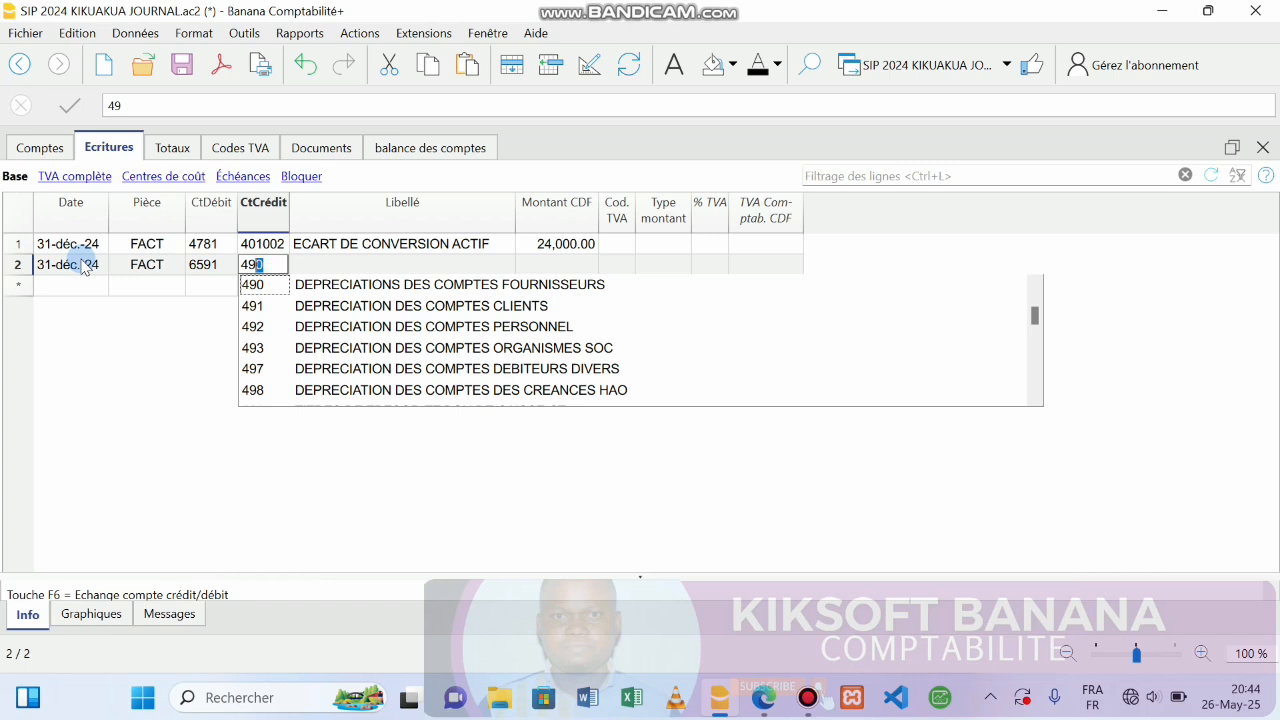
key(Return)
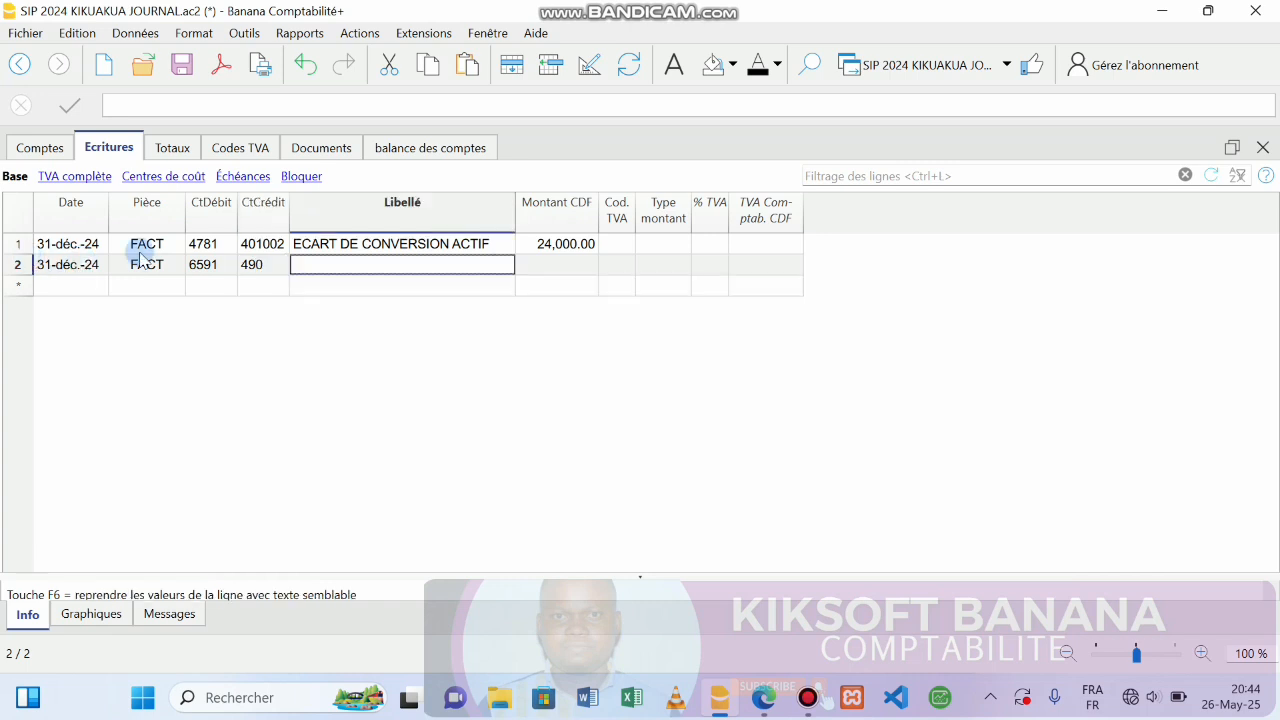
double_click(222, 267)
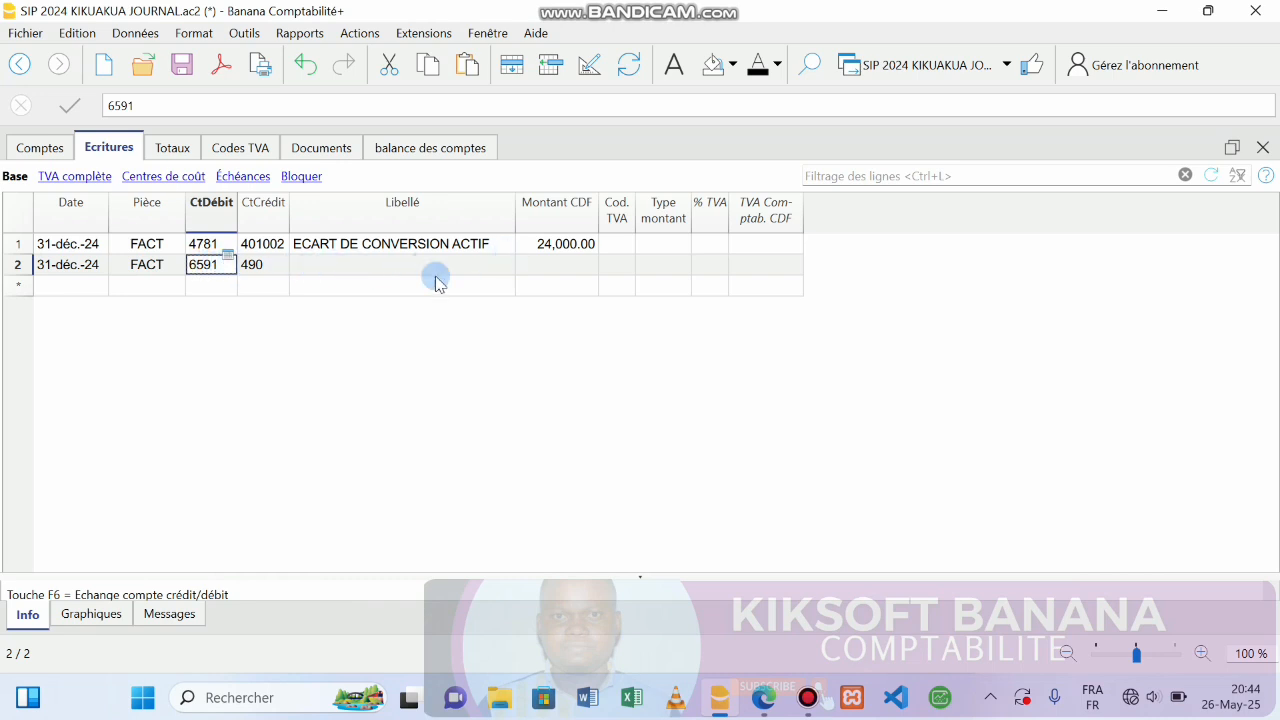
Label row 2 'PROVISION SUR ECART' with an amount of 24,000.00 CDF.
click(401, 270)
text(PROVISION)
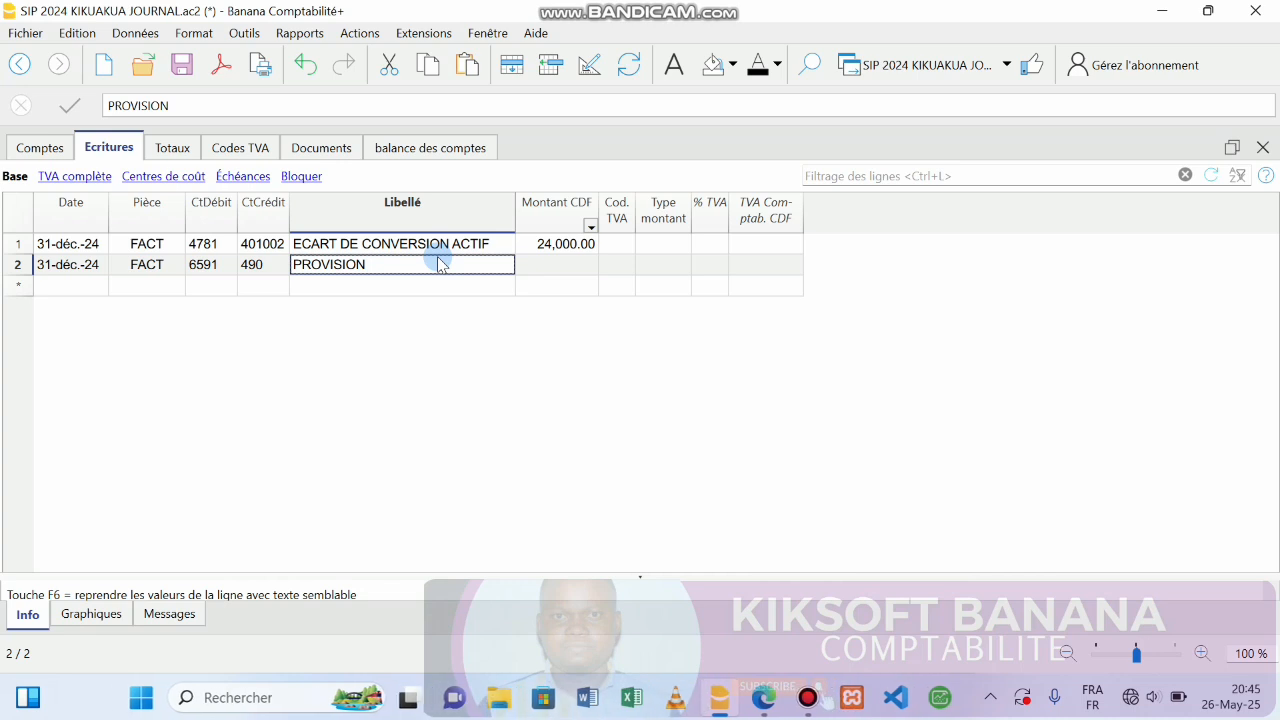
double_click(381, 267)
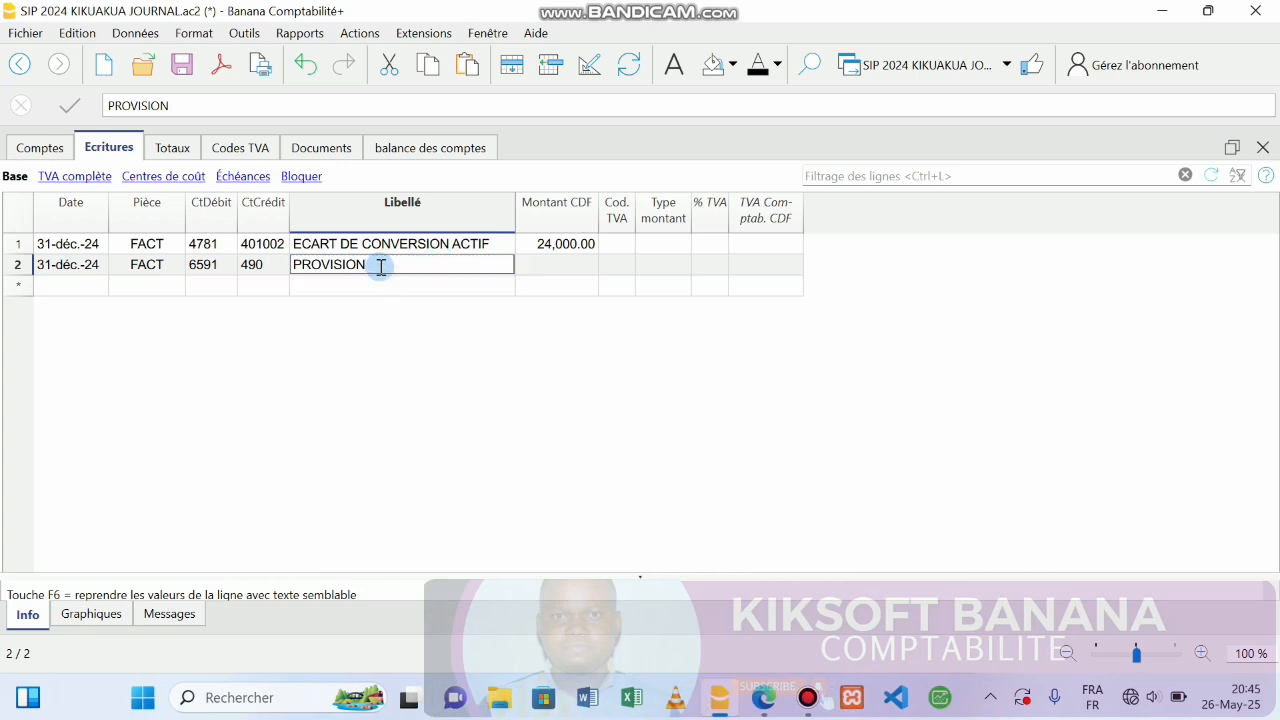
text(SUR ECART)
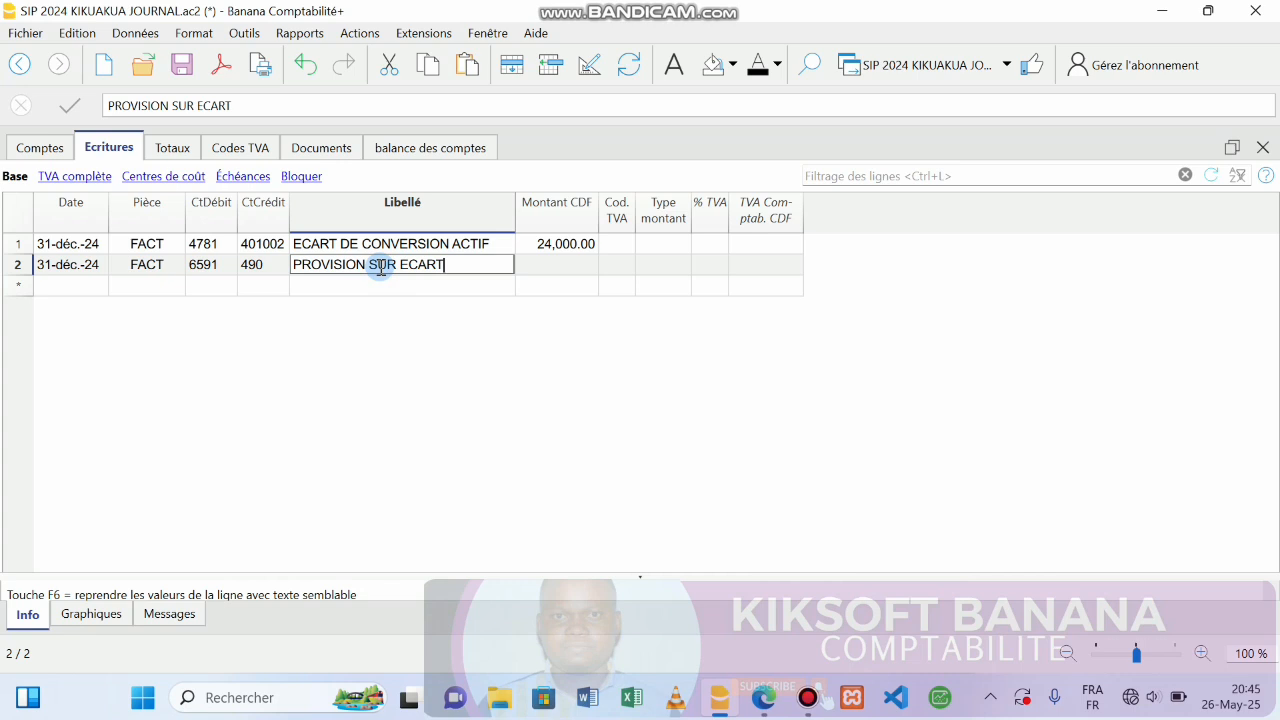
click(556, 268)
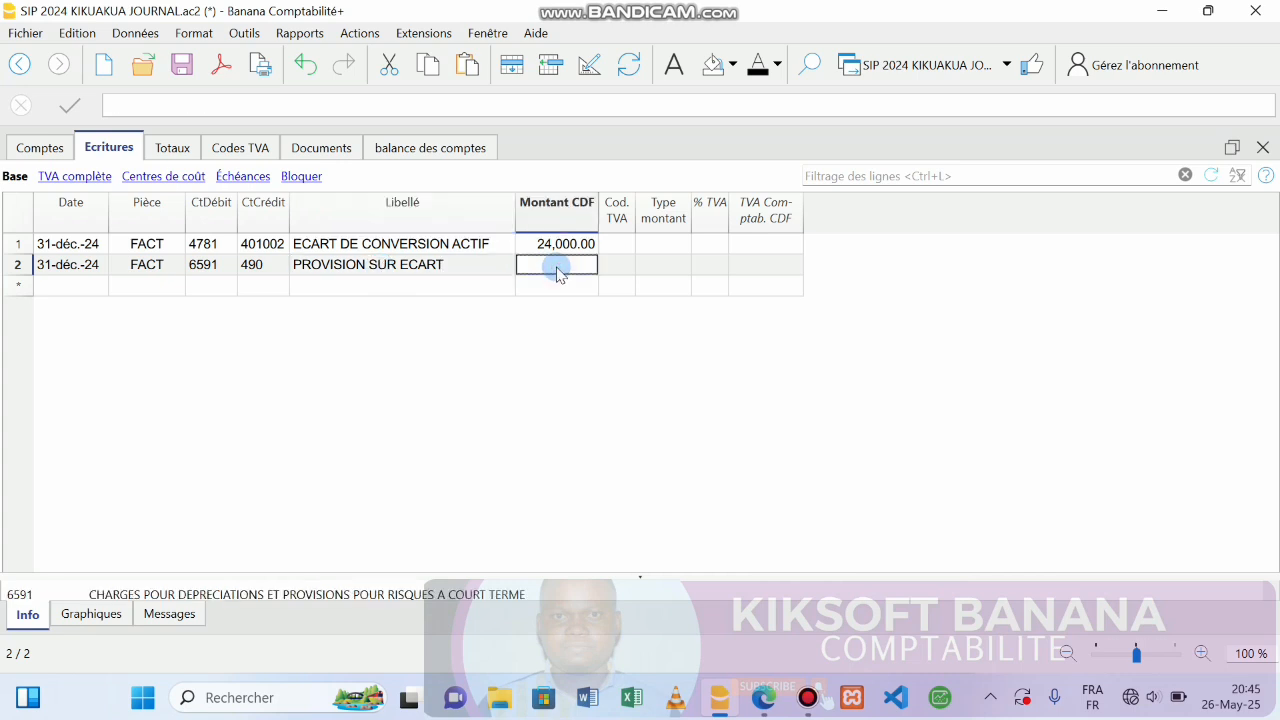
text(24000)
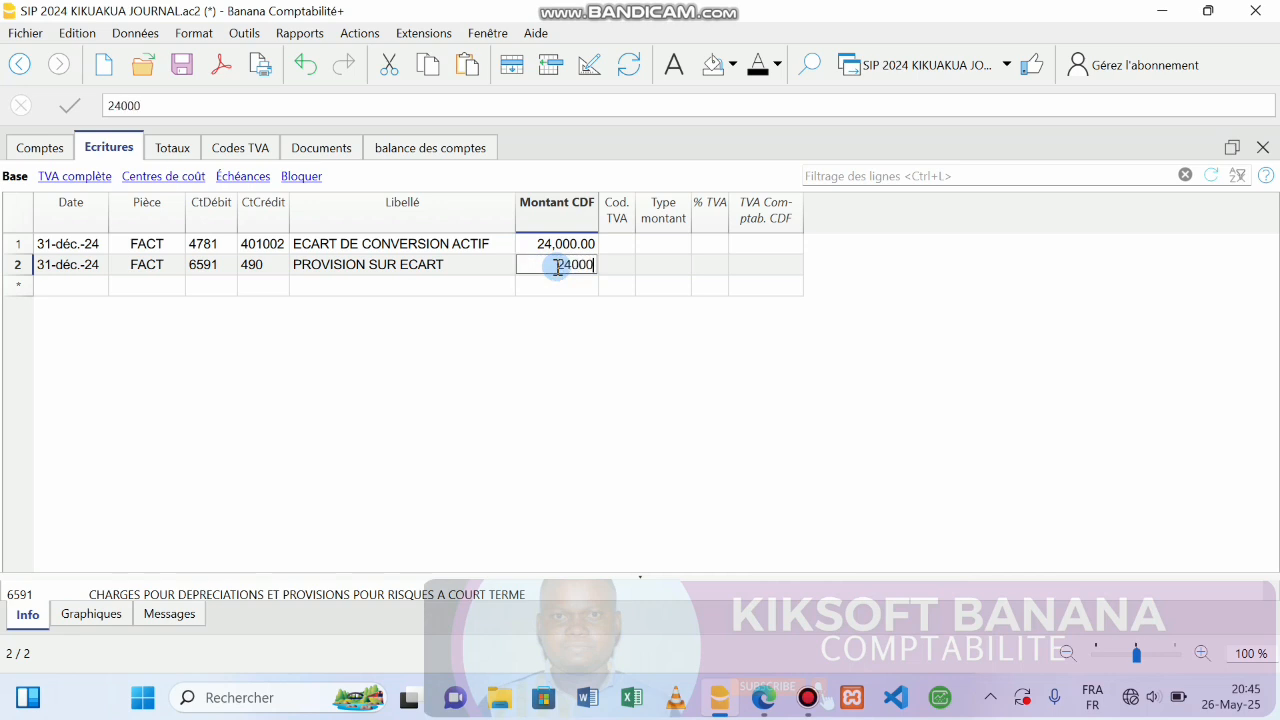
key(Return)
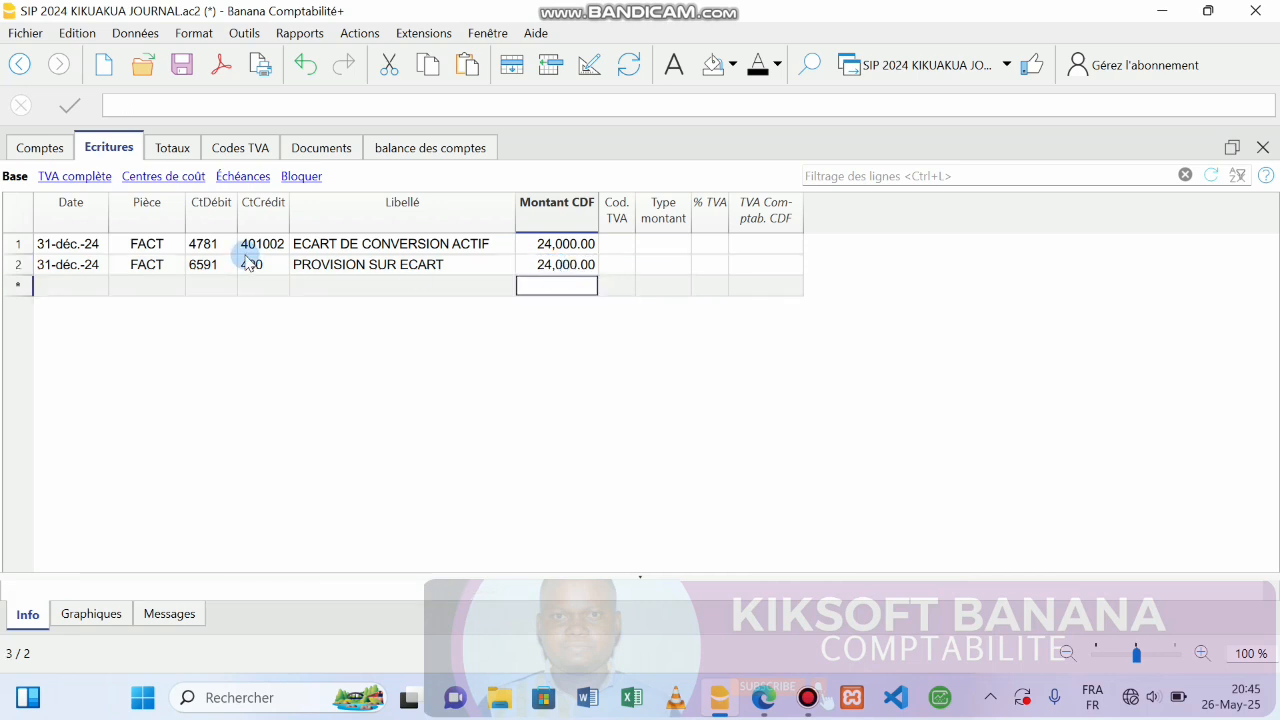
click(89, 288)
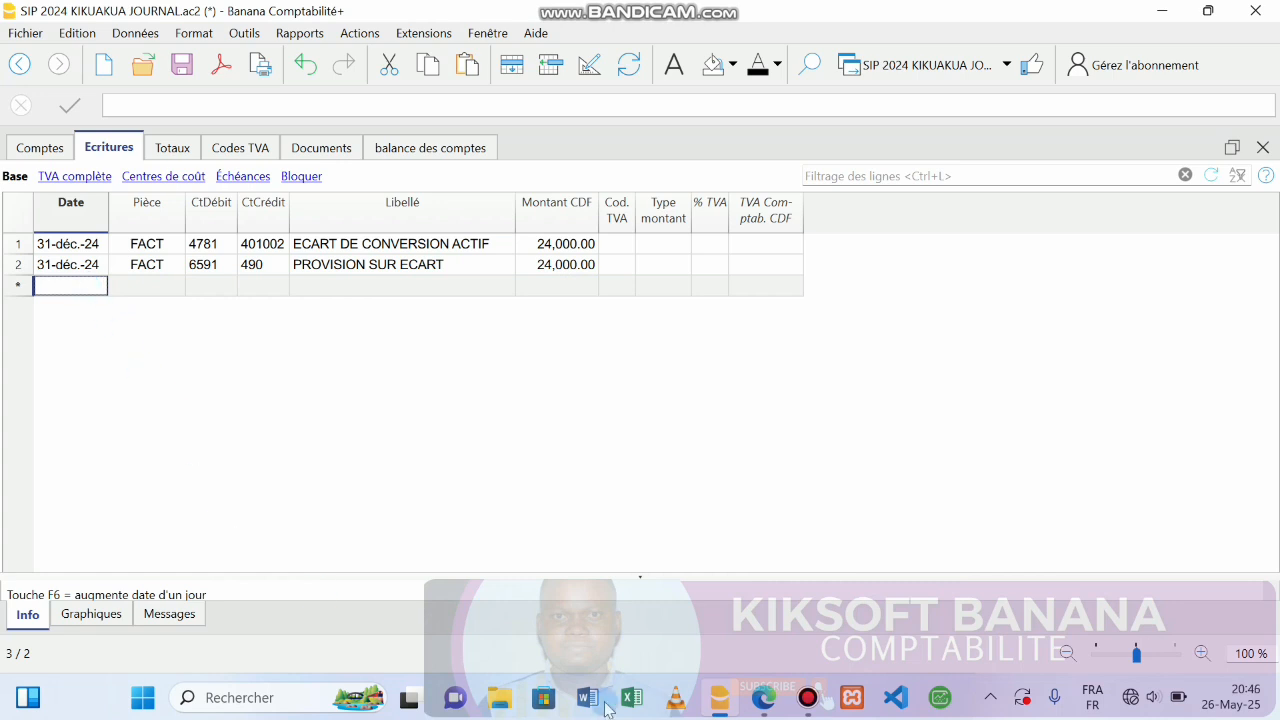
click(756, 699)
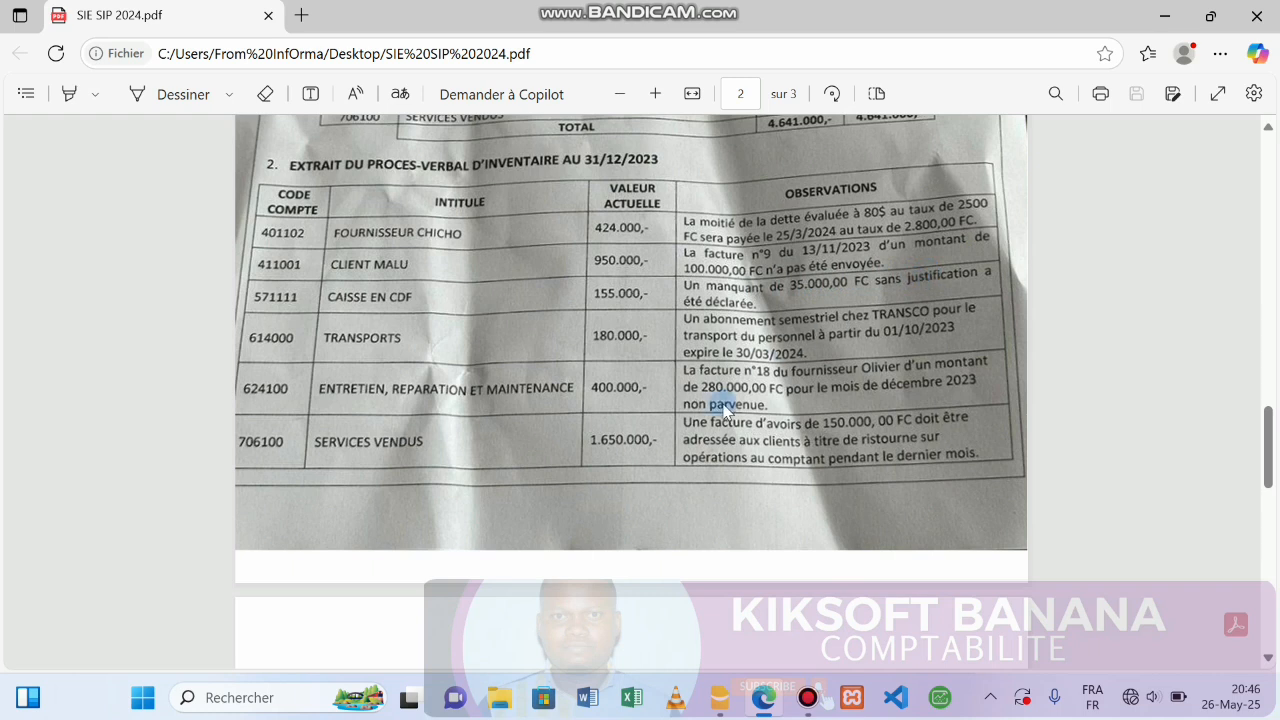
mouse_move(772, 707)
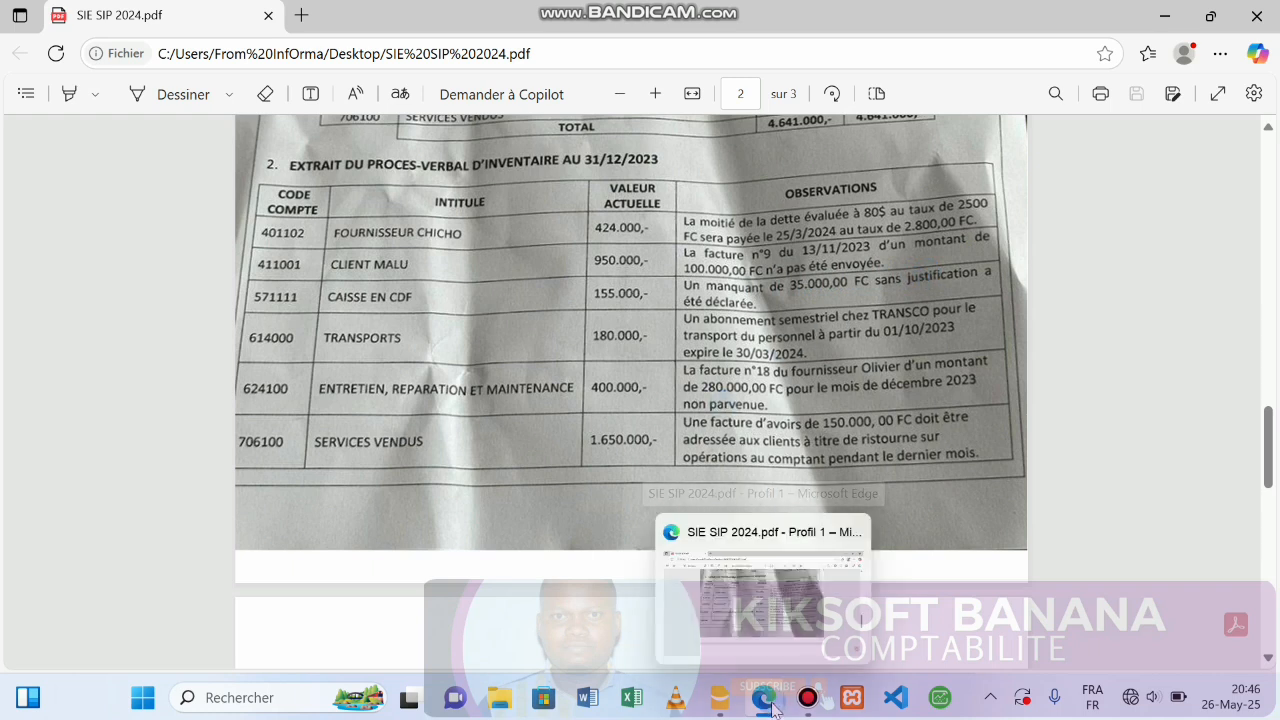
click(719, 697)
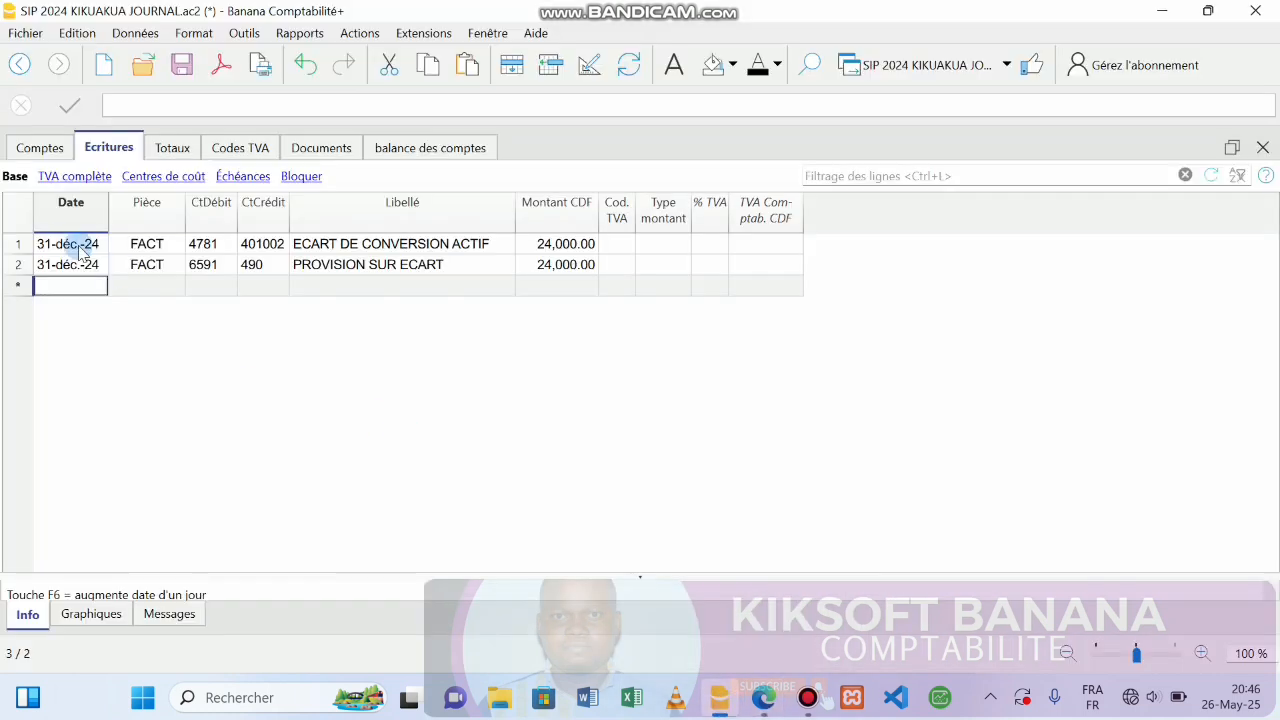
Fill row 3 with date 31-déc.-24, document FACT and debit account 418.
text(31)
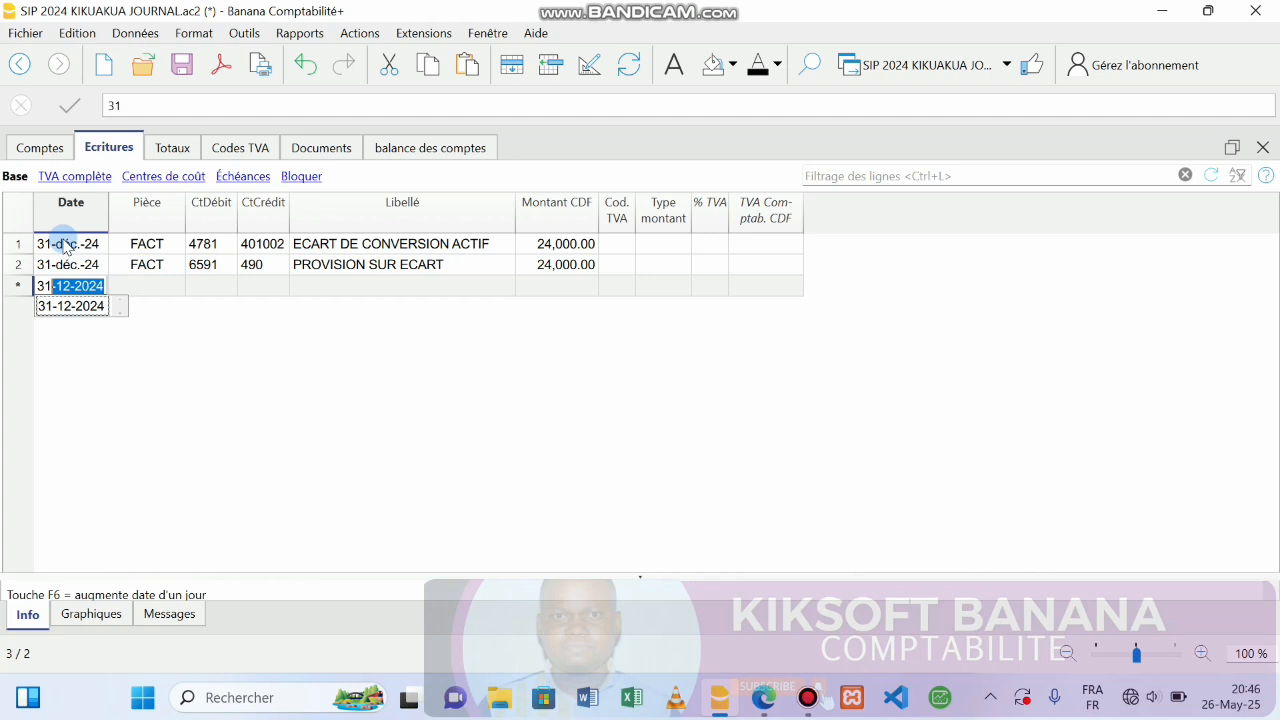
key(Return)
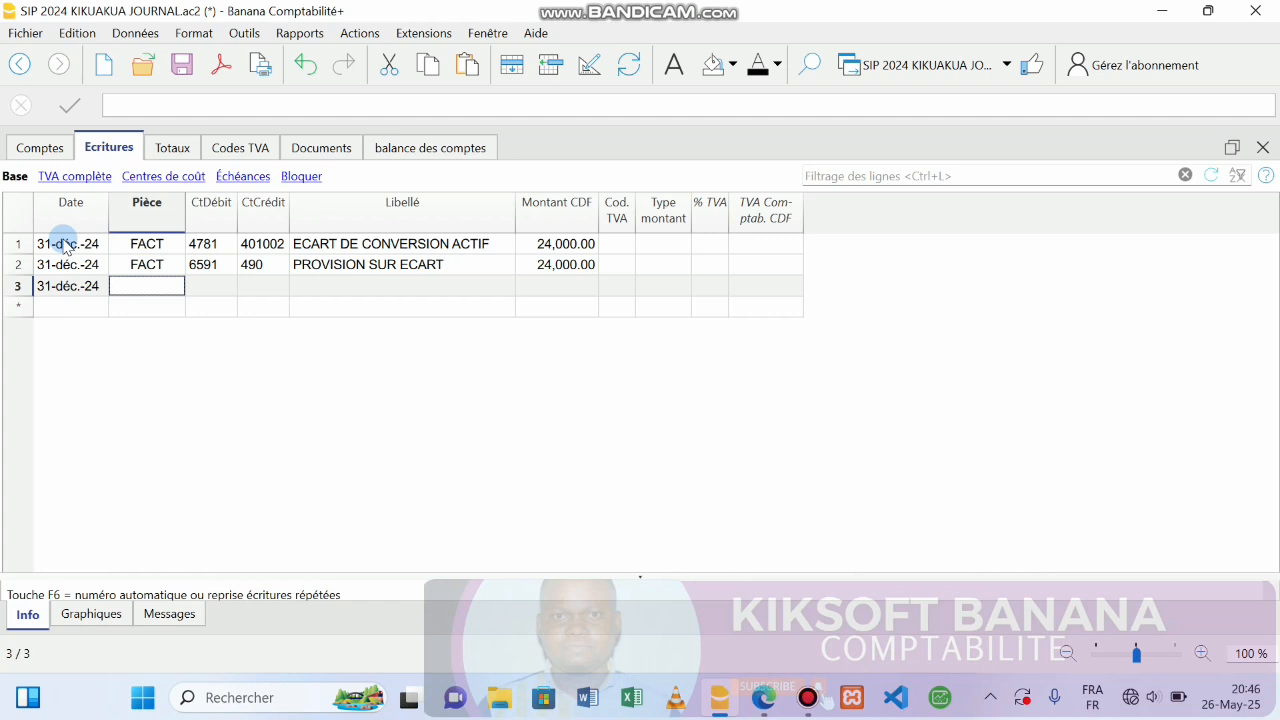
text(FQCT)
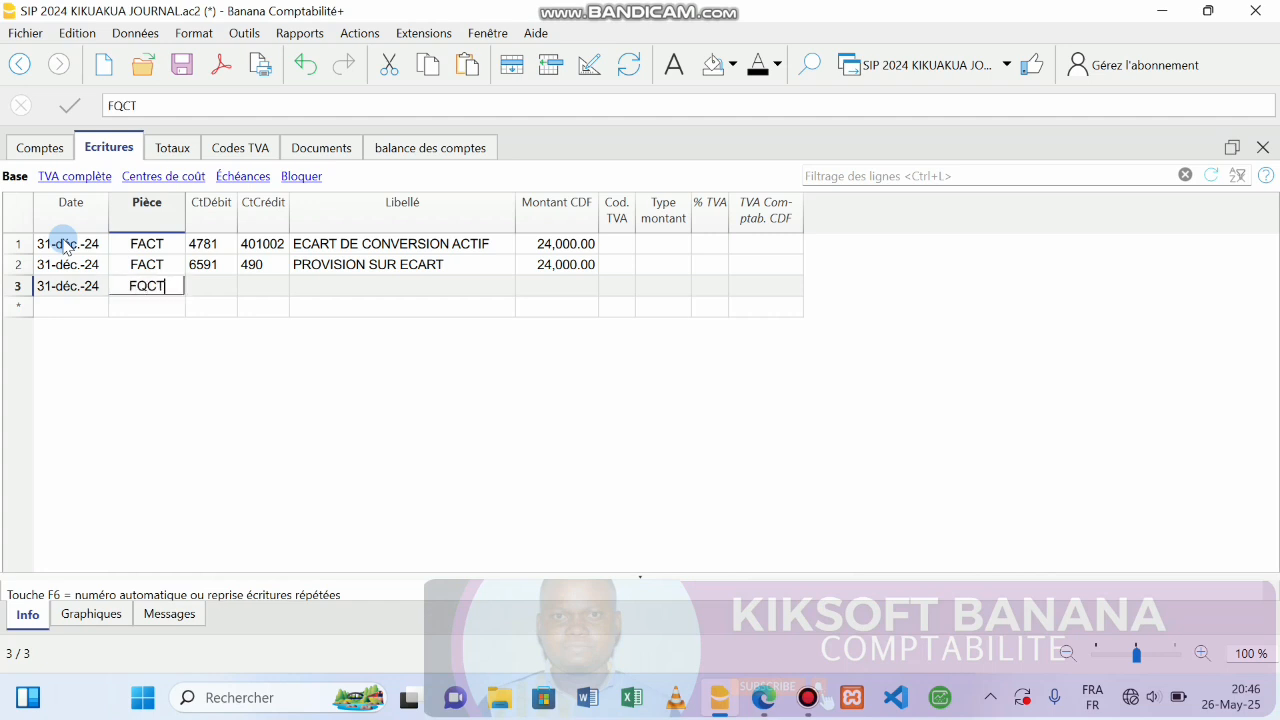
key(BackSpace)
key(BackSpace)
key(BackSpace)
text(ACTU)
key(BackSpace)
key(Return)
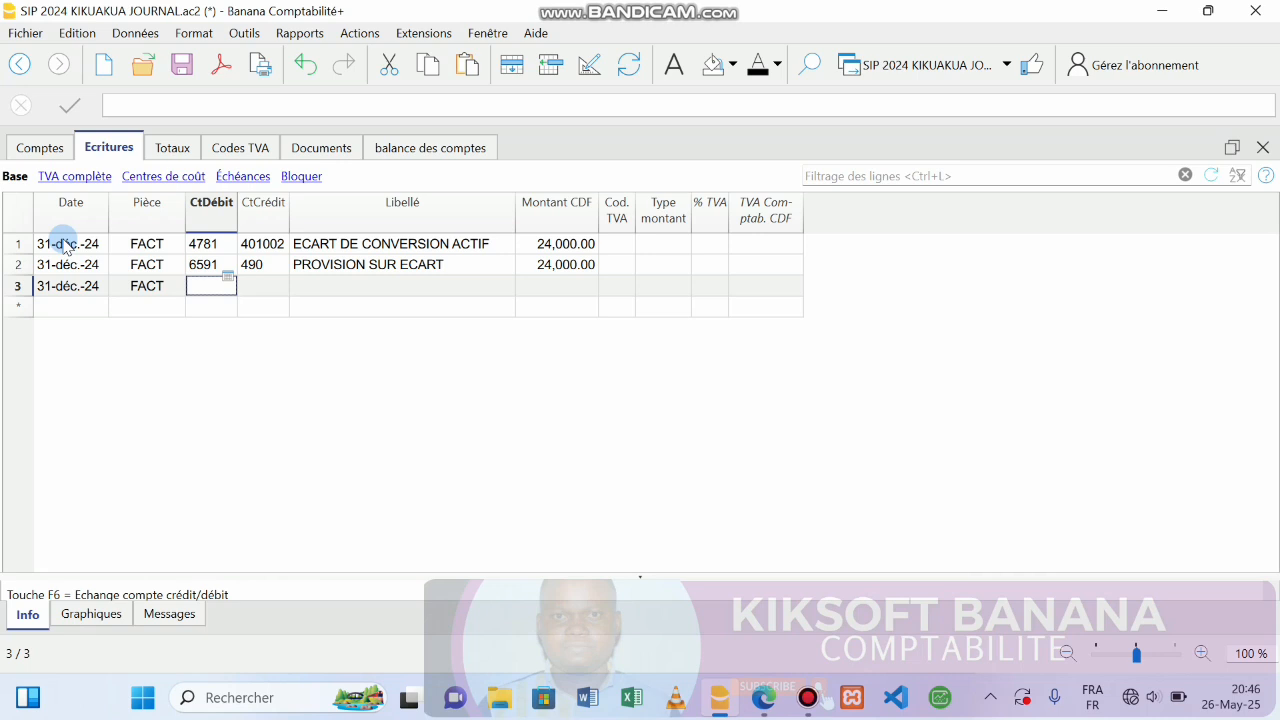
text(41)
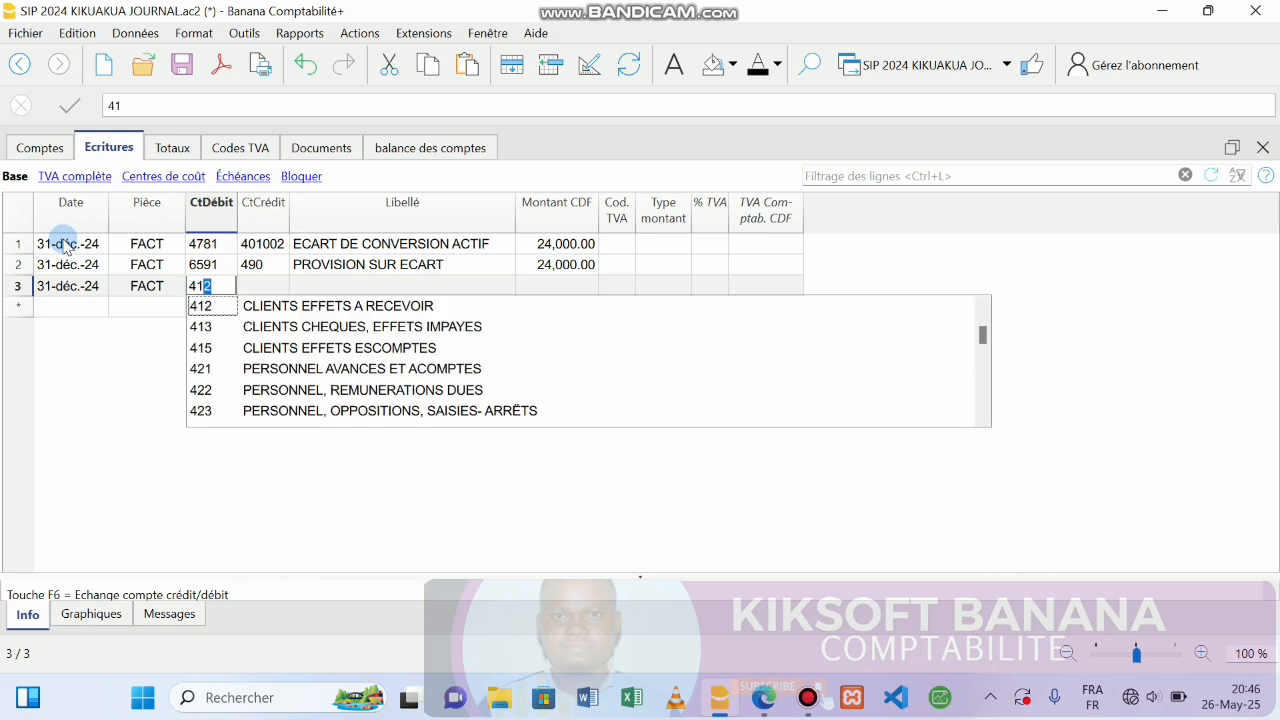
text(8)
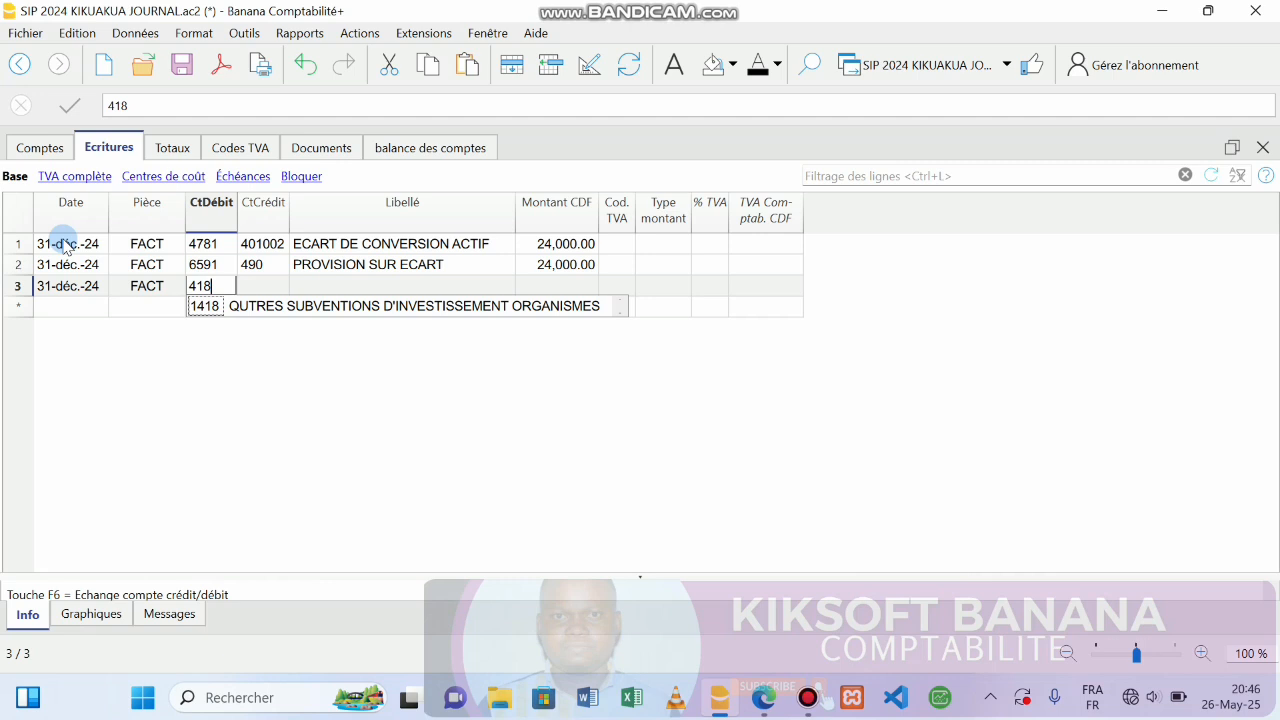
key(Tab)
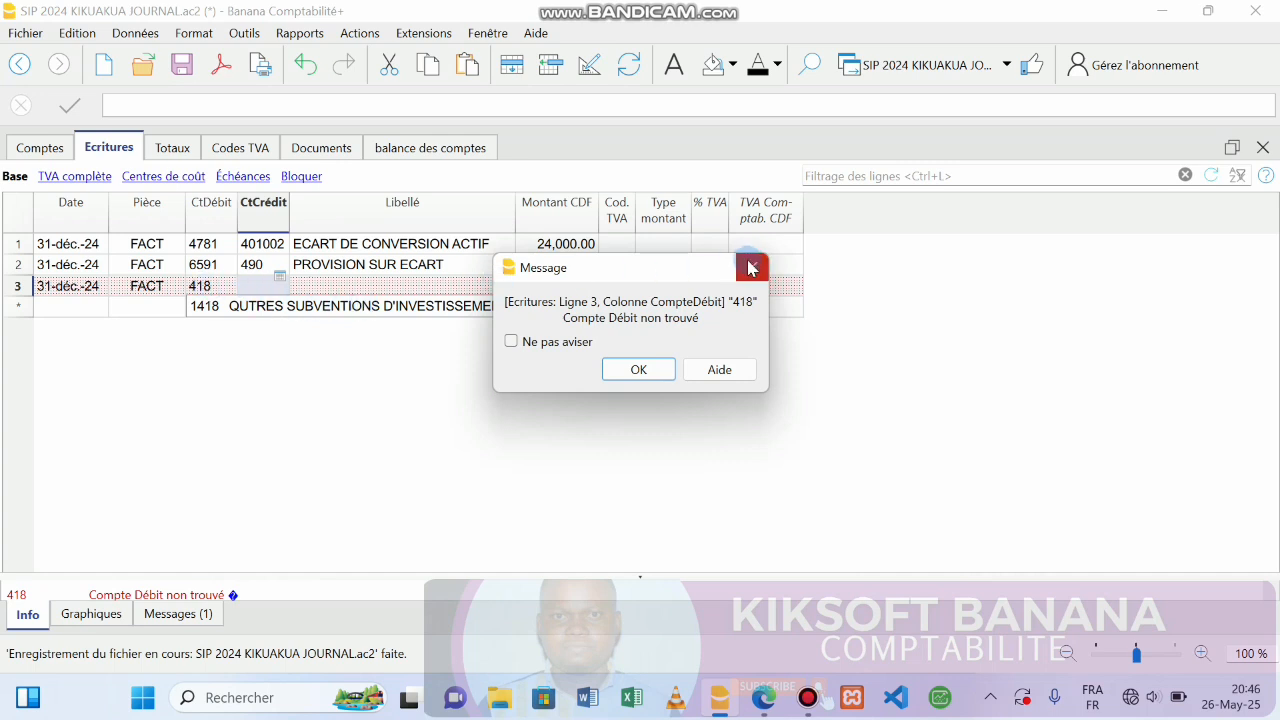
Dismiss the account-not-found warning and clear 418 from row 3's debit account.
click(636, 370)
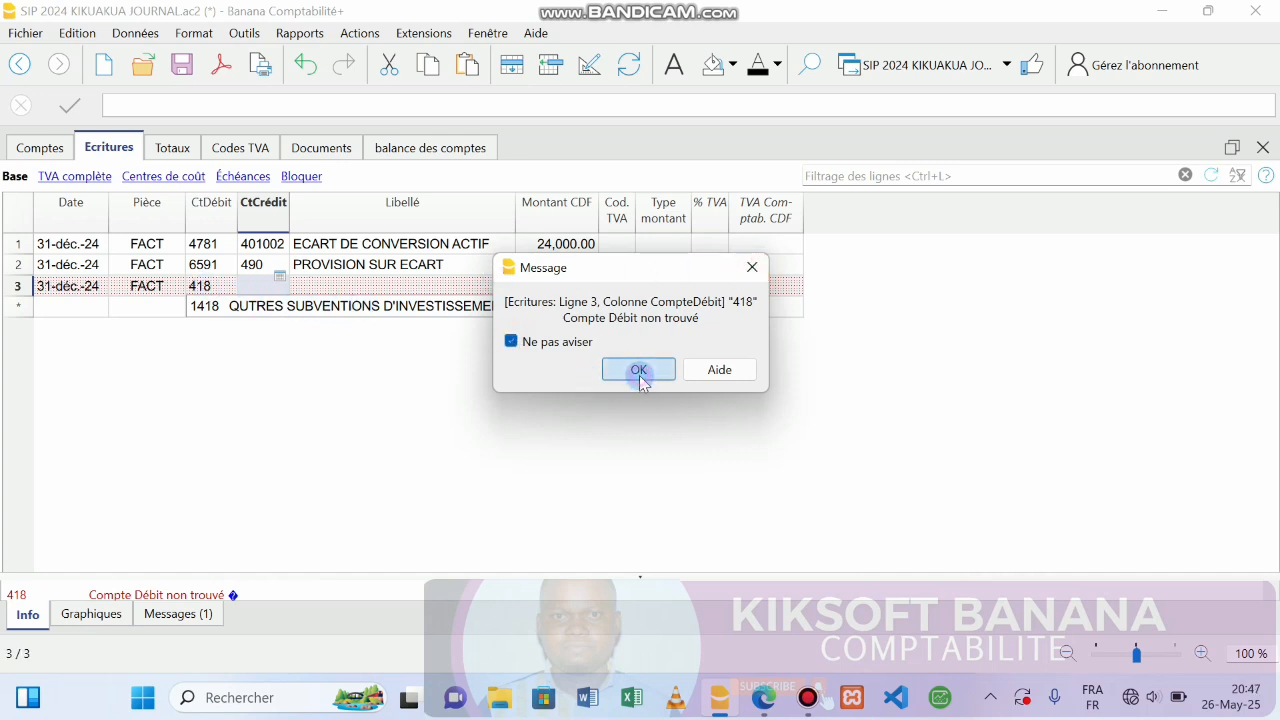
double_click(208, 286)
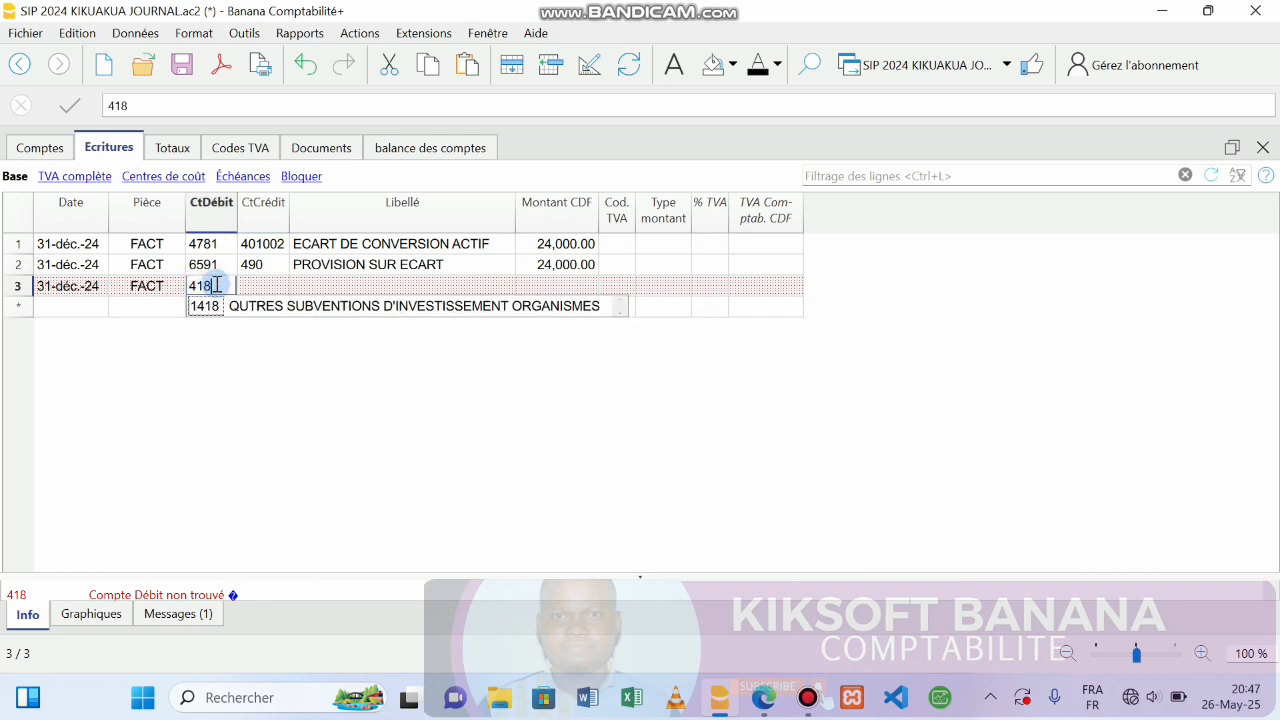
key(BackSpace)
key(BackSpace)
key(BackSpace)
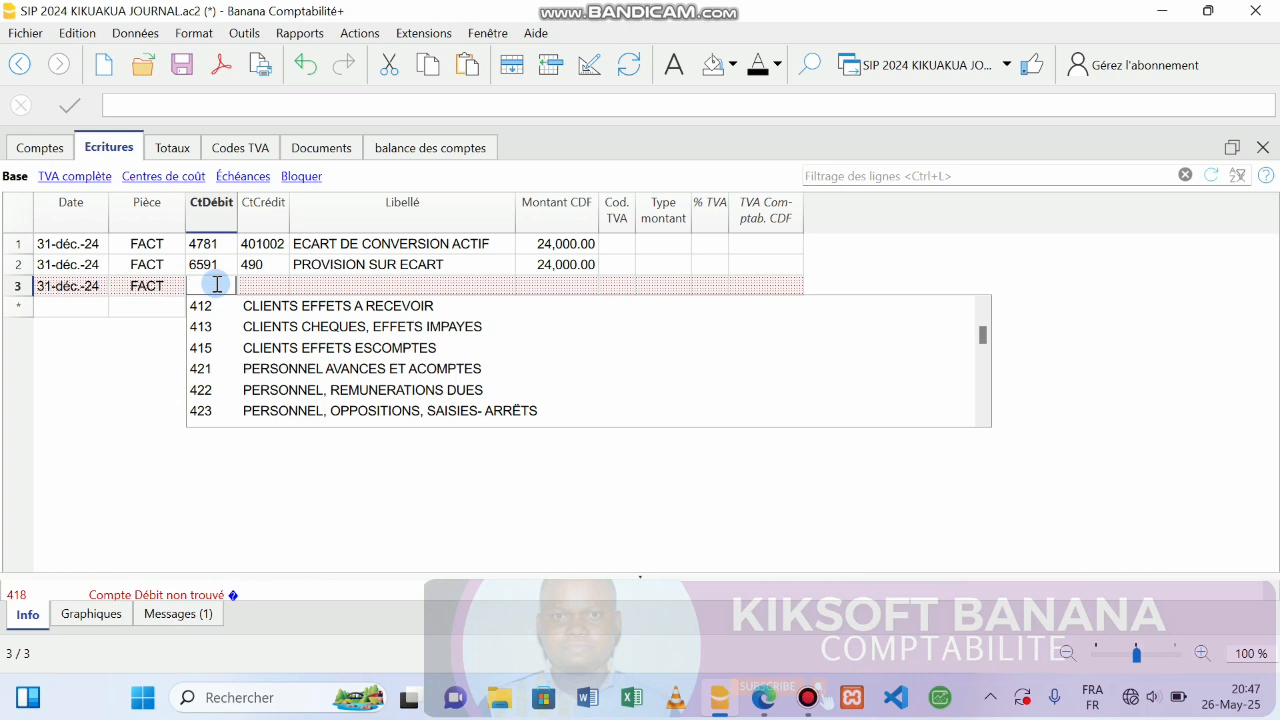
text(418)
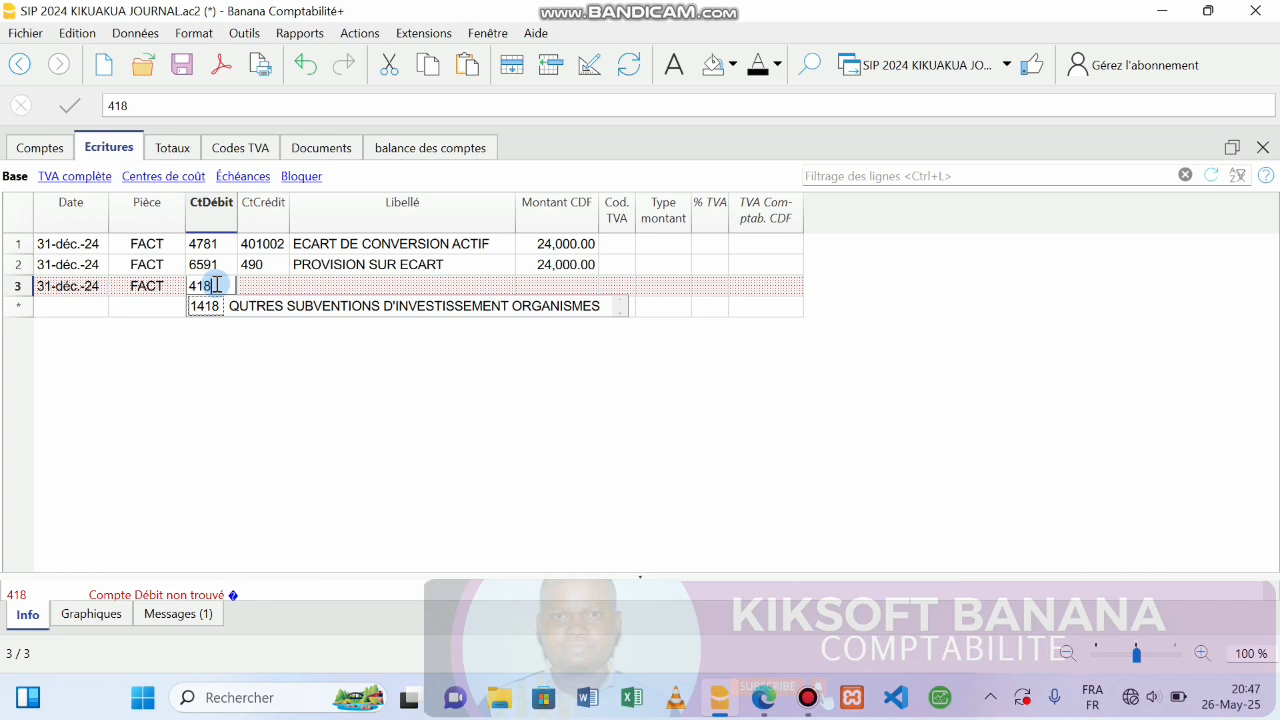
key(BackSpace)
key(BackSpace)
key(BackSpace)
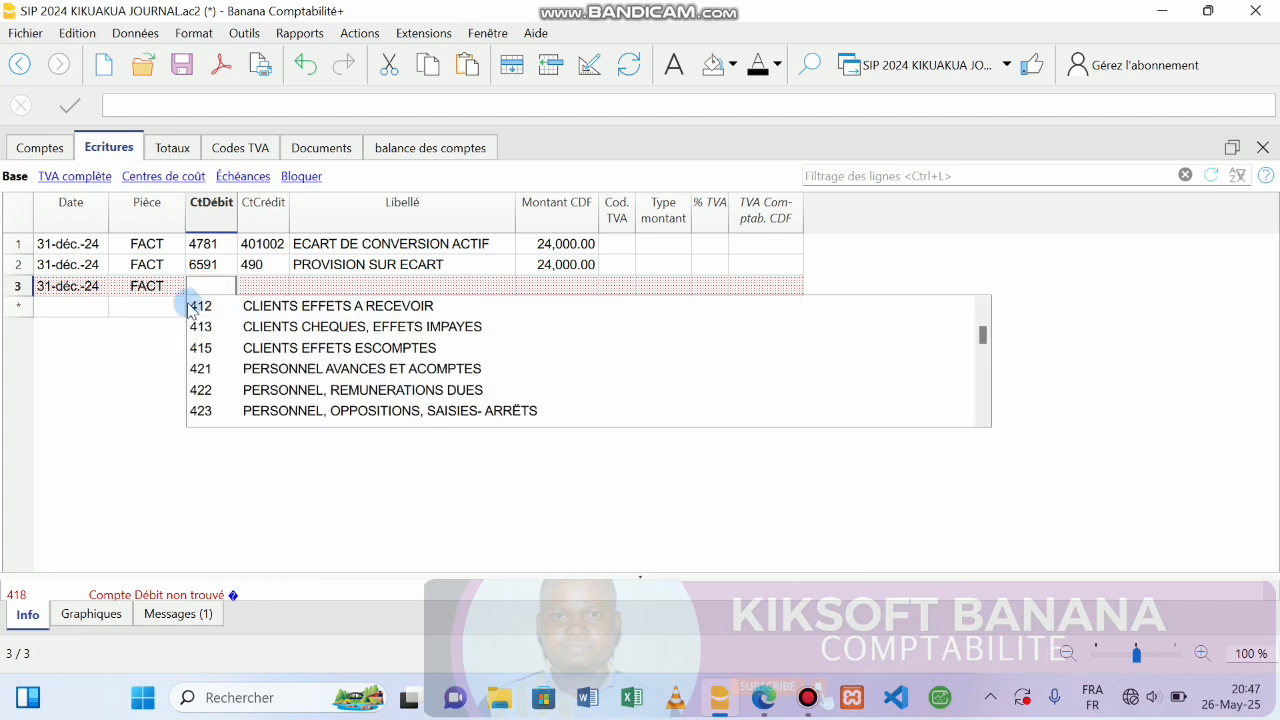
click(151, 306)
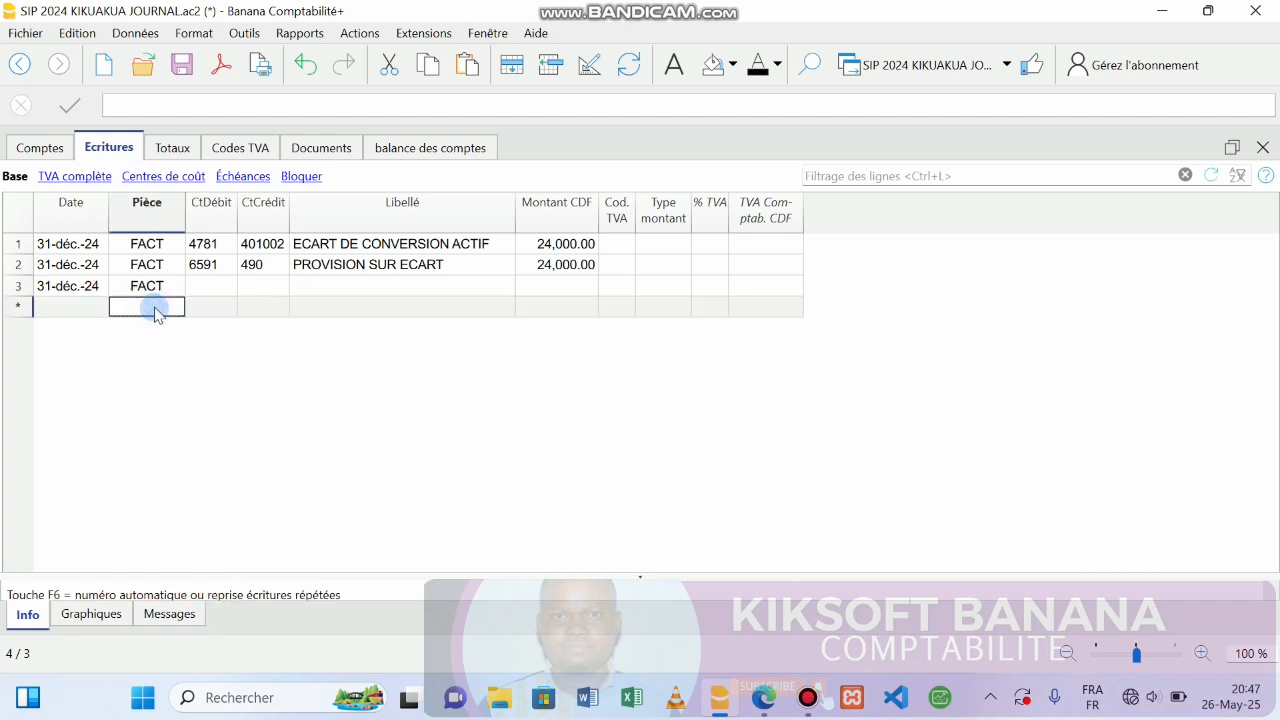
click(206, 290)
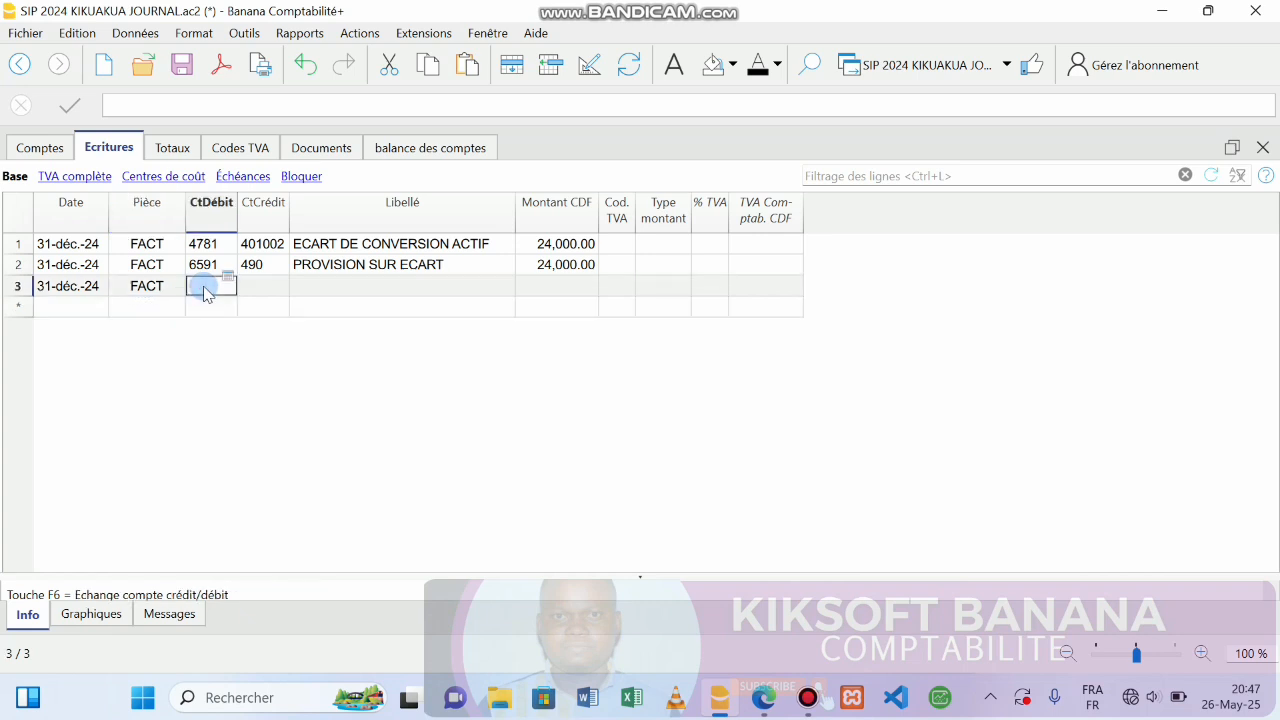
Search the chart of accounts for 411 and 416 to locate the client account groups.
click(41, 150)
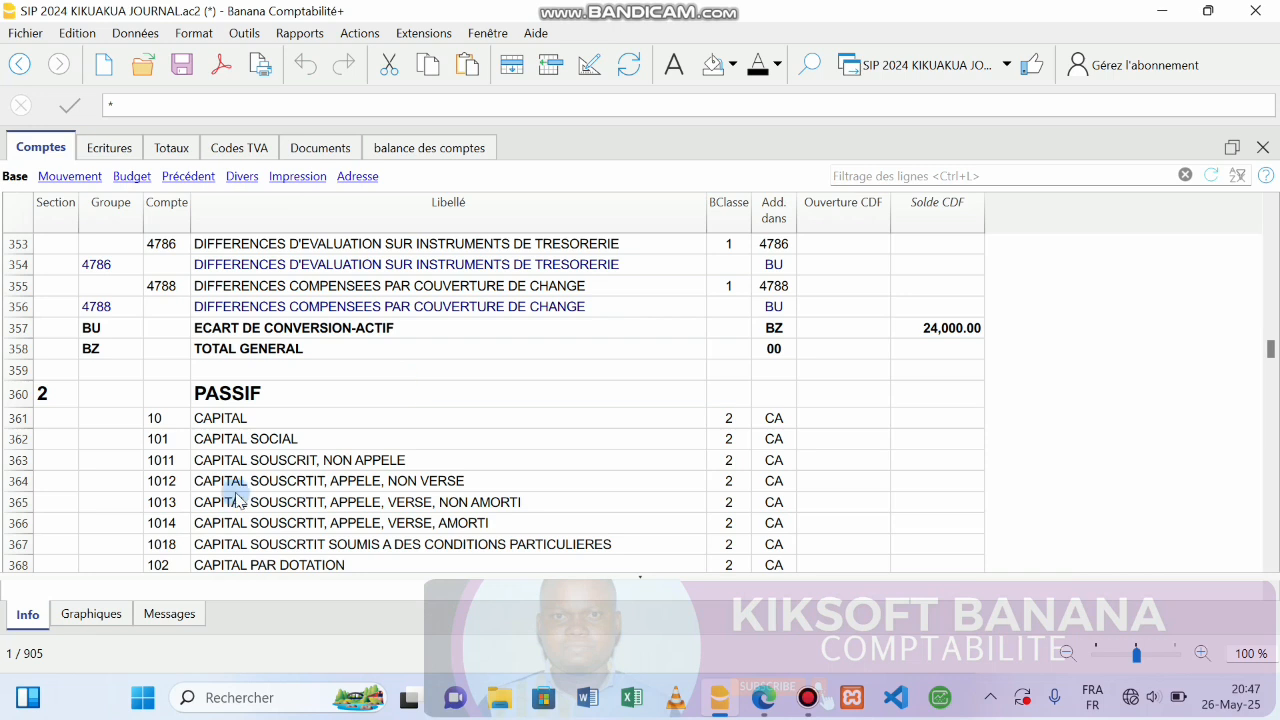
click(810, 63)
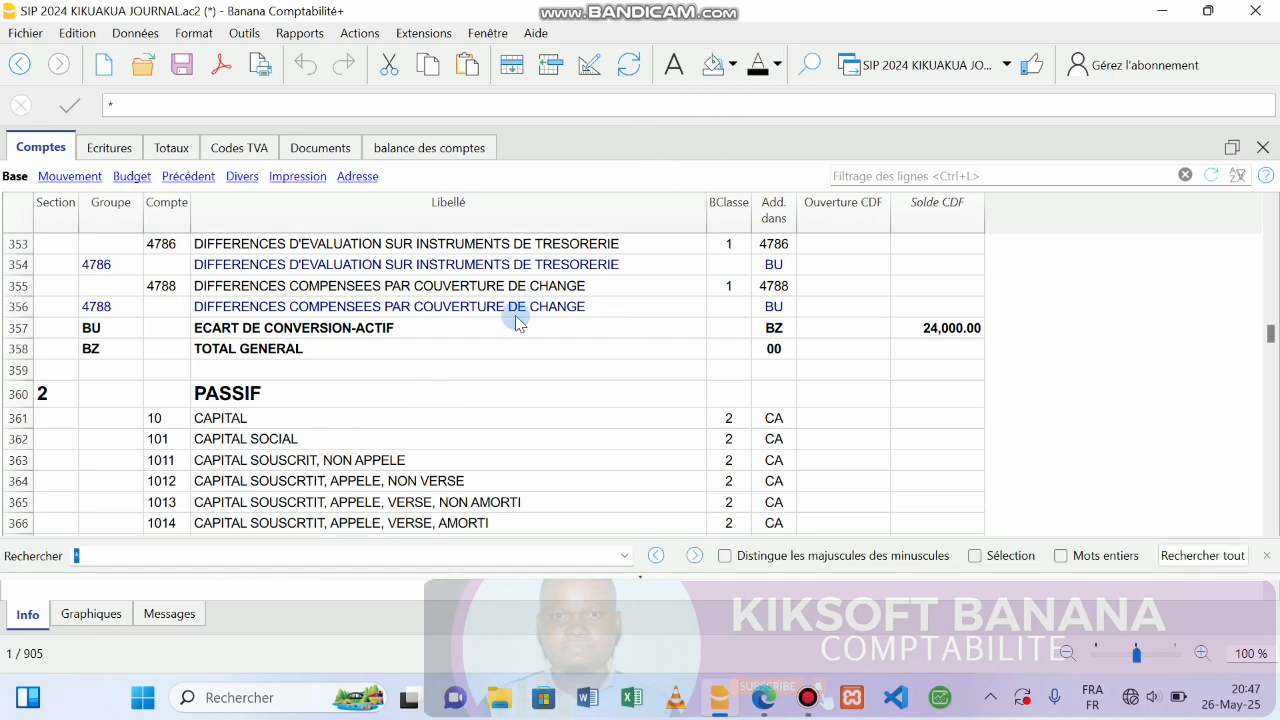
text(41)
text(1)
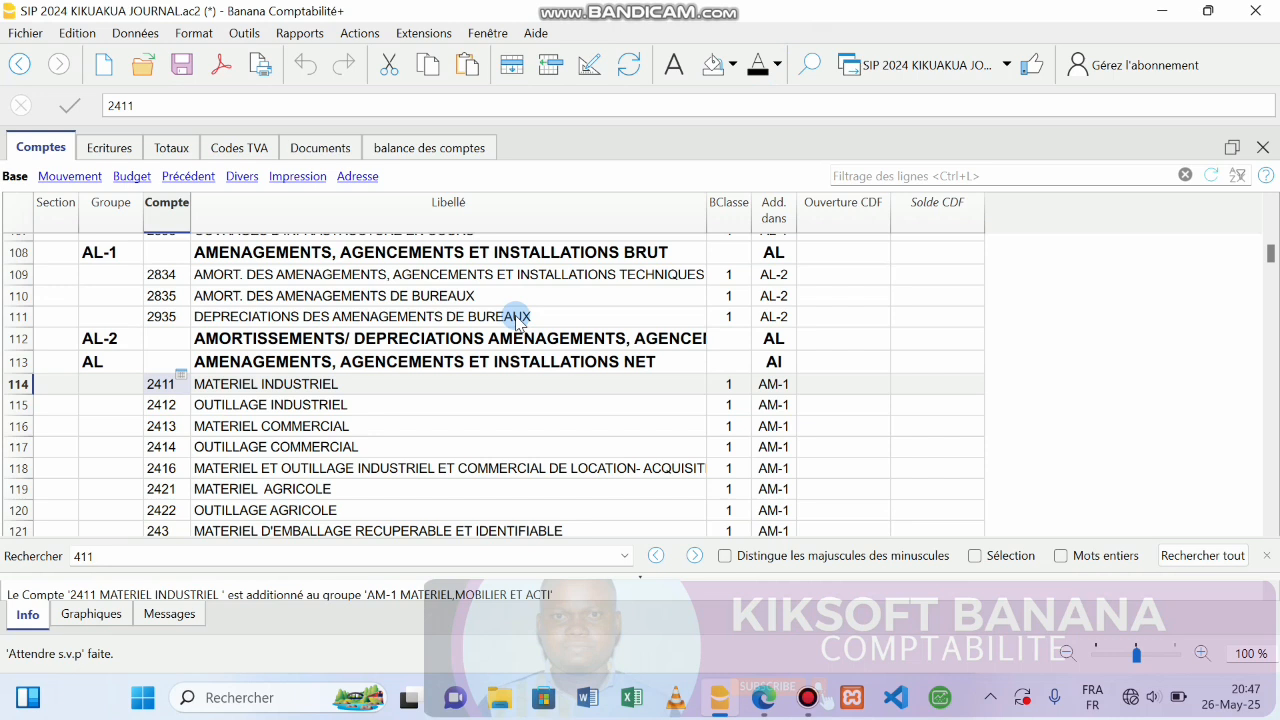
key(Return)
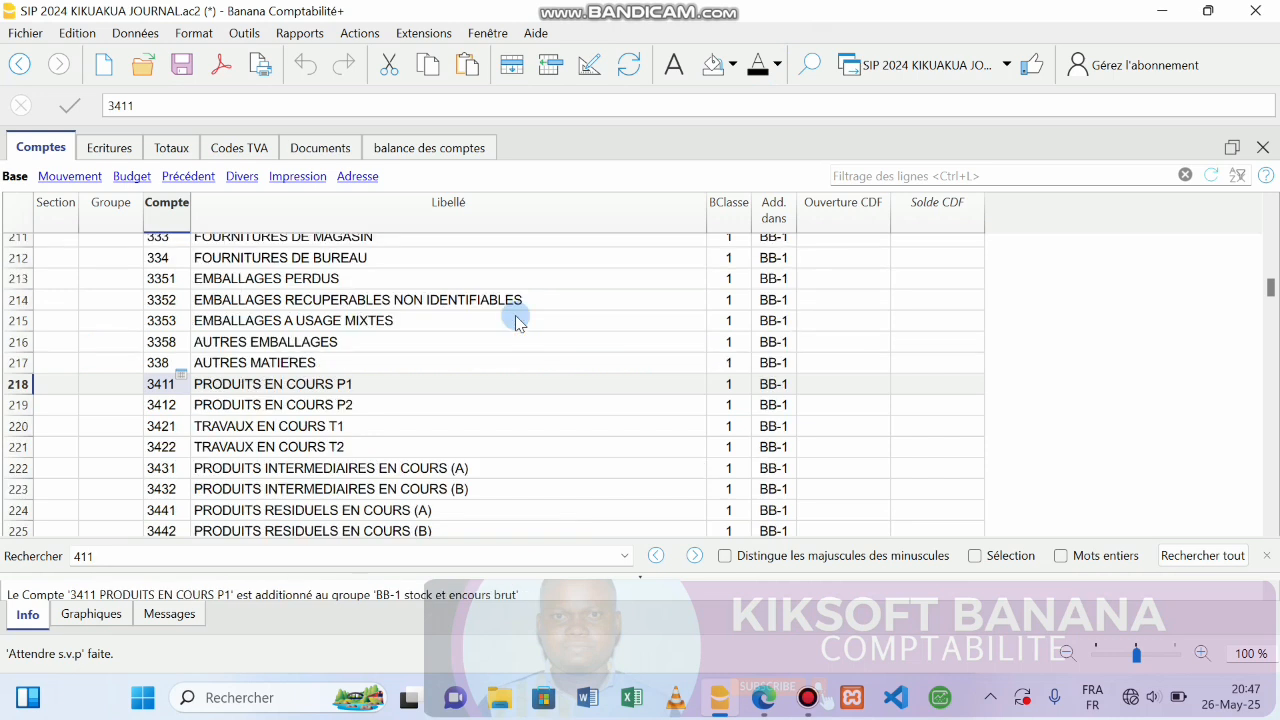
key(Return)
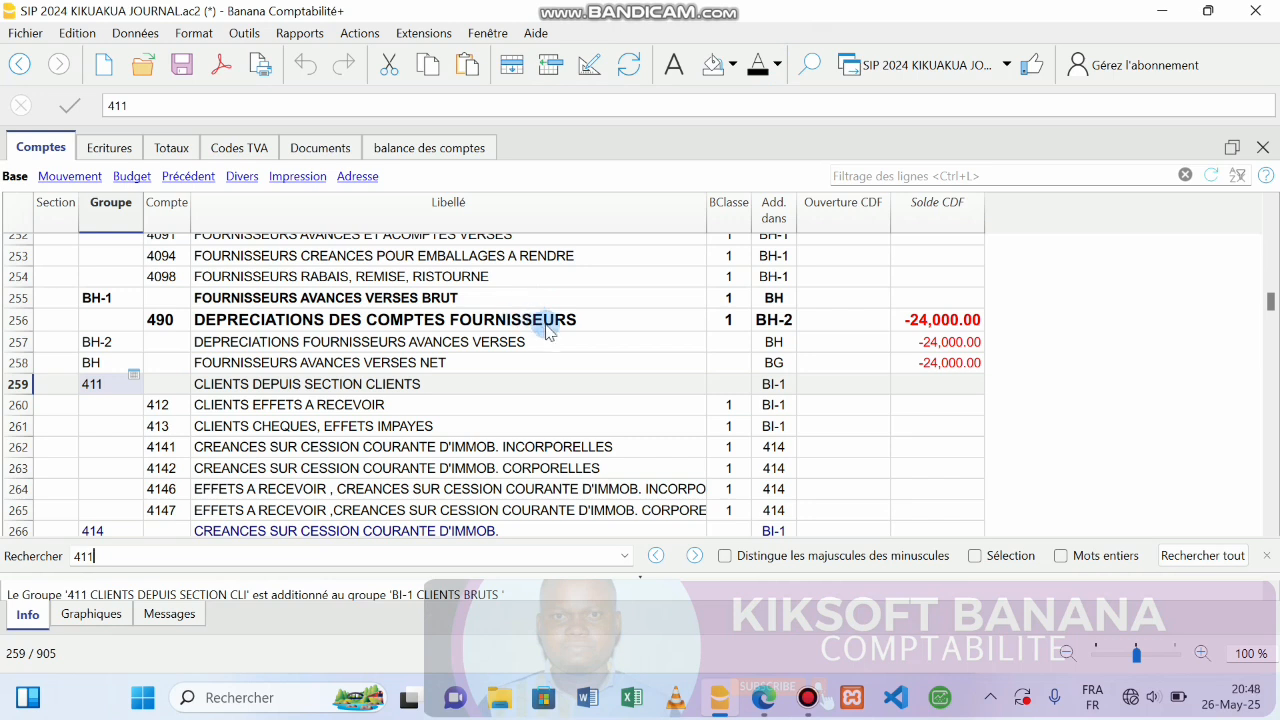
key(BackSpace)
text(6)
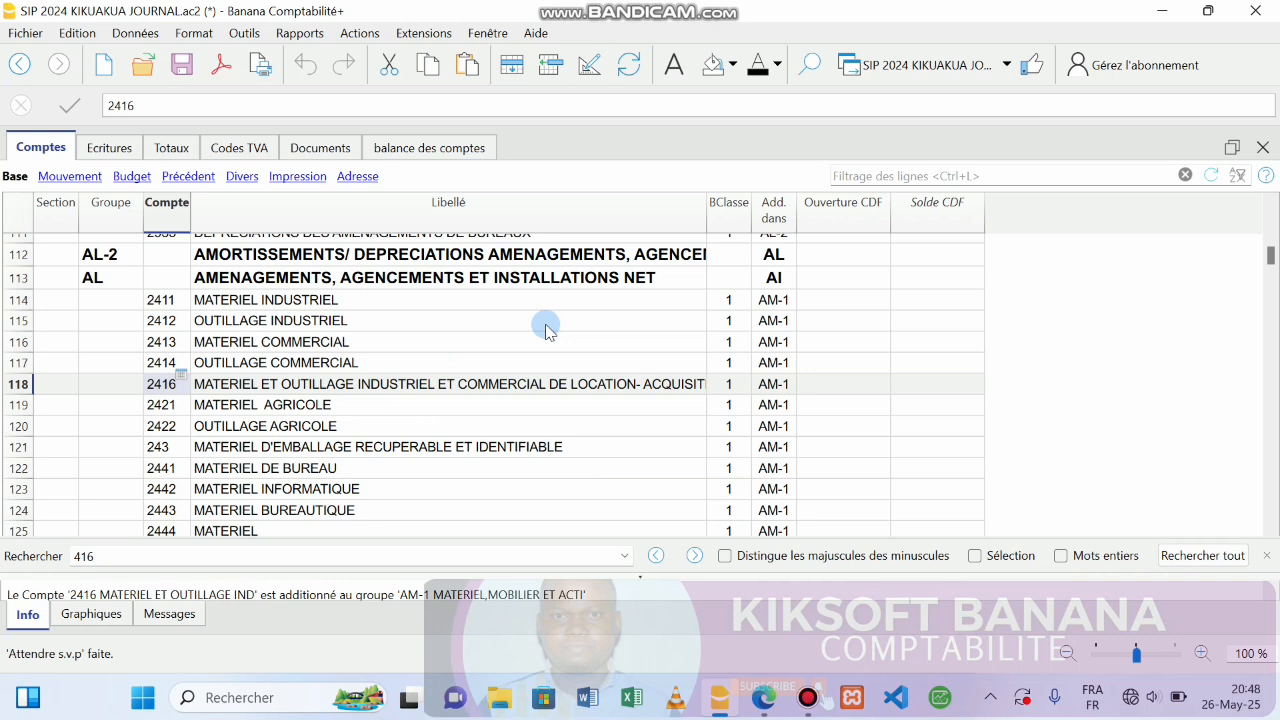
key(BackSpace)
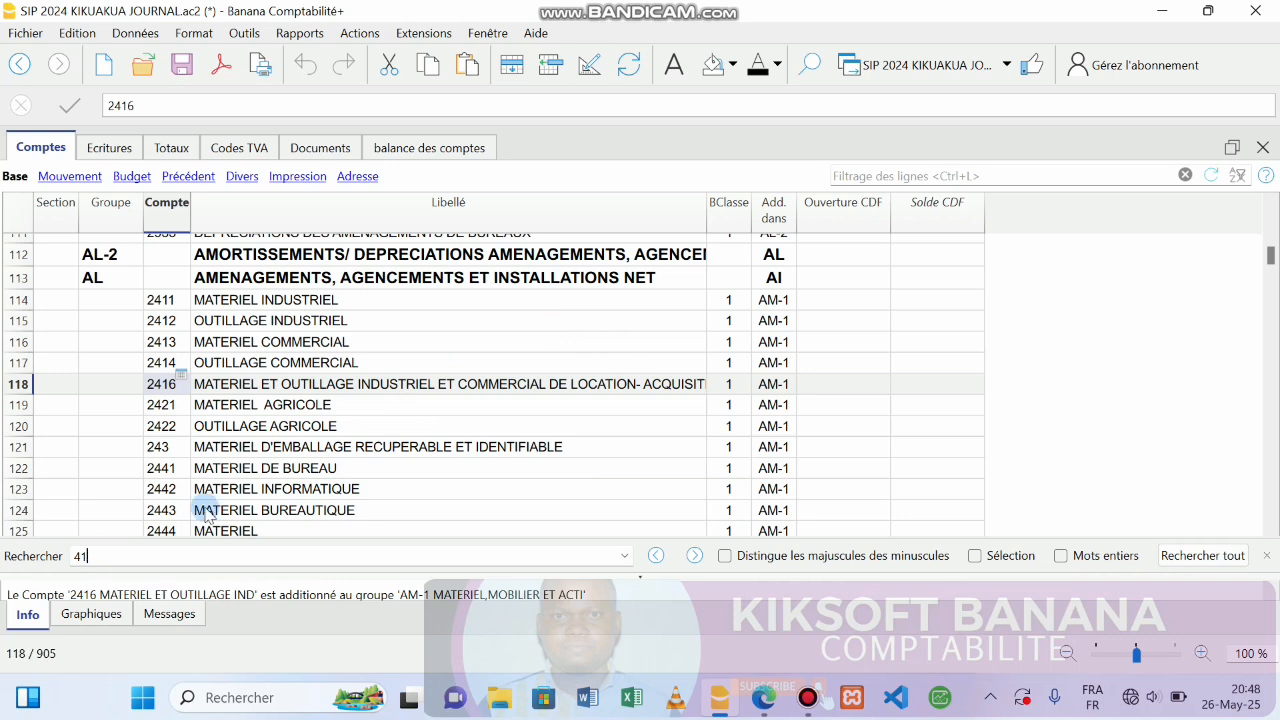
text(1)
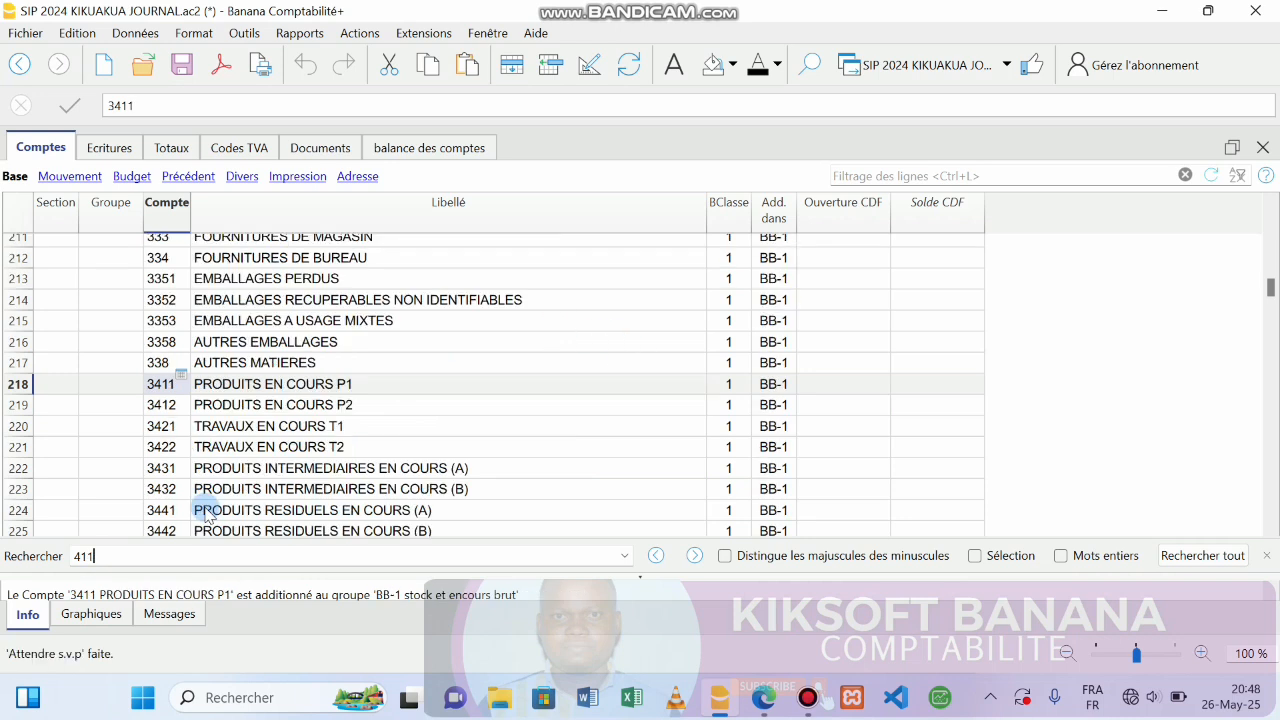
key(Return)
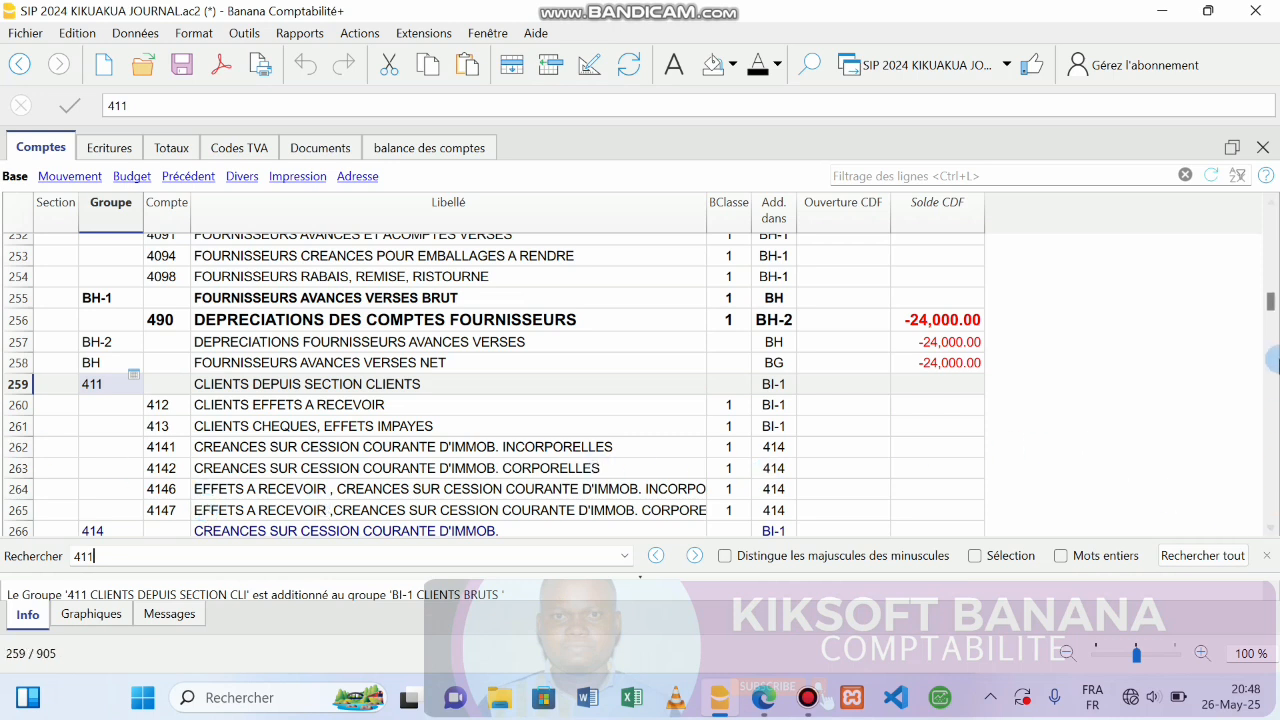
click(1271, 530)
click(1271, 530)
click(1271, 530)
click(1271, 530)
click(1271, 530)
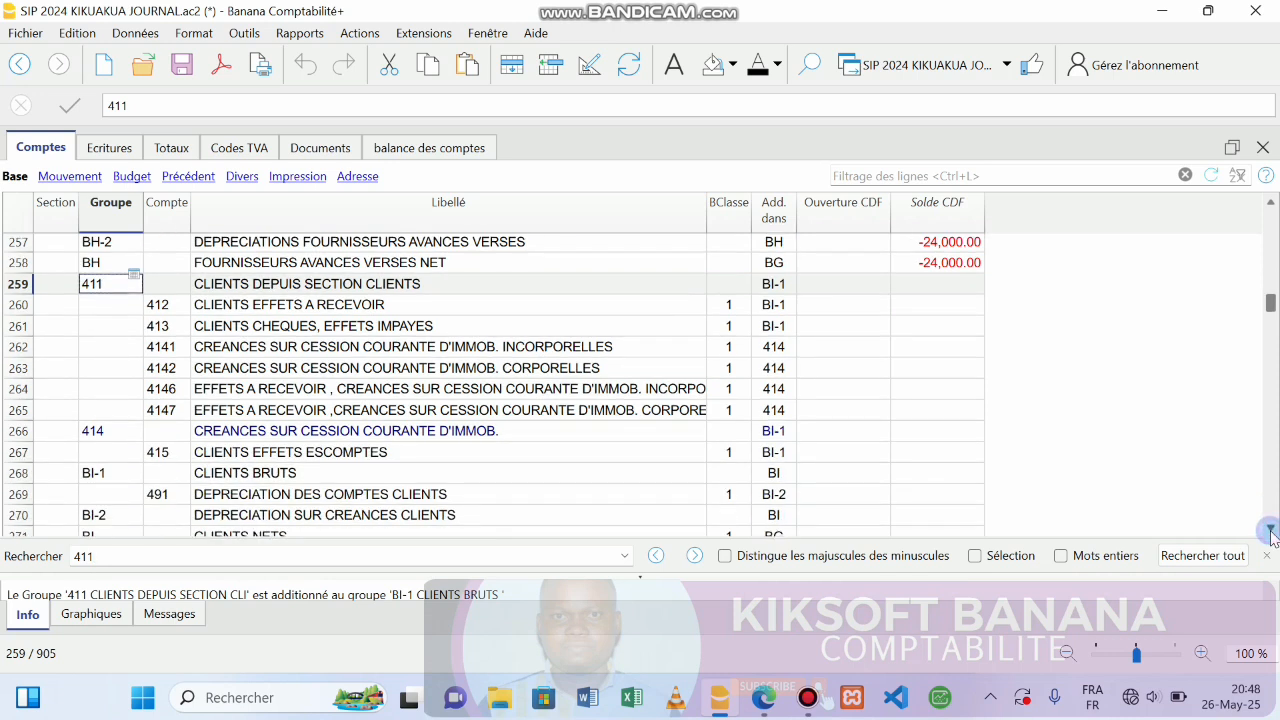
click(1271, 530)
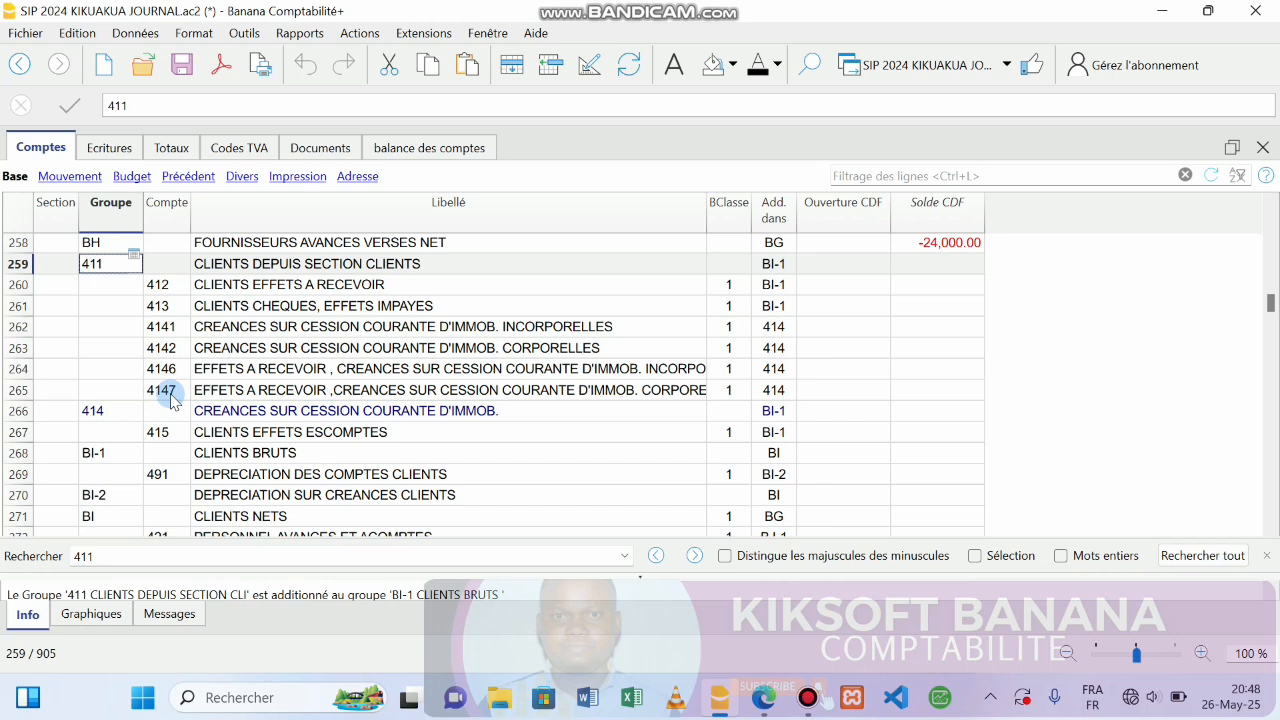
Save the file, then search 417 and 411, reaching account 411001 and the 411A group.
key(ctrl+s)
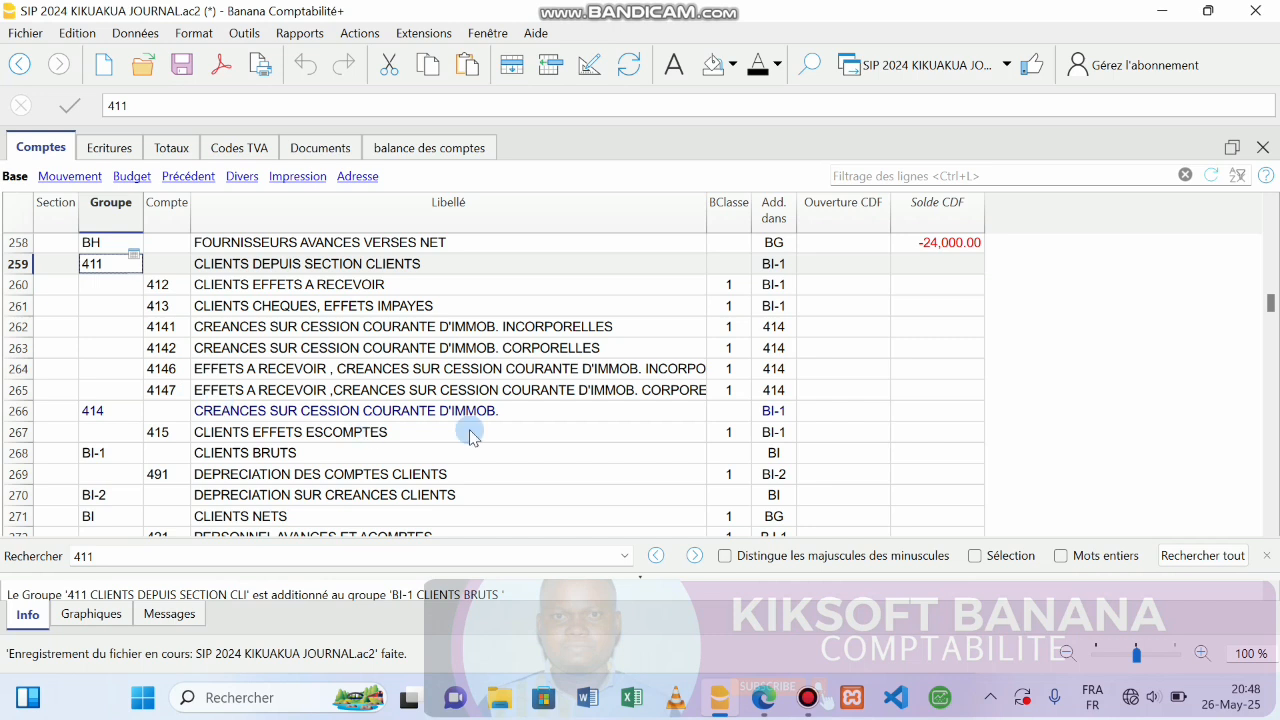
click(107, 557)
key(BackSpace)
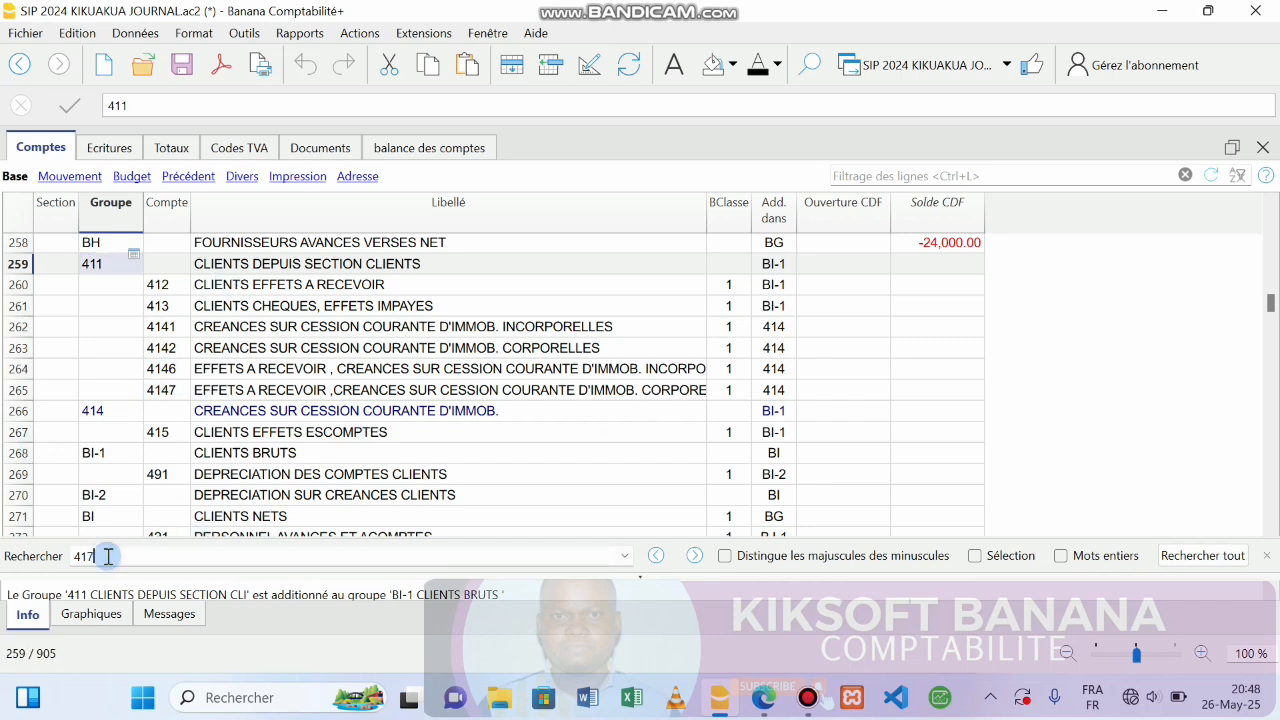
text(7)
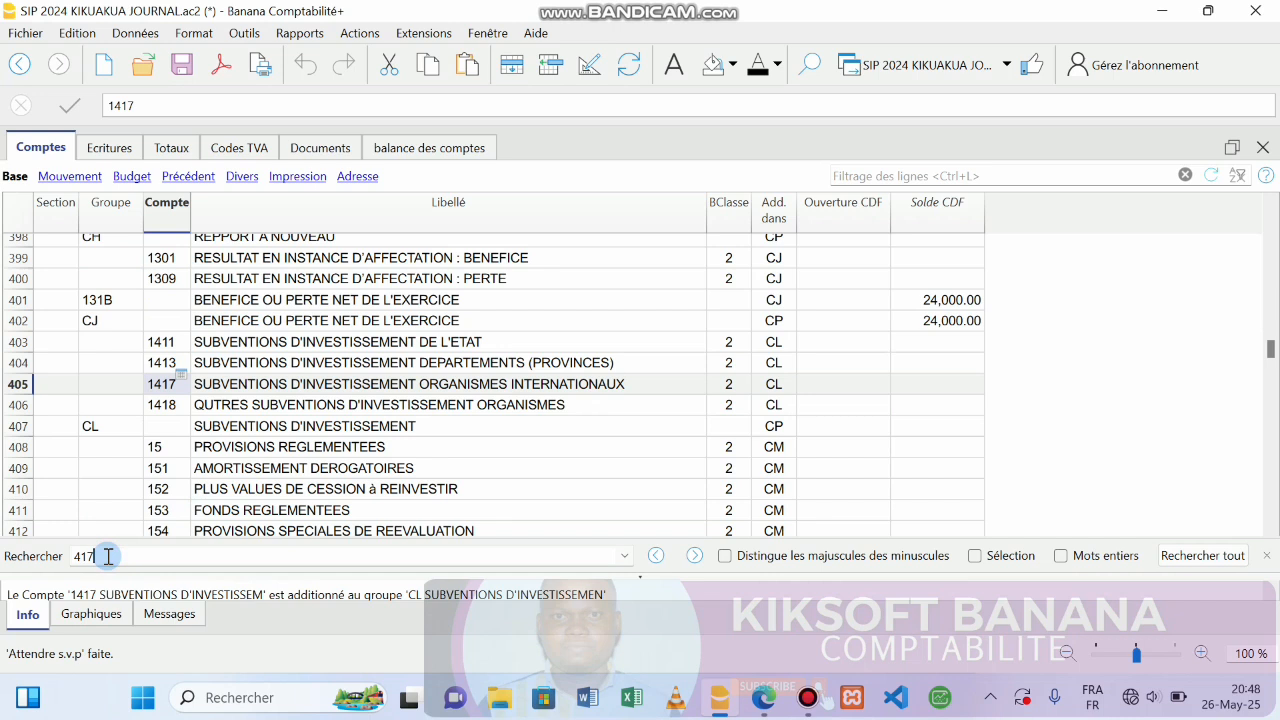
key(BackSpace)
text(1)
key(BackSpace)
key(Return)
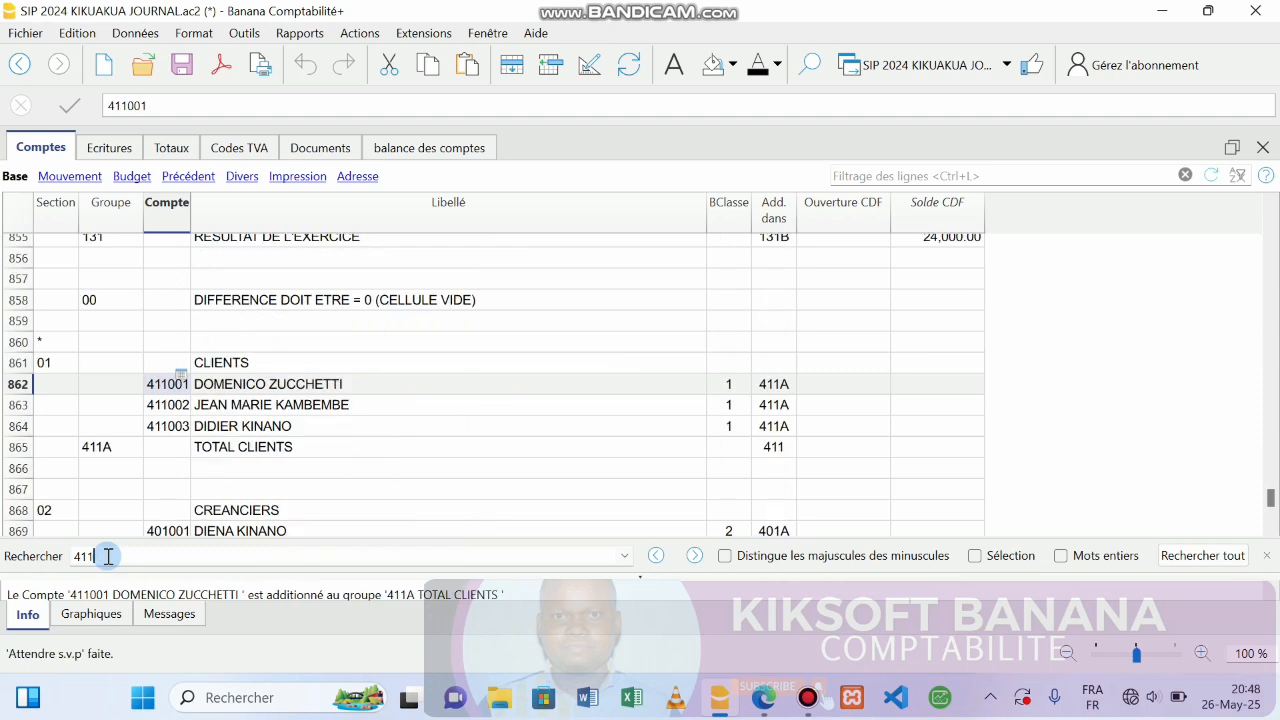
key(Return)
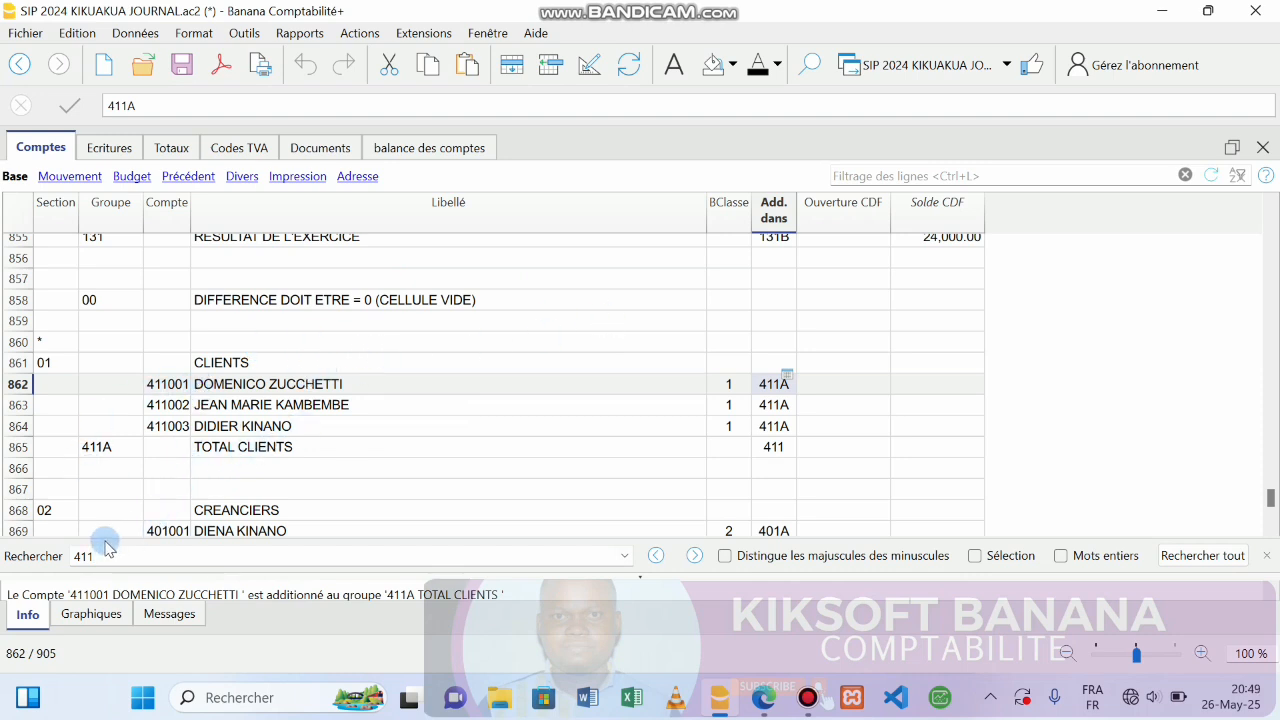
key(BackSpace)
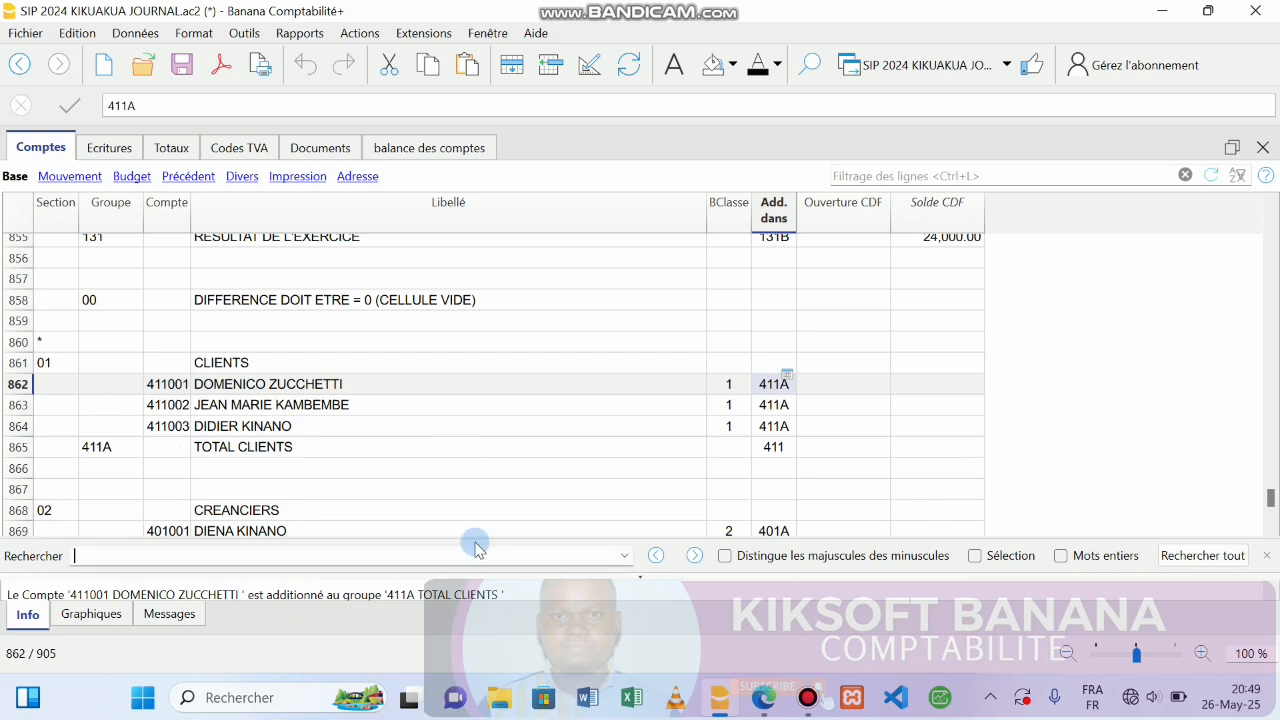
click(1272, 314)
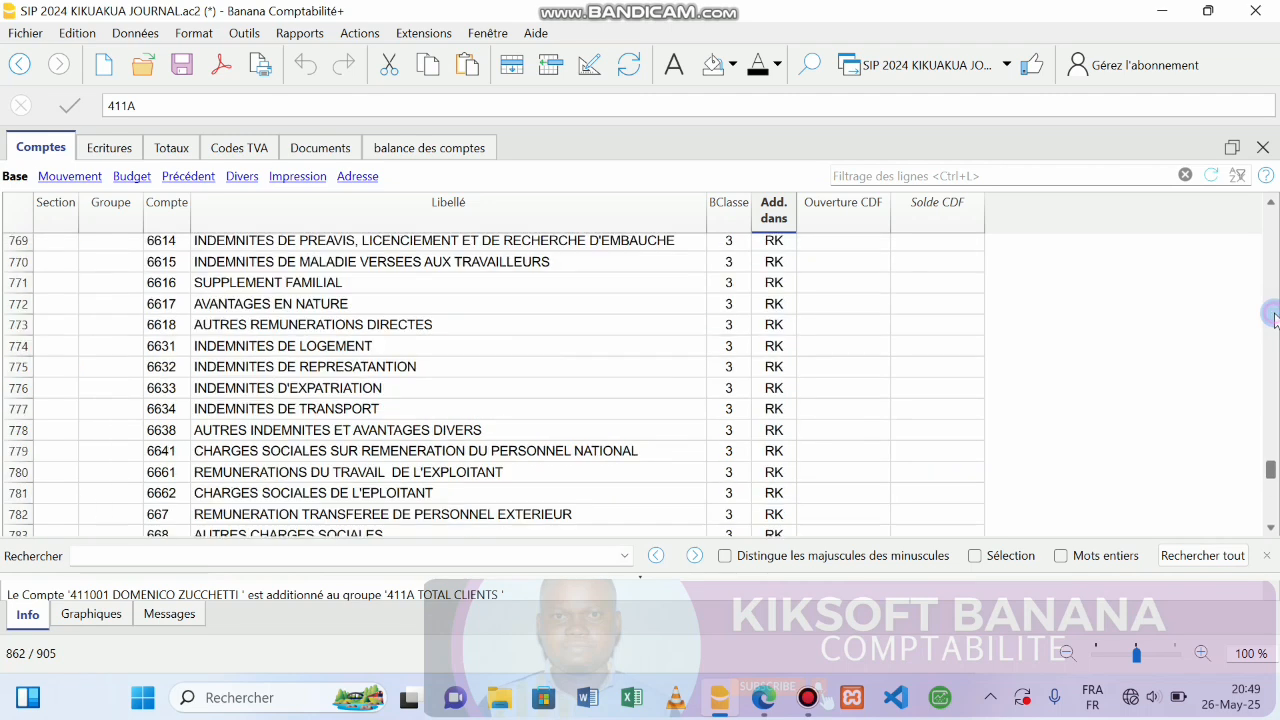
Search for 41 again and select the row of account 4147.
click(124, 562)
text(411)
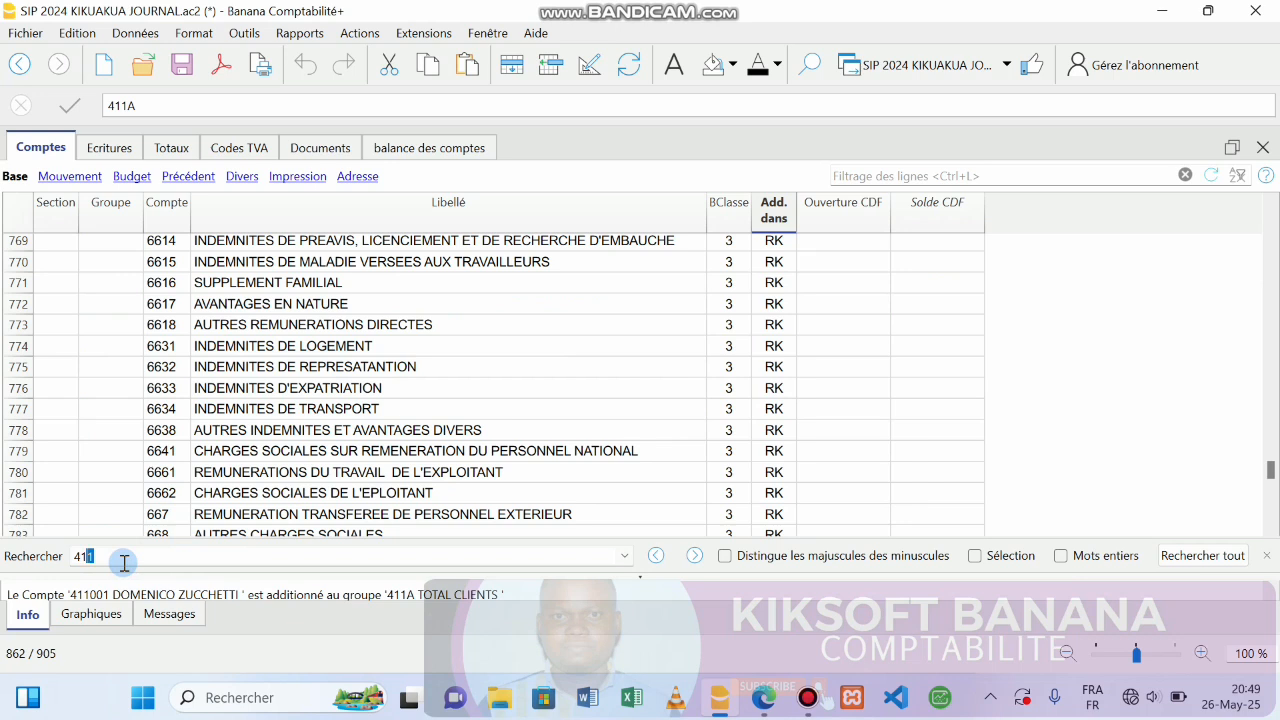
key(Return)
key(Return)
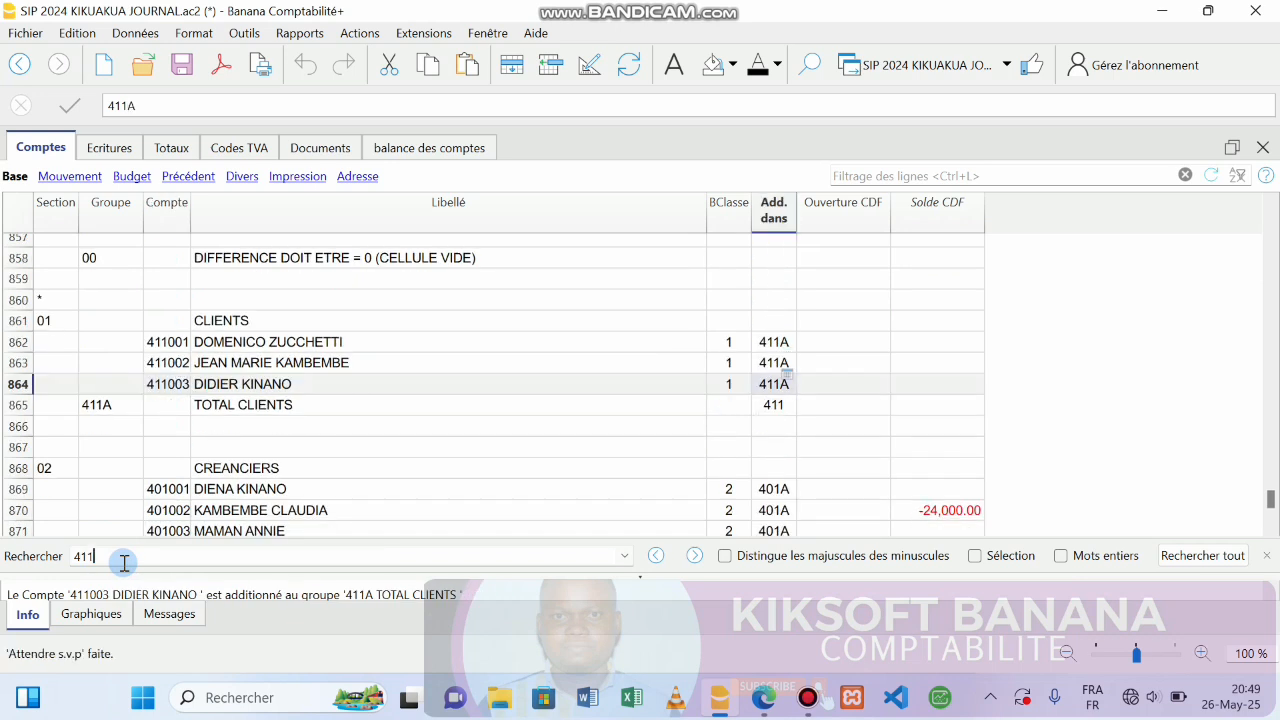
key(Return)
key(Return)
key(Return)
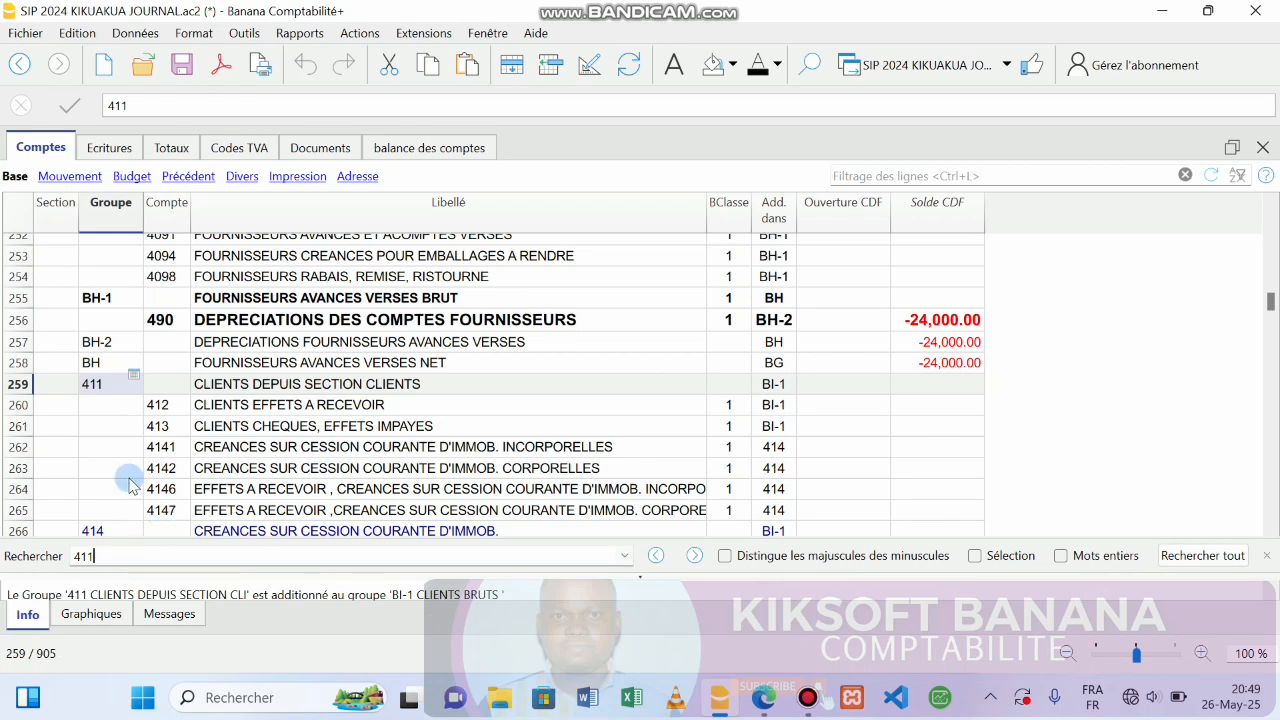
click(170, 512)
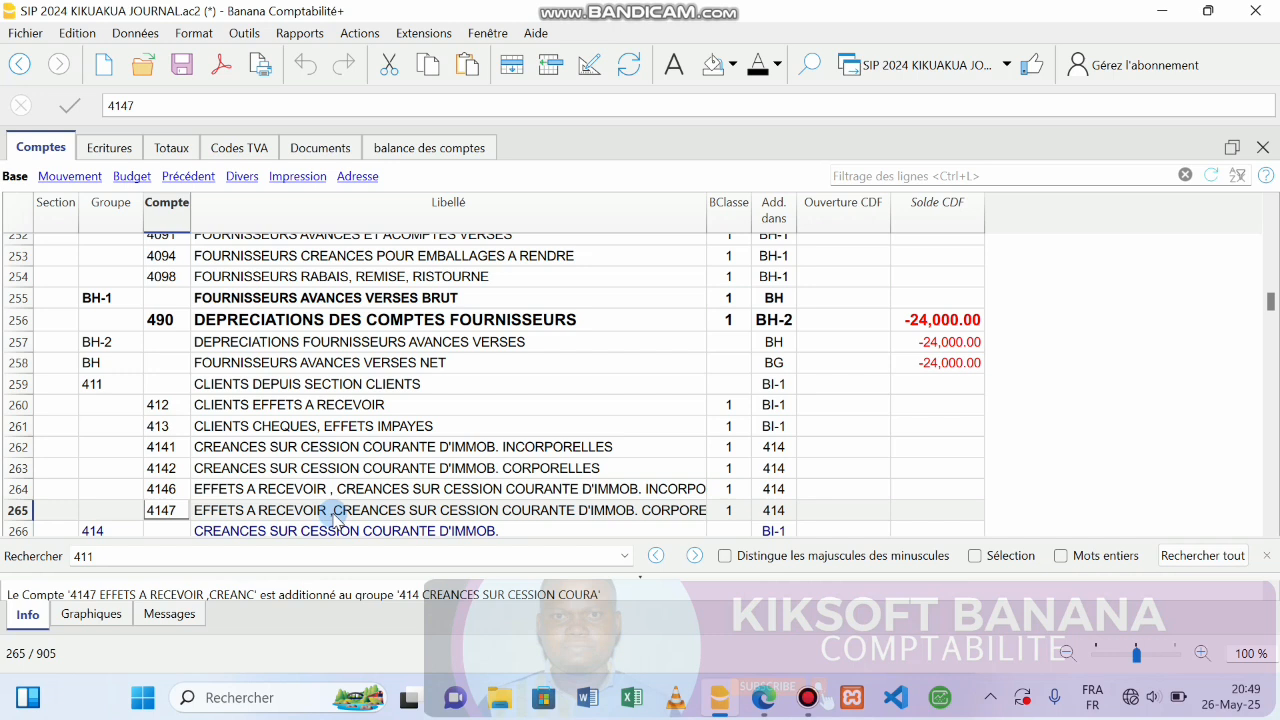
click(1271, 527)
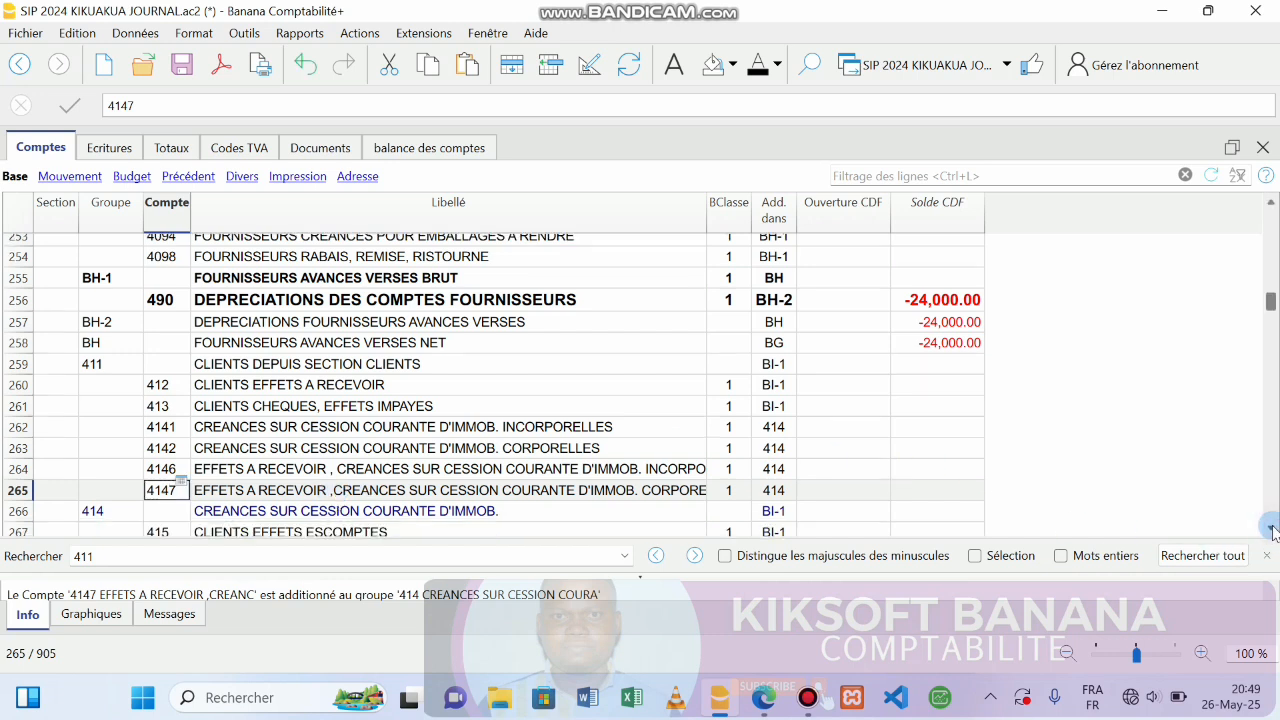
click(1272, 529)
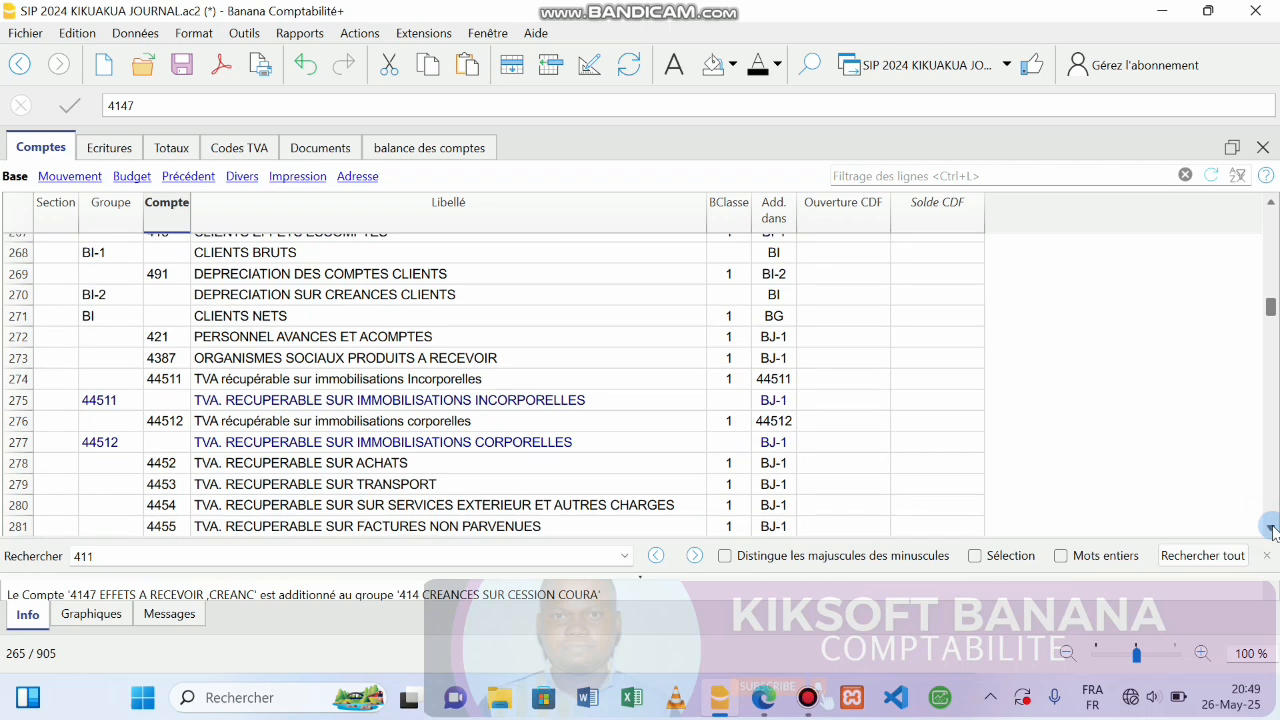
click(1271, 203)
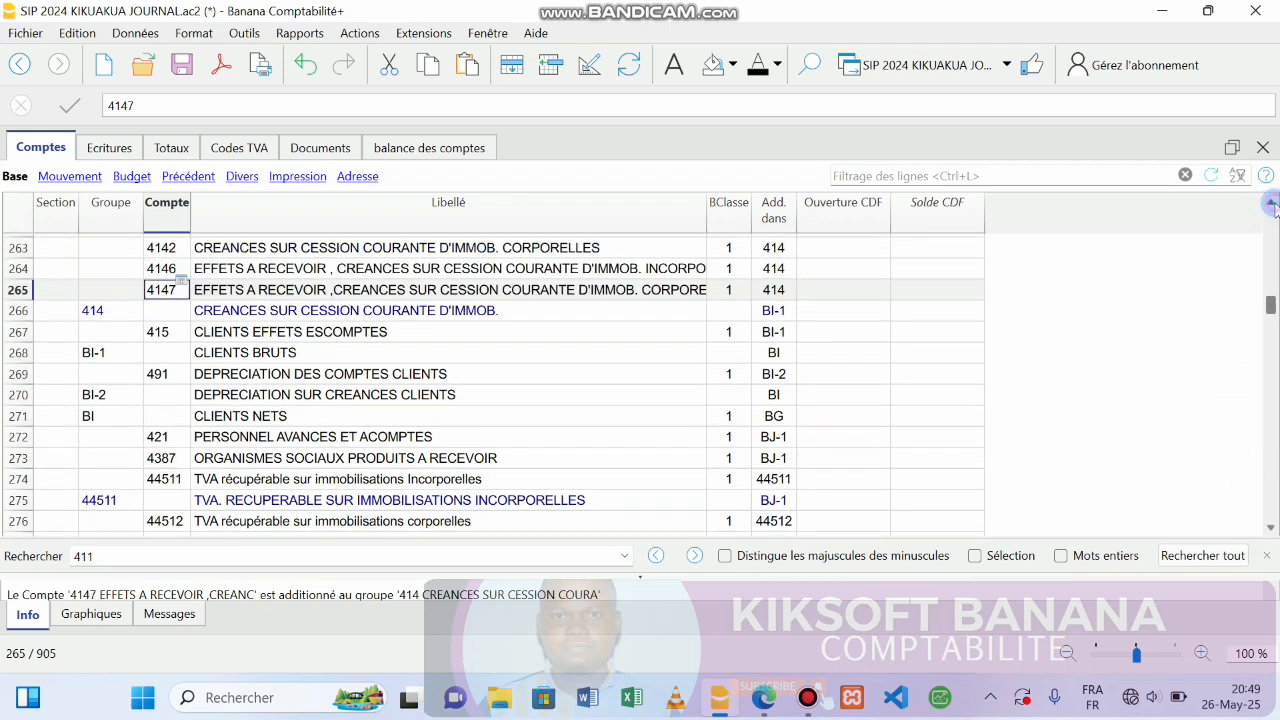
click(1271, 203)
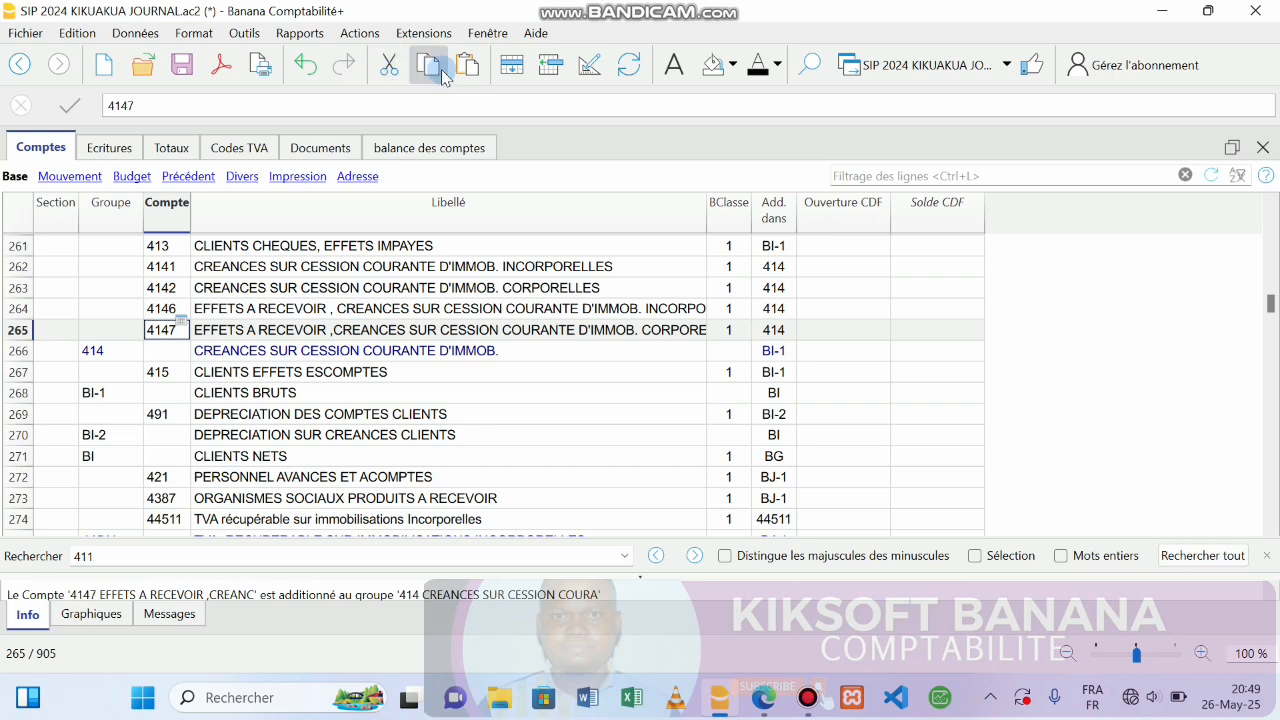
Insert account 418 below 4147, class 1, summed into group 414.
click(550, 64)
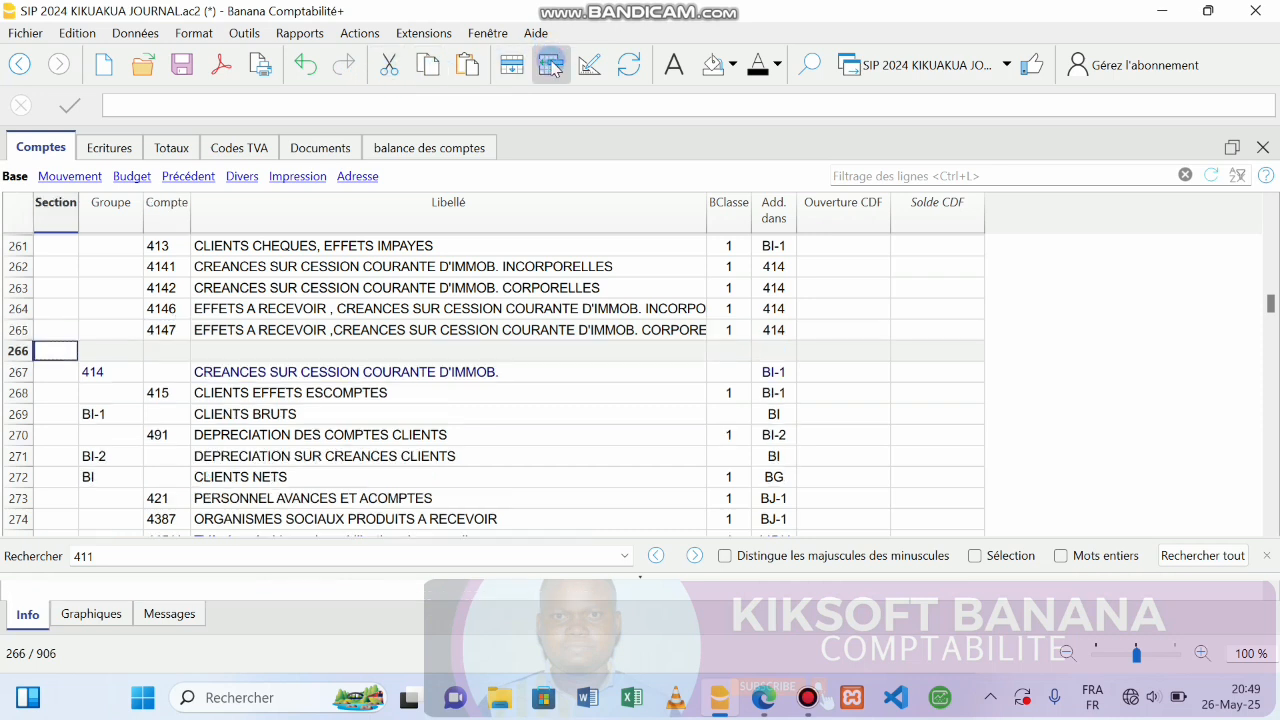
click(141, 352)
click(162, 354)
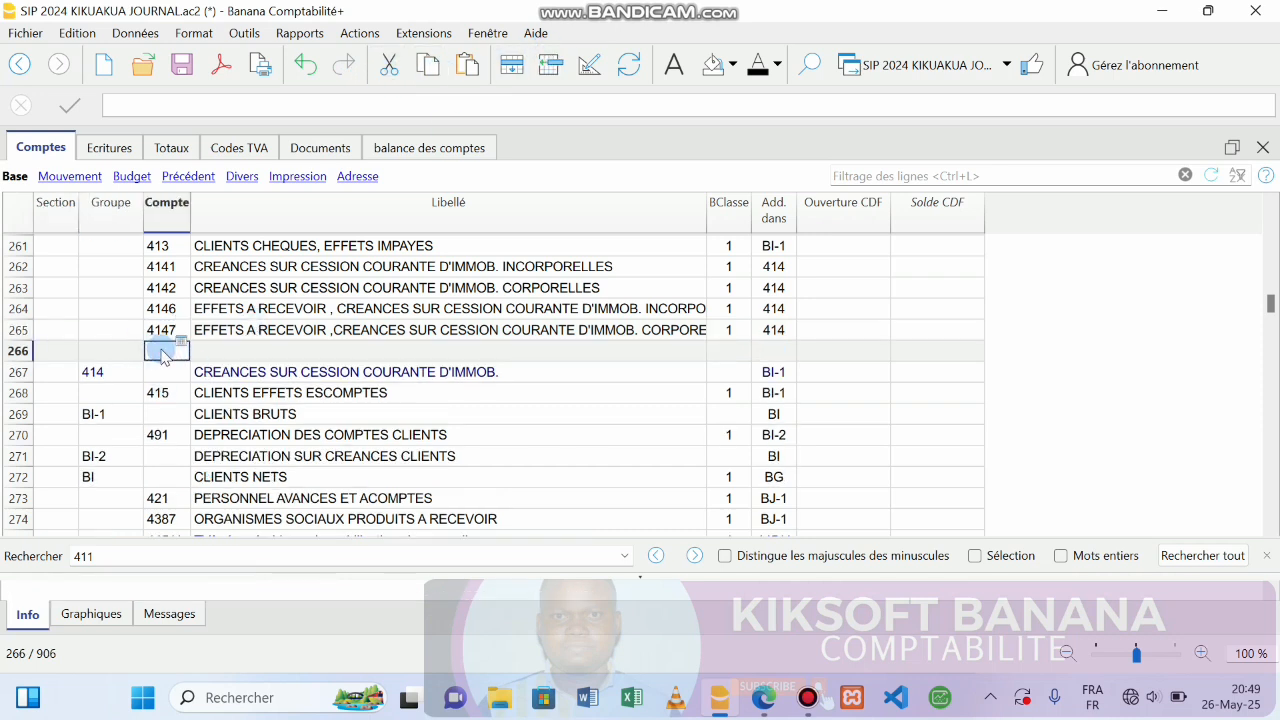
text(418)
key(Tab)
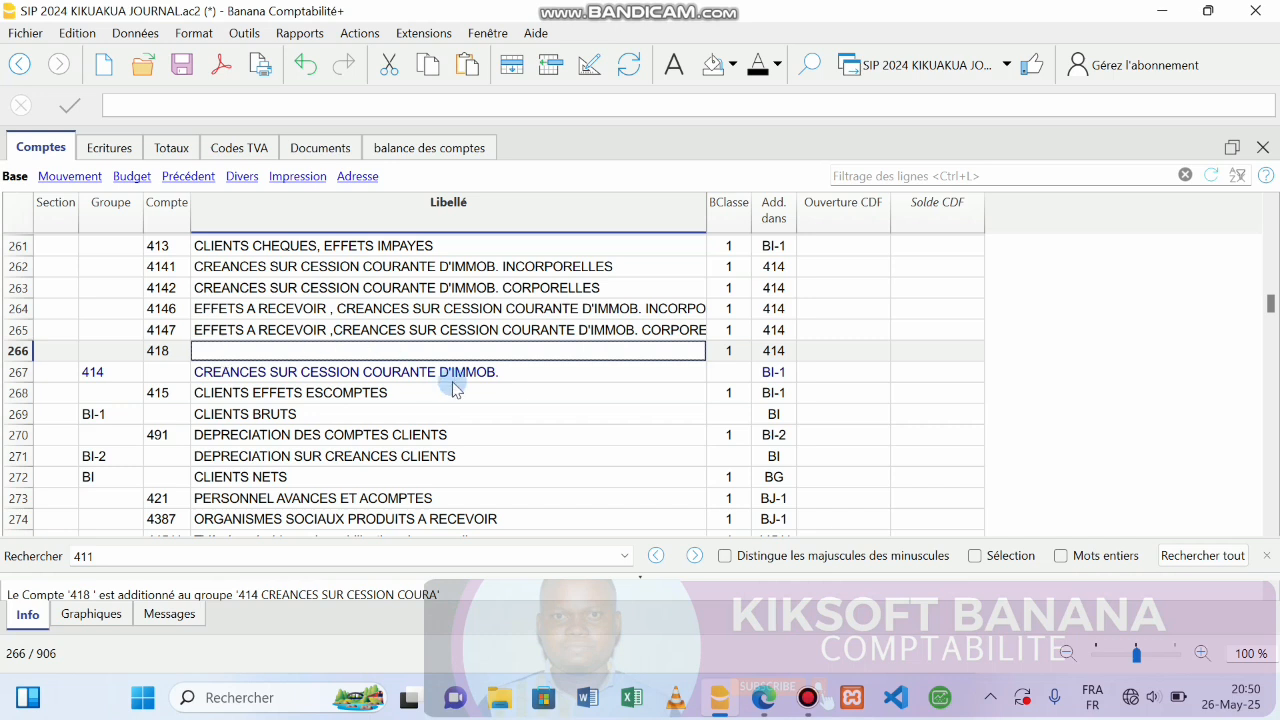
click(810, 700)
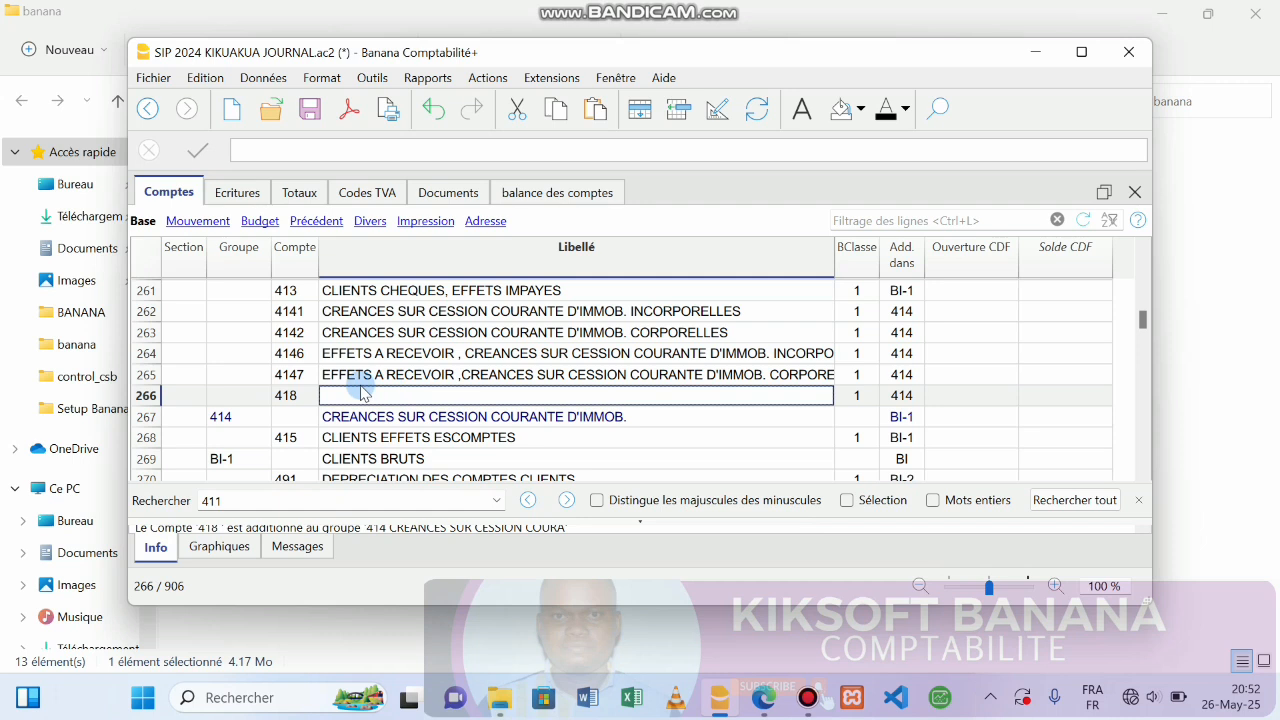
In the journal, set row 3's debit account to 418.
click(240, 193)
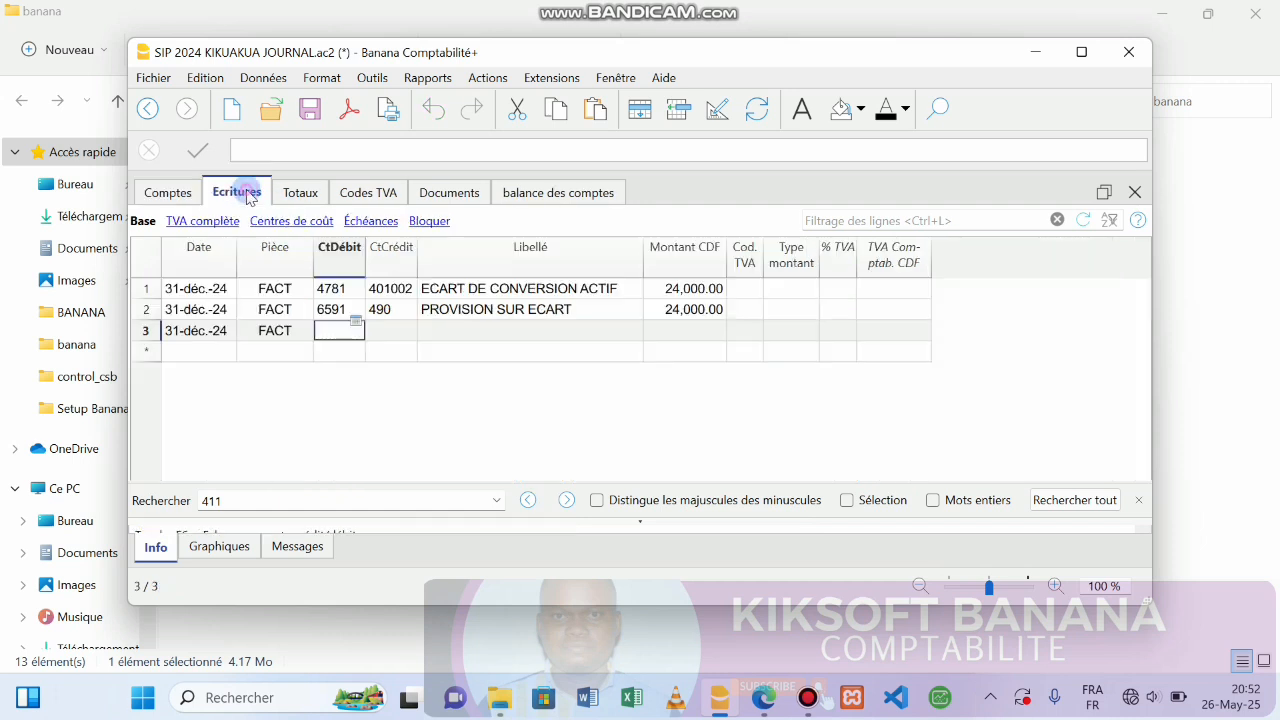
double_click(323, 327)
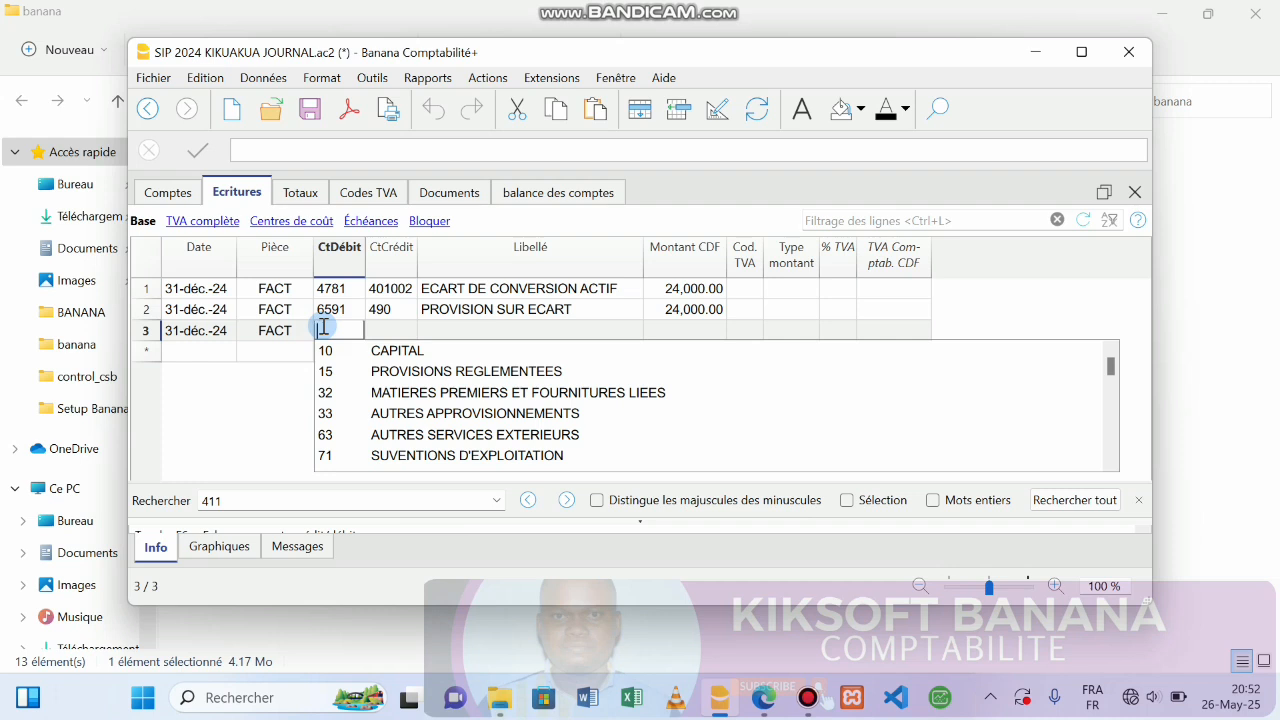
text(4)
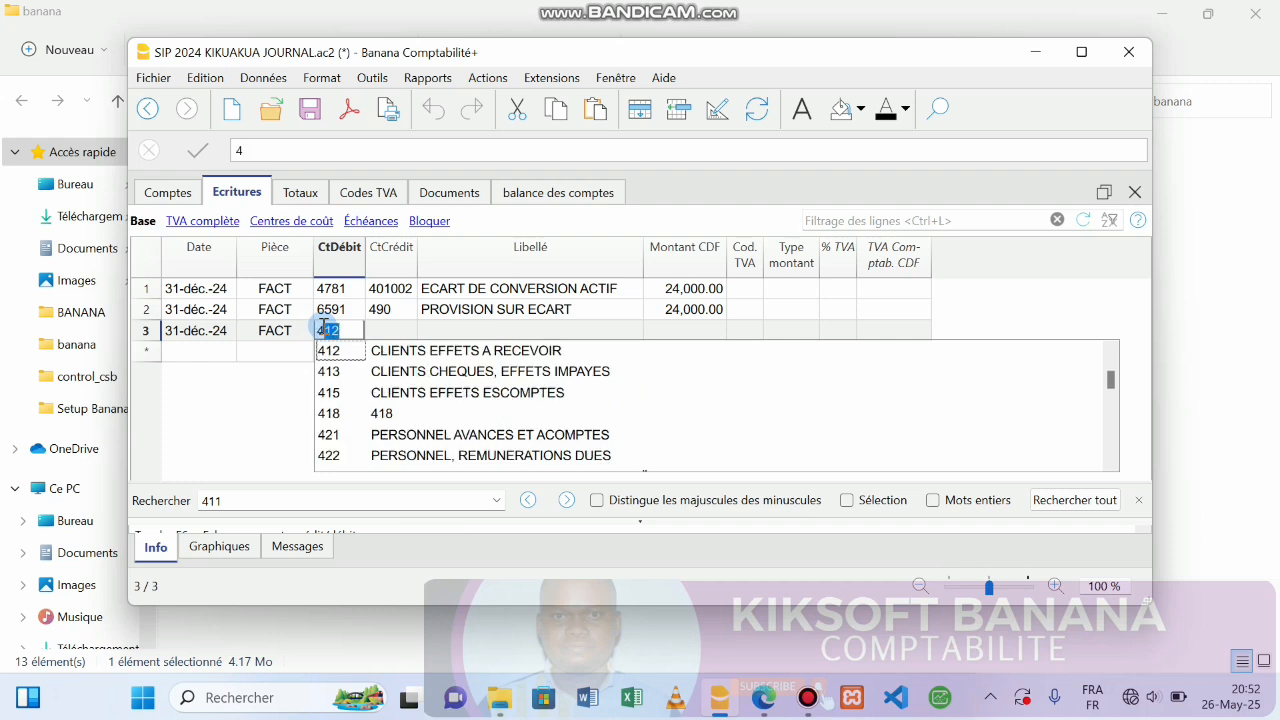
text(18)
key(BackSpace)
key(BackSpace)
text(8)
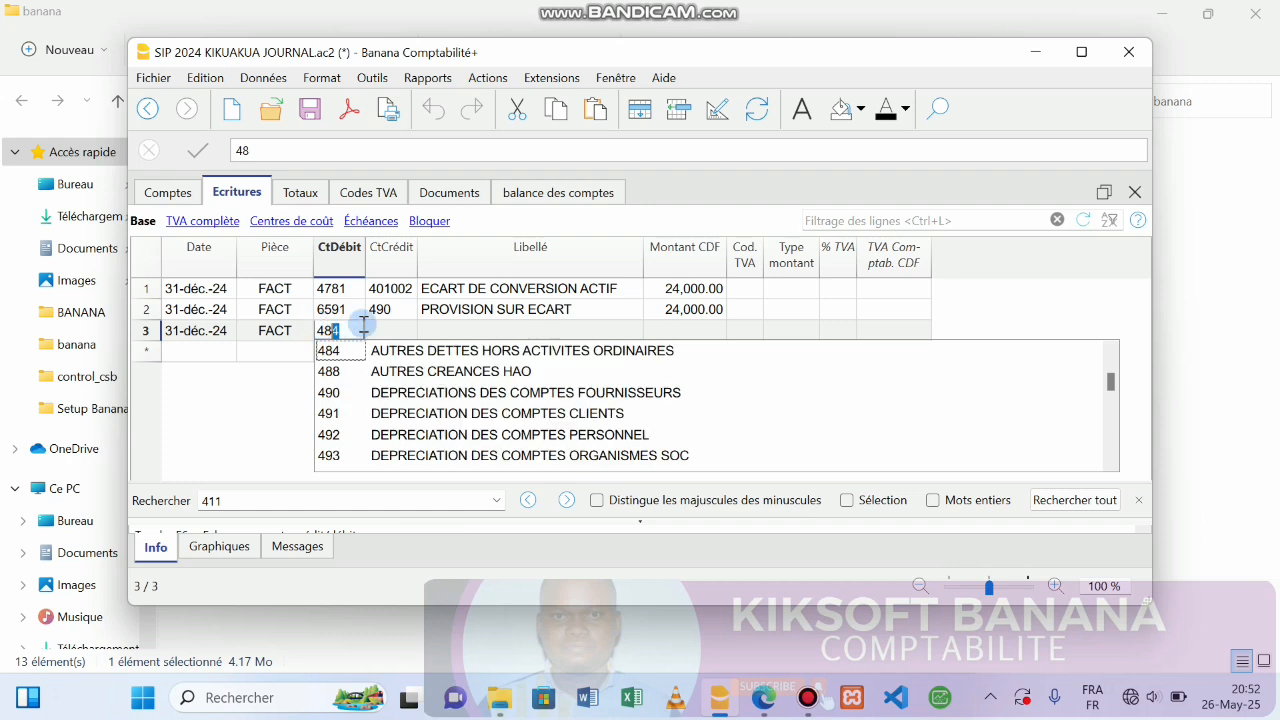
key(BackSpace)
key(BackSpace)
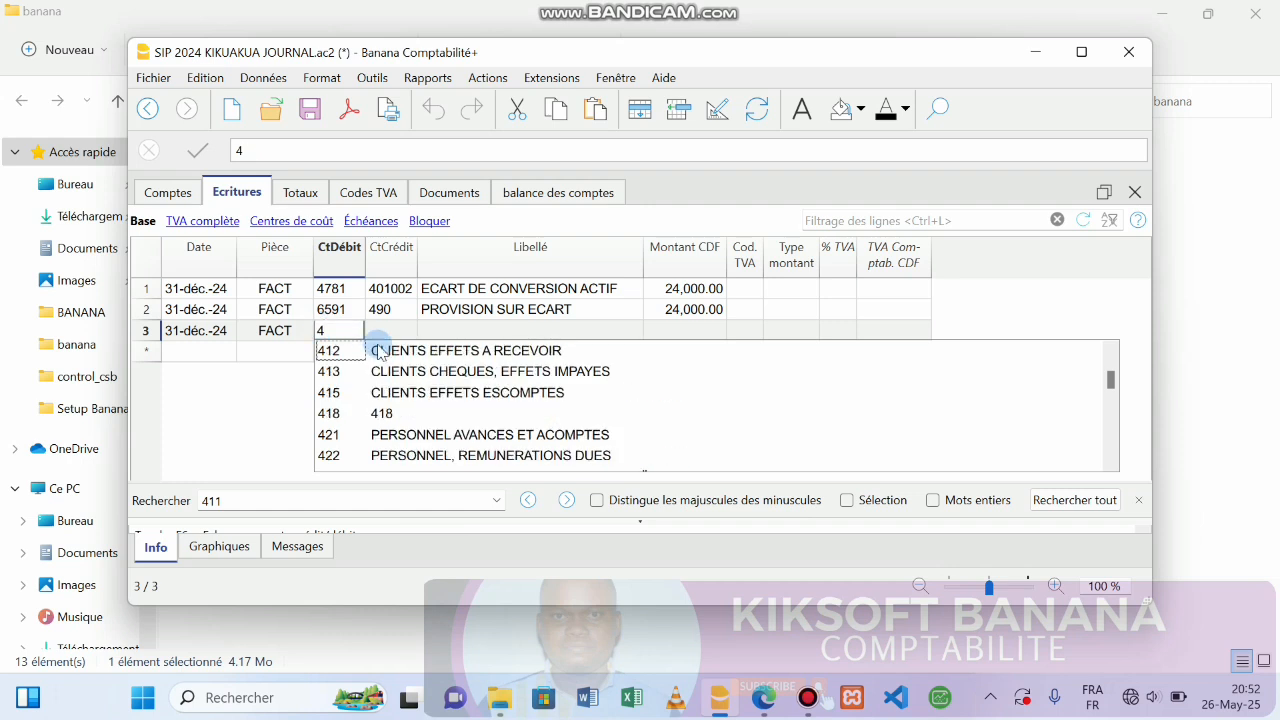
text(18)
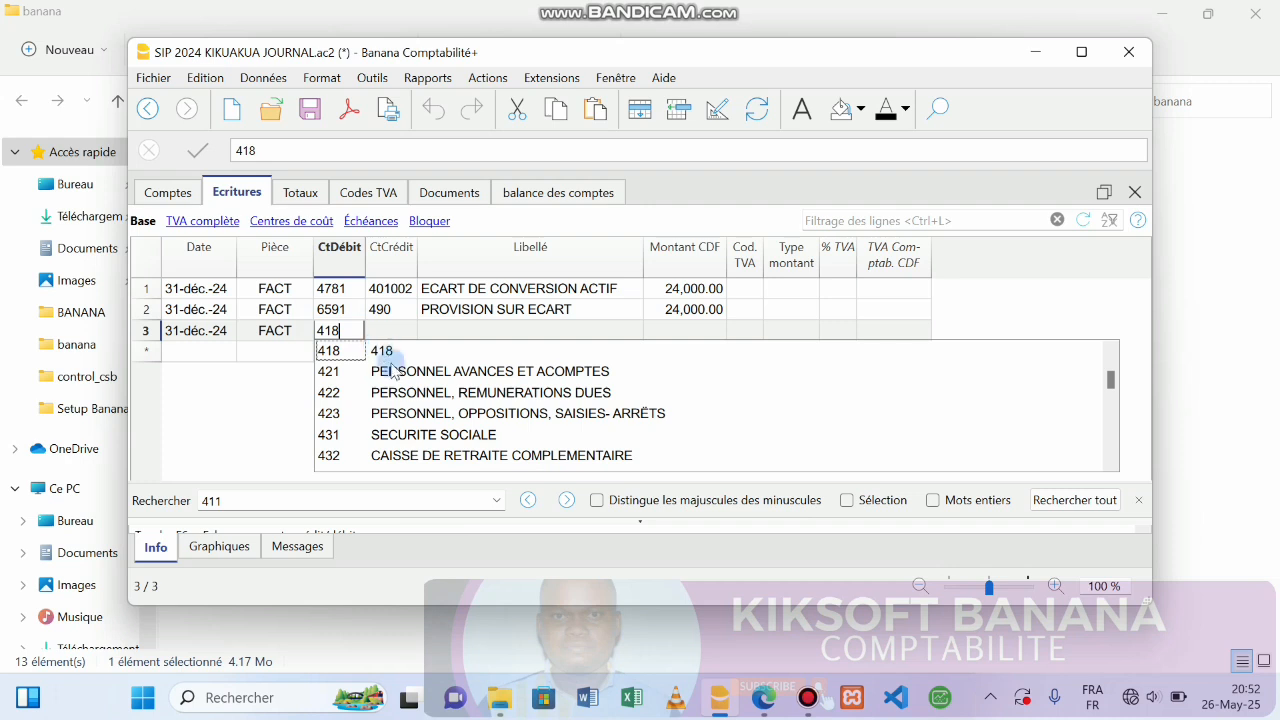
key(Return)
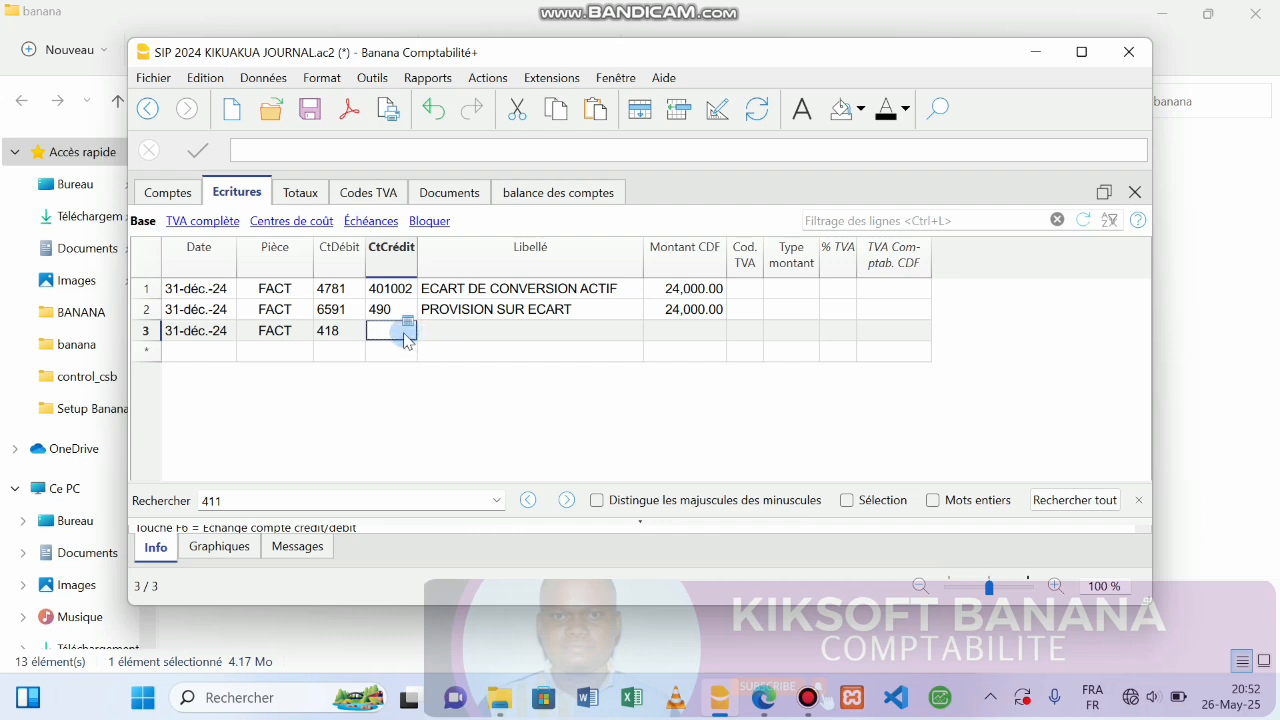
Give row 3 credit account 7011 and the label FACTURE, with the window maximized.
text(7011)
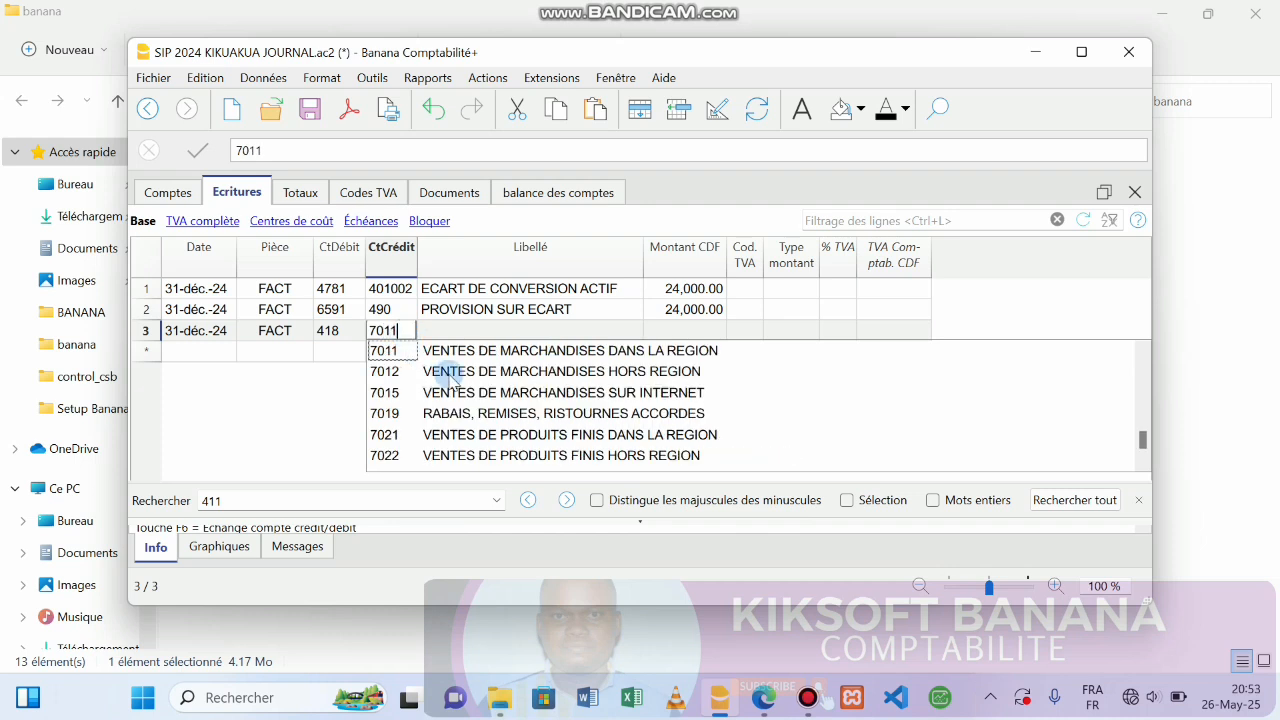
key(Return)
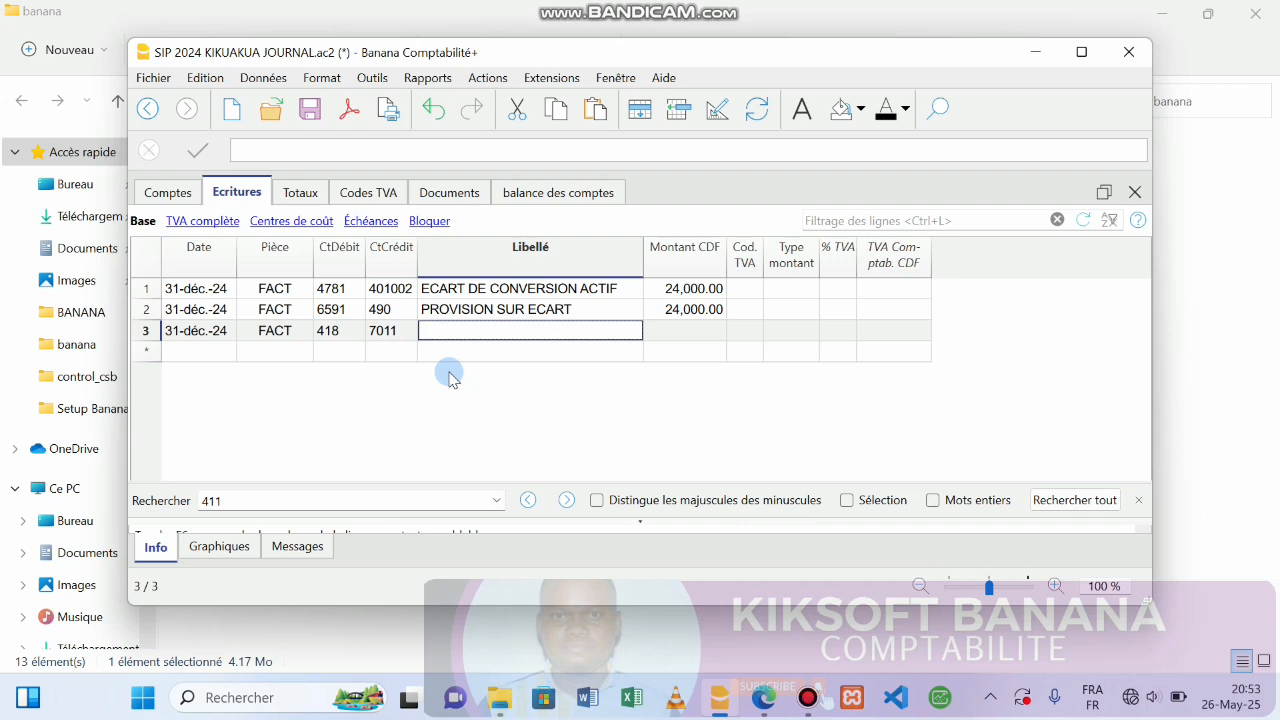
text(FACTURE)
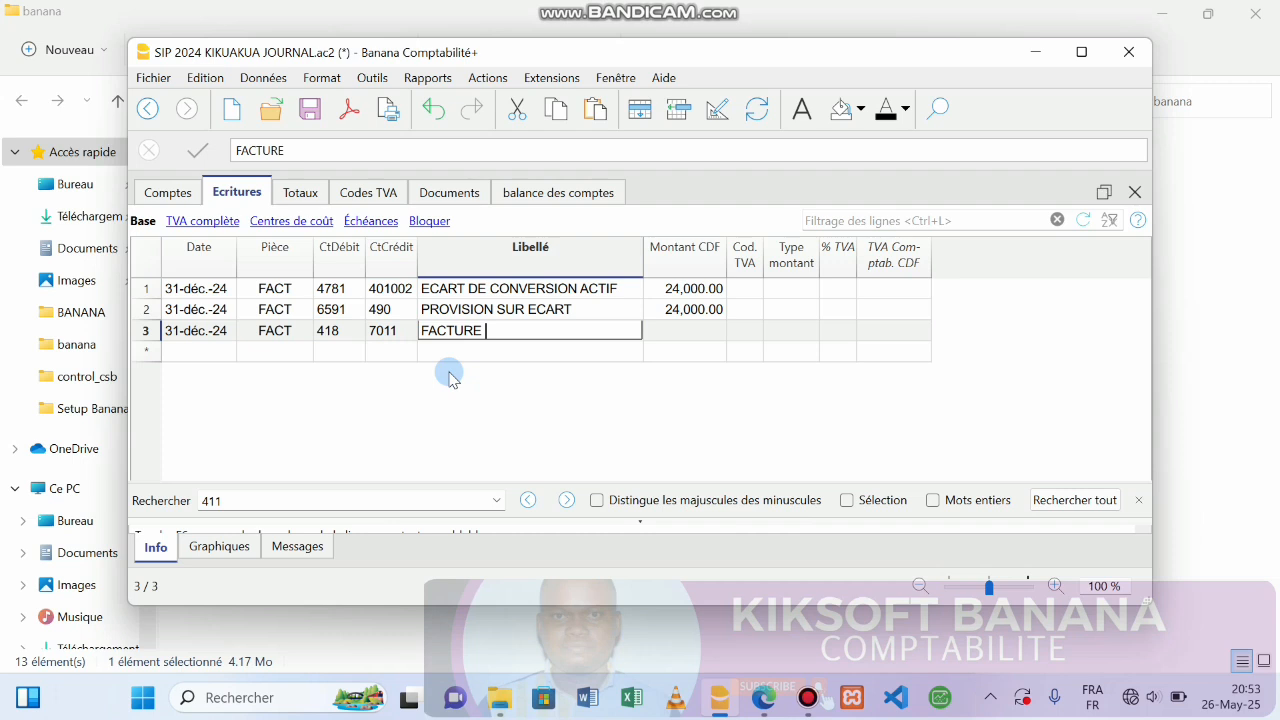
click(1080, 51)
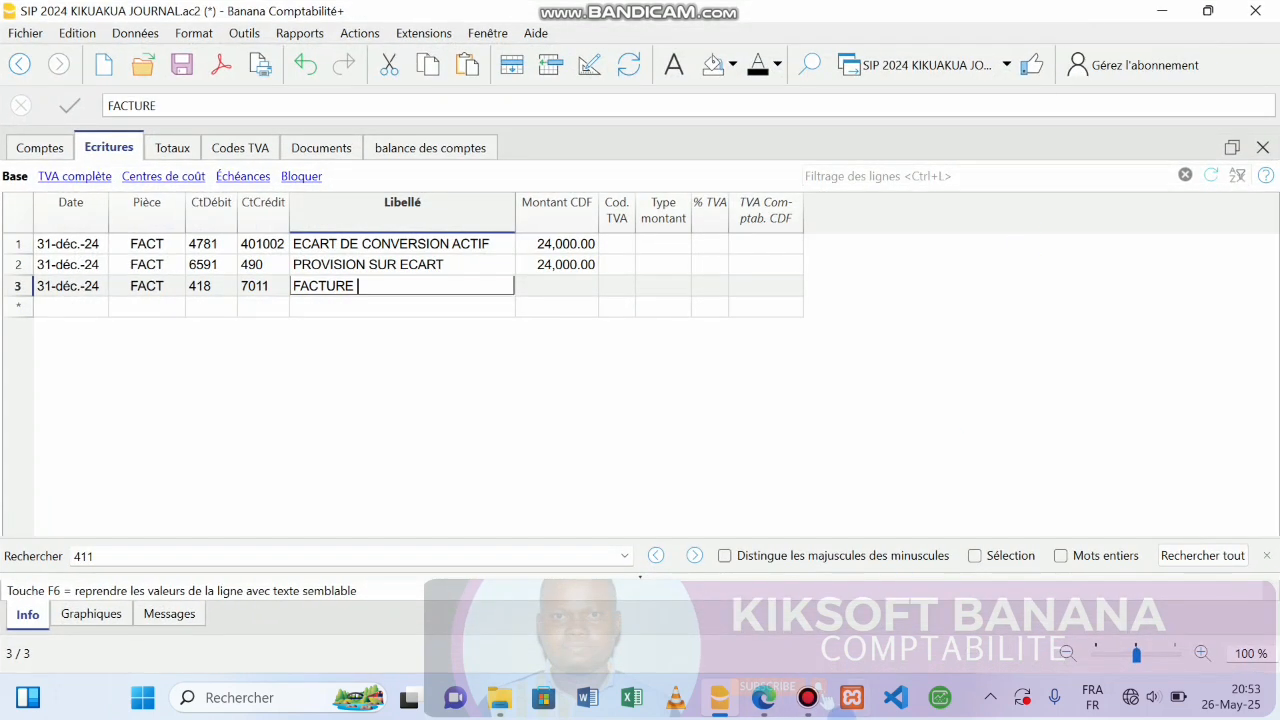
Checking the inventory PDF, label row 3 'FACTURE N°9' with amount 100,000.00 CDF.
click(764, 699)
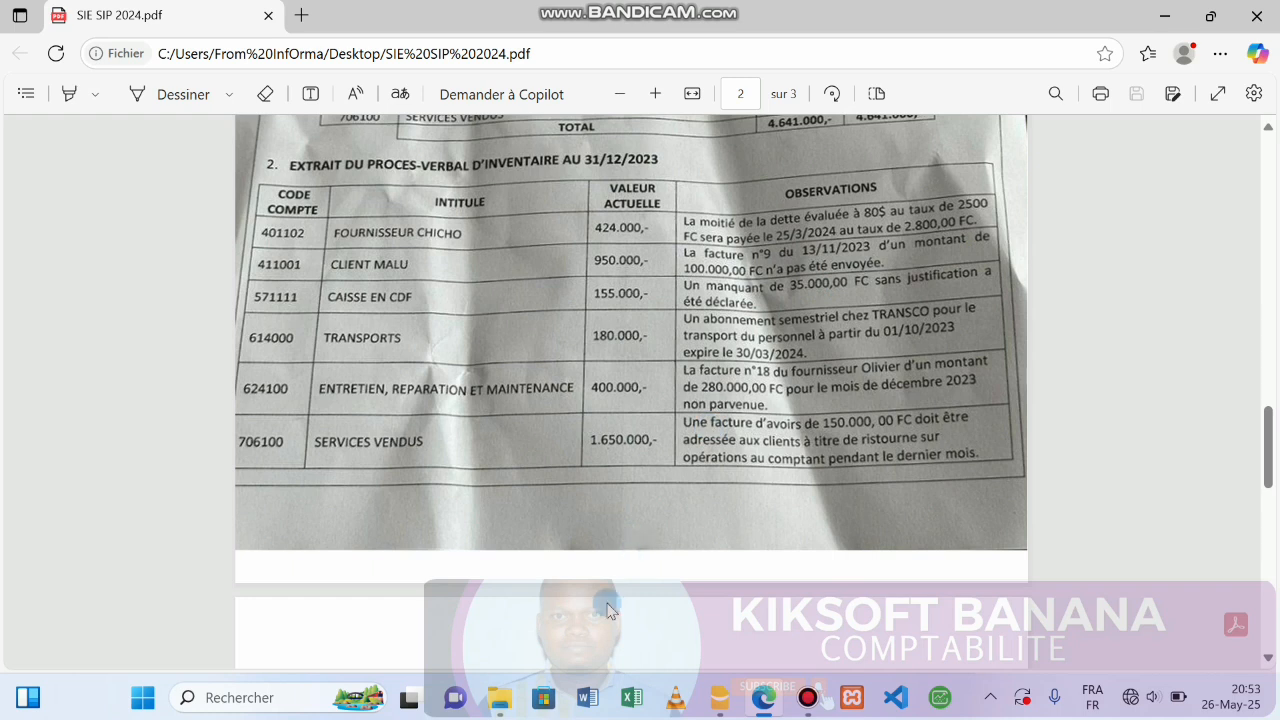
click(720, 700)
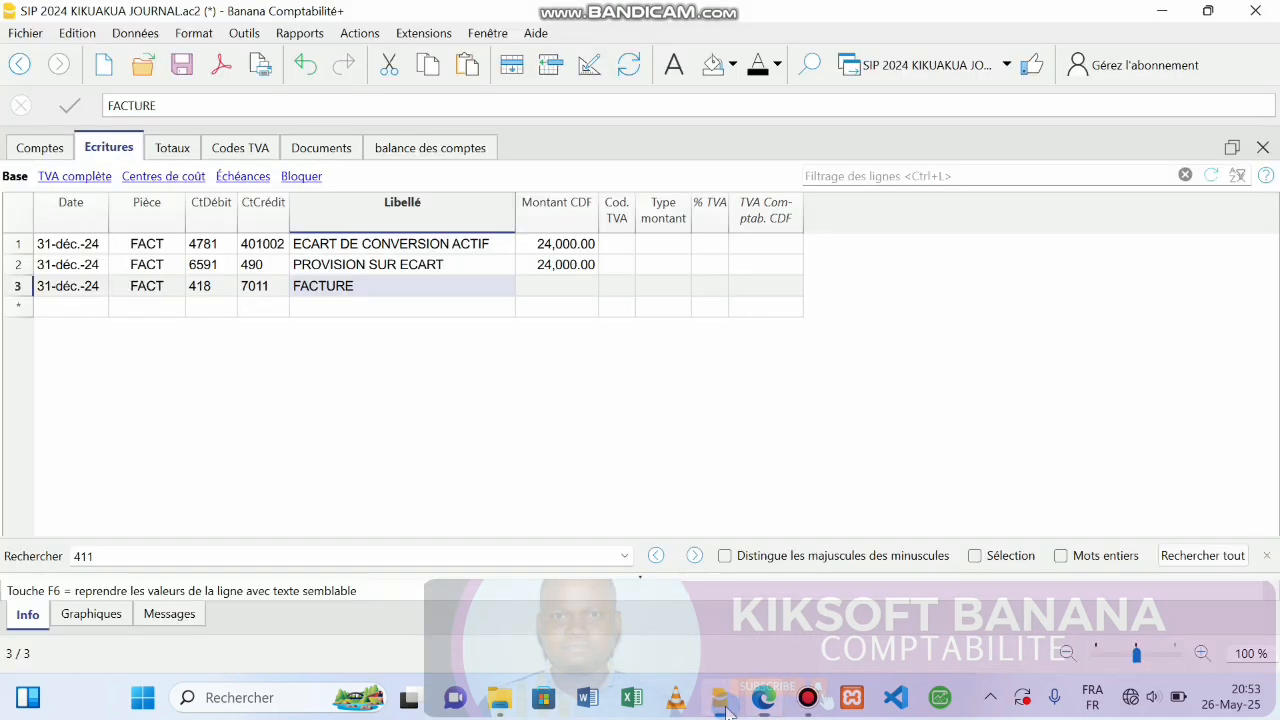
double_click(436, 287)
text(N°9)
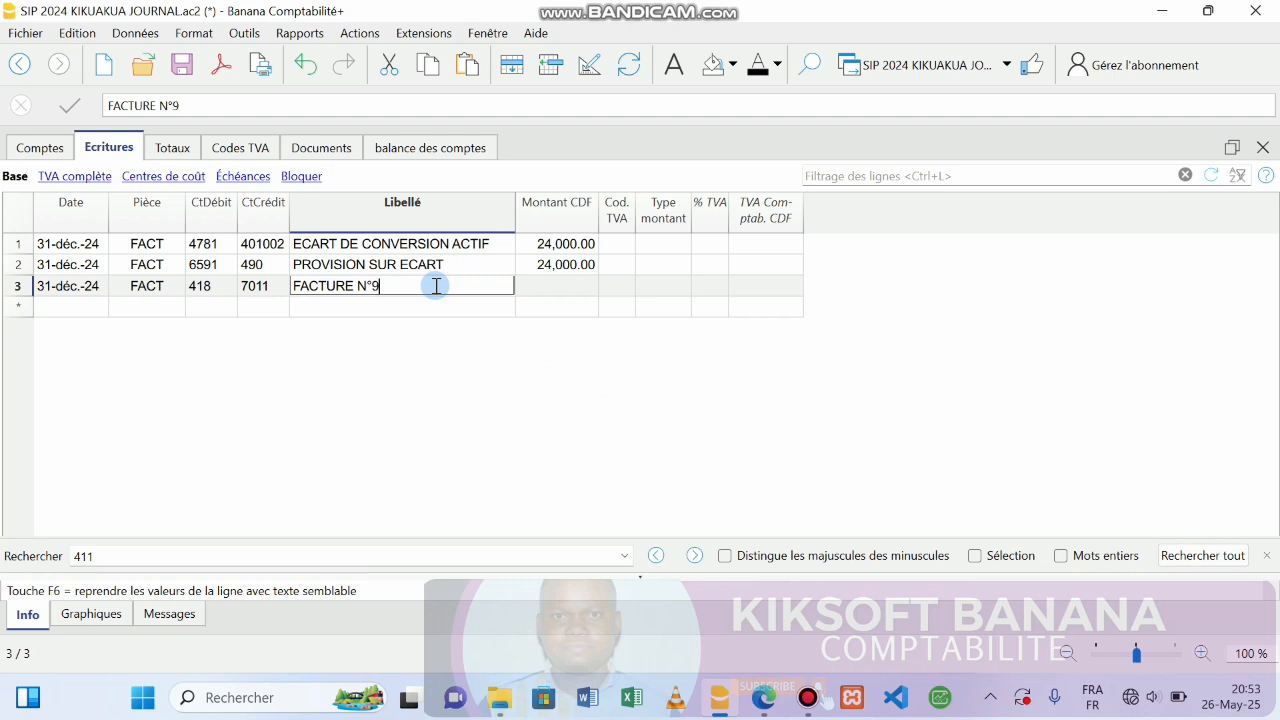
key(Tab)
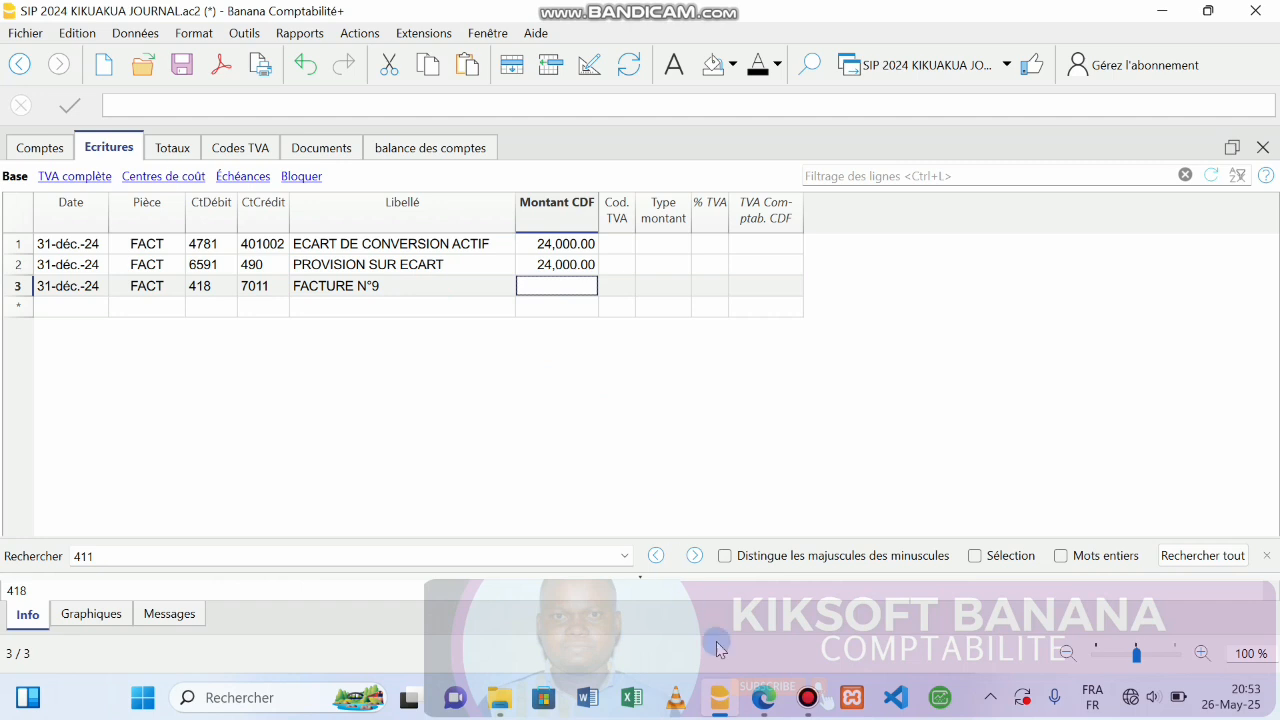
click(755, 699)
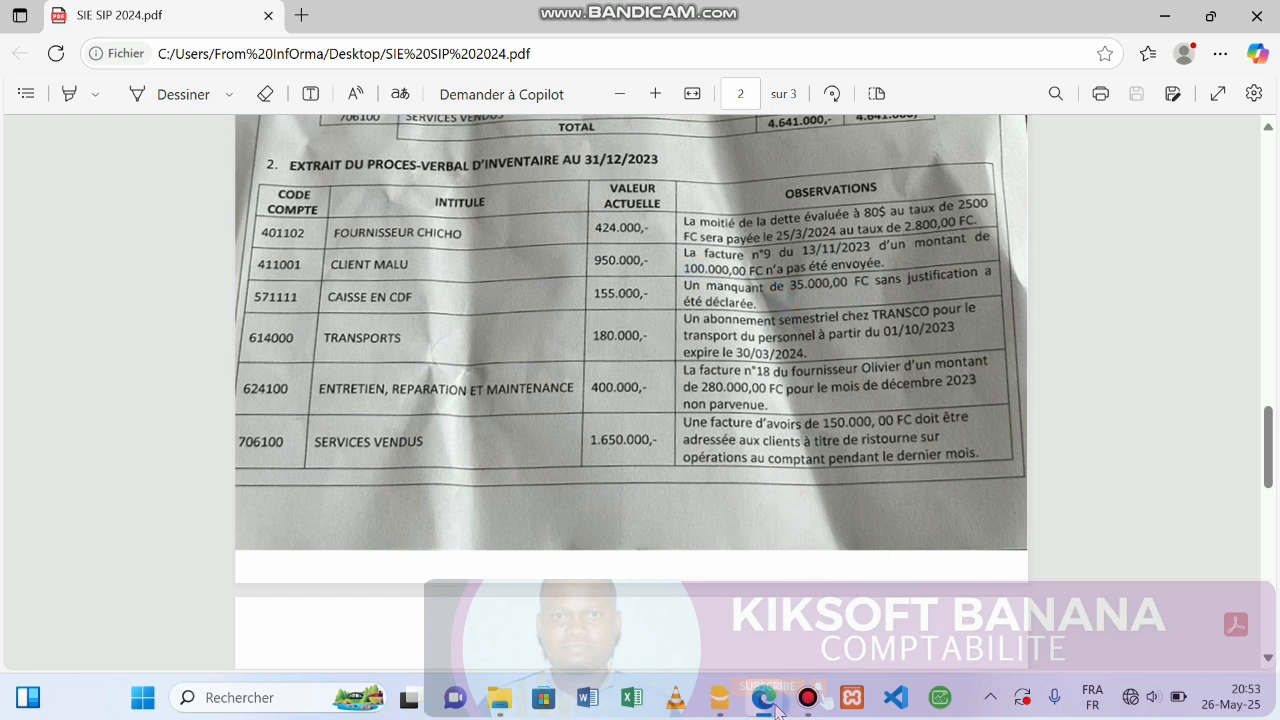
click(719, 697)
text(100000)
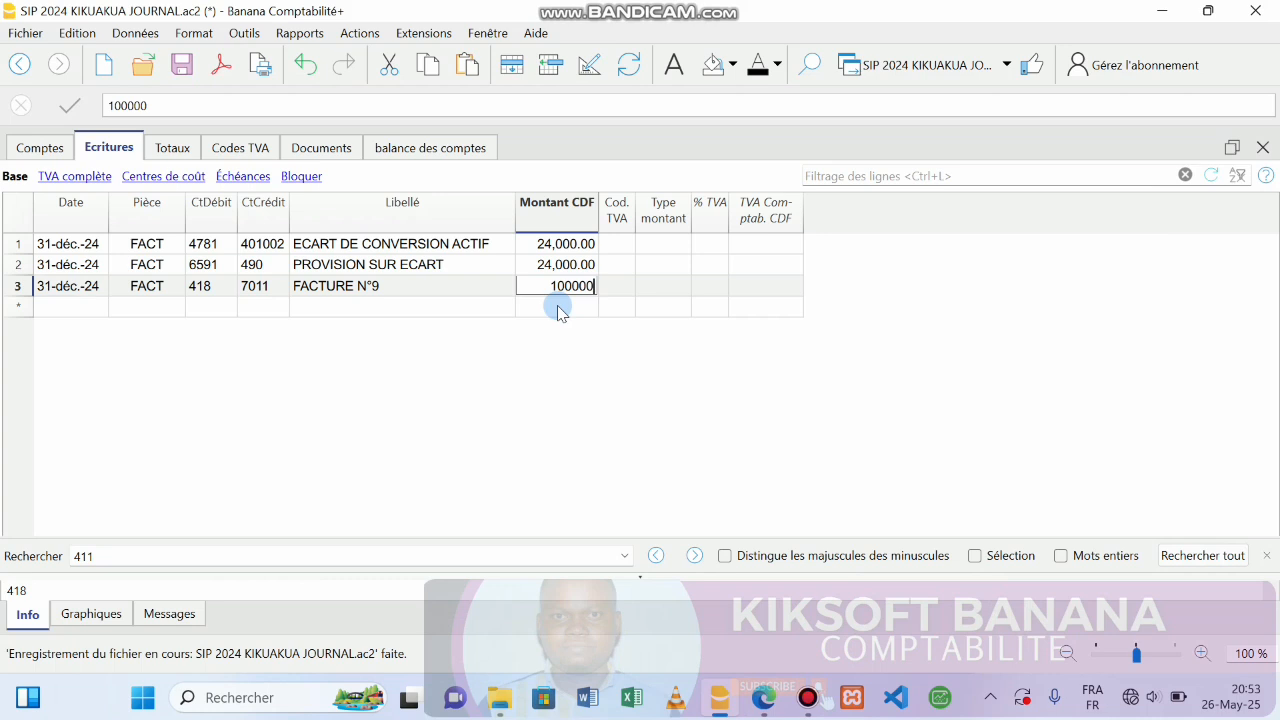
click(558, 312)
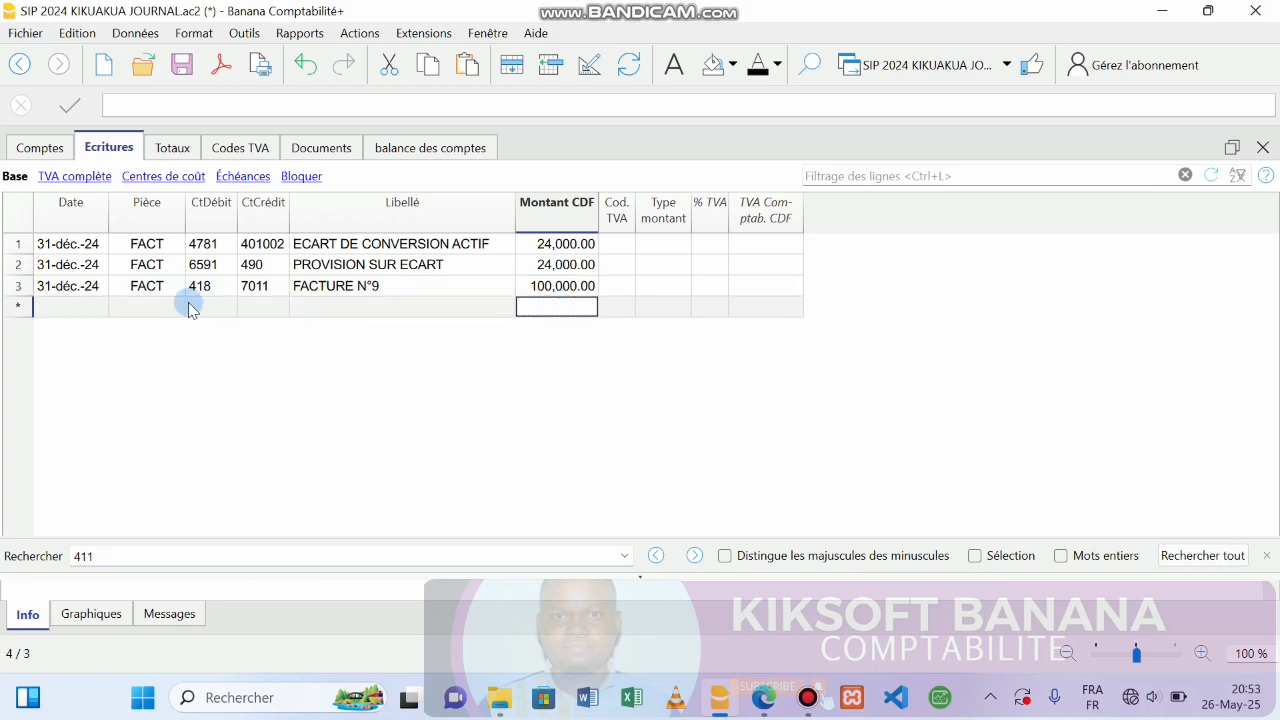
Enter row 4 dated 31-déc.-24, document FACT, debit 411001 and credit 418.
click(88, 307)
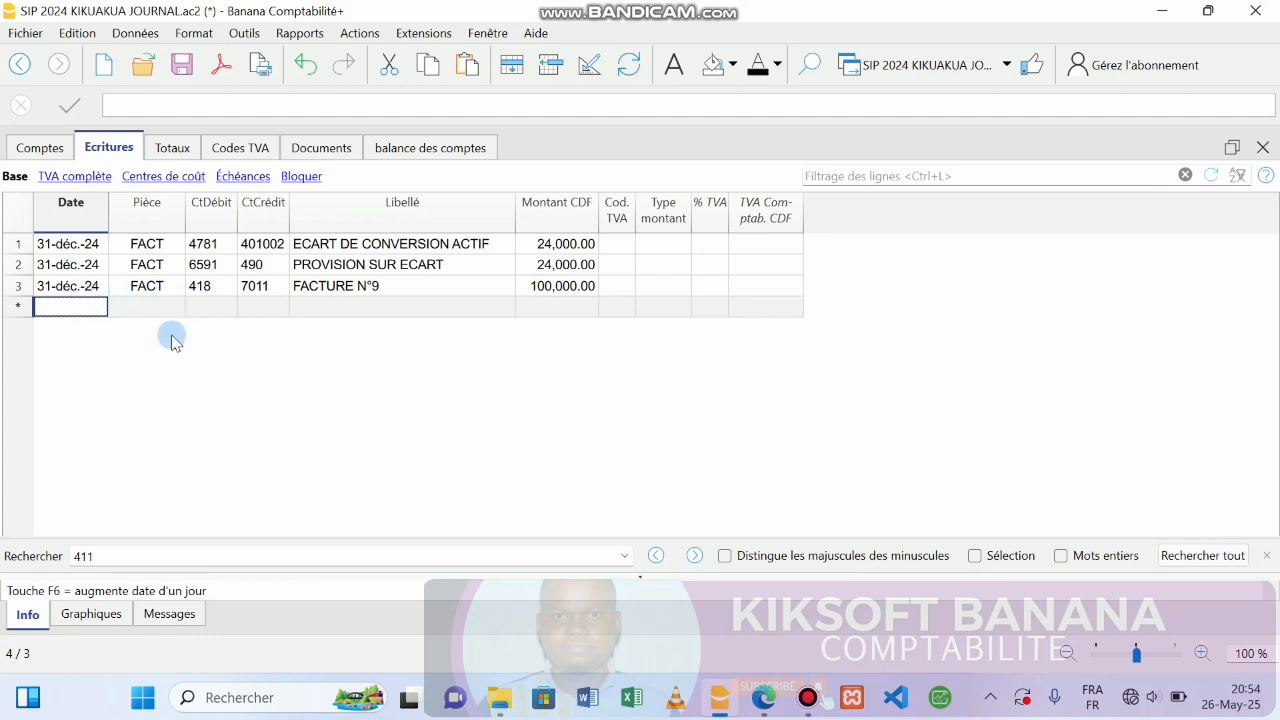
text(31)
key(Return)
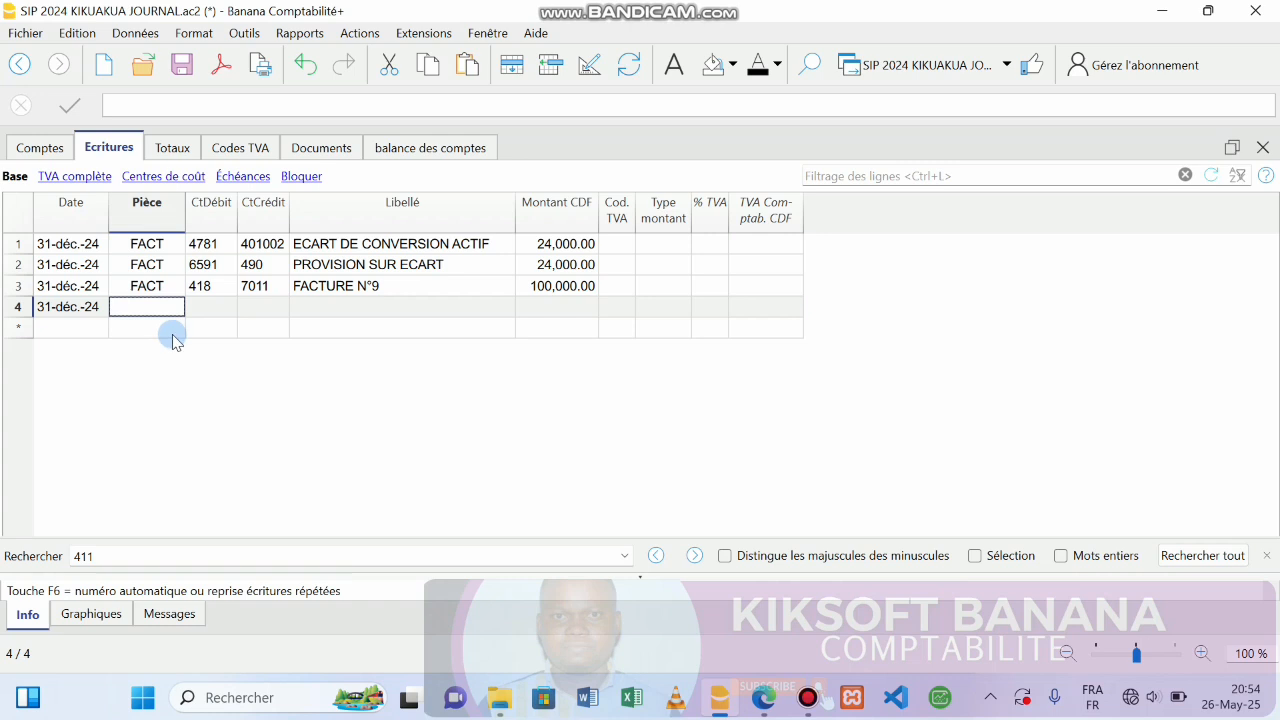
text(FACT)
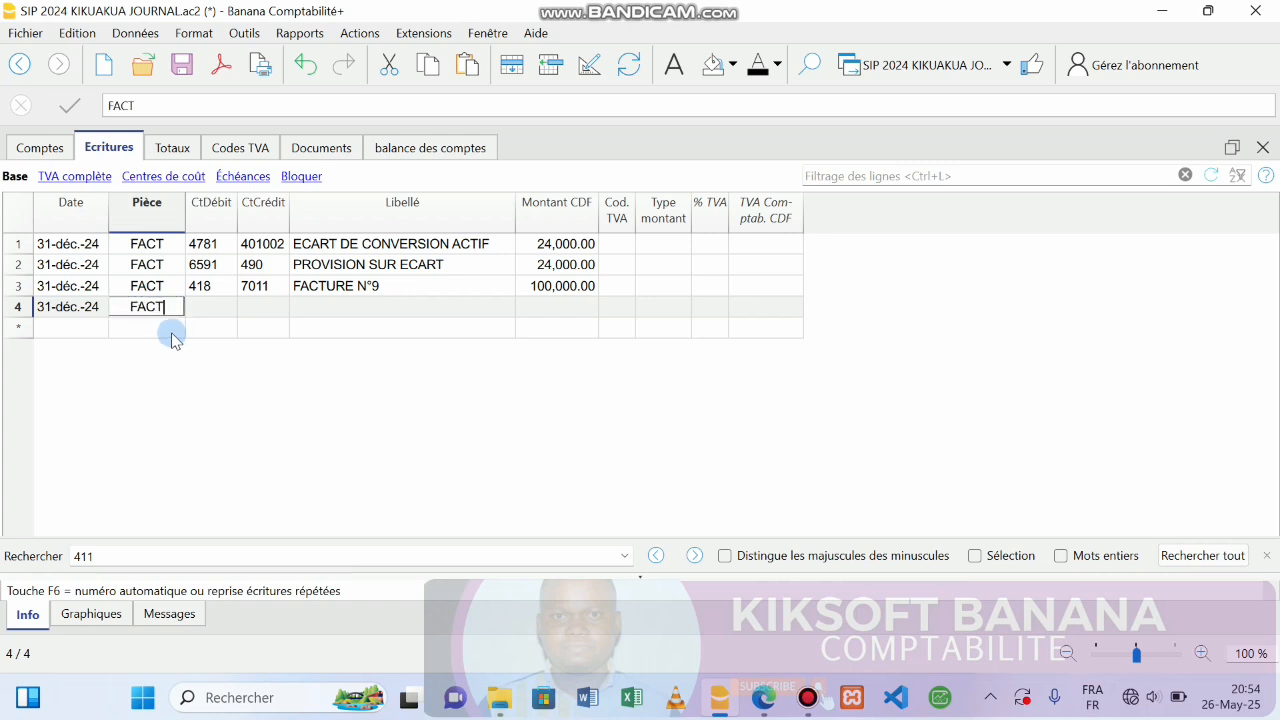
key(Return)
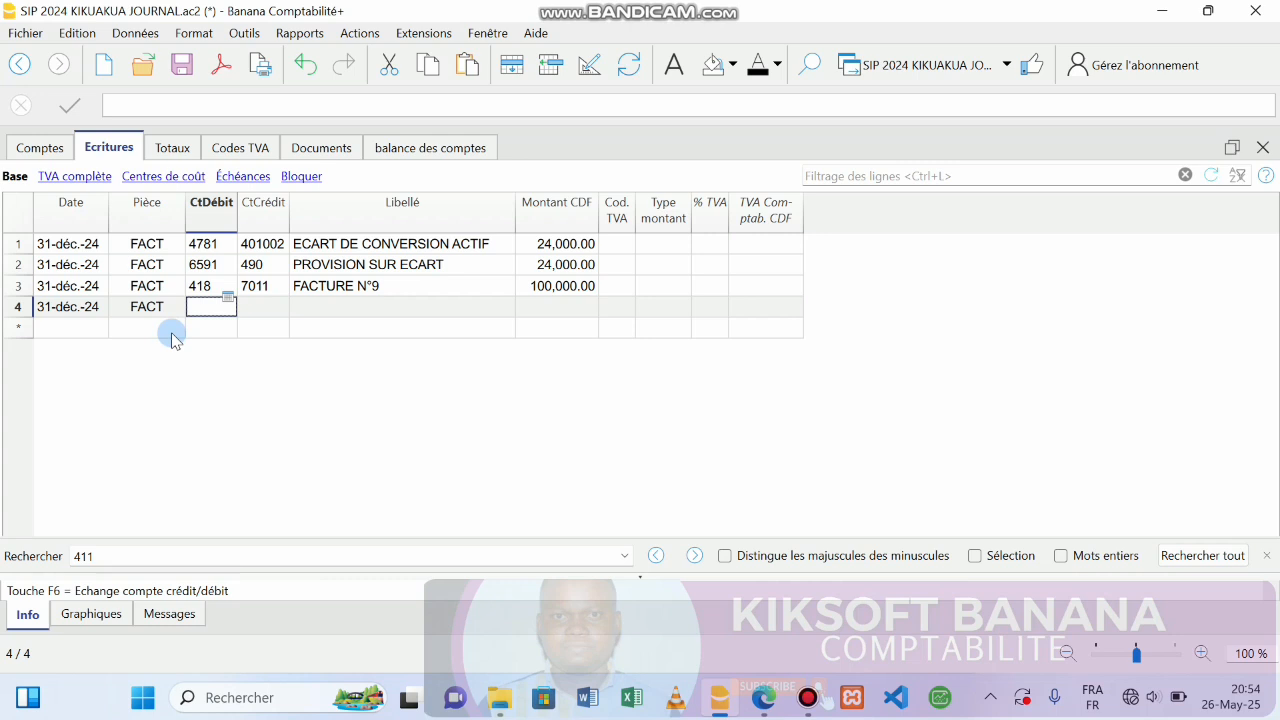
text(4)
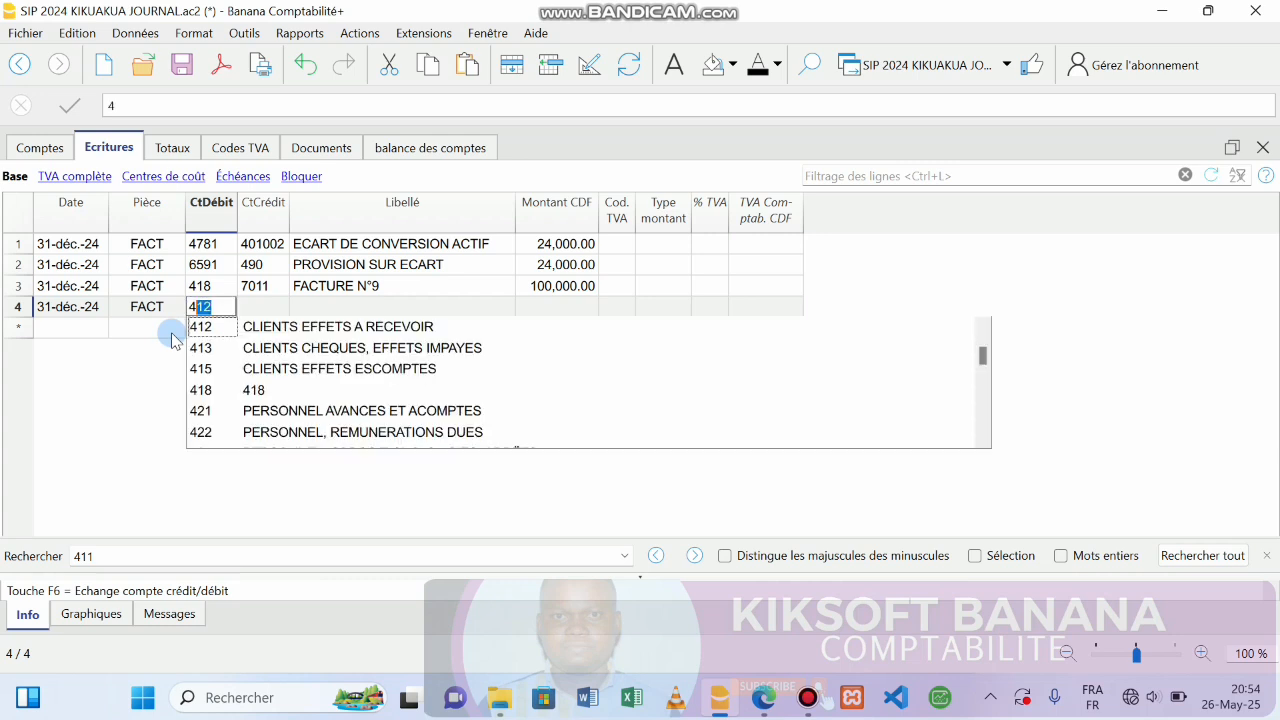
text(11)
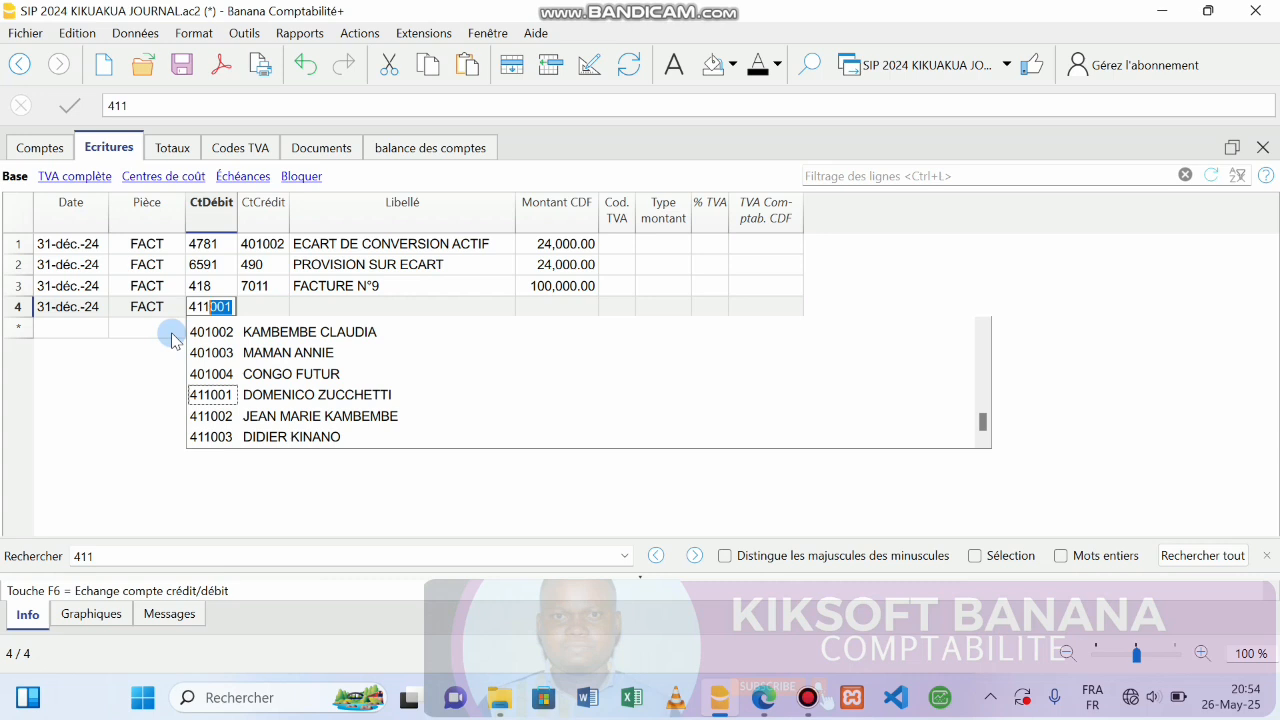
key(Return)
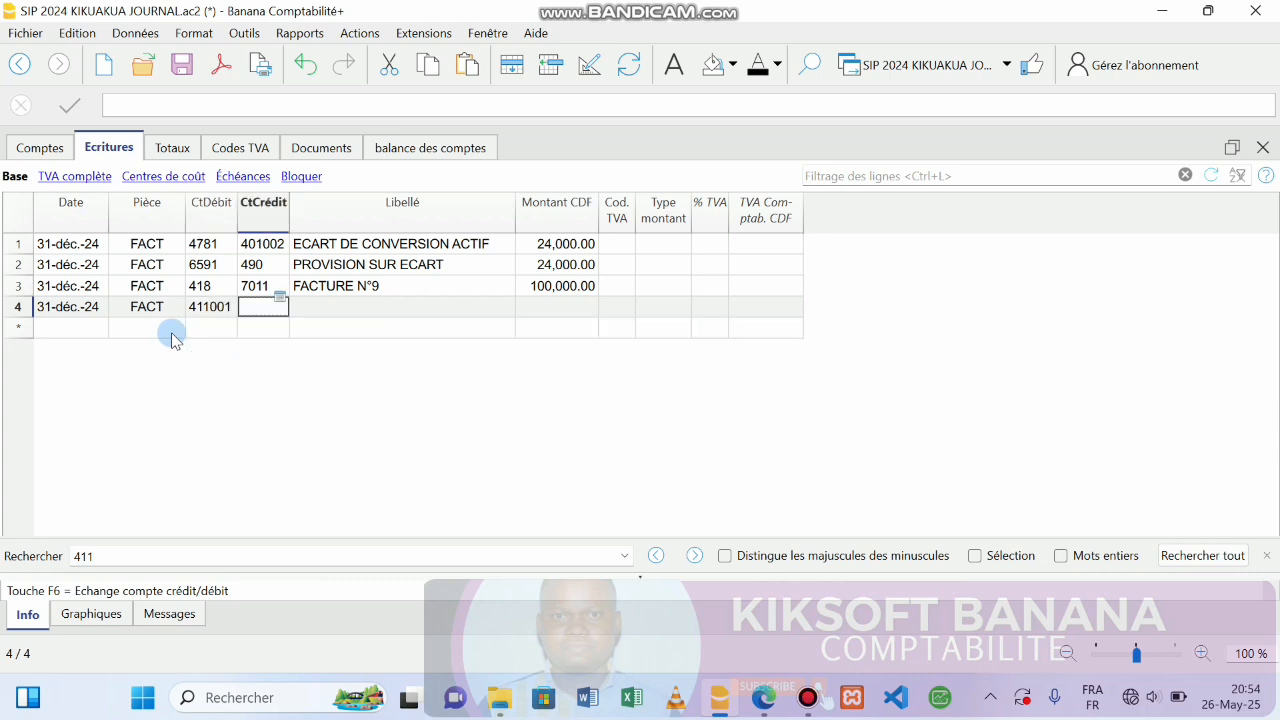
text(41)
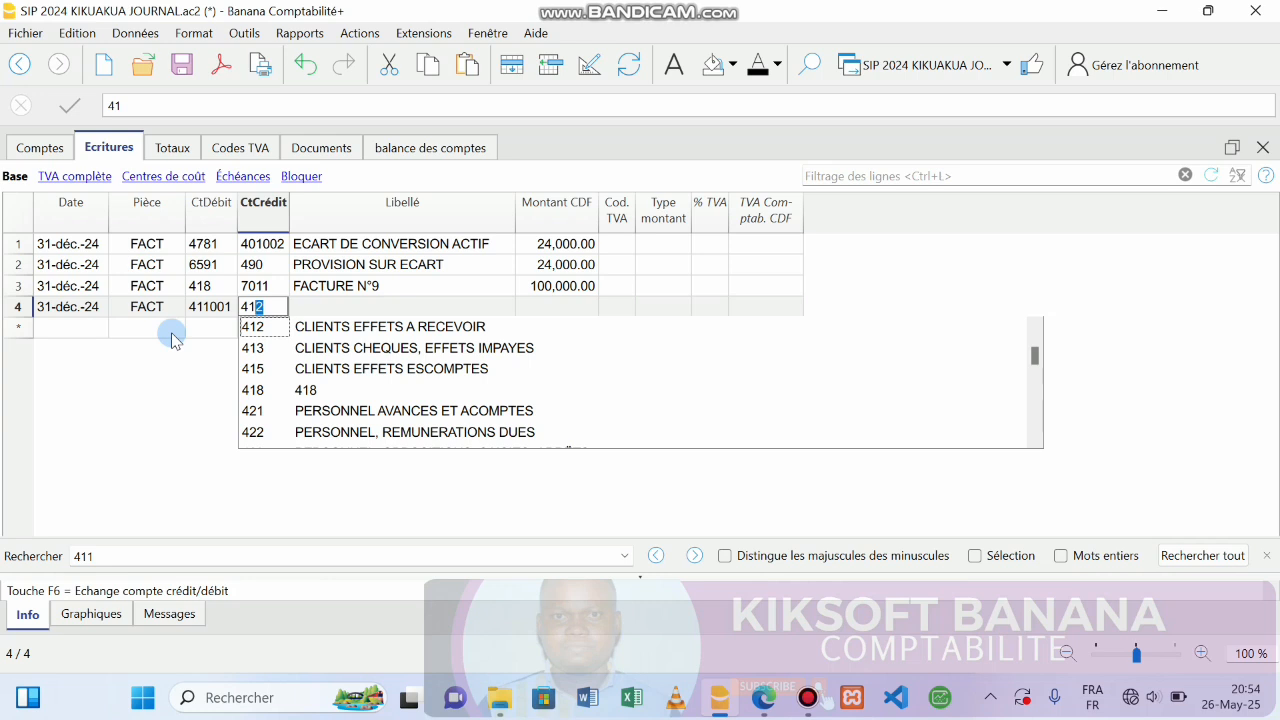
text(8)
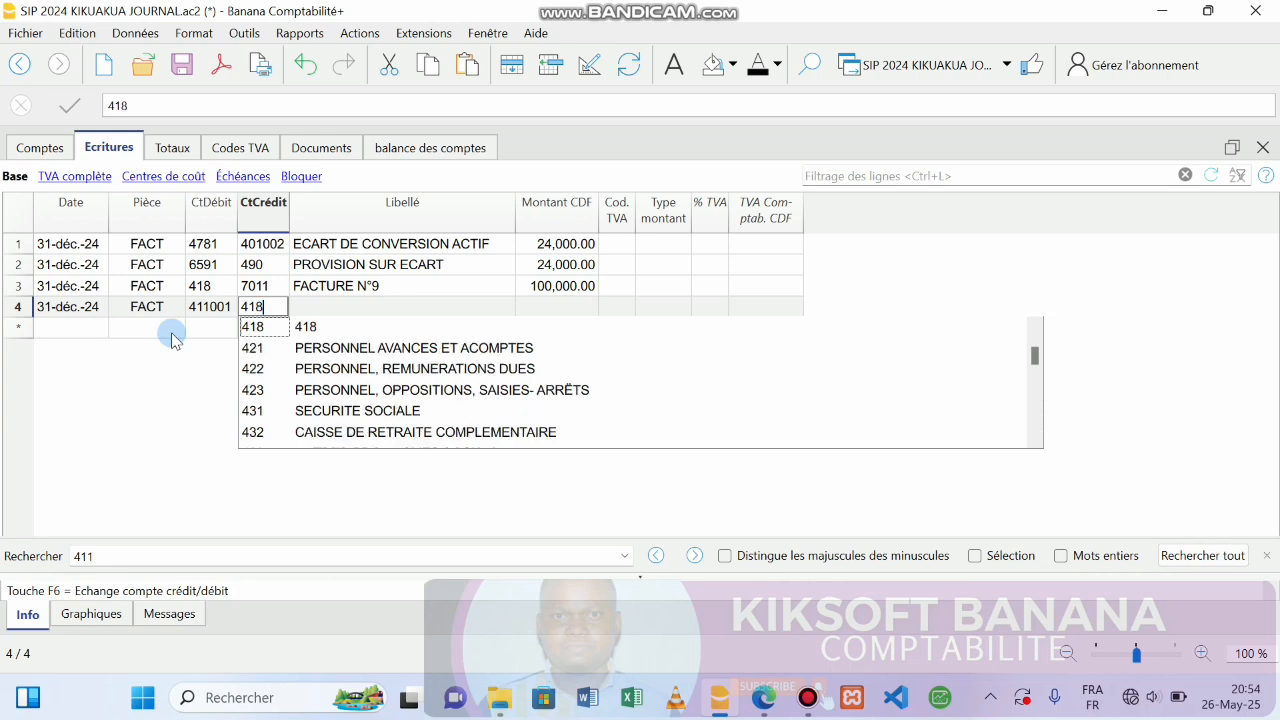
key(Return)
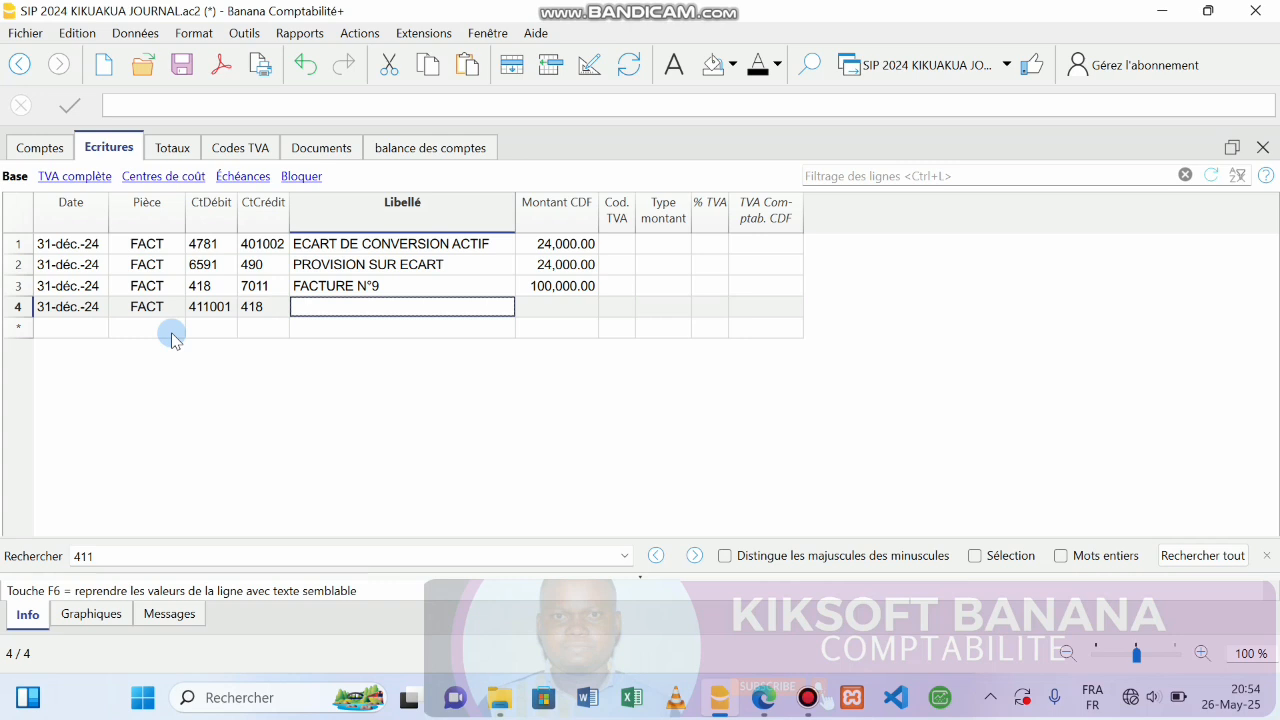
Give row 4 the label FACTURE N°9 and 100,000.00, then date row 5 31-déc.-24.
text(F)
text(QC)
key(BackSpace)
key(BackSpace)
text(ACT)
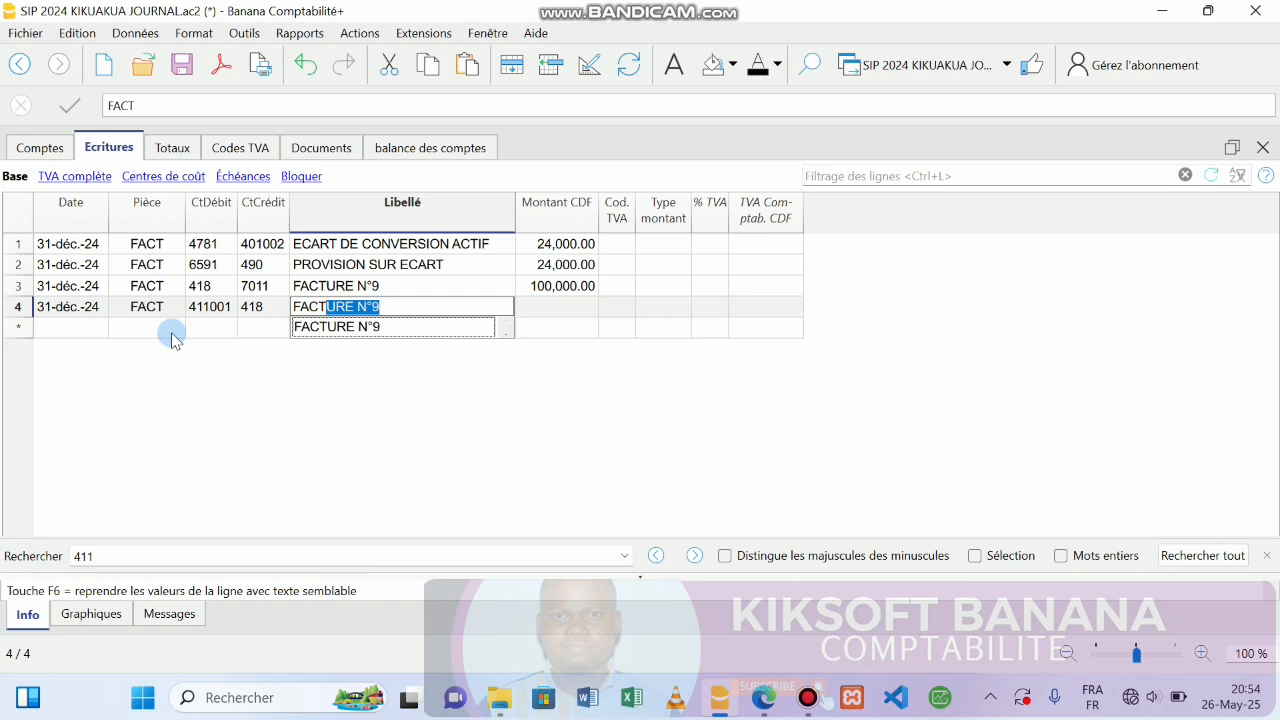
key(Return)
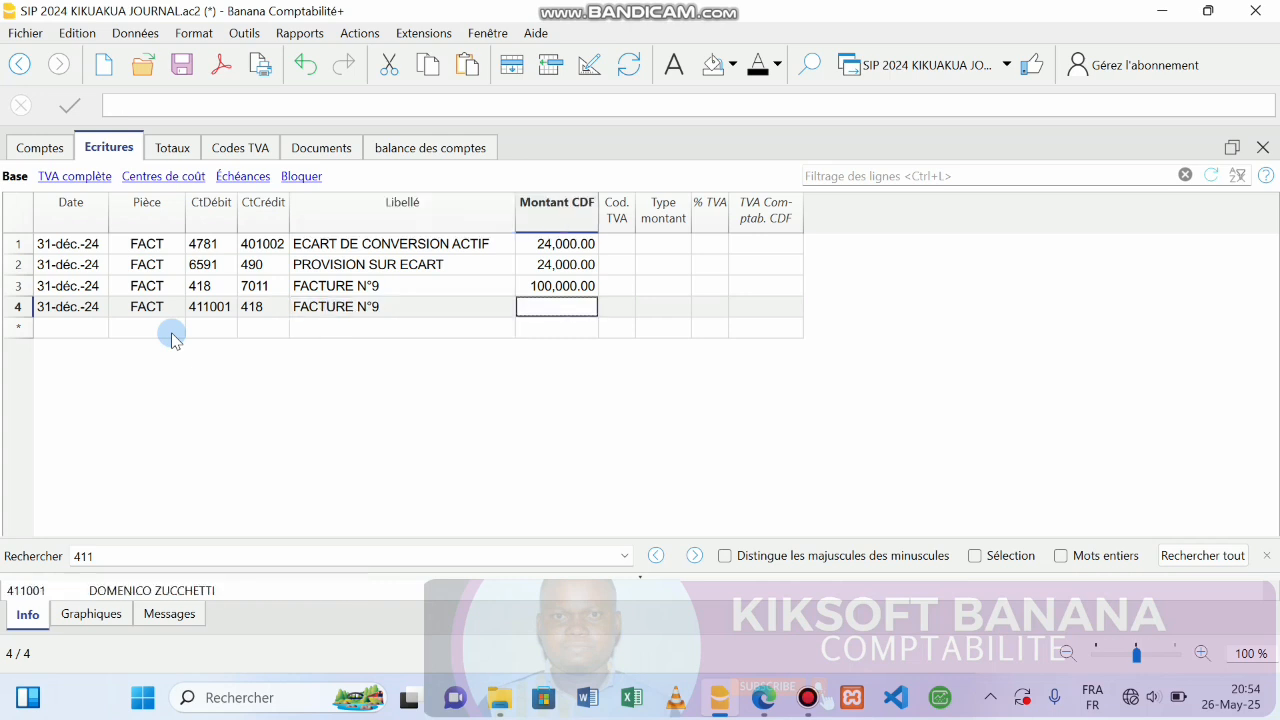
text(100,000)
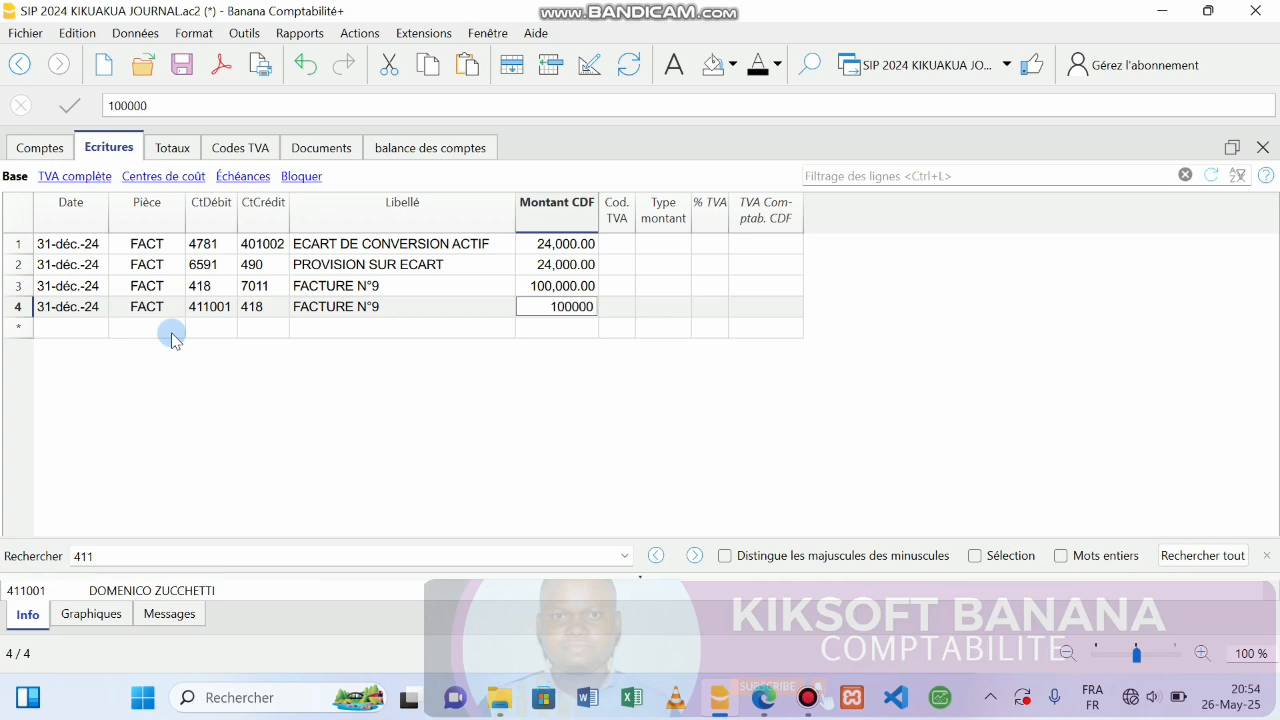
key(Return)
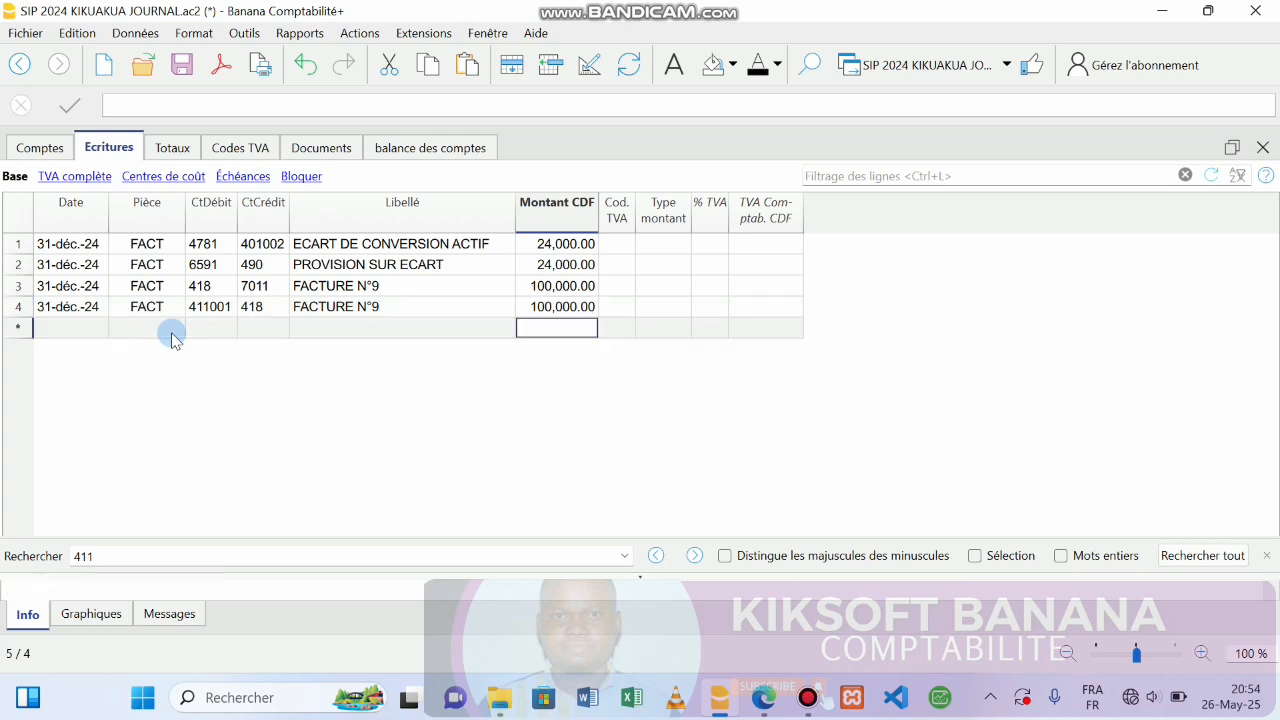
click(88, 332)
text(31)
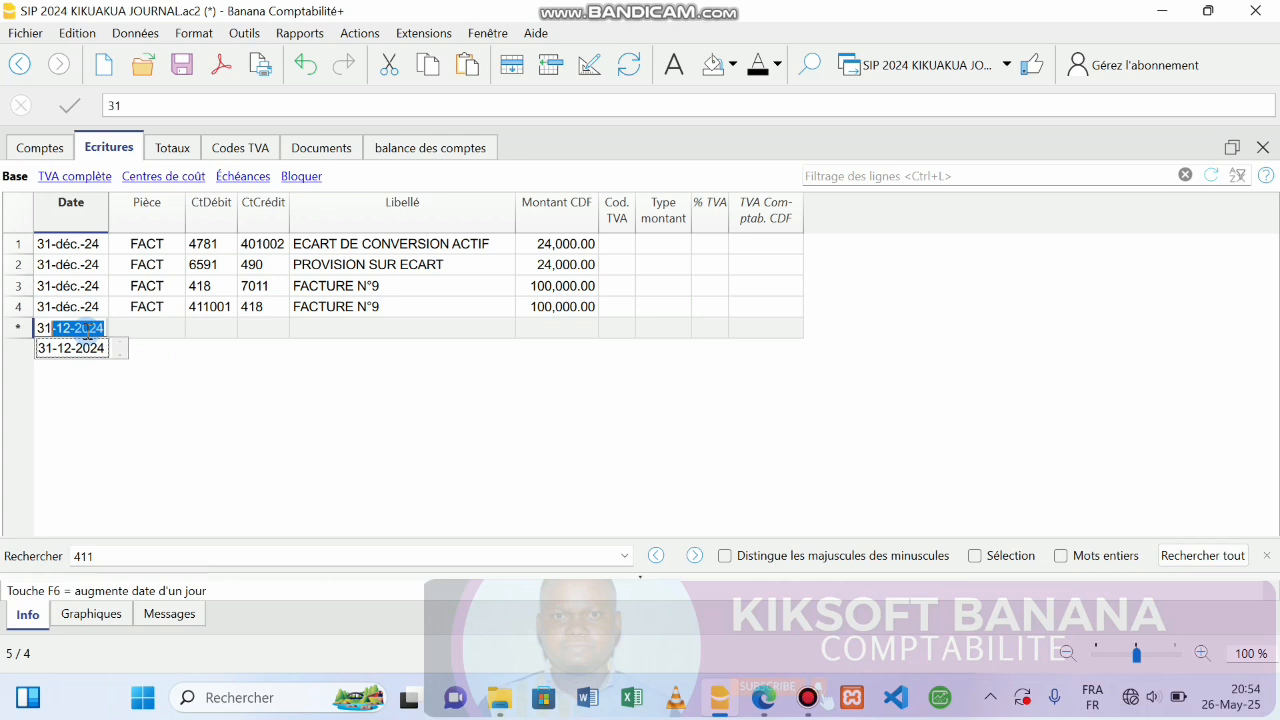
key(Return)
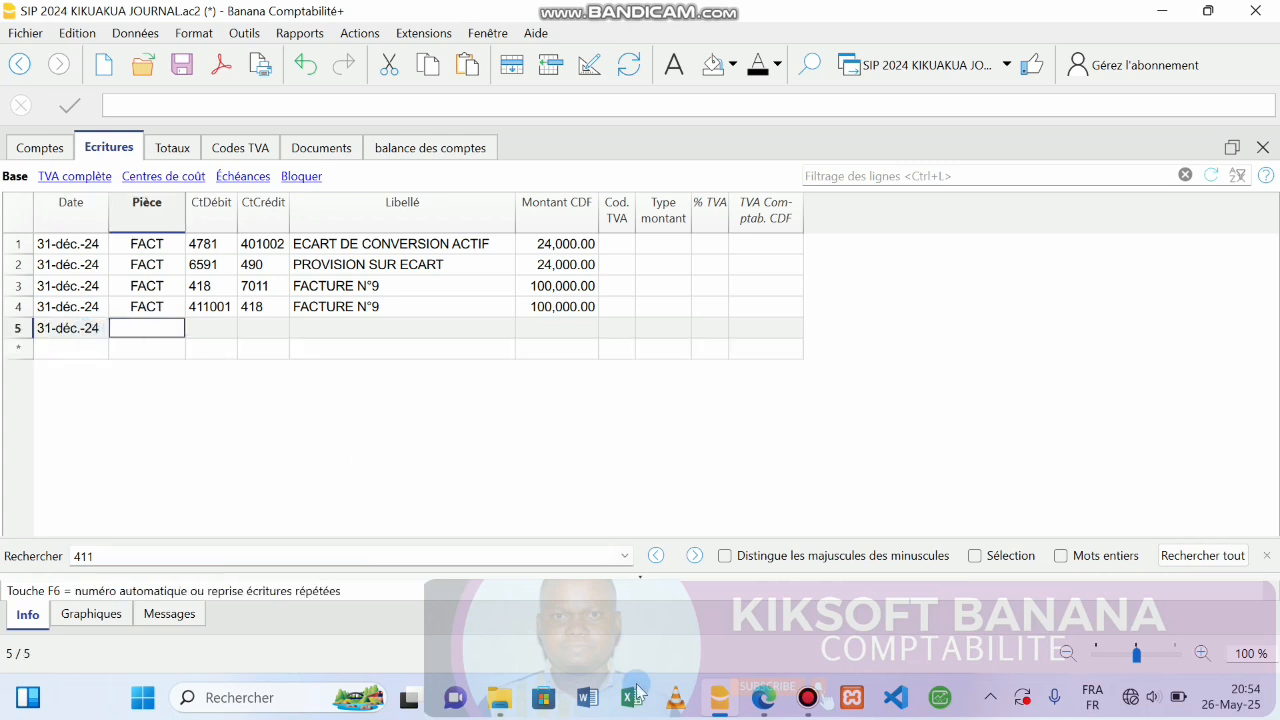
click(760, 705)
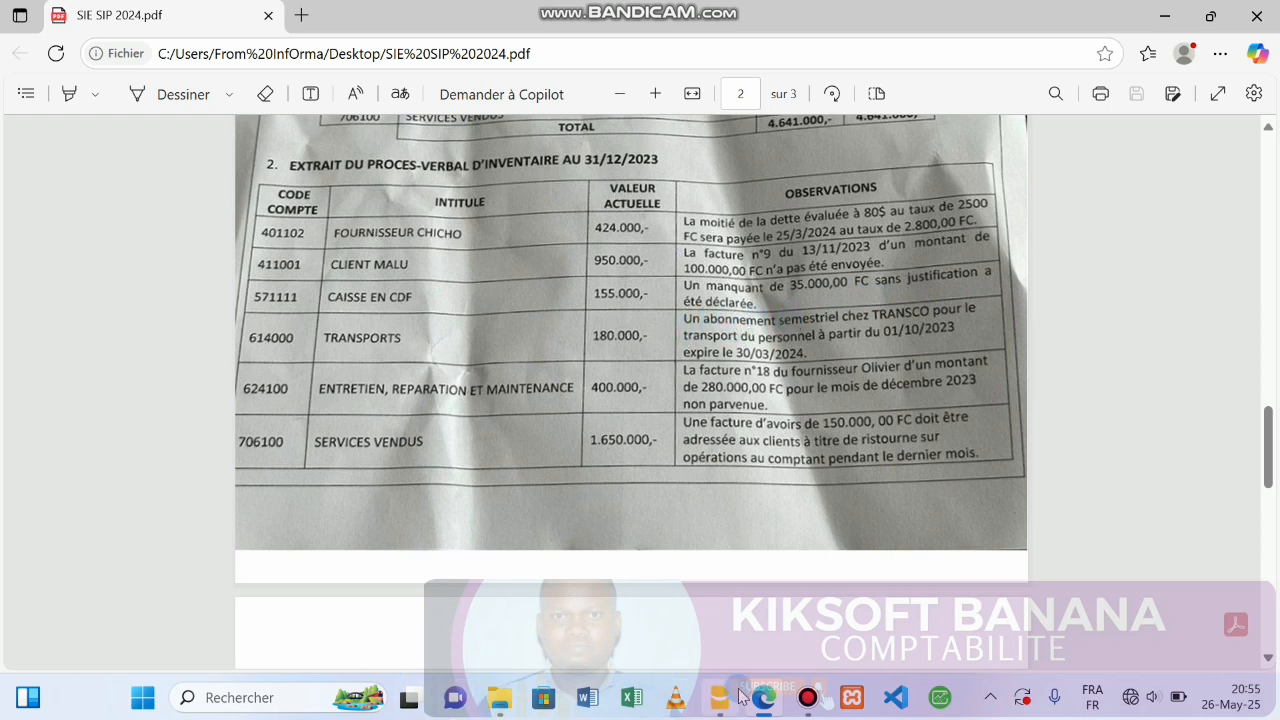
mouse_move(768, 705)
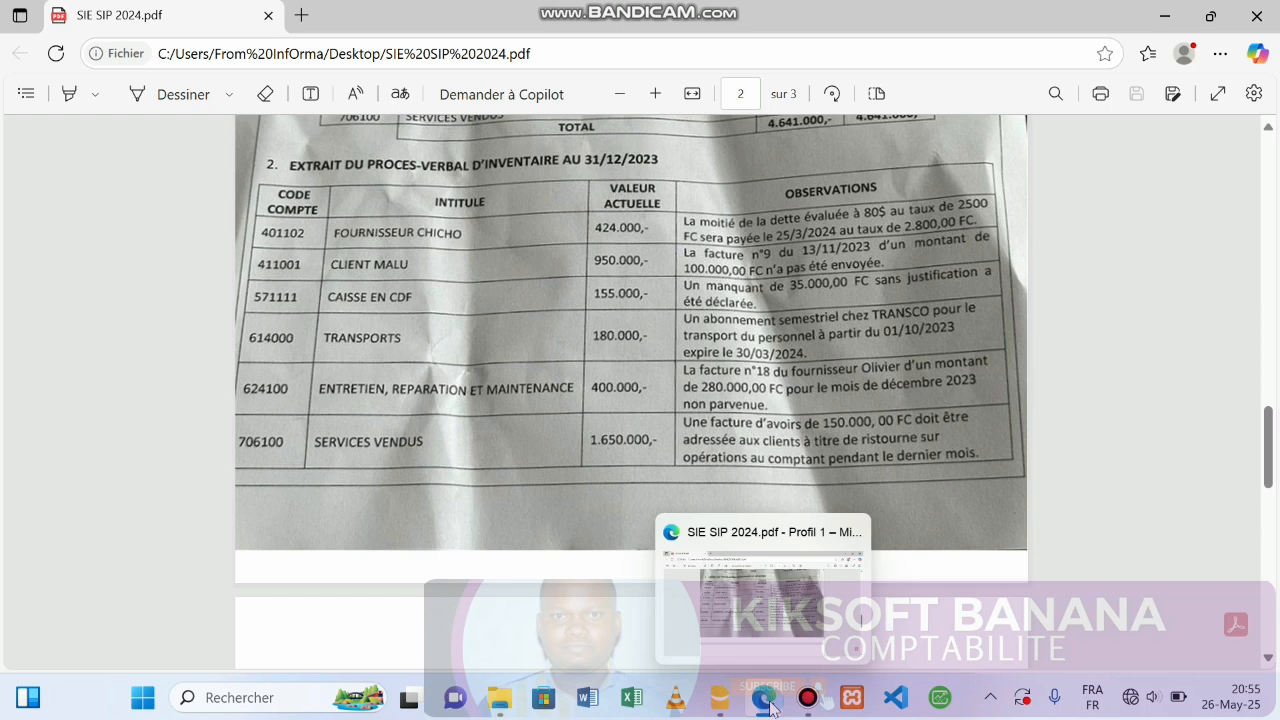
click(720, 699)
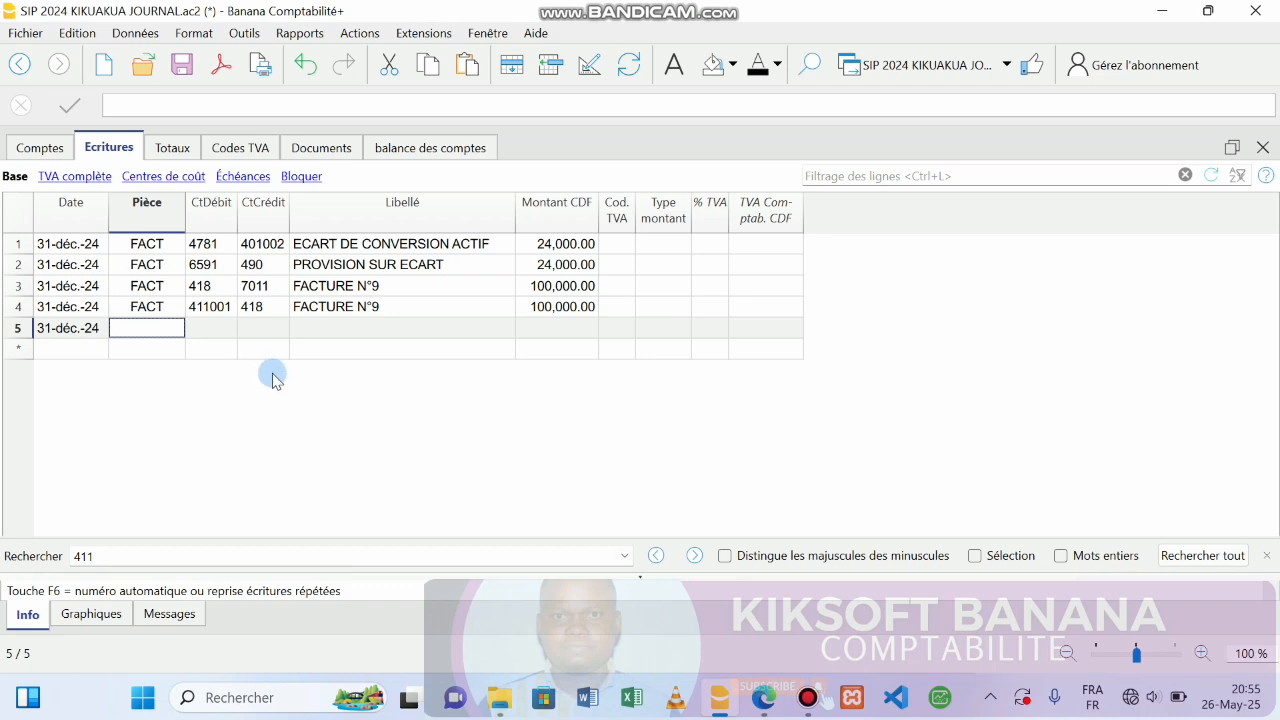
Give row 5 document BSC, debit account 6598 and credit account 5711.
text(BSC)
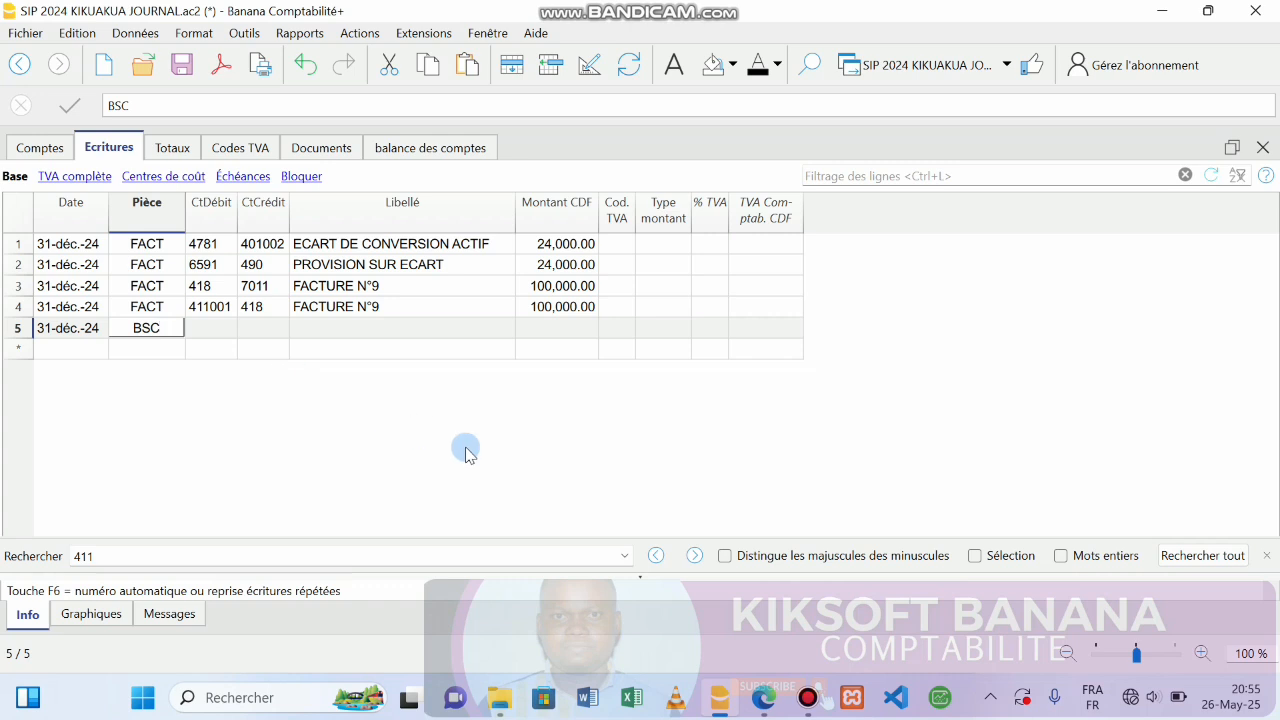
click(760, 705)
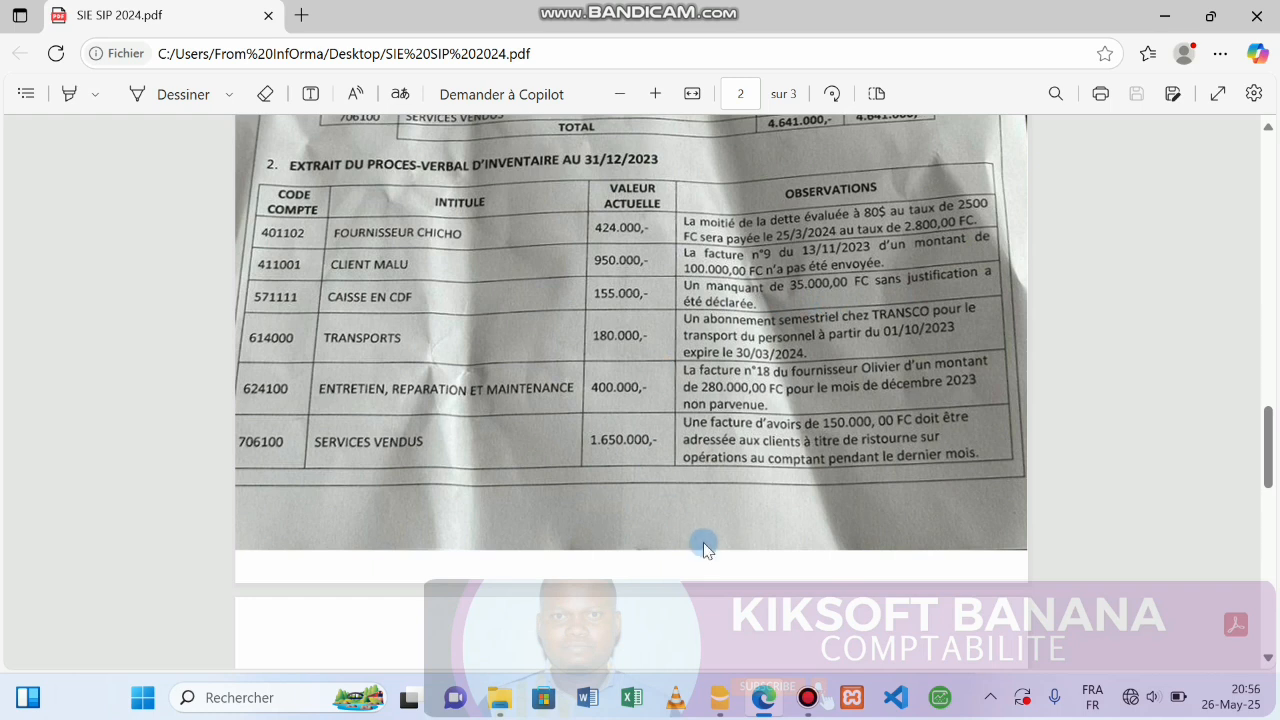
click(720, 700)
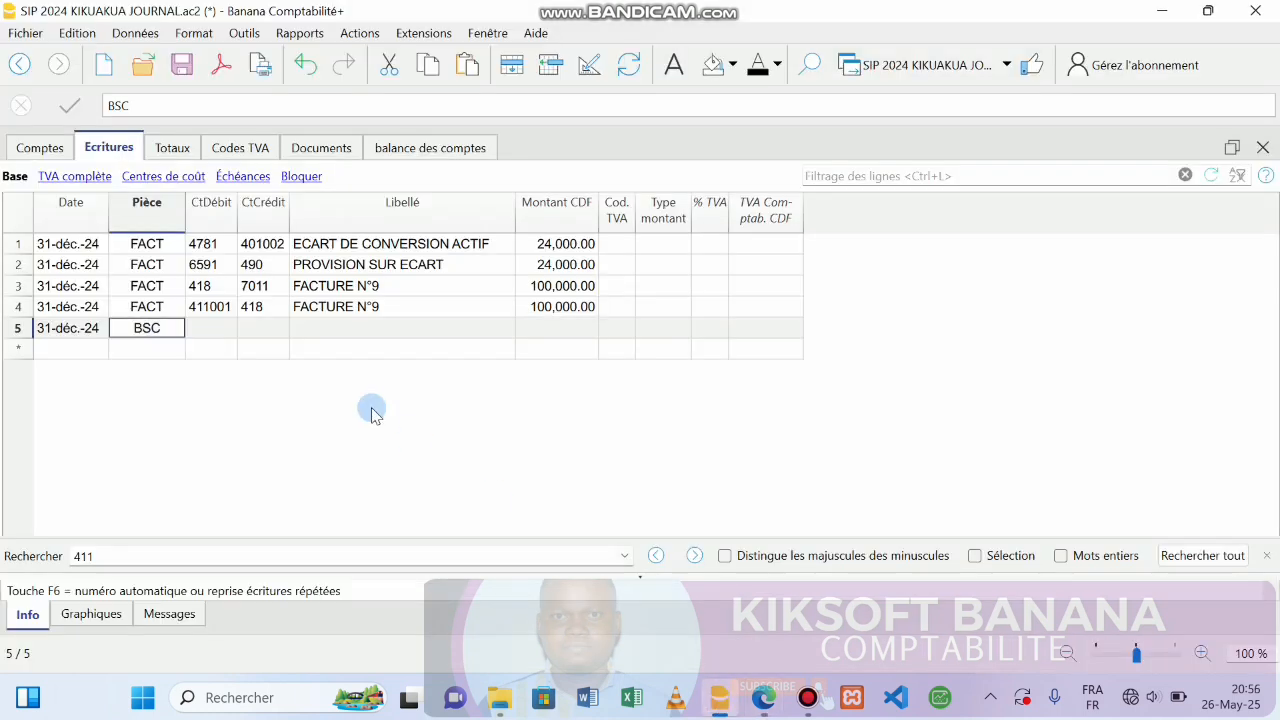
click(205, 330)
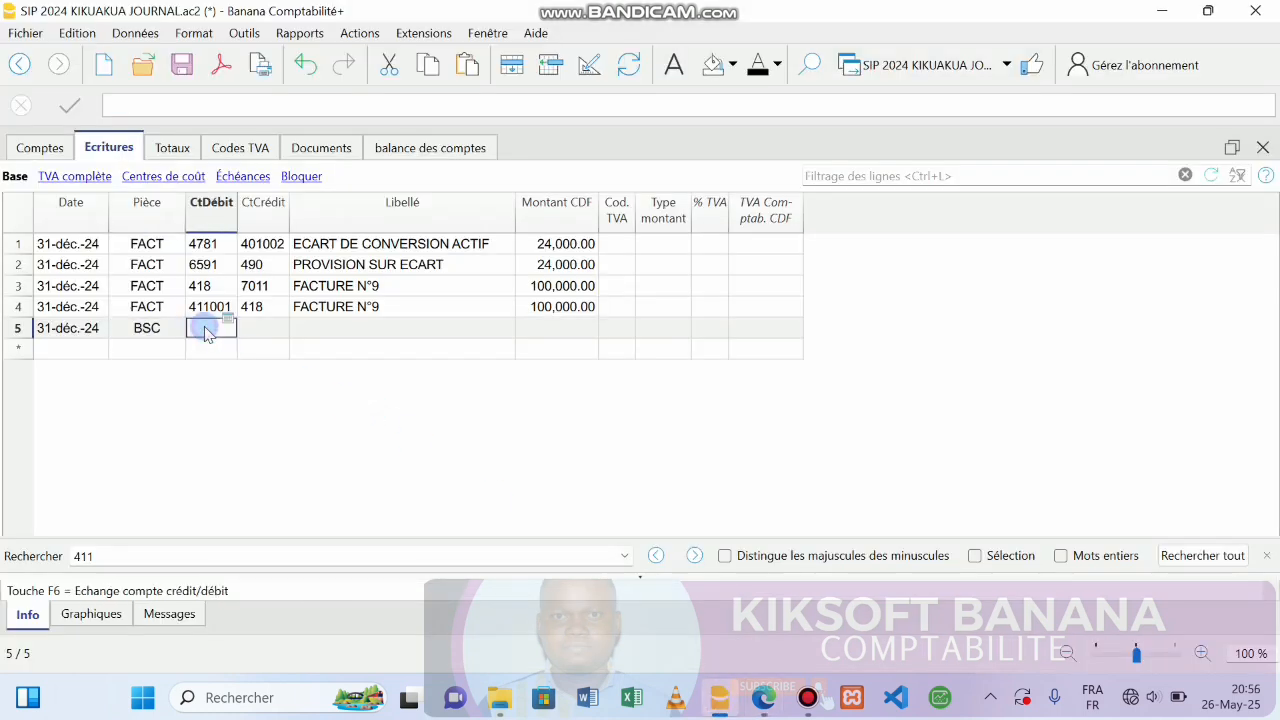
text(65)
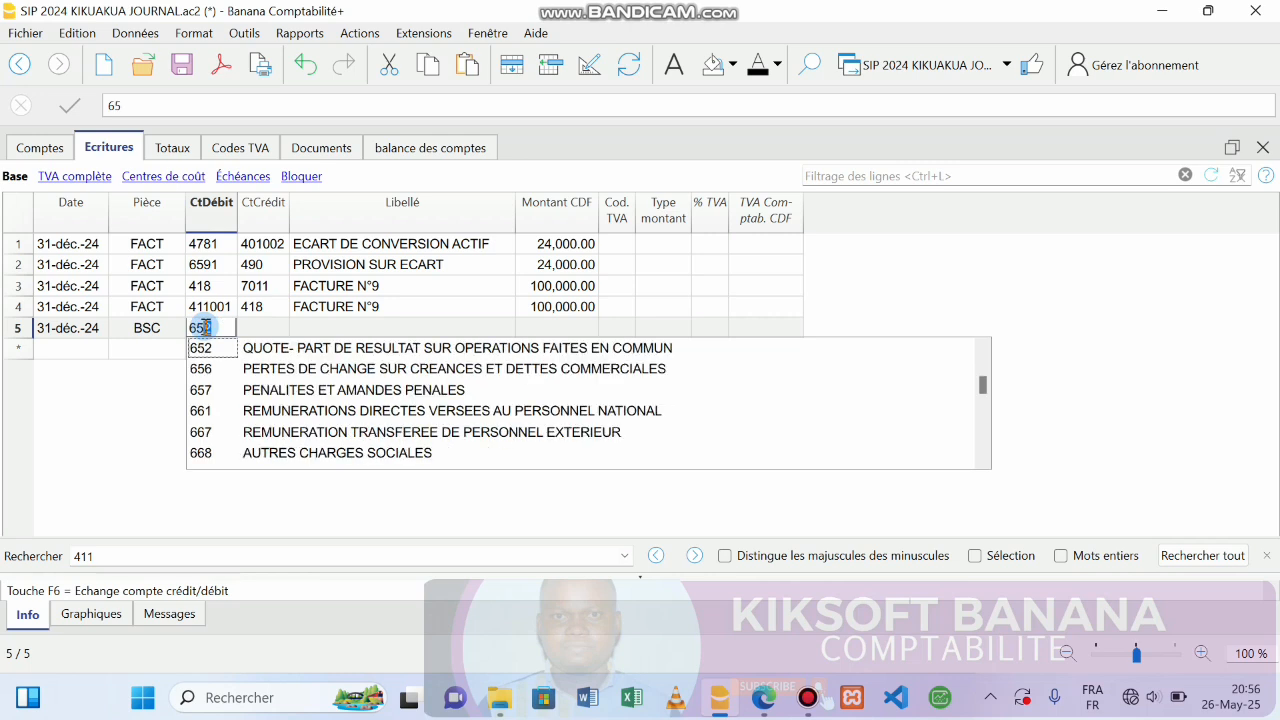
text(98)
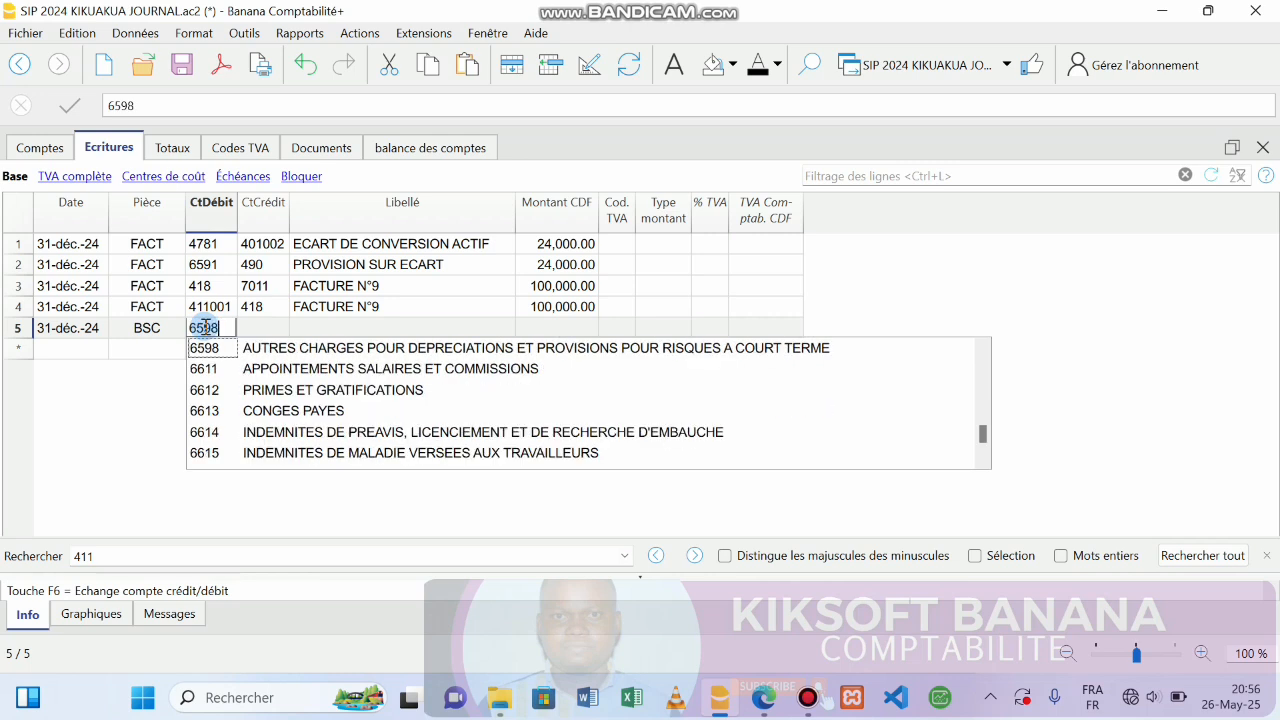
key(Return)
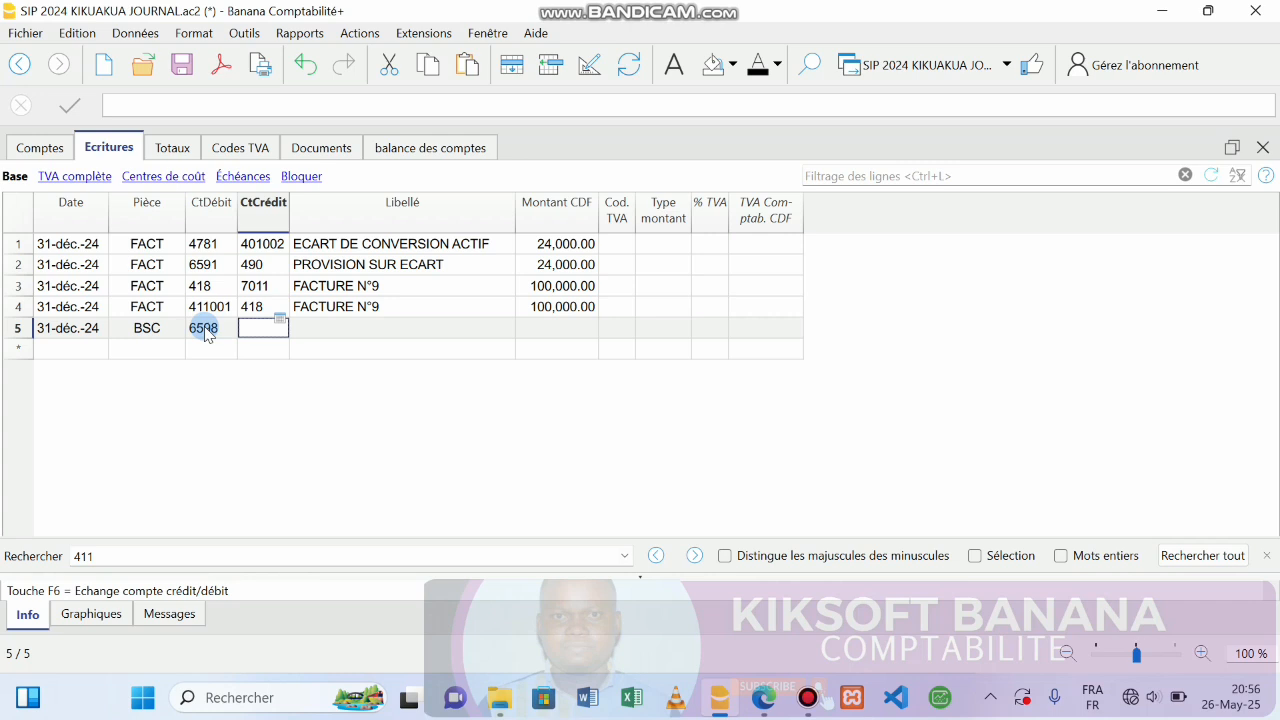
text(57)
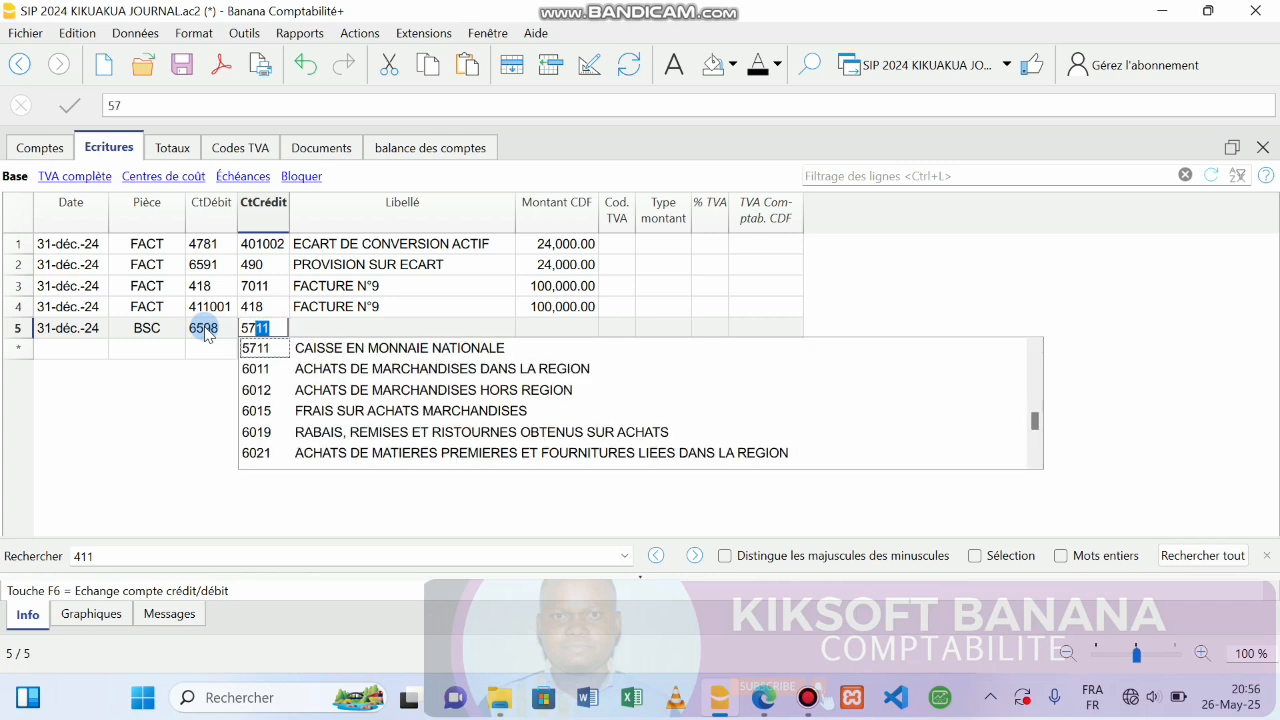
key(Return)
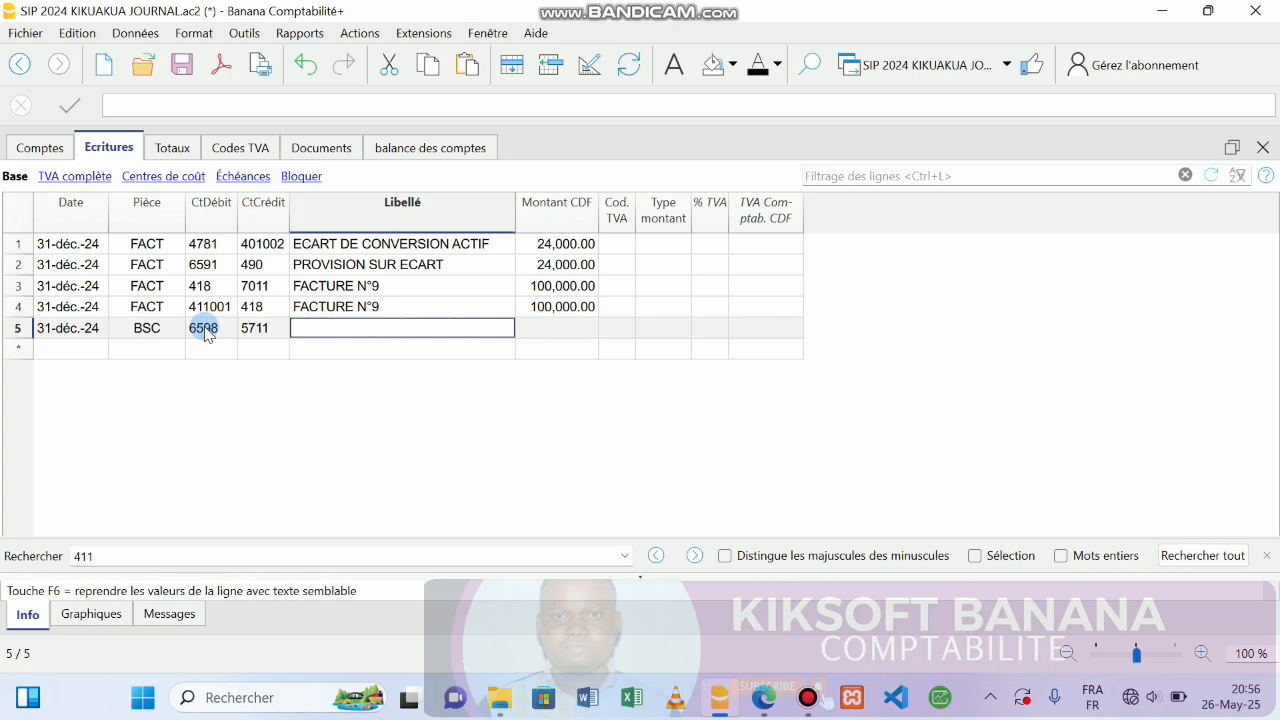
Label row 5 Manquant with 35,000.00 CDF, then date row 6 31-déc.-24.
text(Manquant)
key(Return)
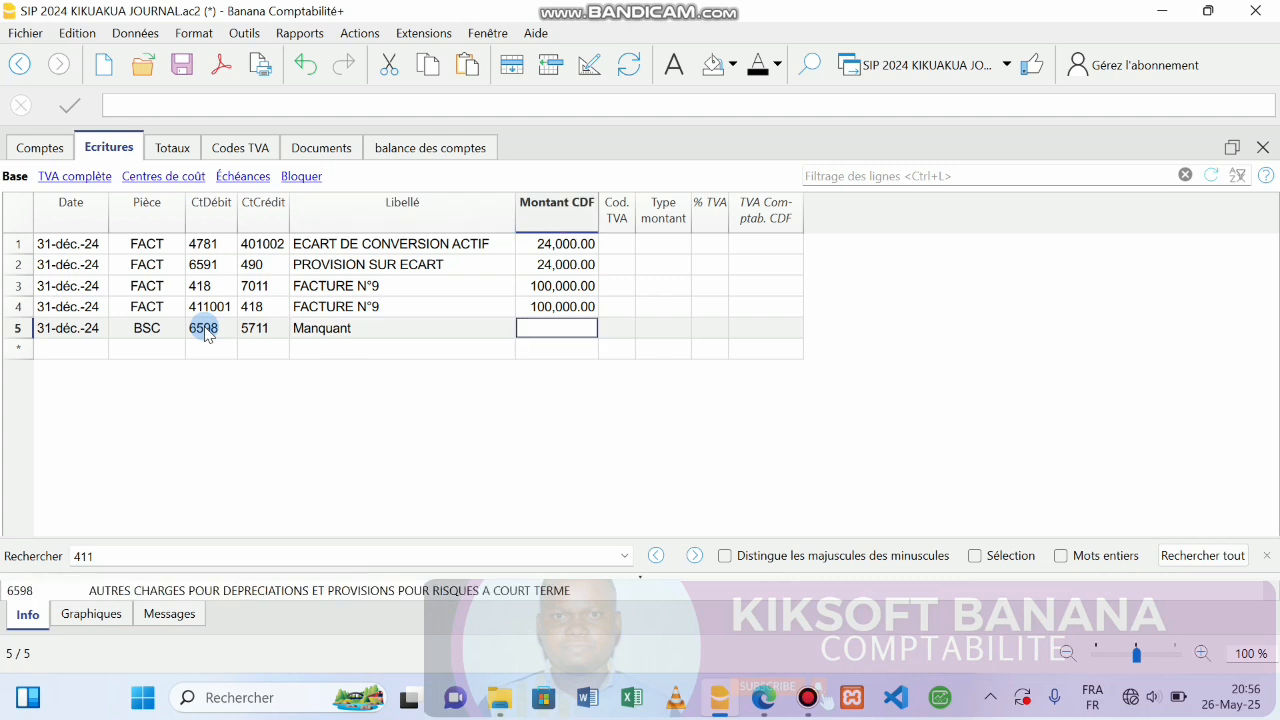
text(()
key(BackSpace)
text(35000)
key(Return)
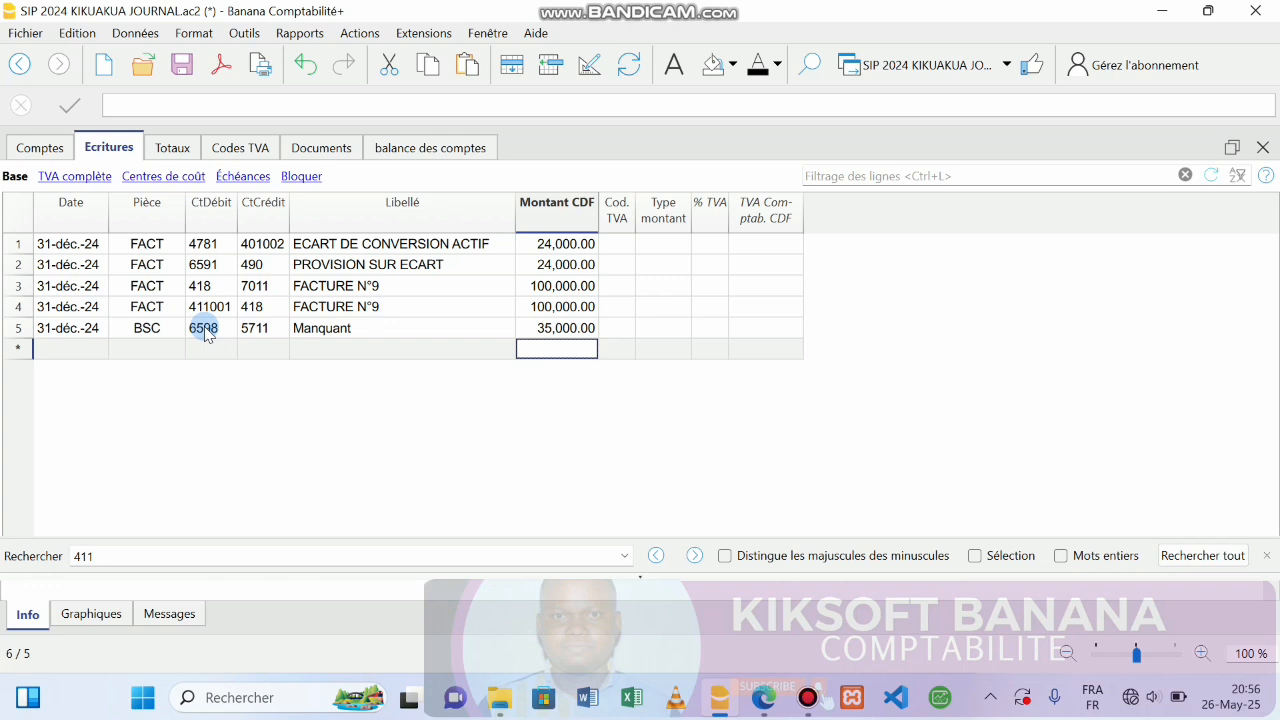
click(61, 352)
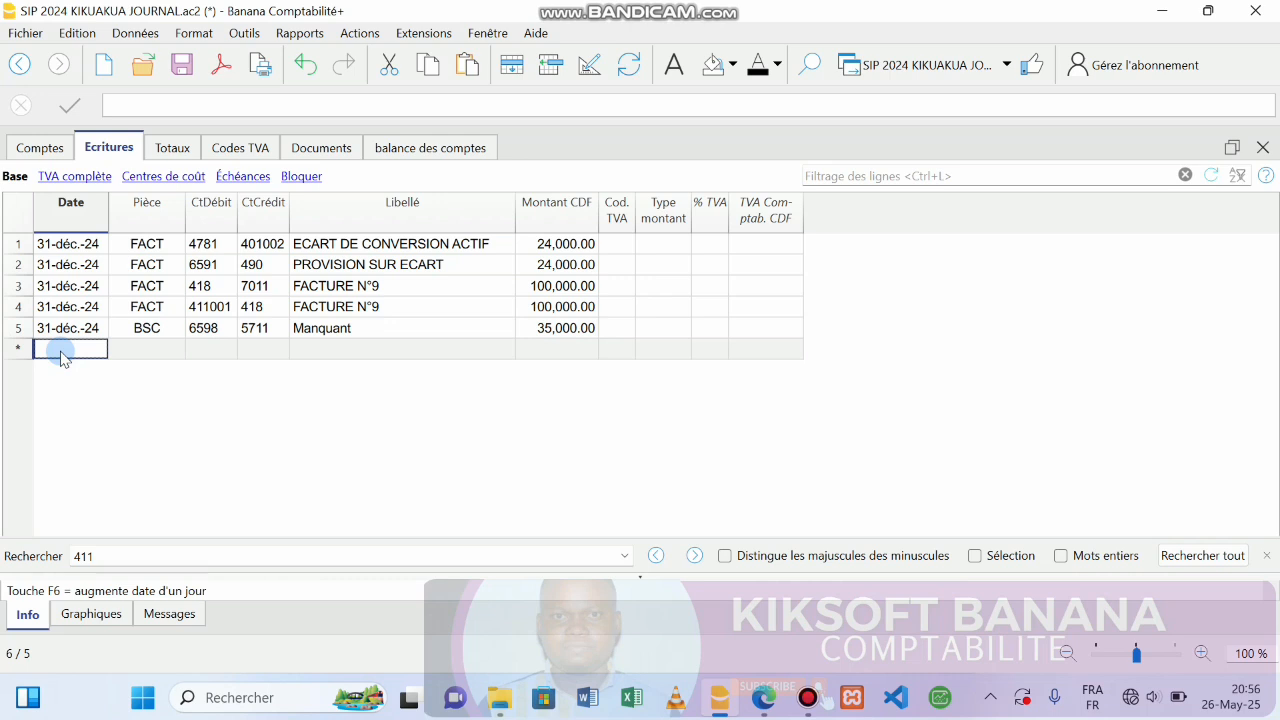
text(31)
key(Return)
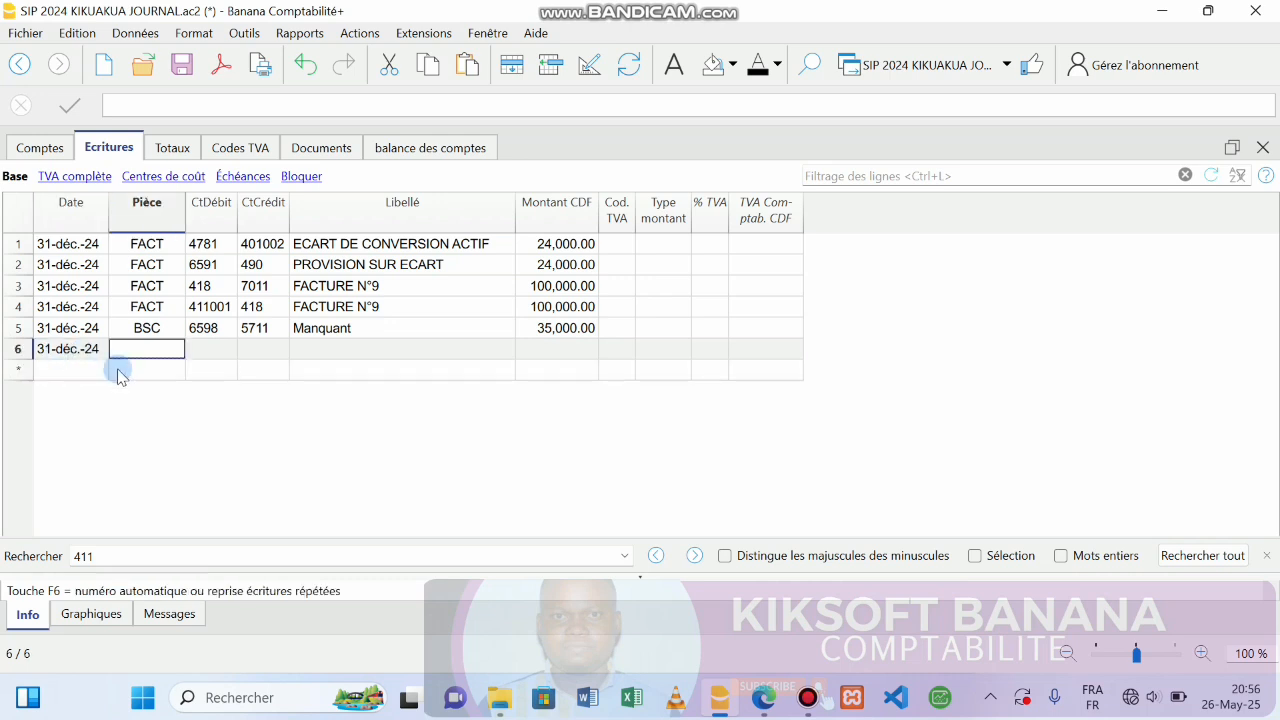
click(765, 708)
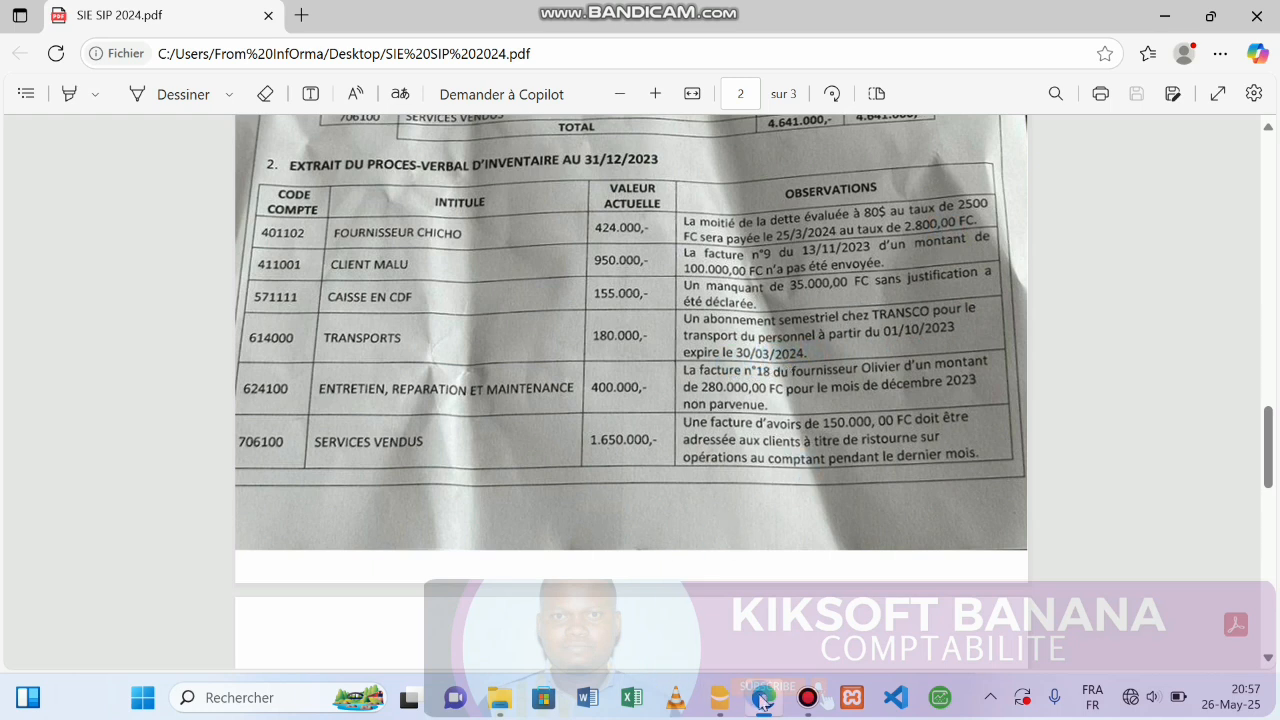
click(720, 700)
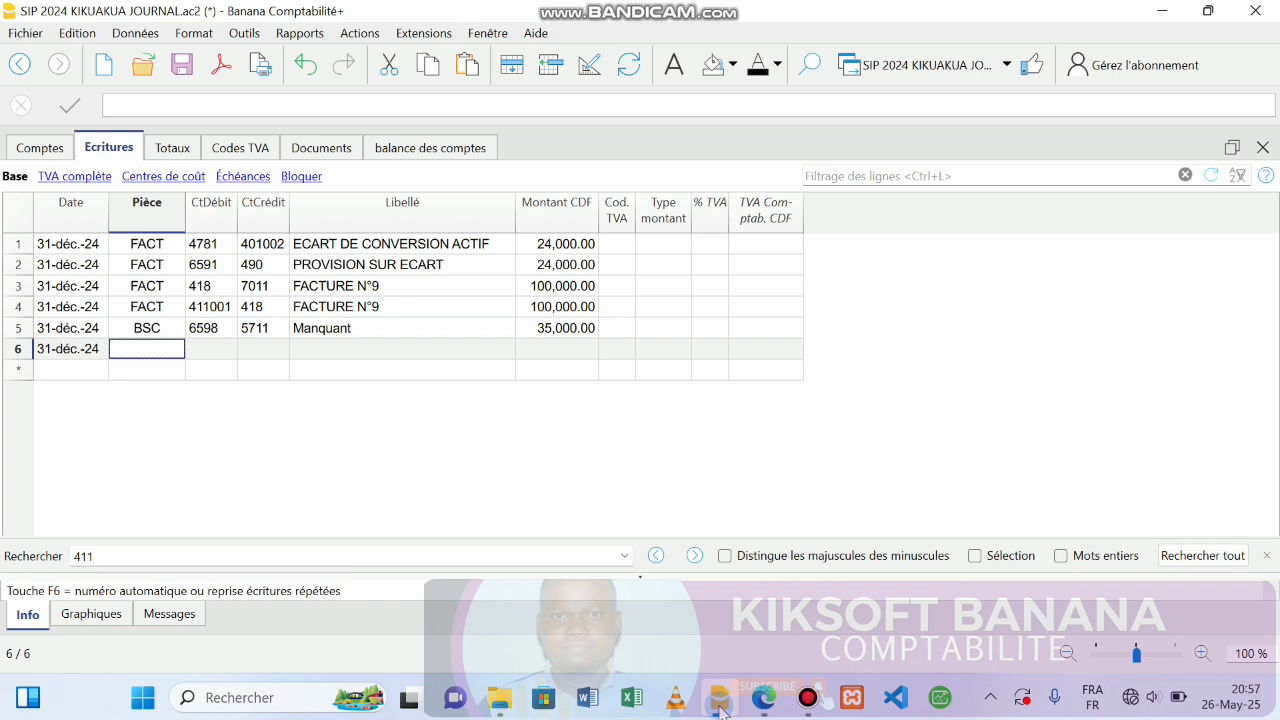
Enter document reference FACT and debit account 476 on row 6, keeping 476 after review.
text(FACT)
key(Return)
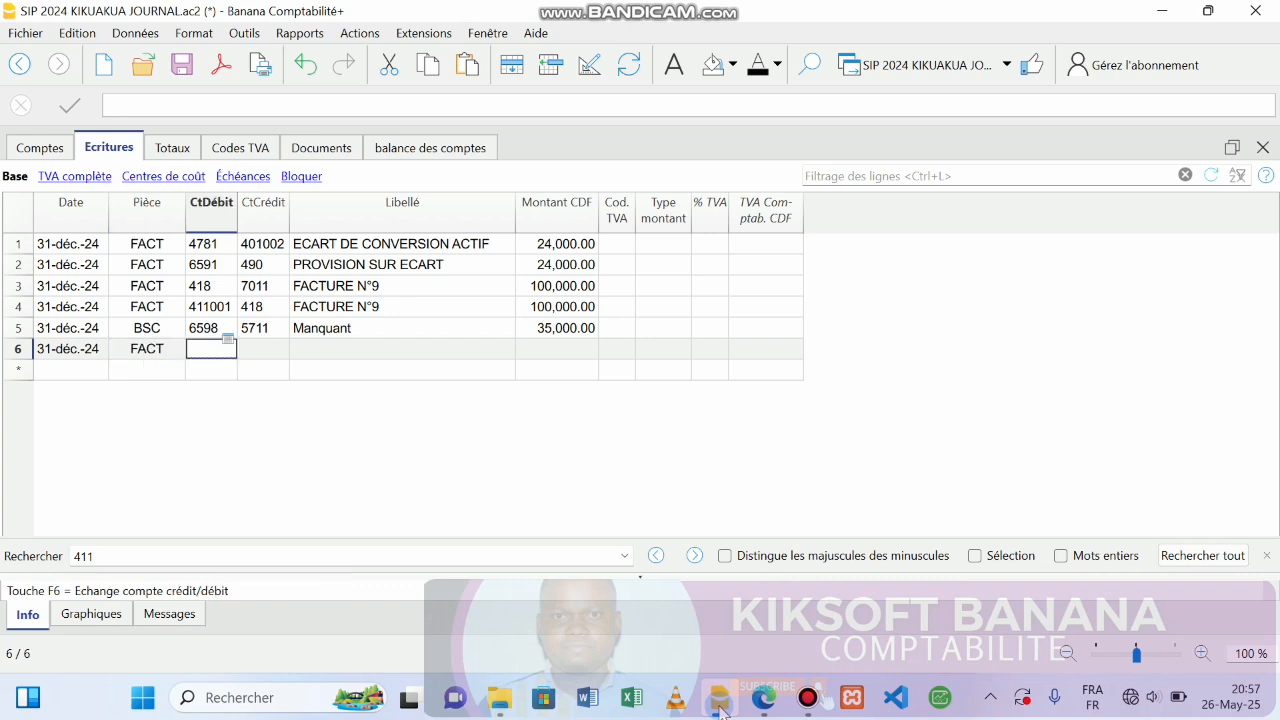
text(47)
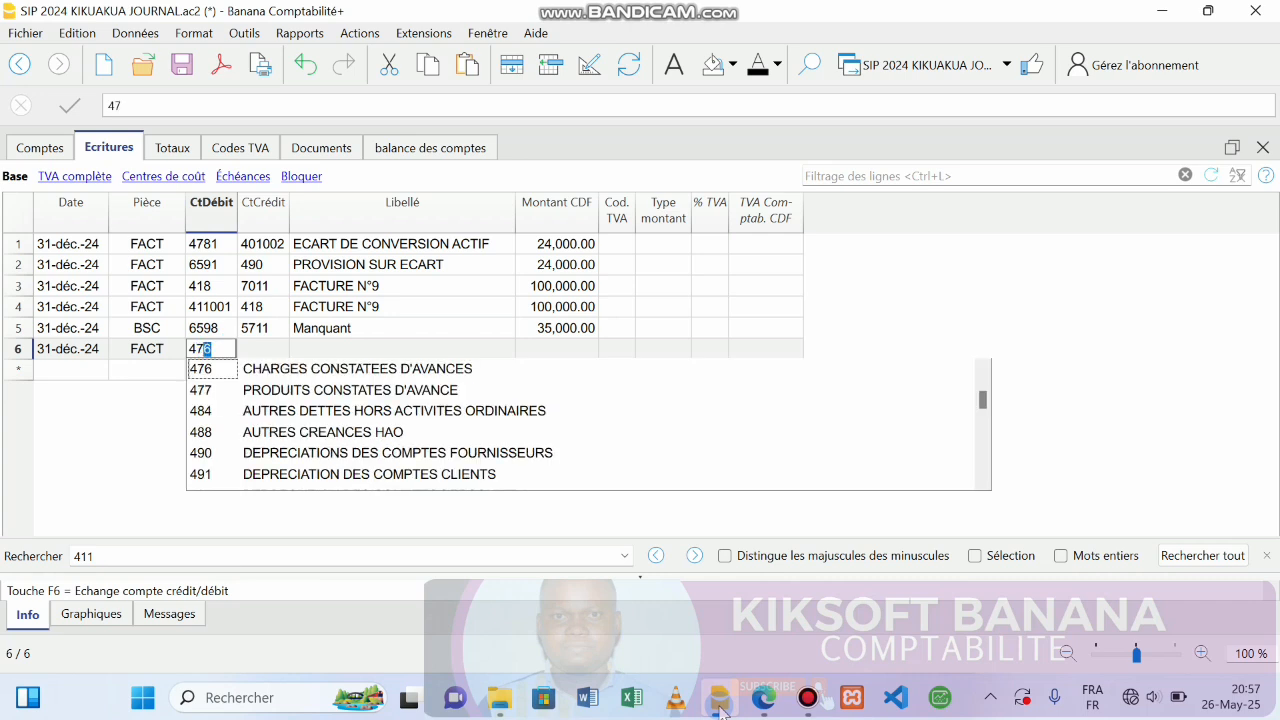
text(6)
key(Return)
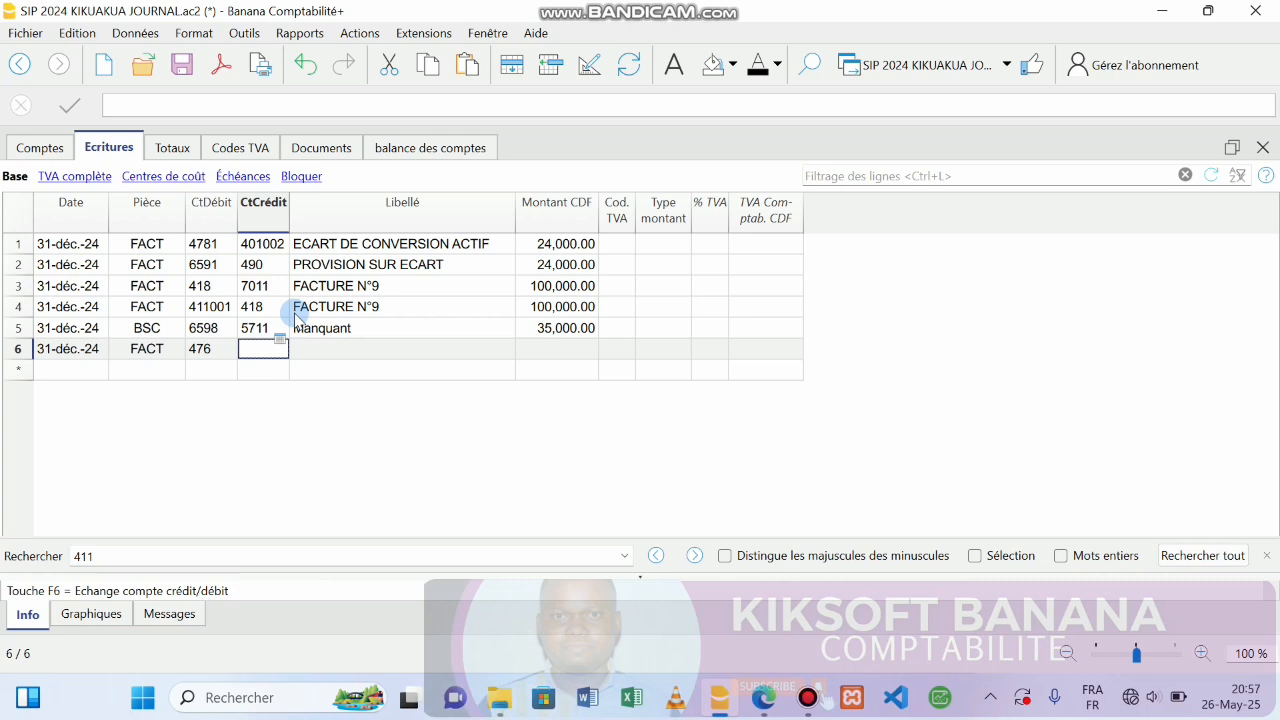
double_click(222, 353)
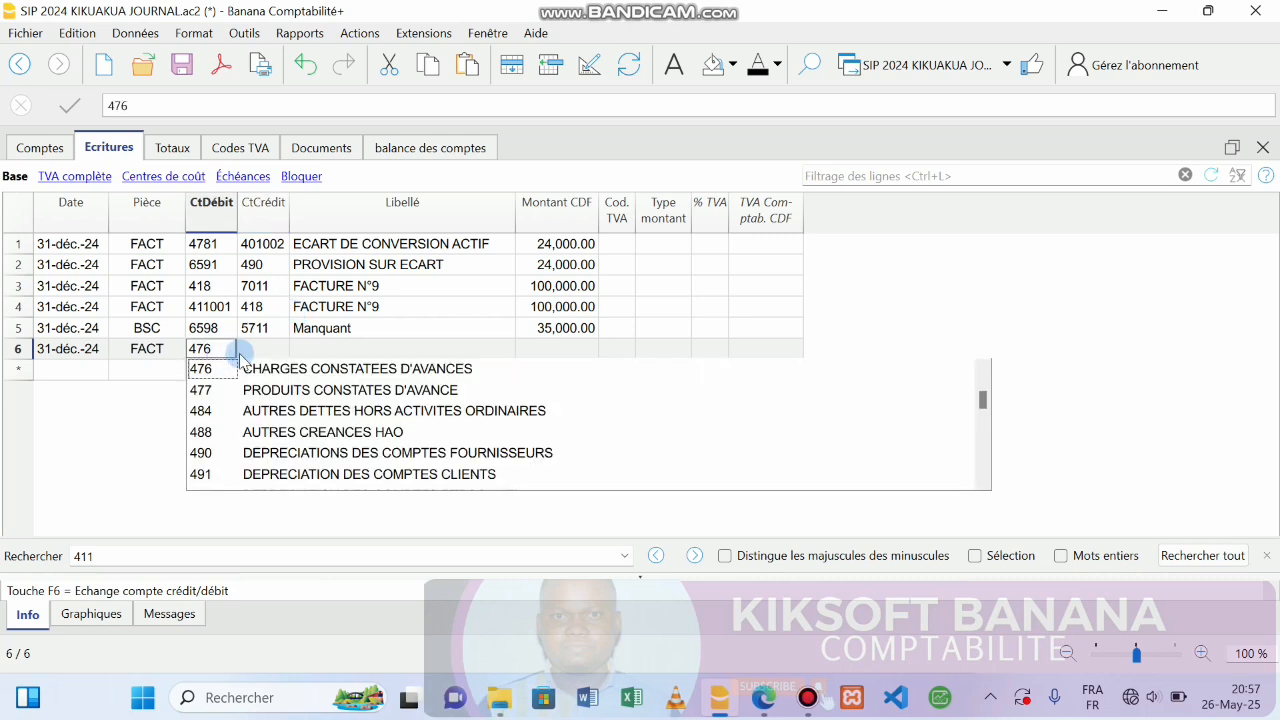
click(250, 352)
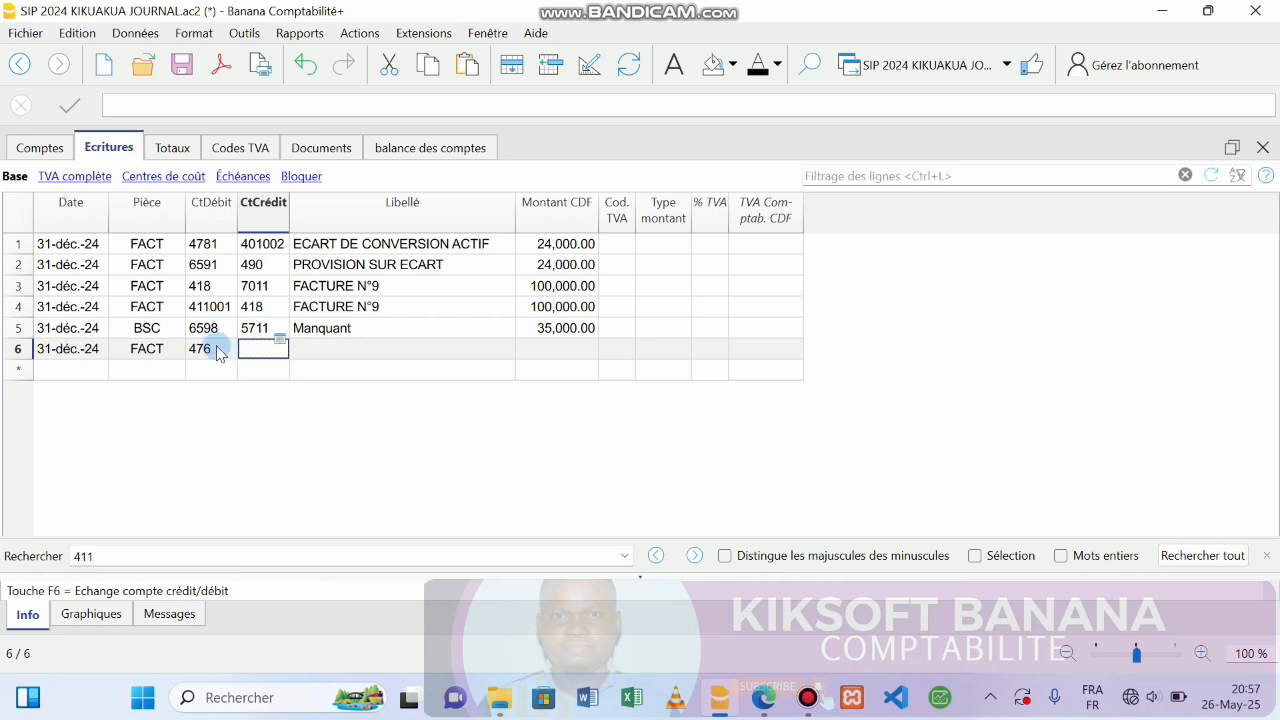
double_click(216, 348)
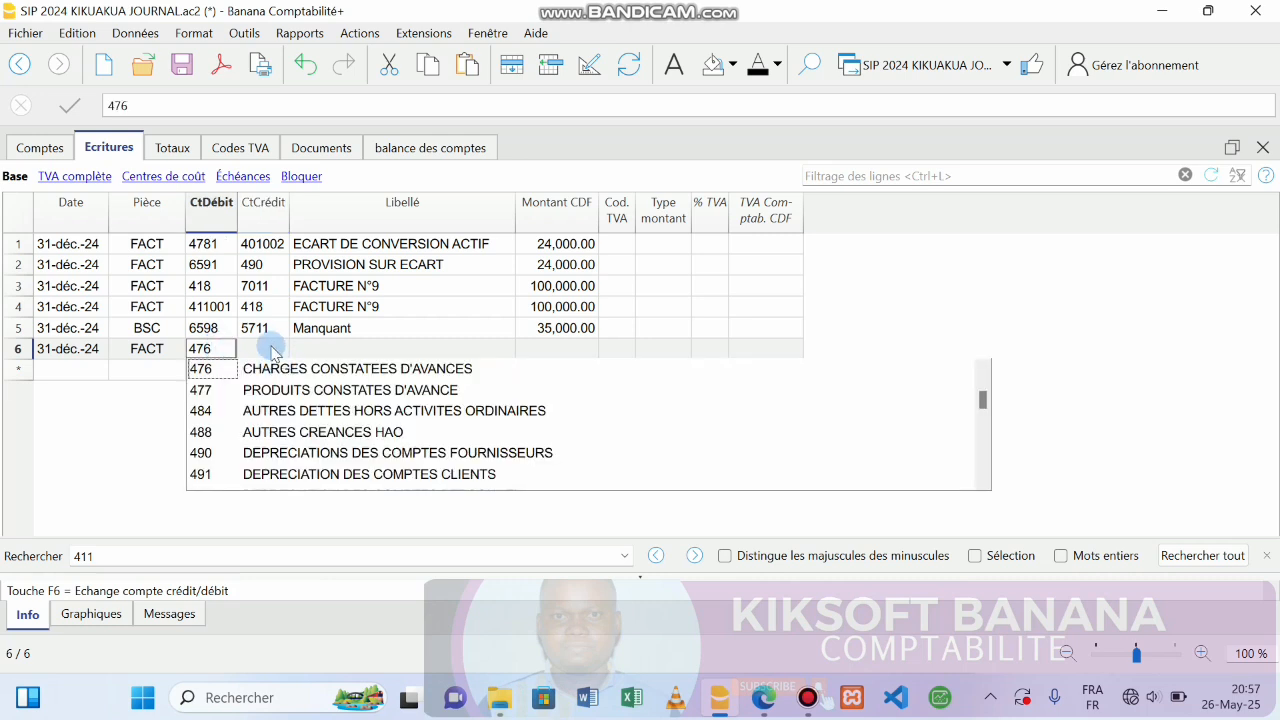
click(263, 348)
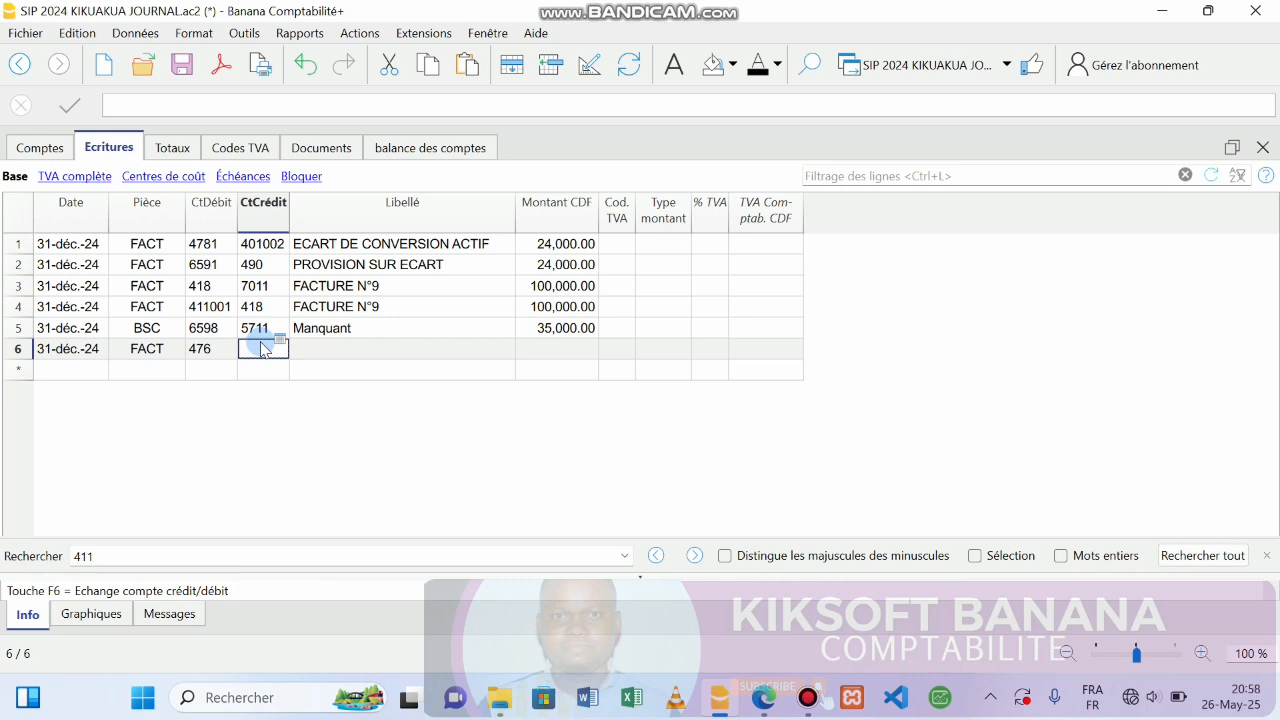
Set credit account 614 and label CHARGE CONSTATEE D'AVANCE, then bring back the inventory PDF.
text(61)
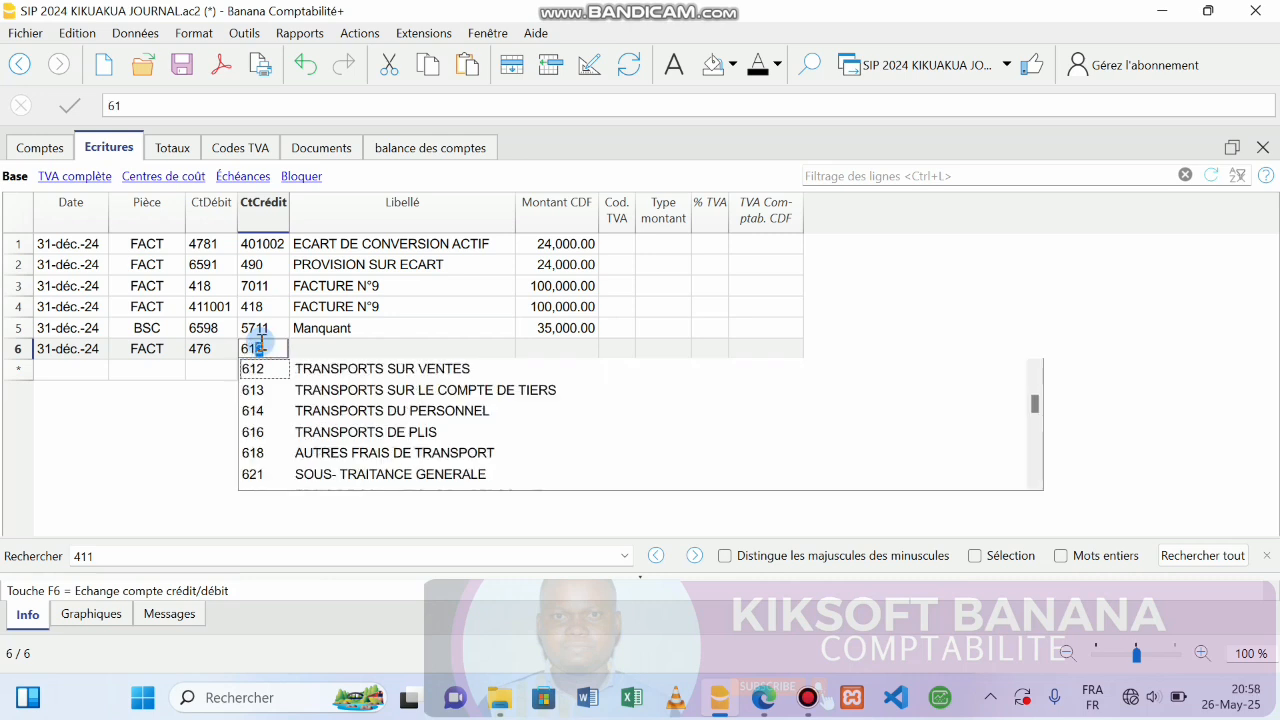
text(4)
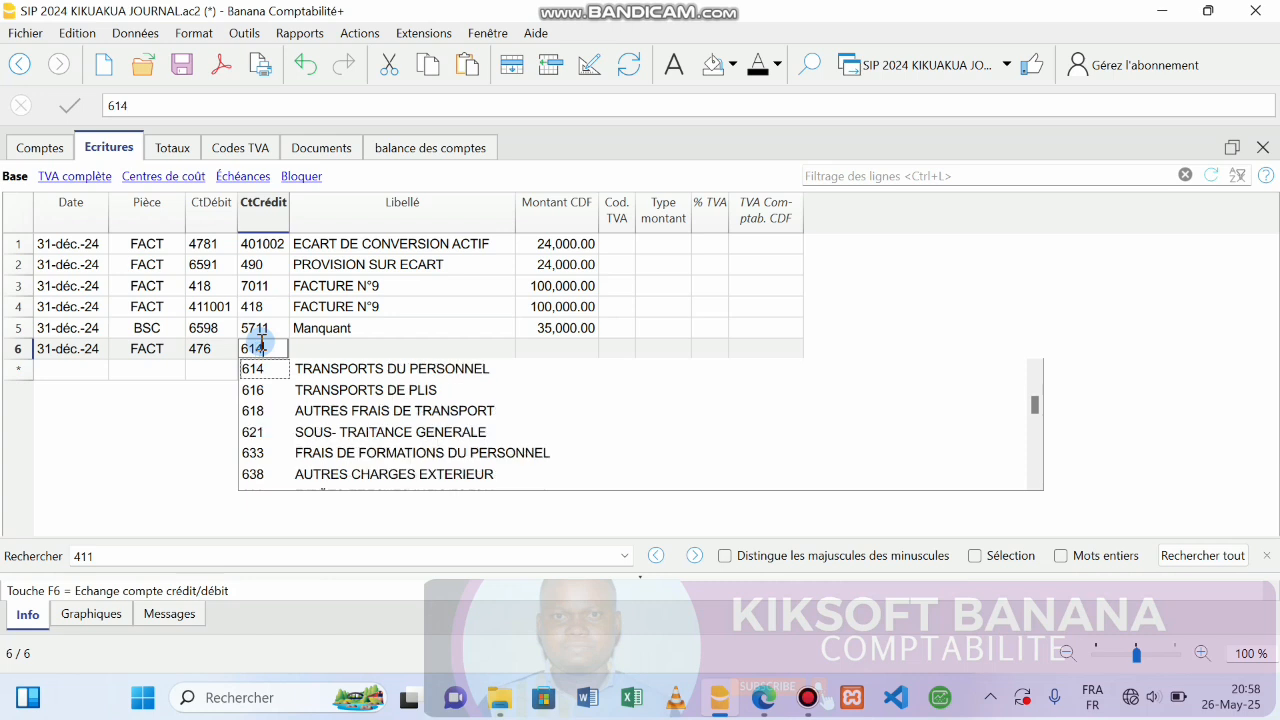
key(Return)
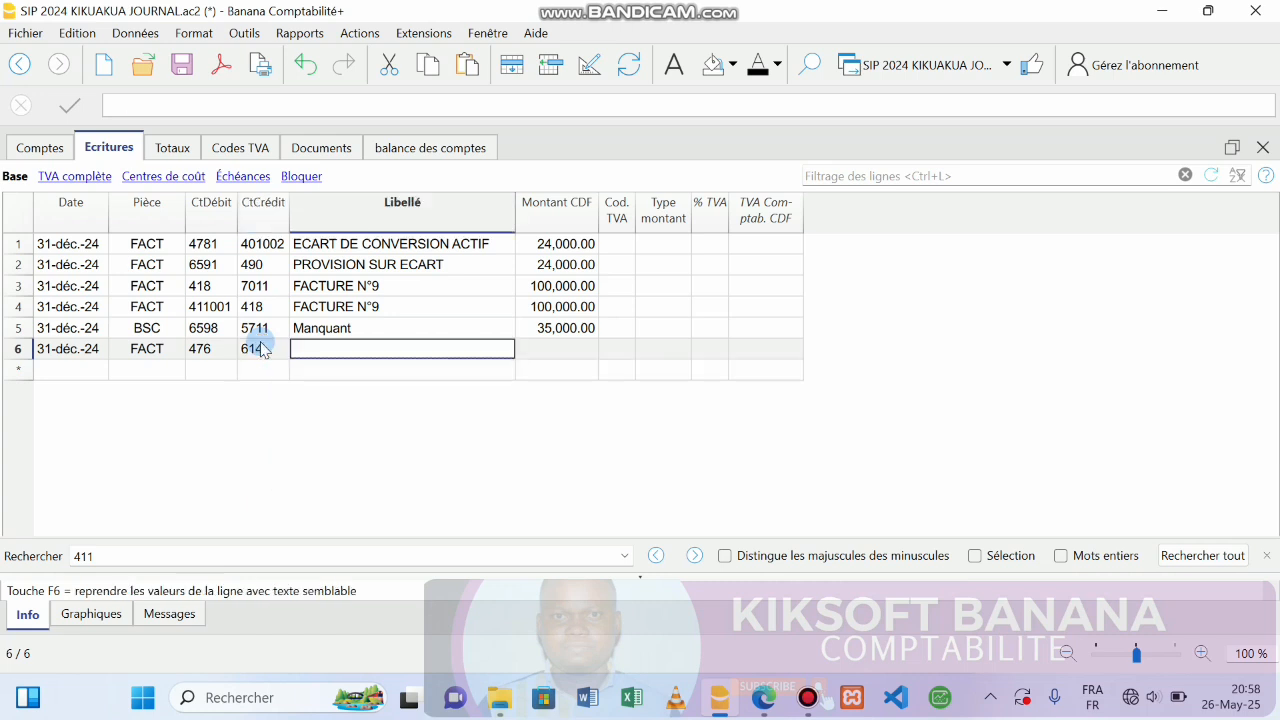
text(C)
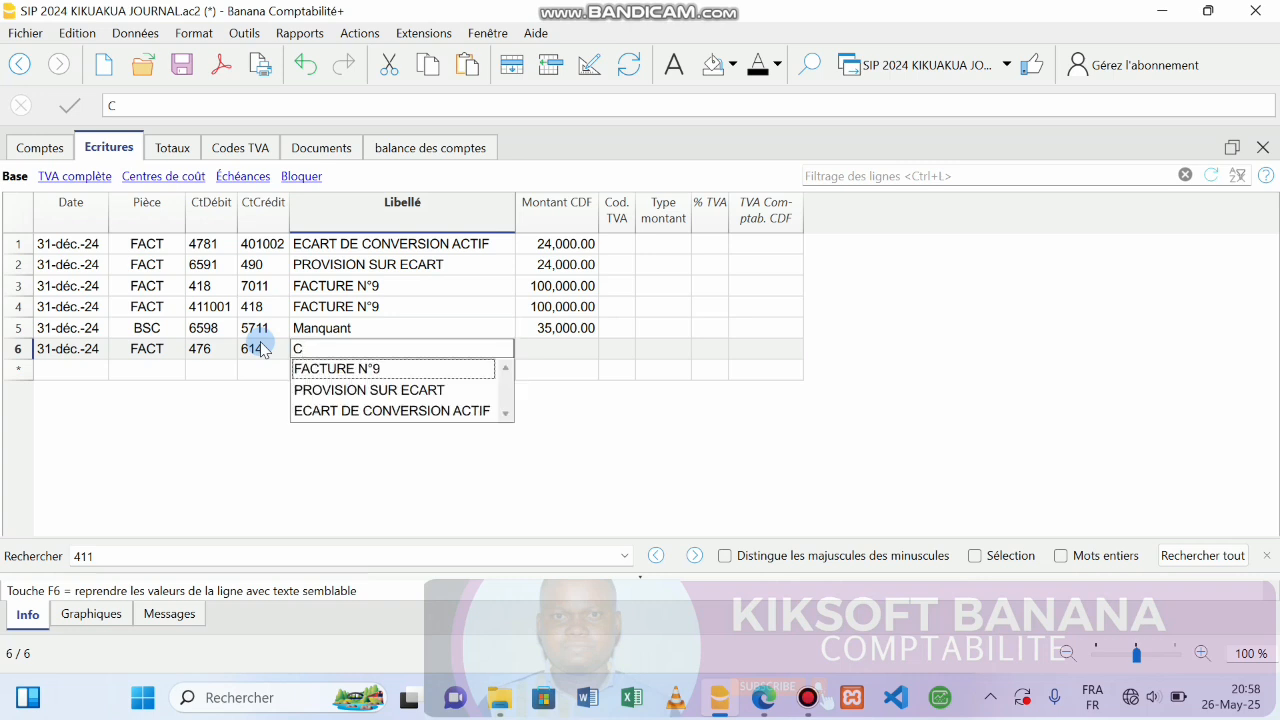
text(HARGE)
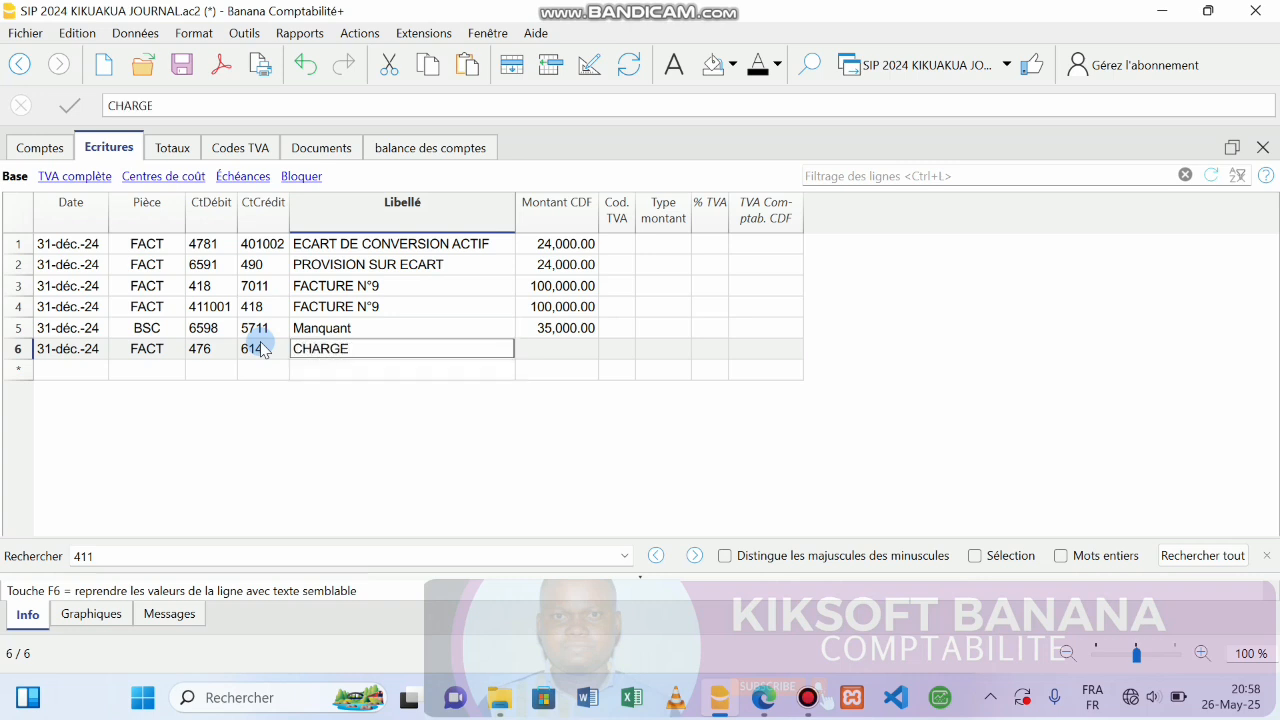
text( CONSTATEE D'AVANCE)
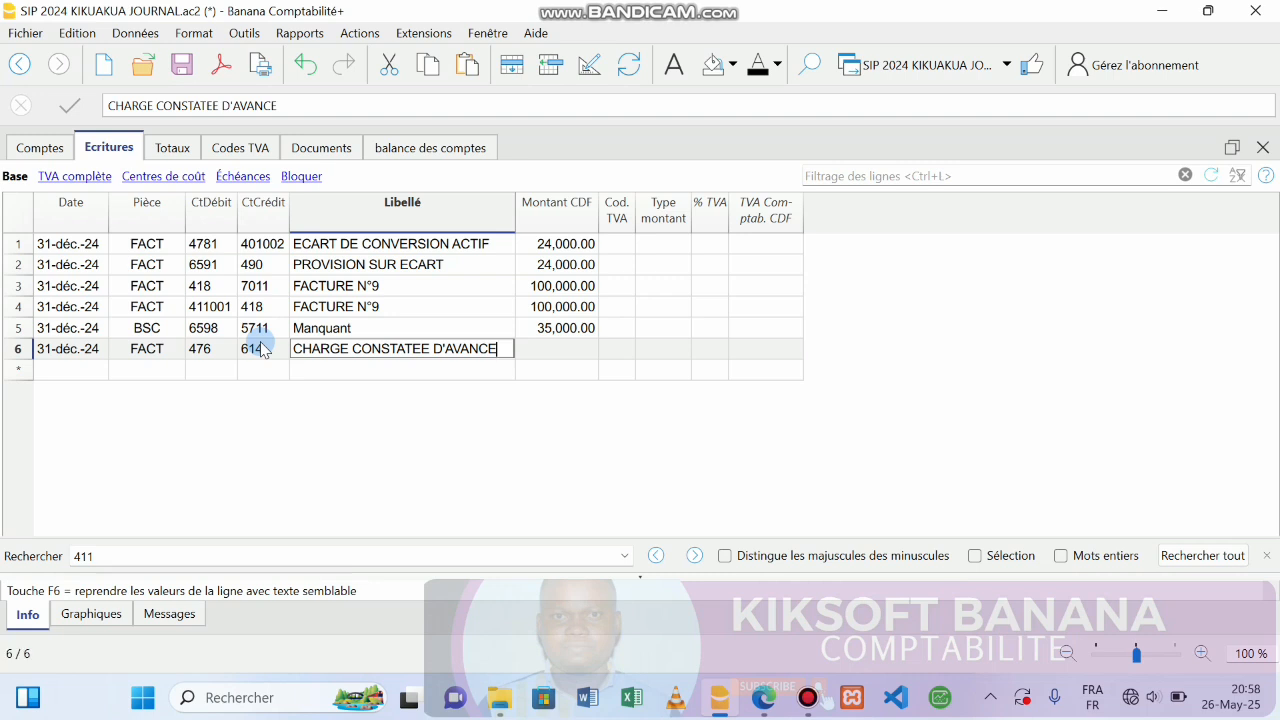
click(760, 700)
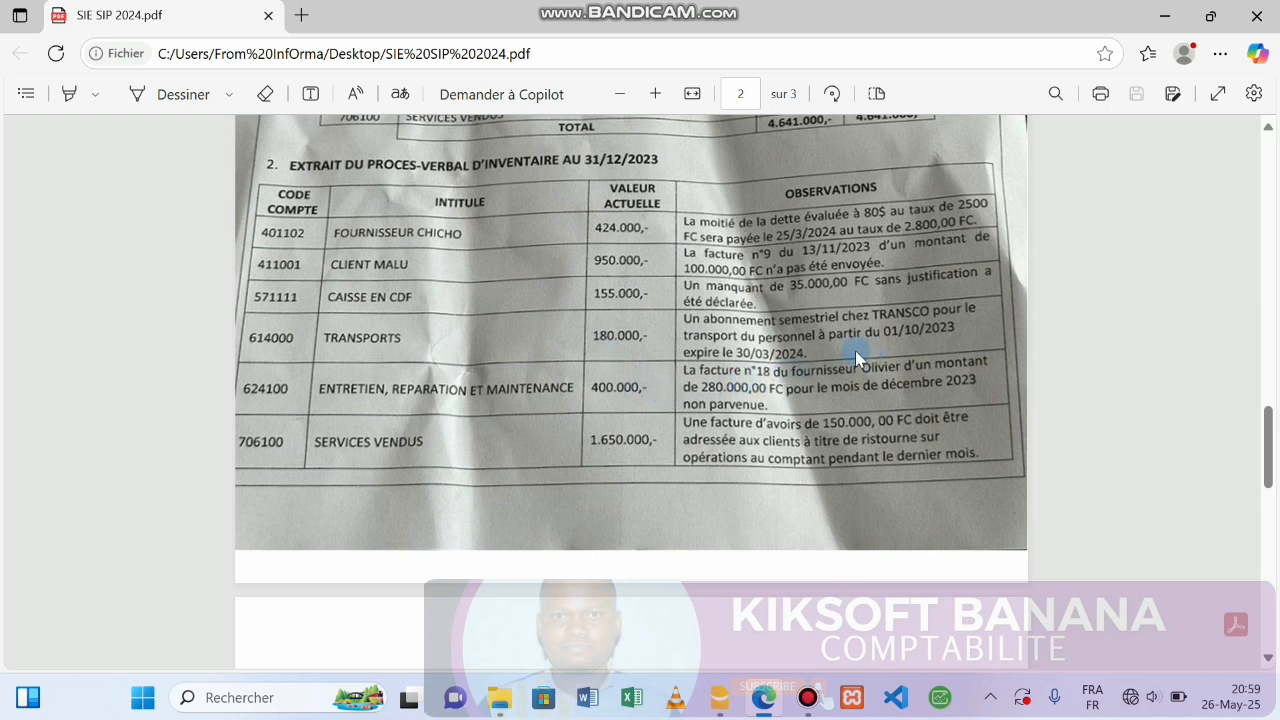
Enter 90,000.00 as the row 6 CHARGE CONSTATEE D'AVANCE amount and save the journal.
click(722, 700)
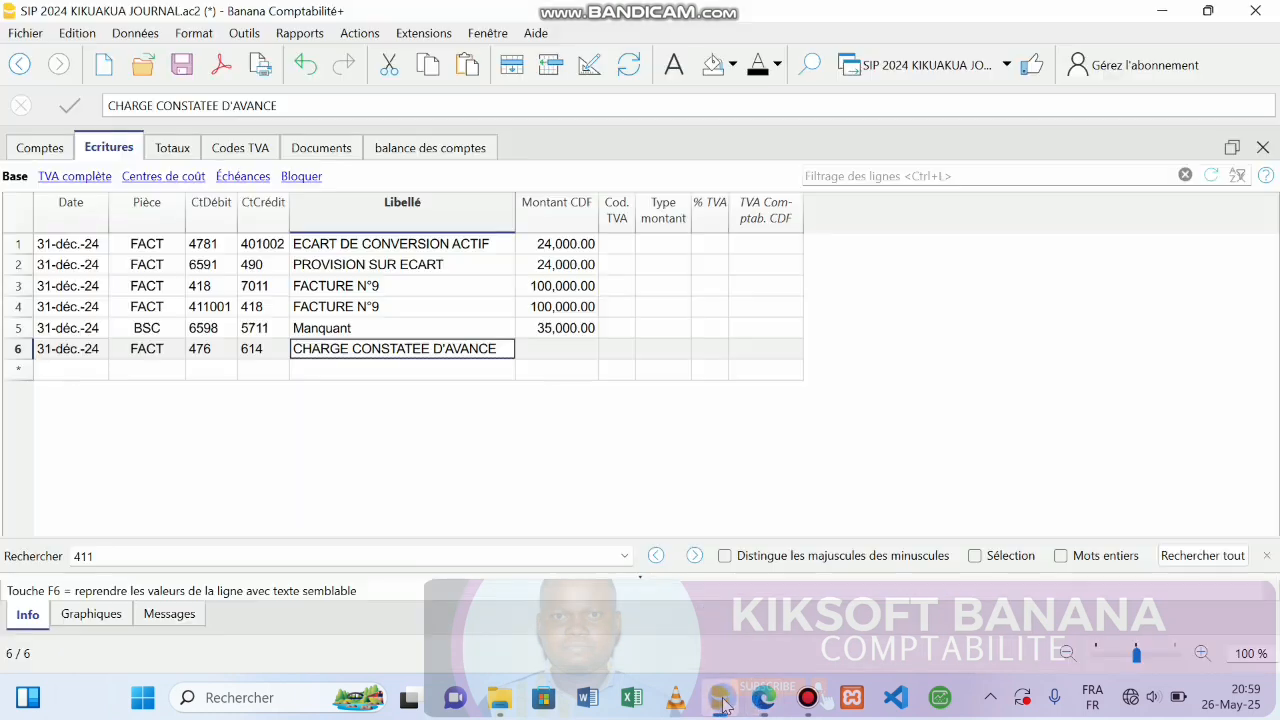
click(564, 355)
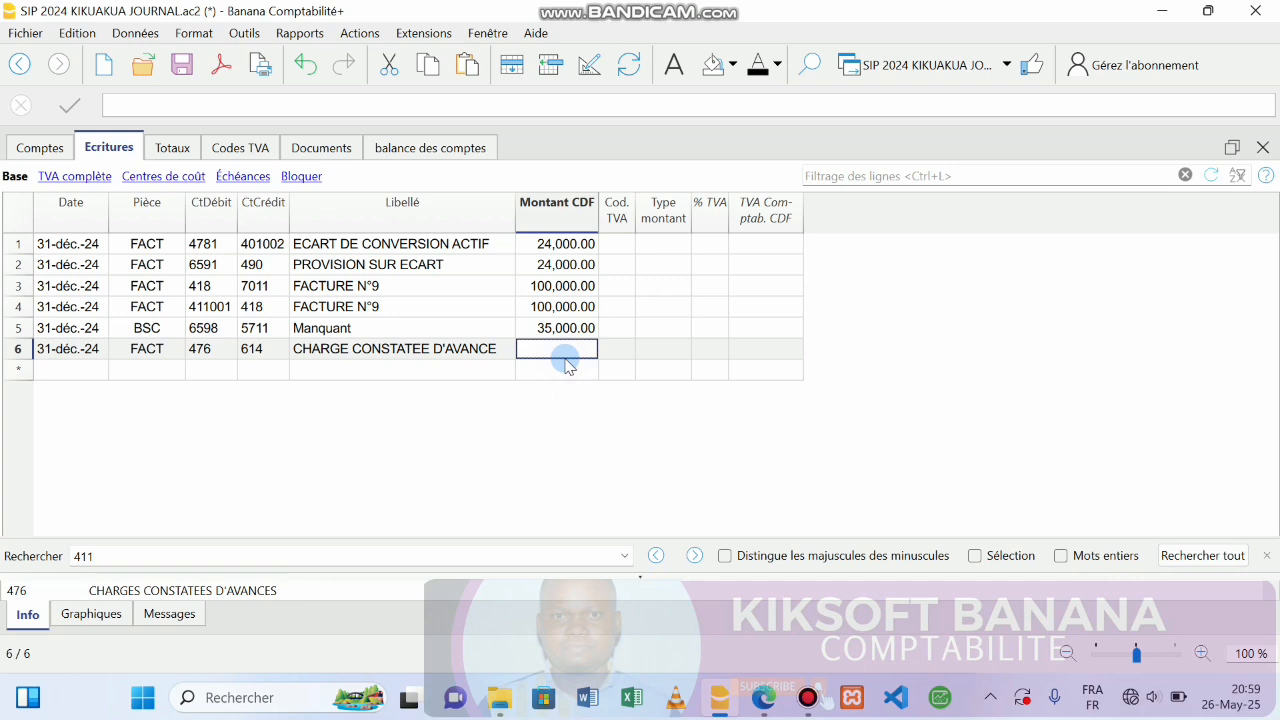
text(90,00)
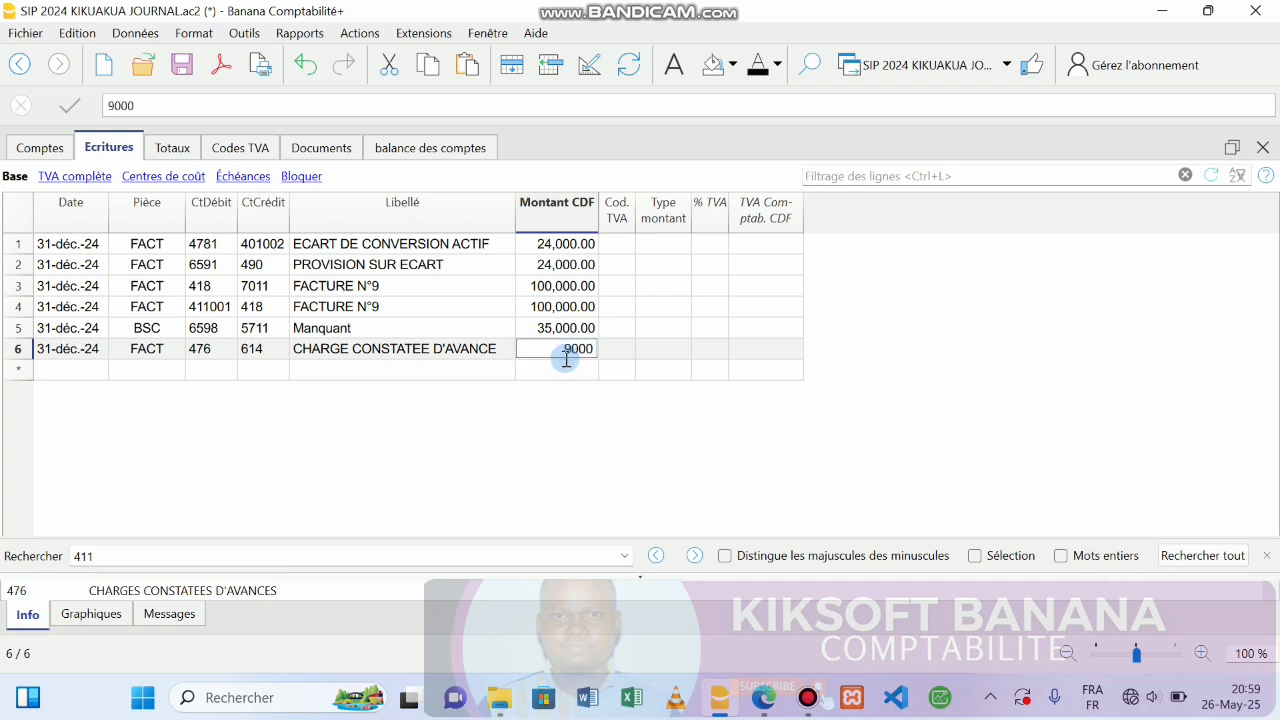
text(0)
key(Return)
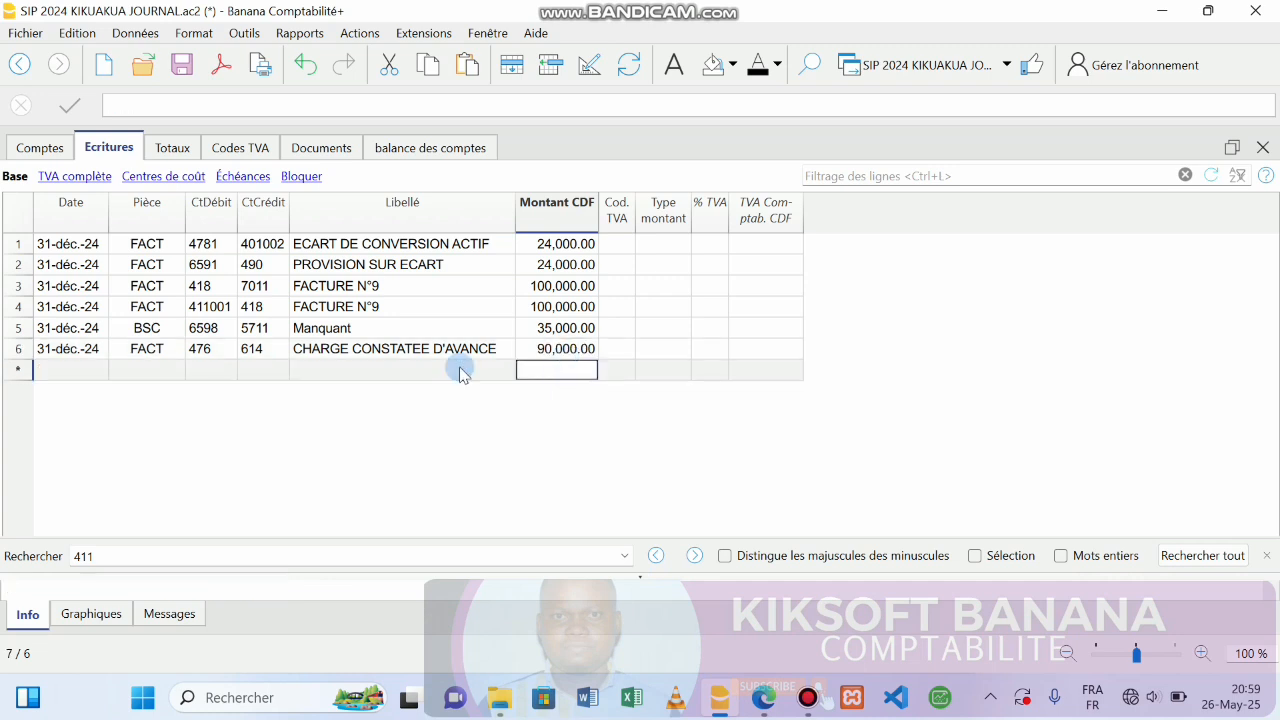
click(76, 373)
key(ctrl+s)
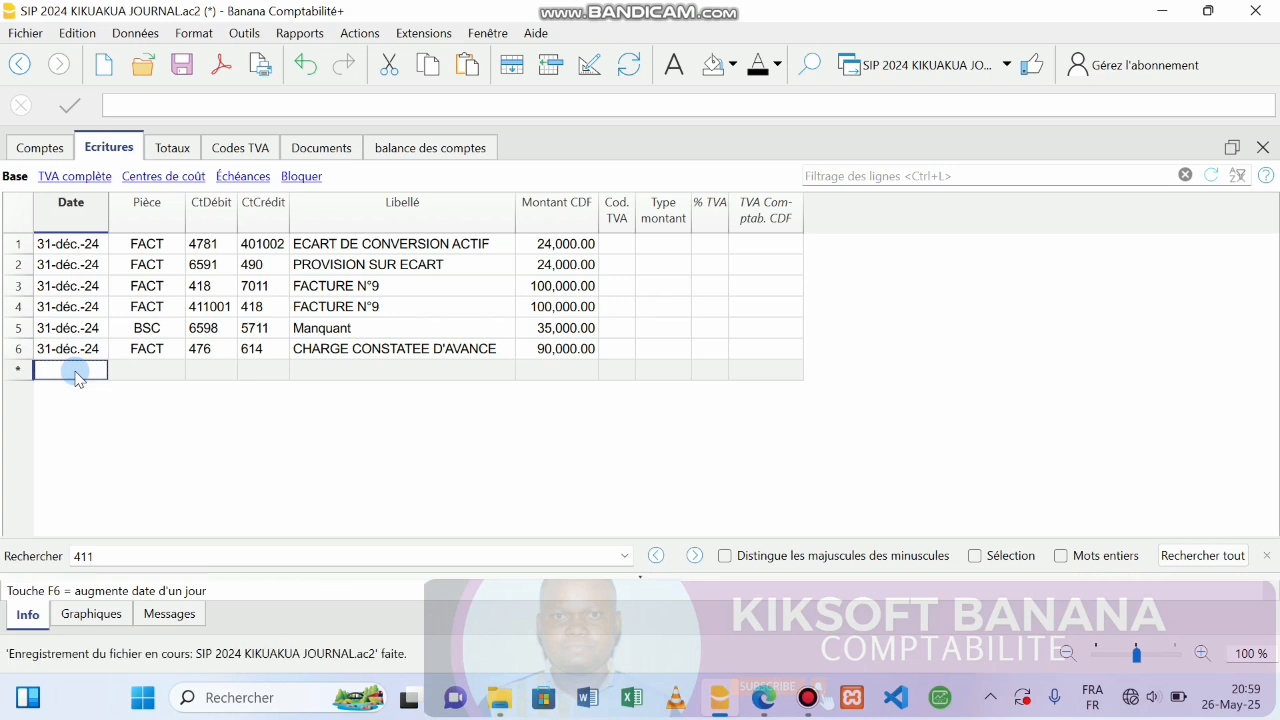
Date row 7 31-déc.-24 and give it voucher type FACT.
key(Return)
key(Return)
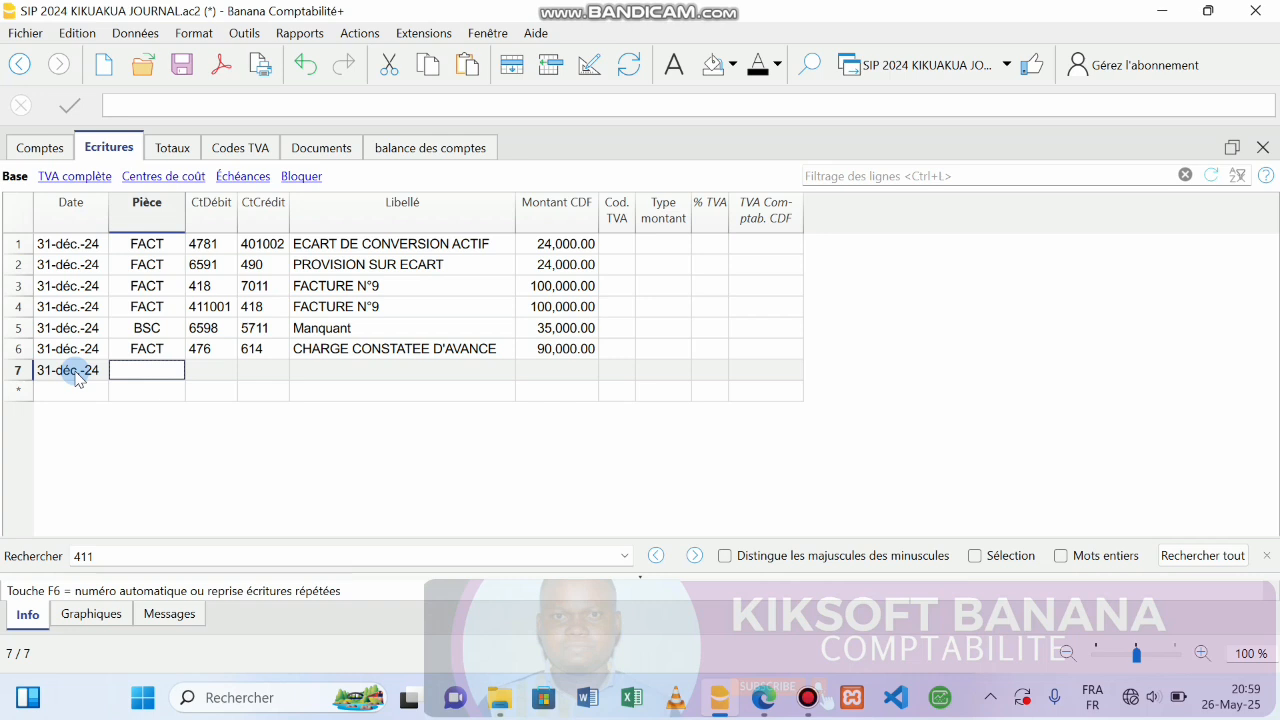
click(770, 697)
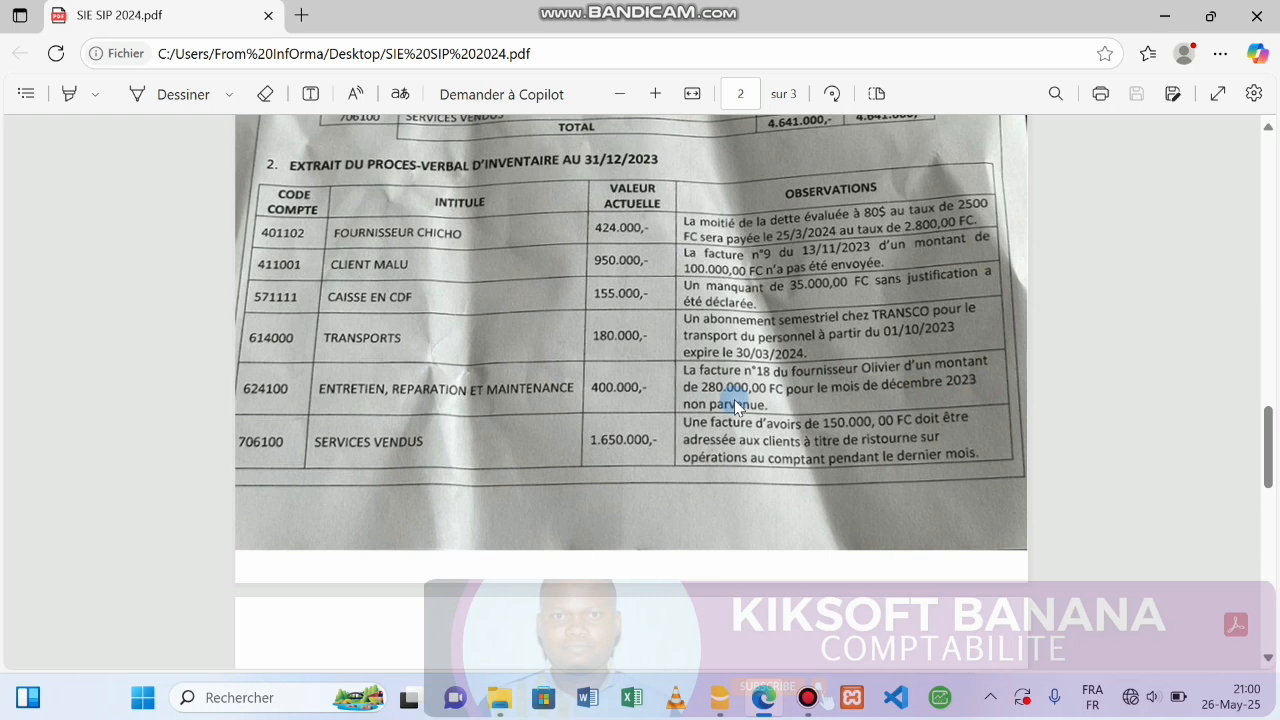
click(1160, 20)
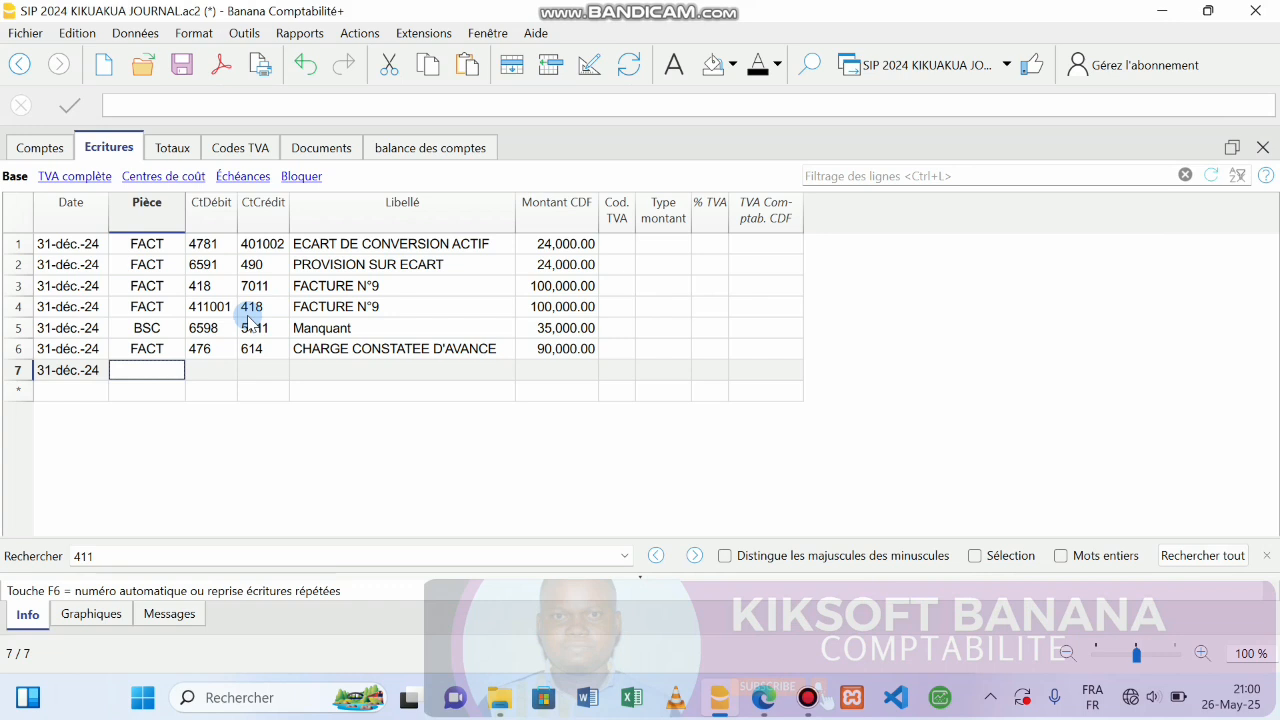
text(FACT)
key(Tab)
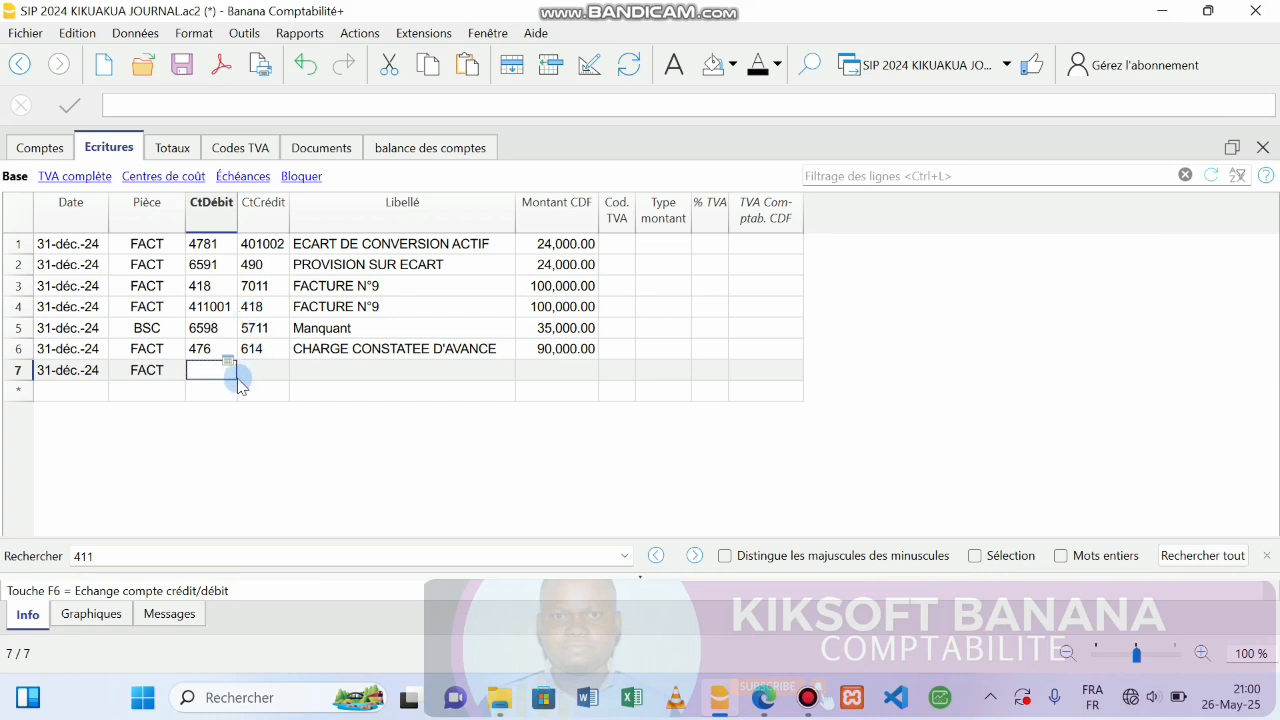
Set row 7 debit account 6241 and credit account 4081, then save.
text(62)
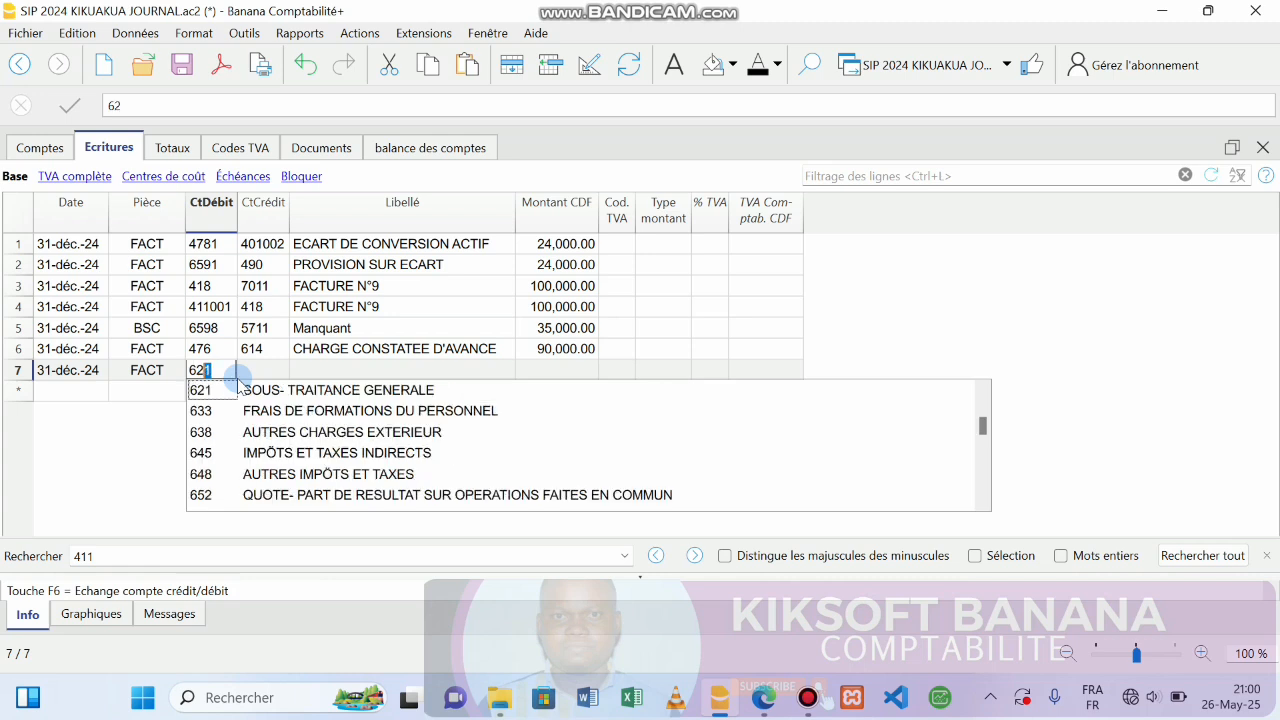
text(41)
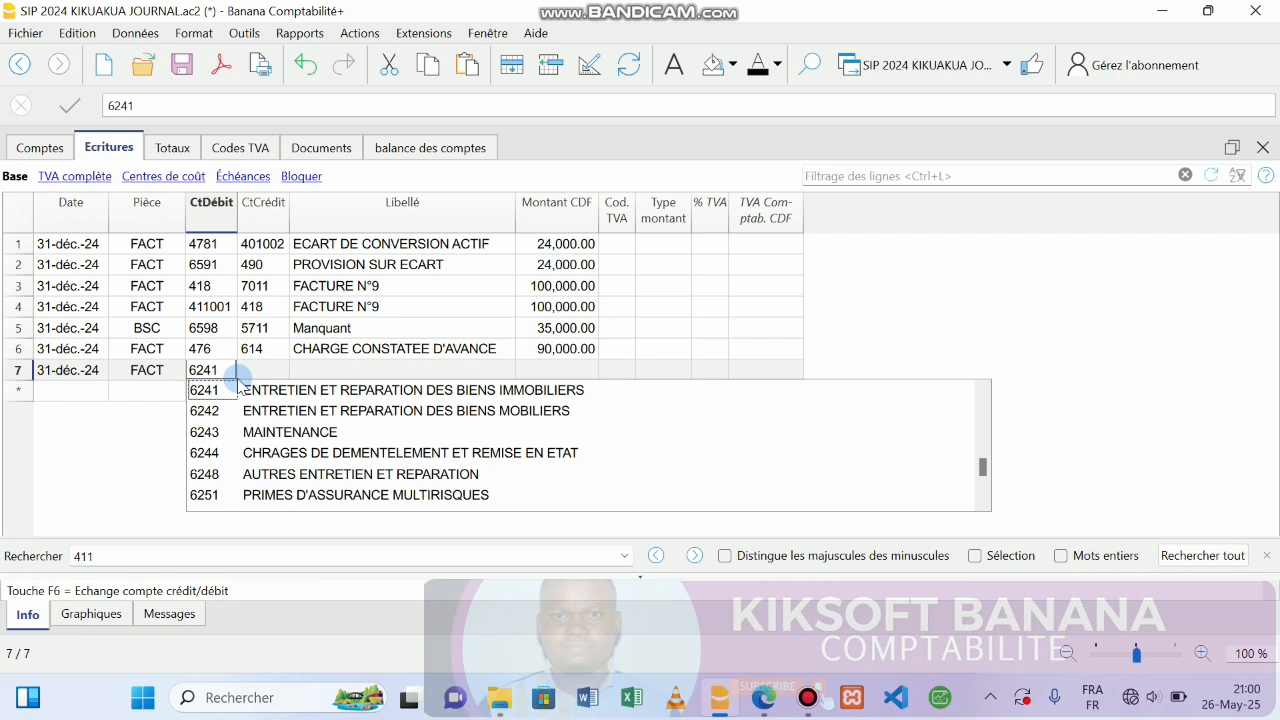
key(Return)
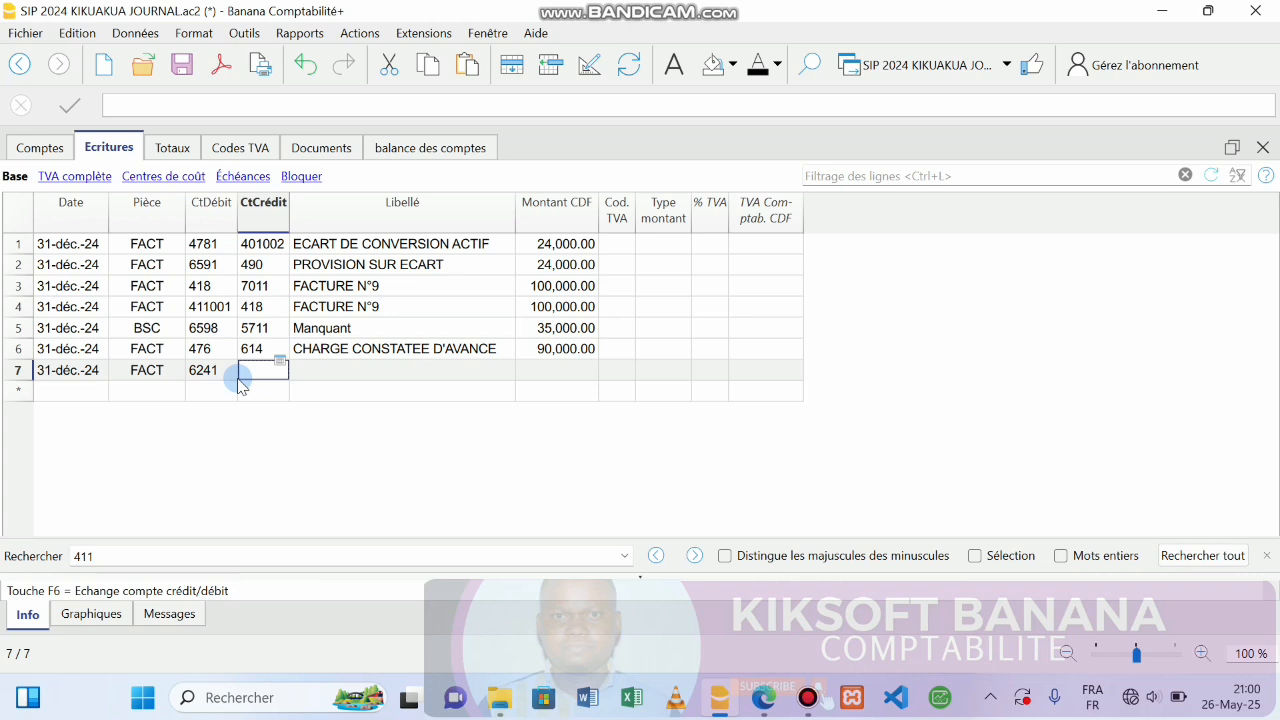
text(4081)
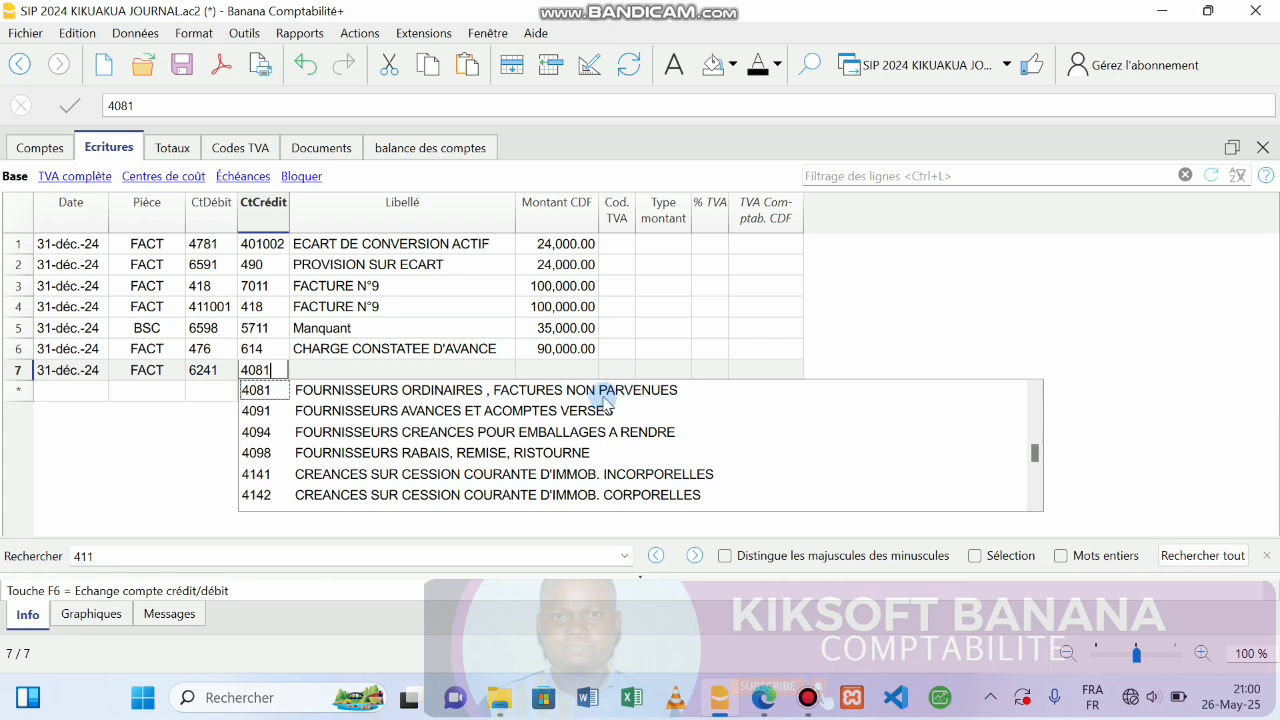
click(346, 372)
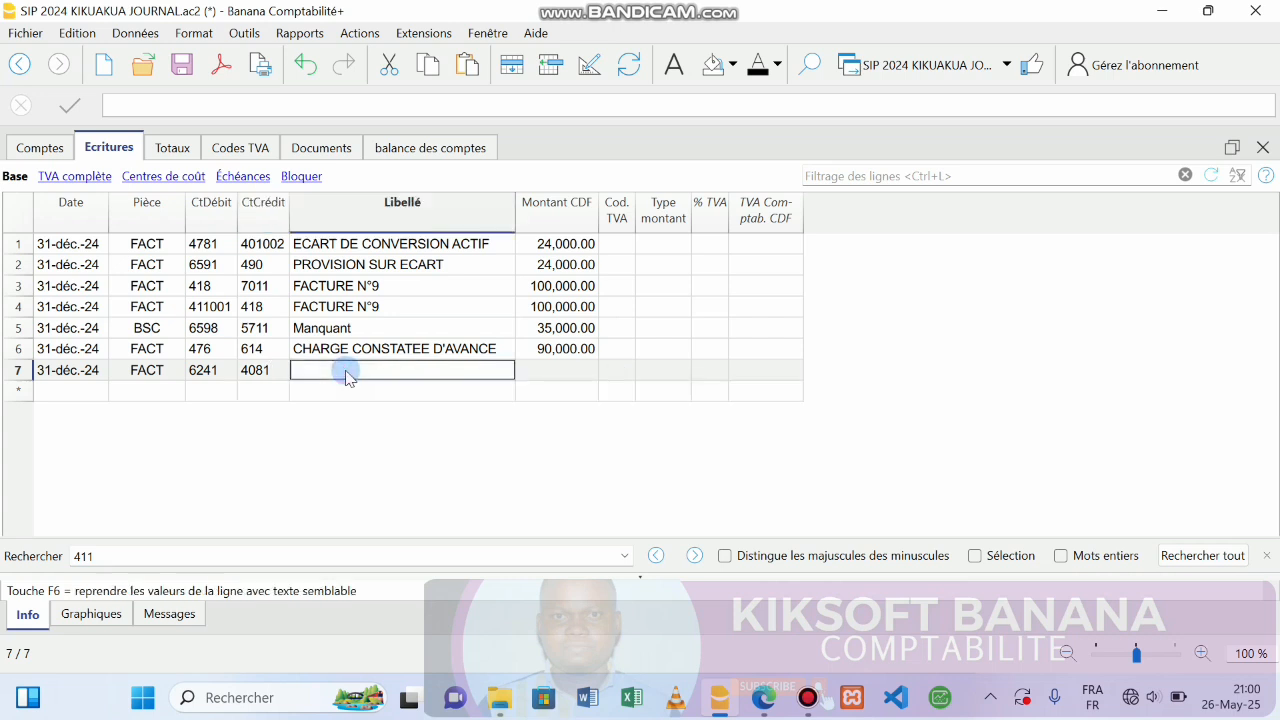
key(ctrl+s)
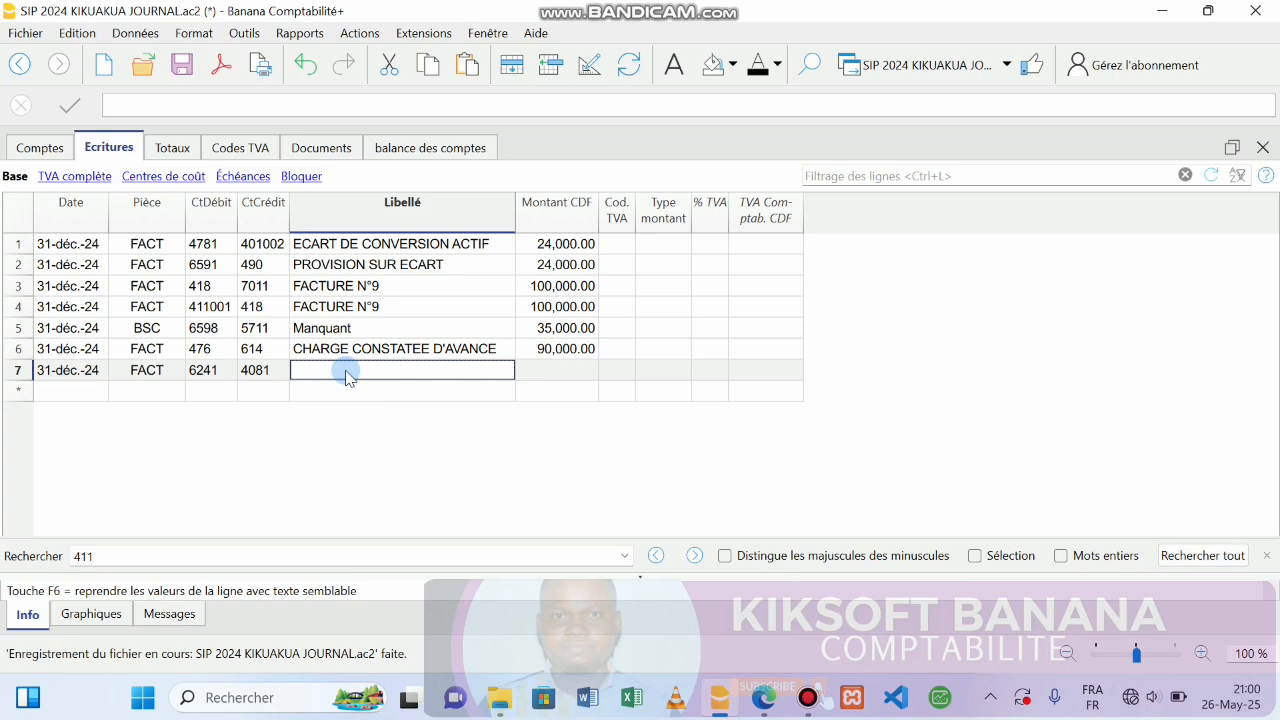
Describe row 7 as FACTURE N°18 after checking the invoice in the exercise PDF.
click(763, 697)
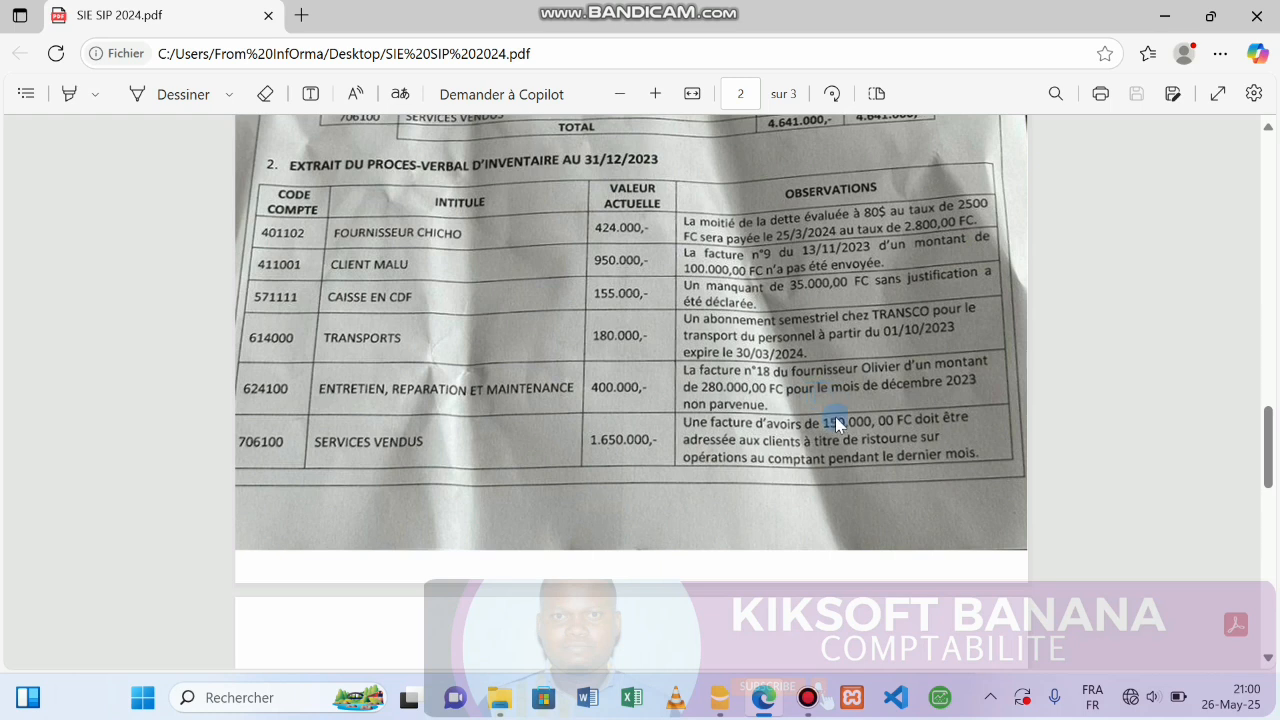
click(763, 697)
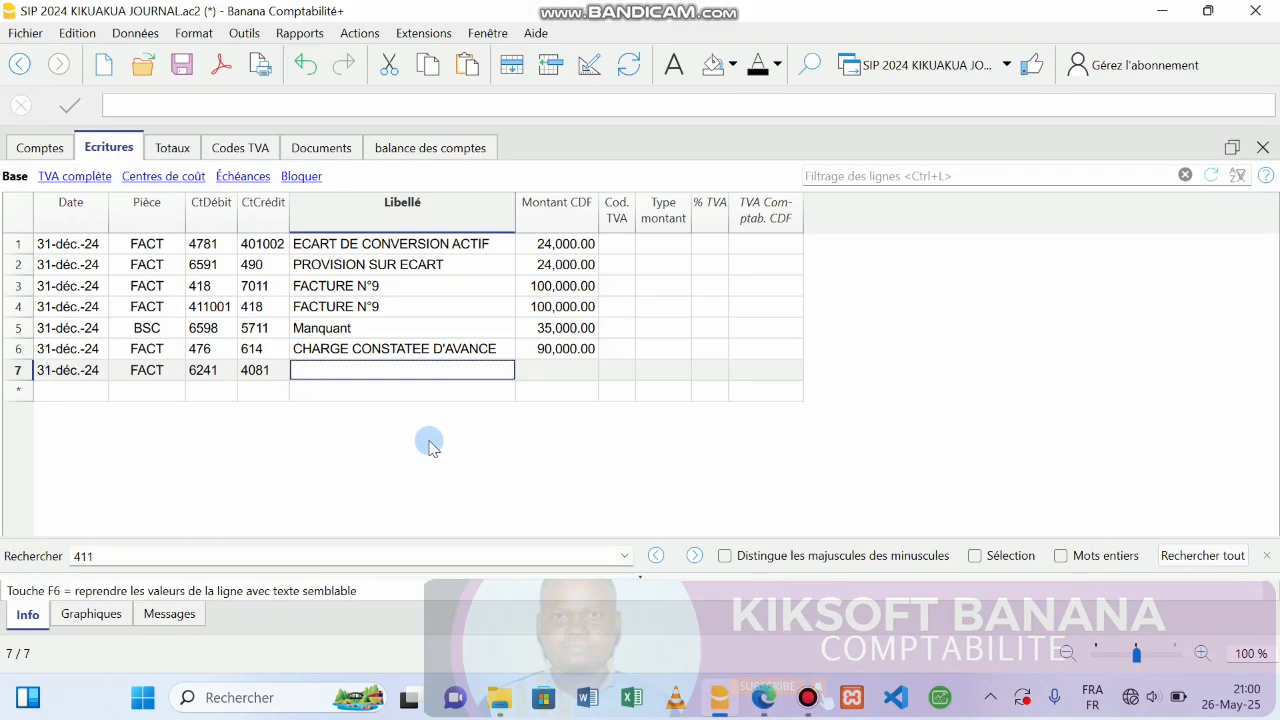
text(FACT)
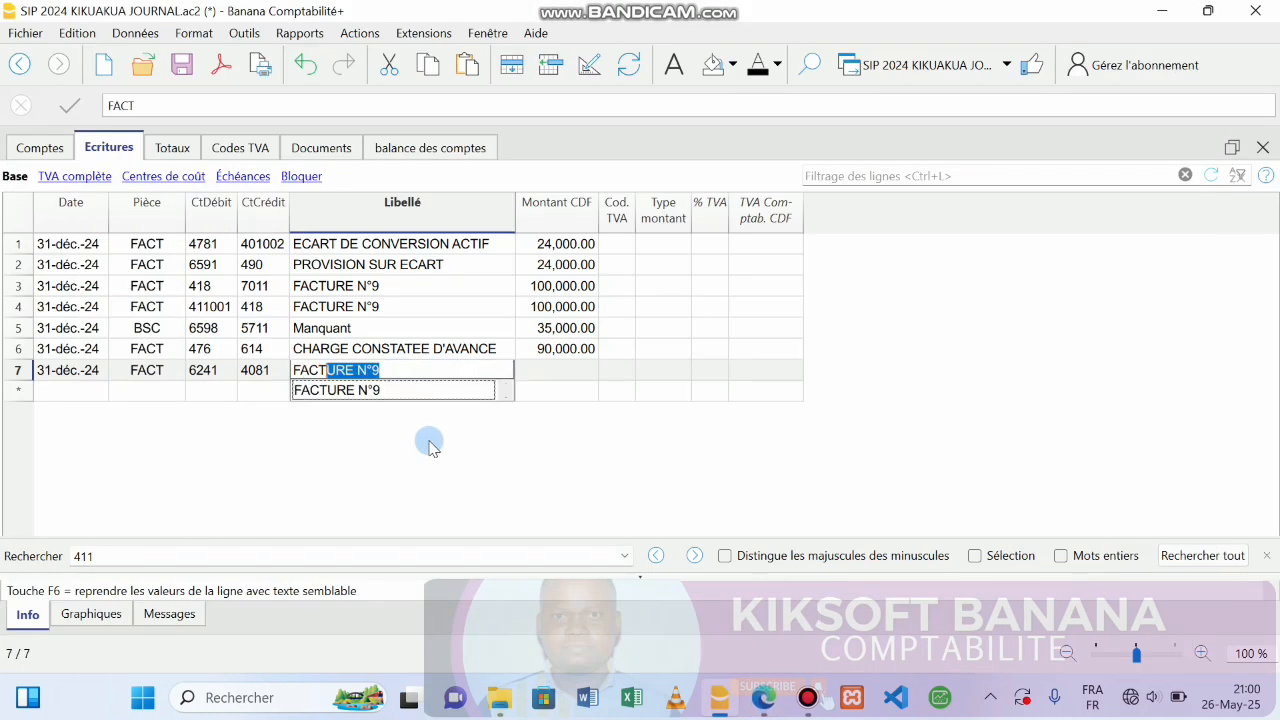
key(End)
key(BackSpace)
text(18)
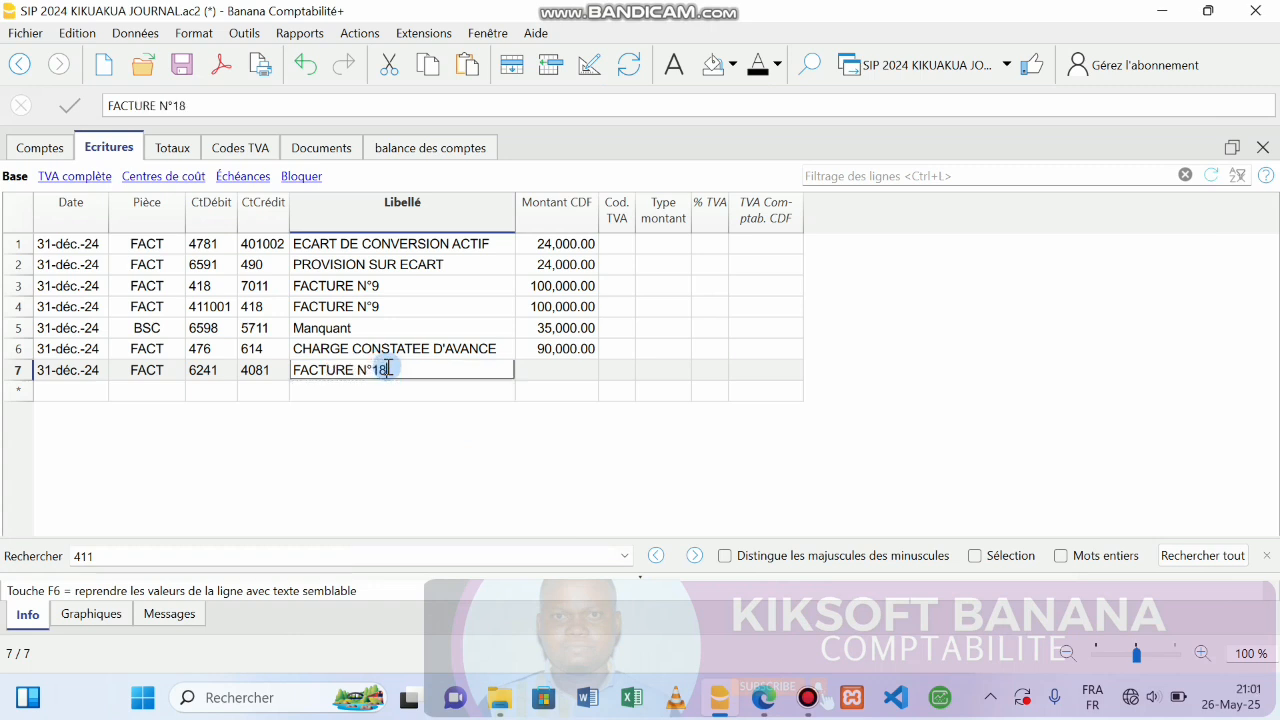
key(Return)
Enter 280,000.00 as the row 7 amount, then review the exercise PDF.
text(280000)
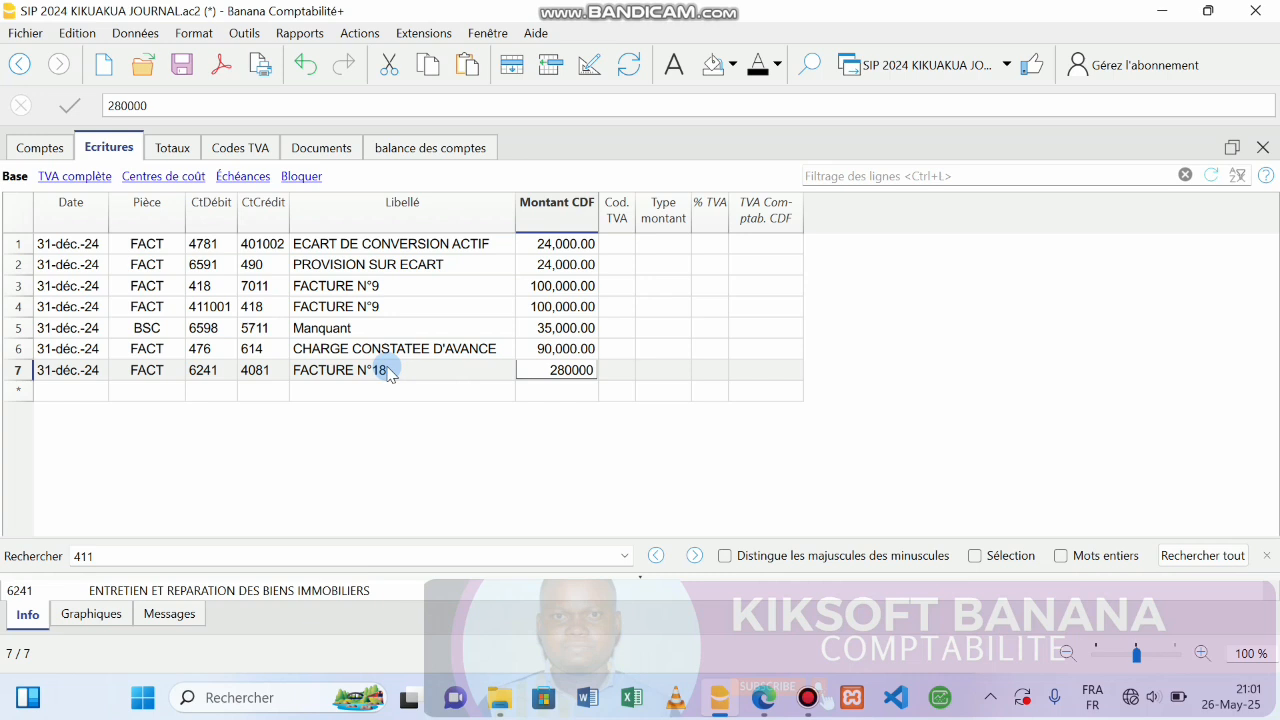
key(Return)
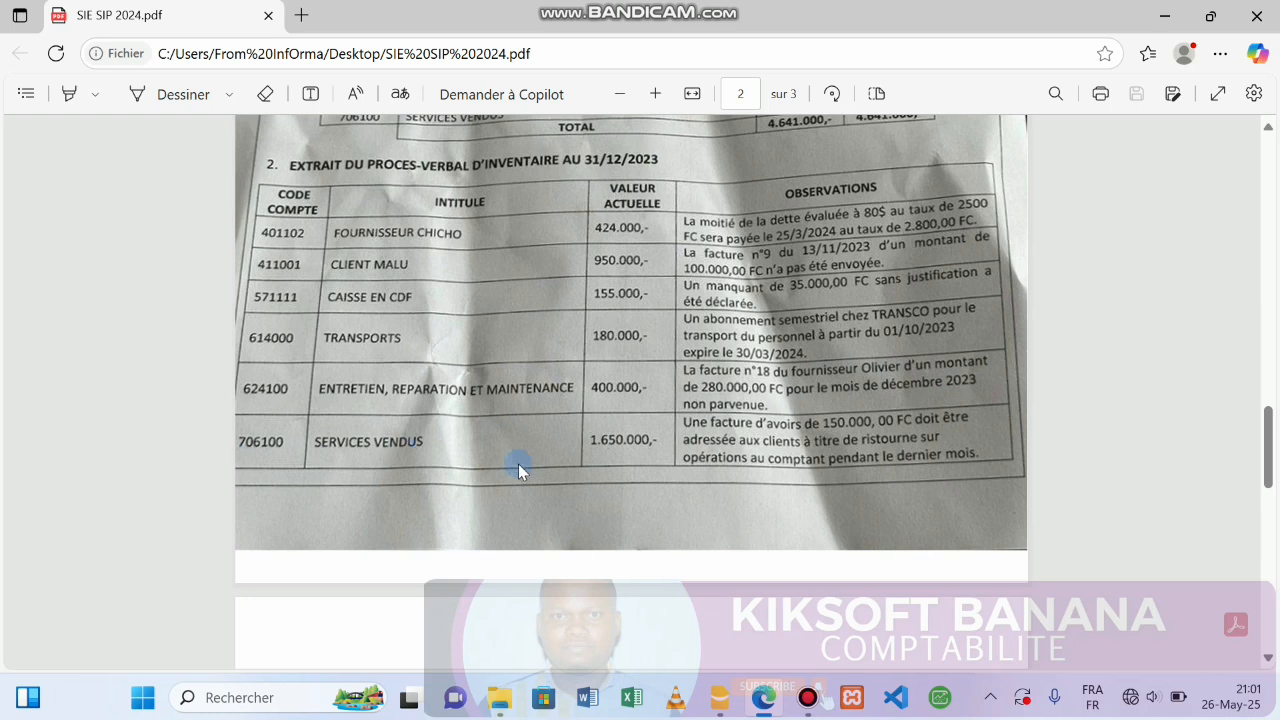
mouse_move(738, 712)
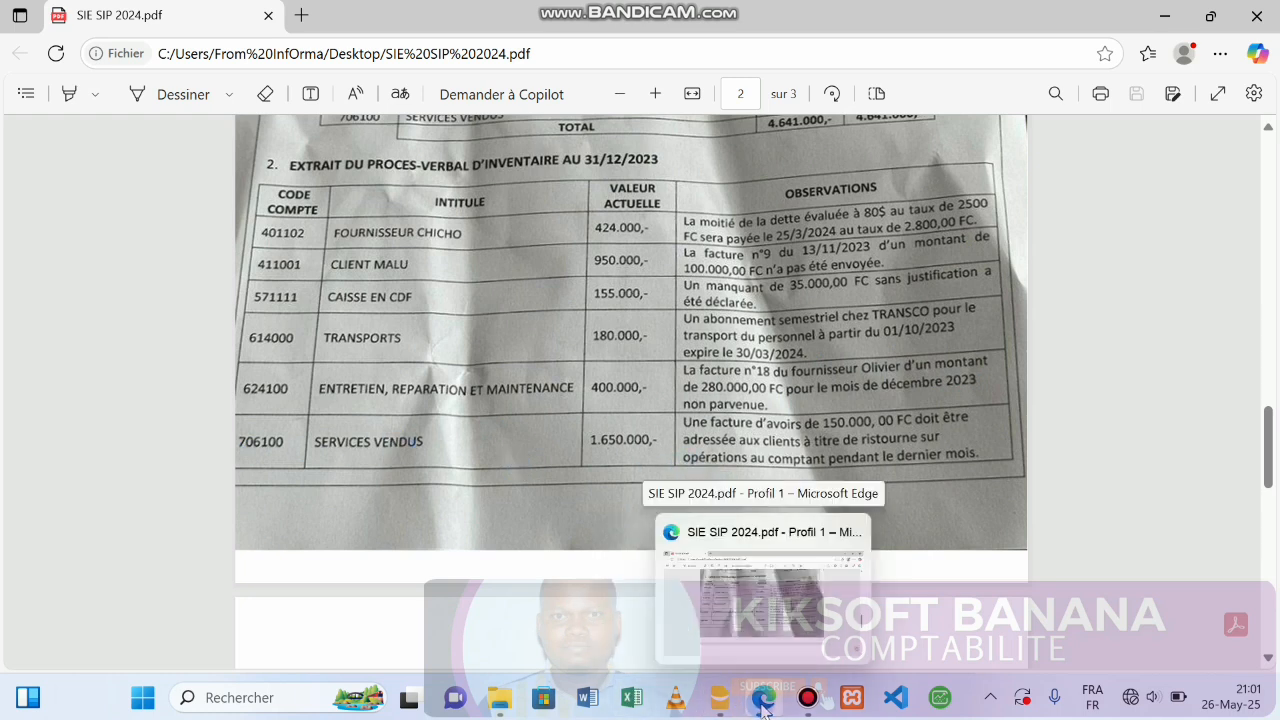
click(762, 698)
click(762, 698)
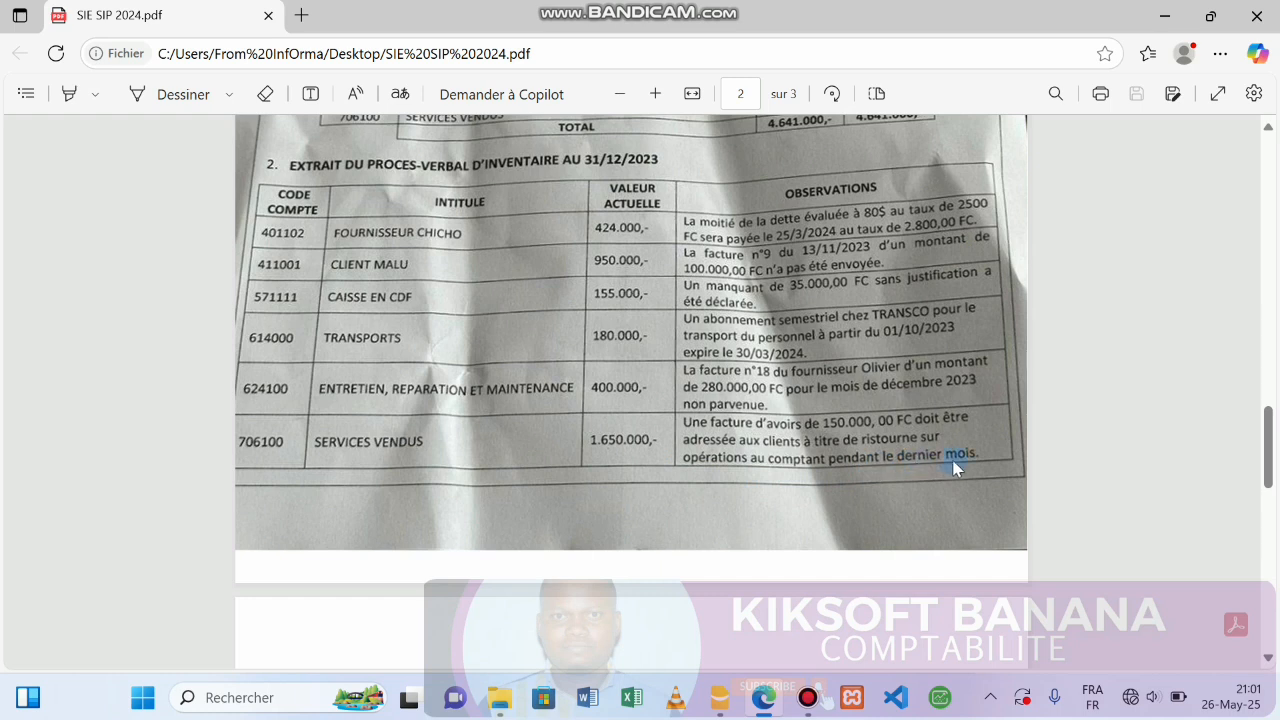
click(720, 697)
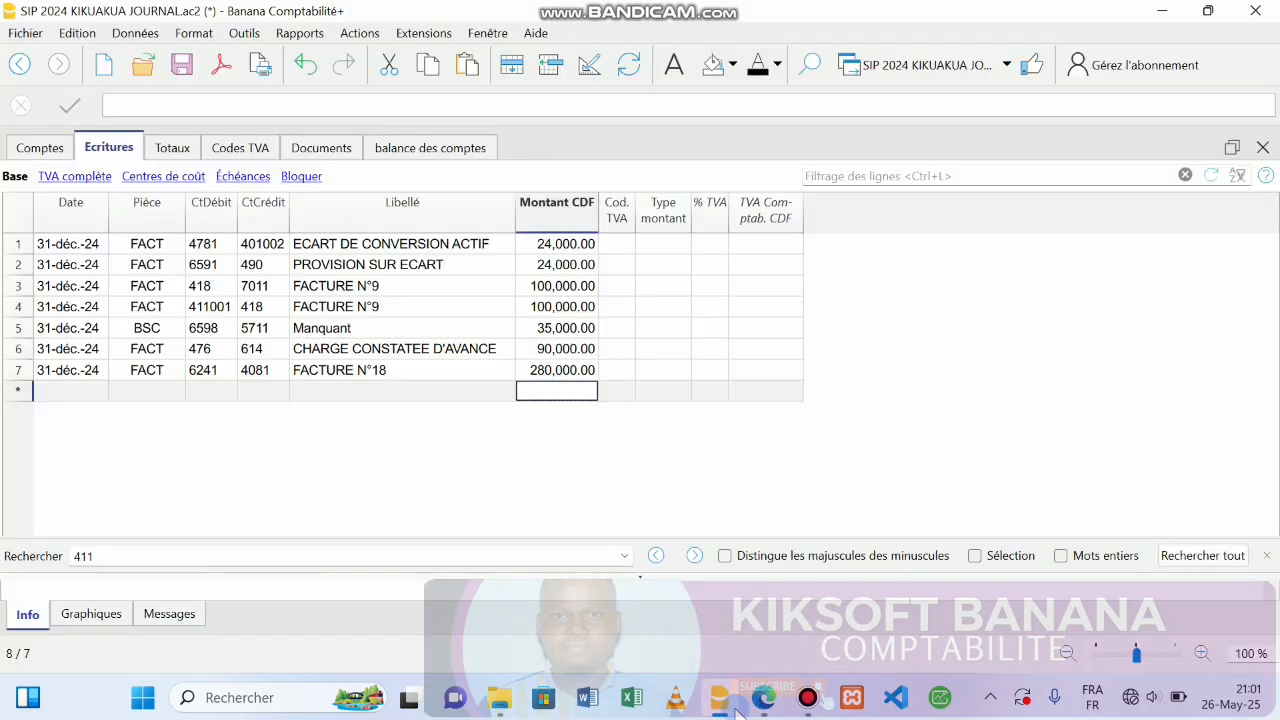
Start entry 8 dated 31-12-2024 with voucher FACT and debit account 706.
click(62, 392)
text(31)
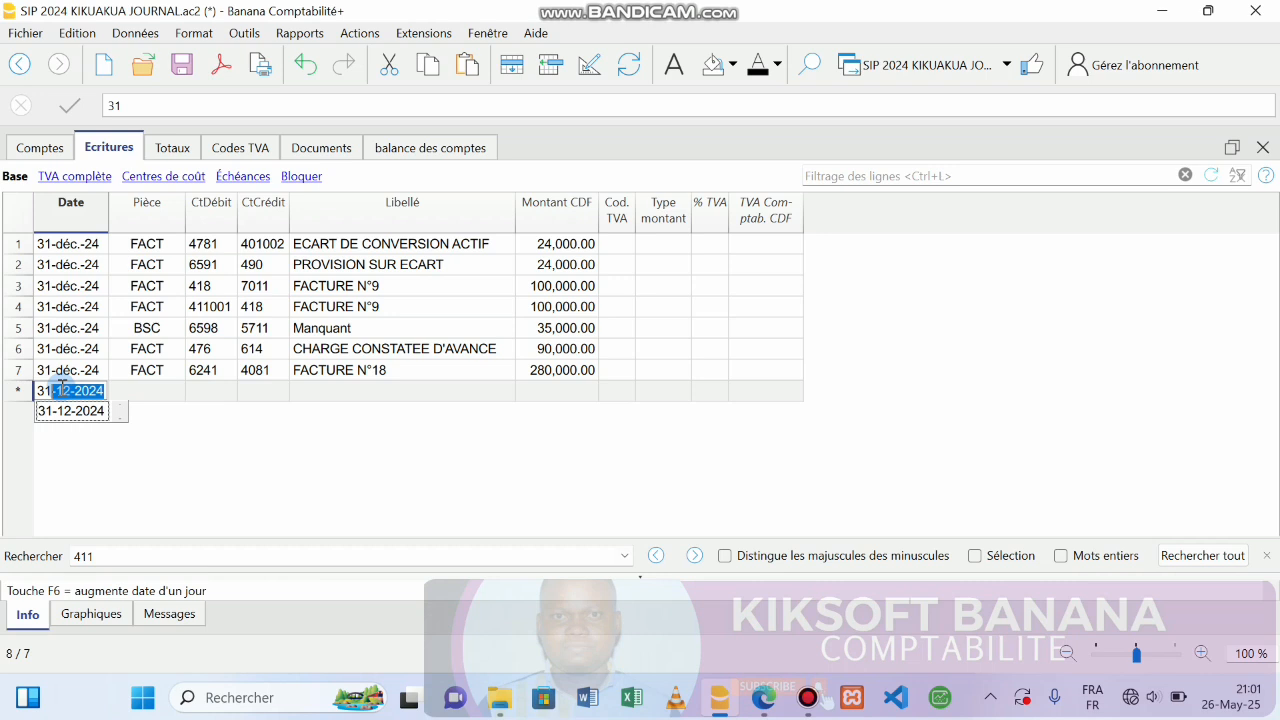
key(Return)
text(FACT)
key(Return)
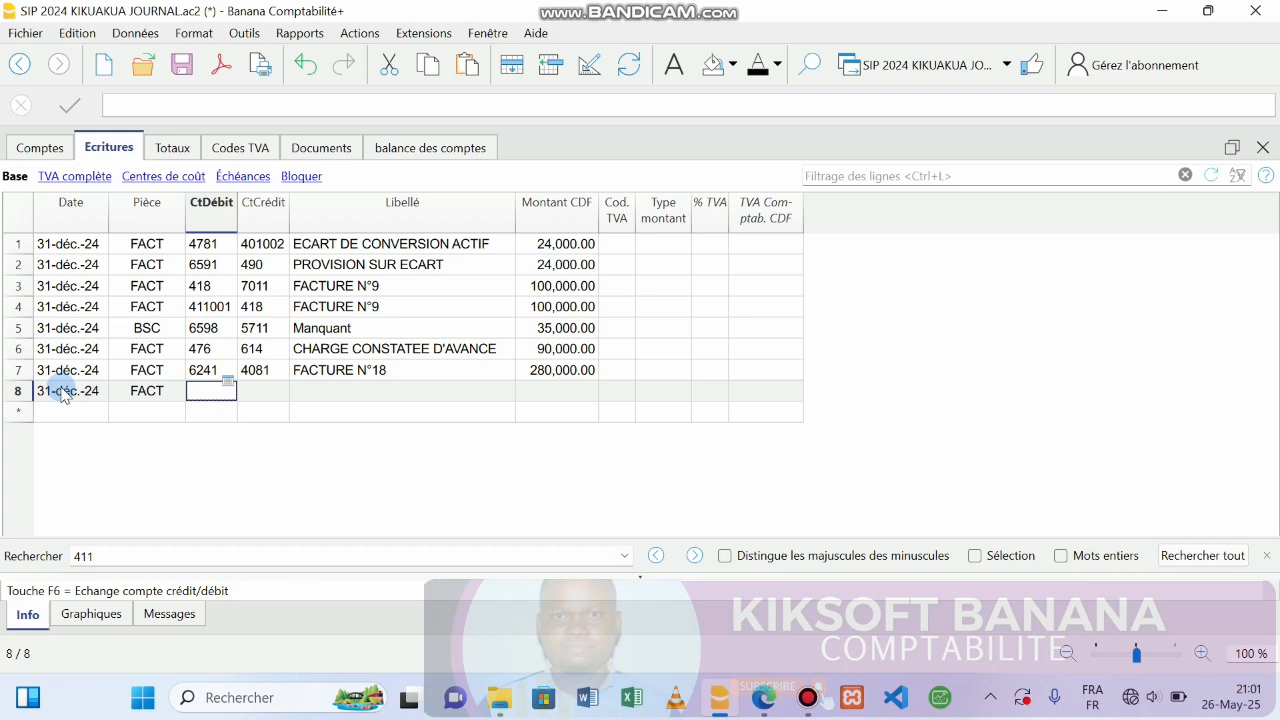
text(70)
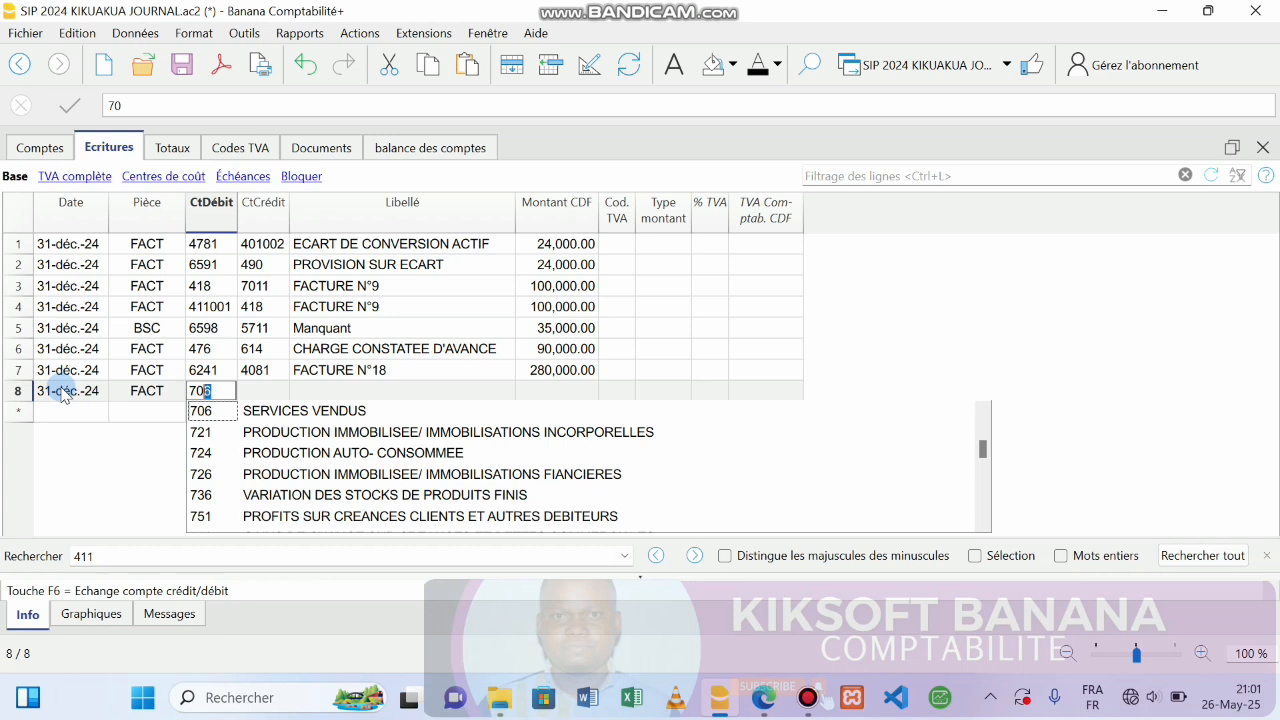
key(Return)
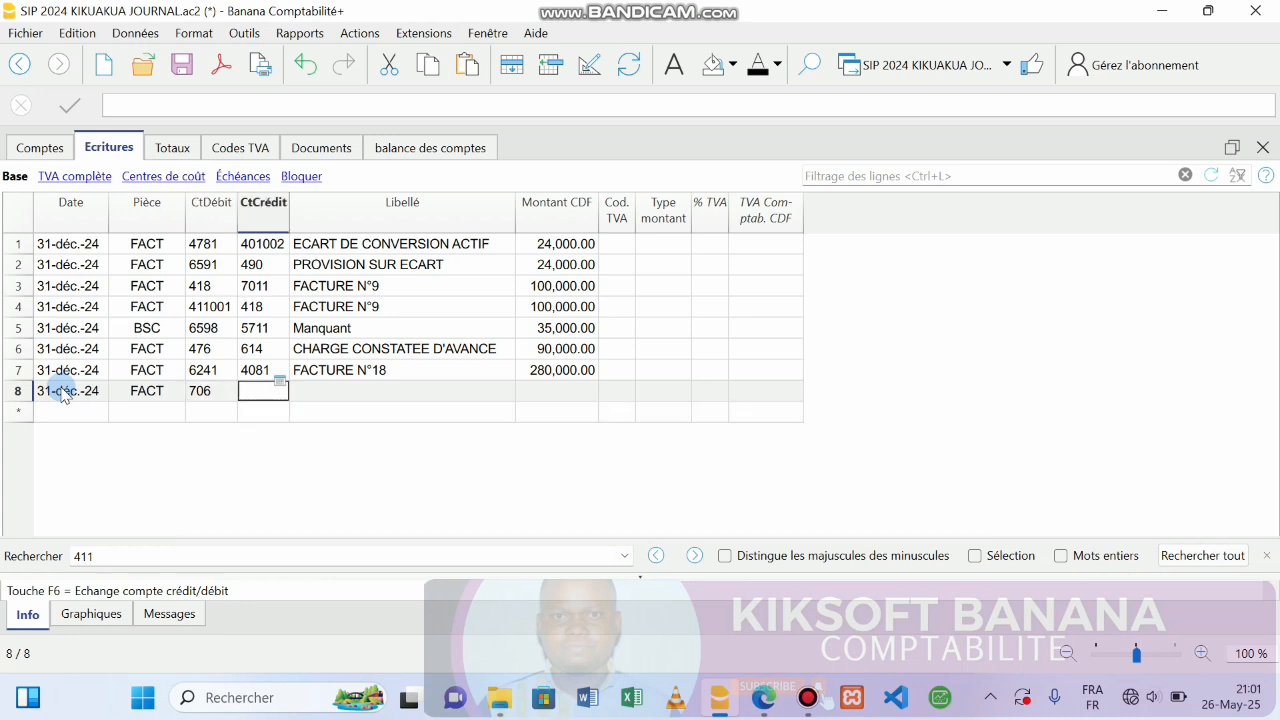
Set credit account 4191, save, and label entry 8 REDUCTION HORS FACTURE.
text(41)
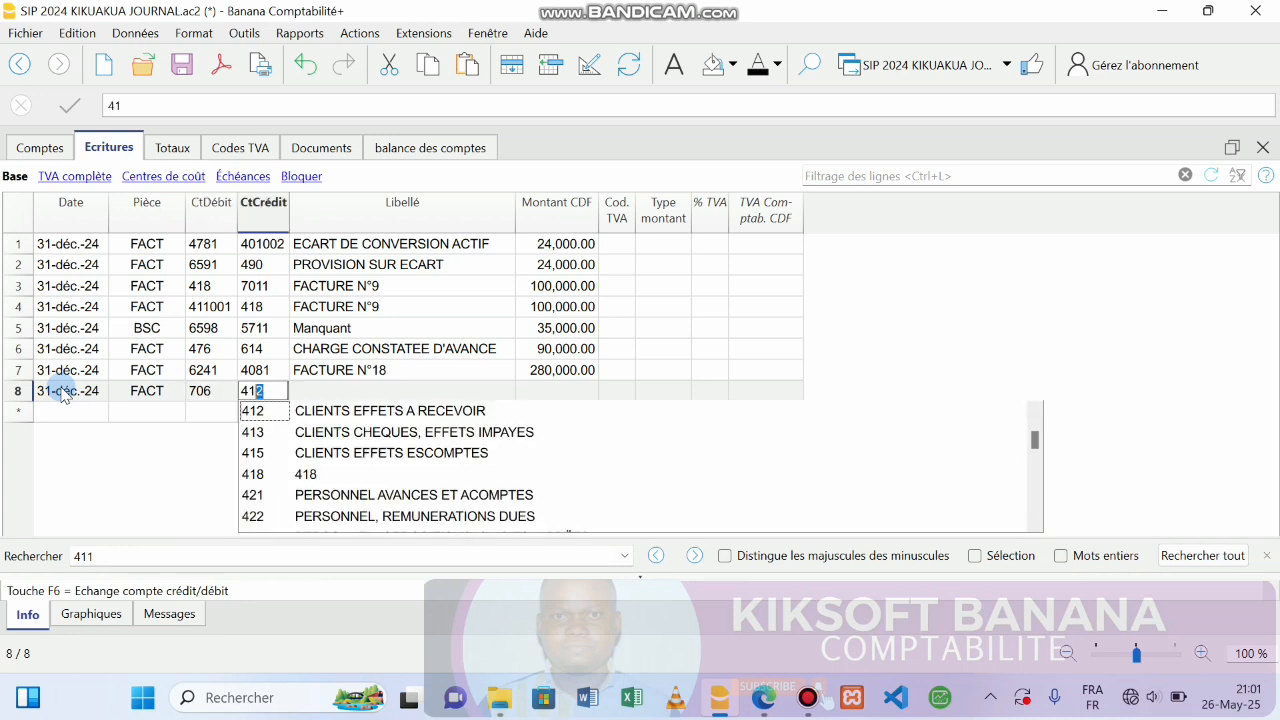
text(91)
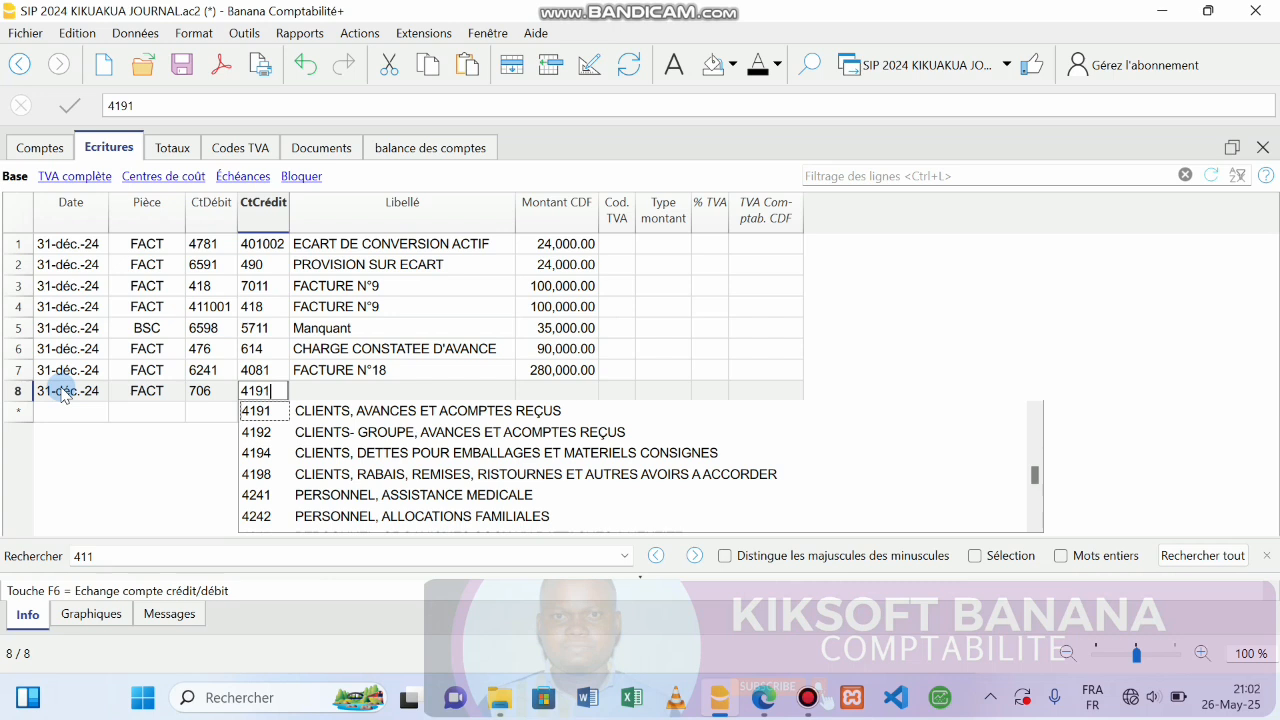
key(Return)
key(ctrl+s)
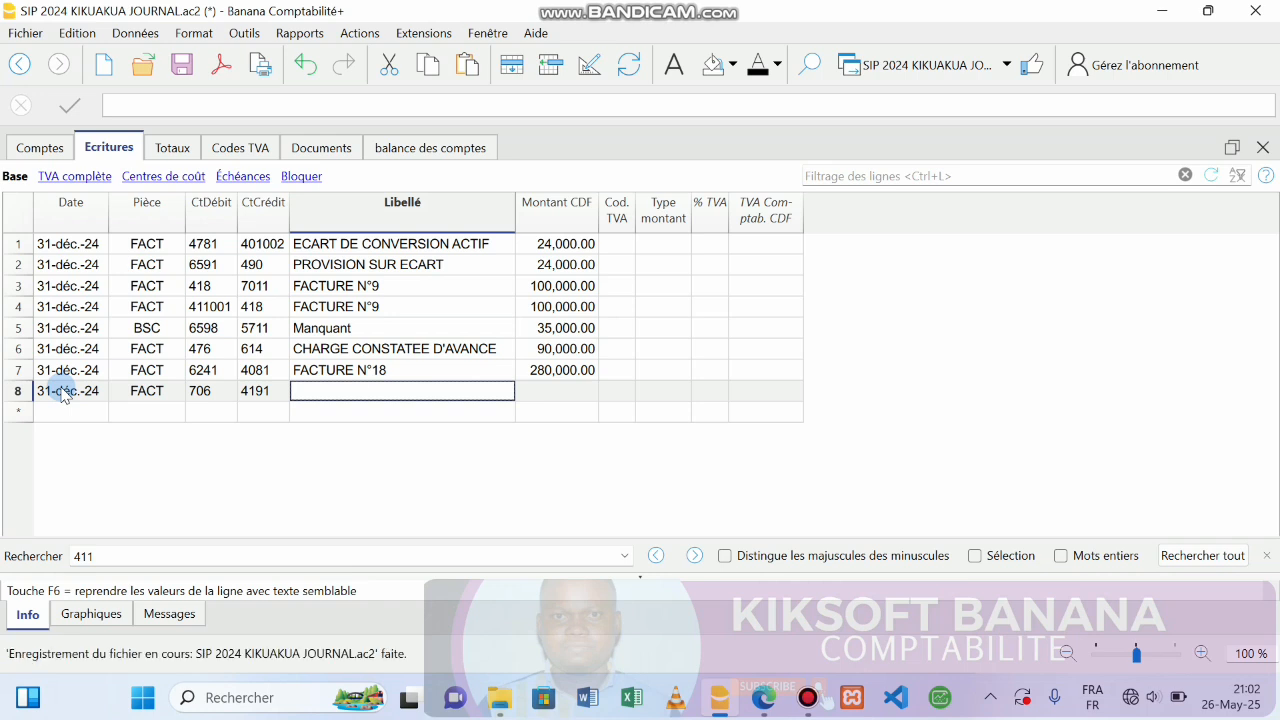
text(REC)
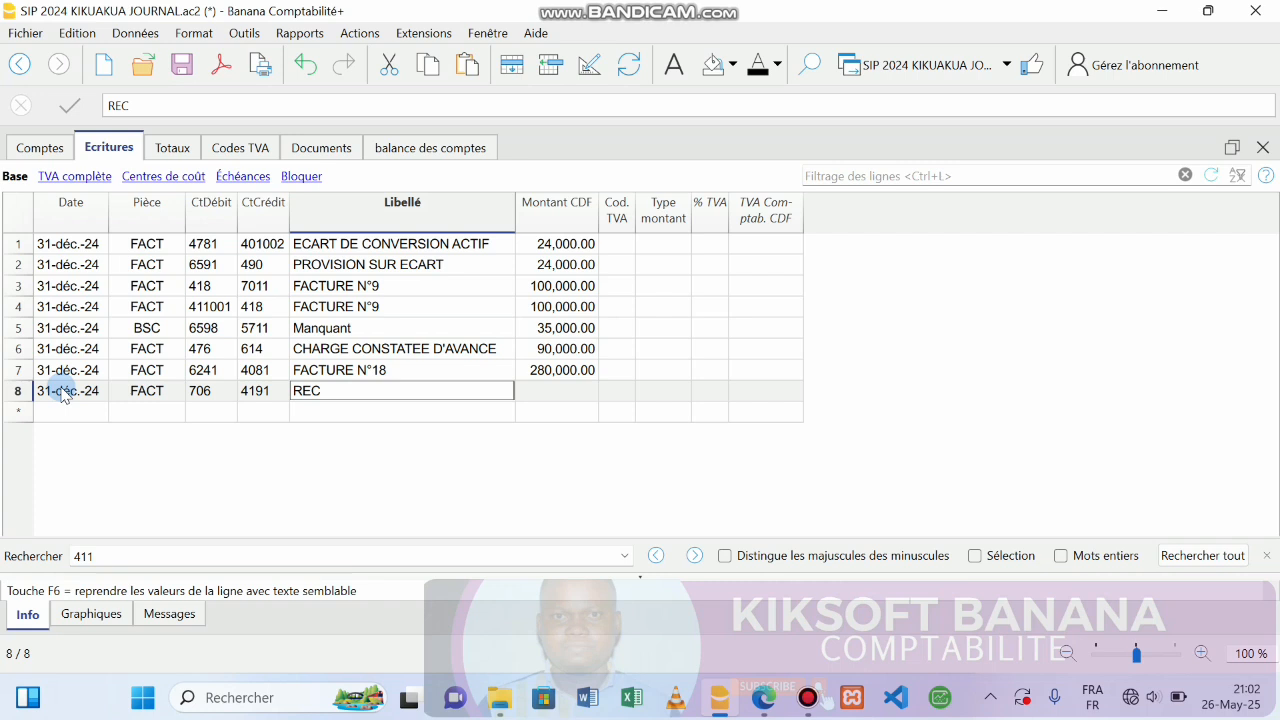
key(BackSpace)
text(DUCTION HORS)
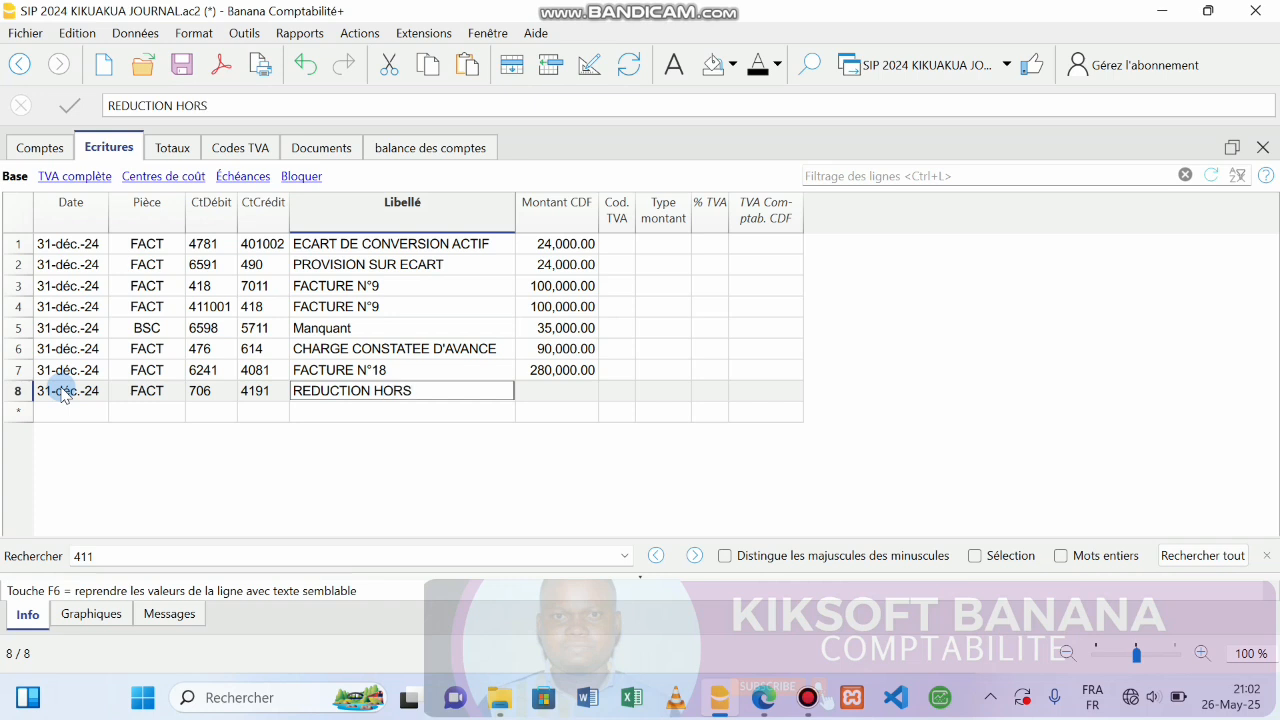
text( FACTURE)
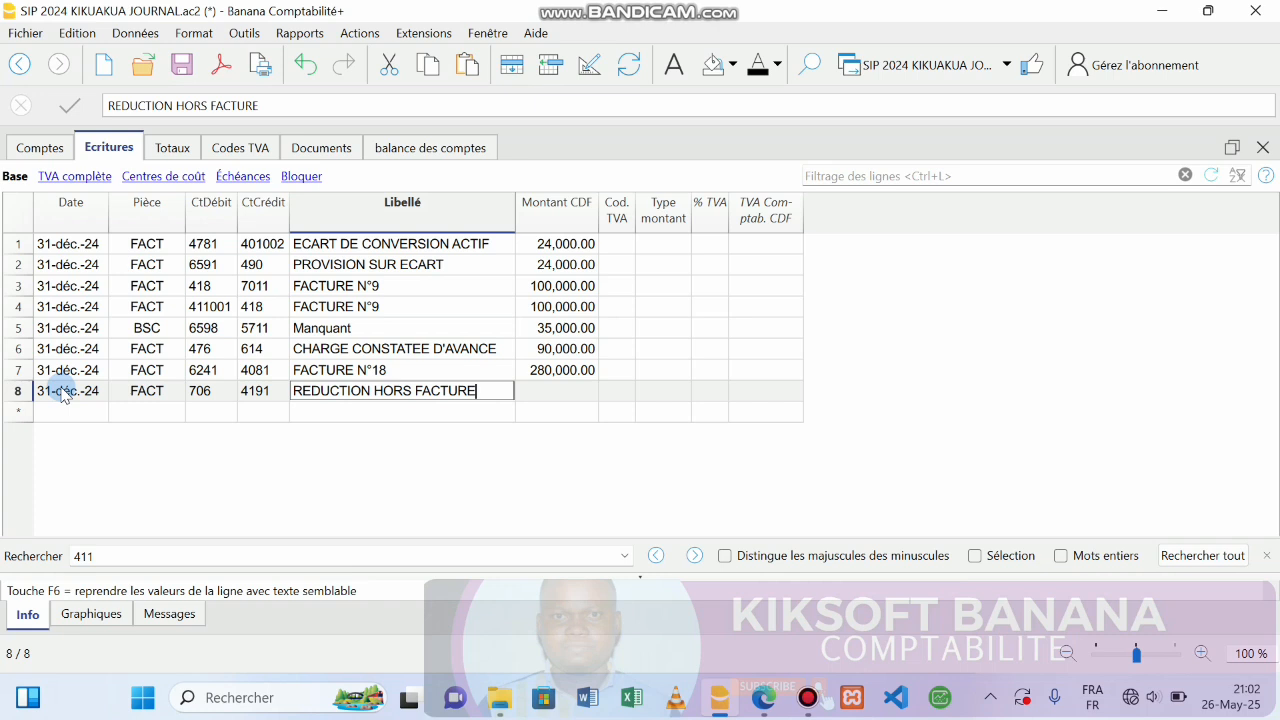
key(Tab)
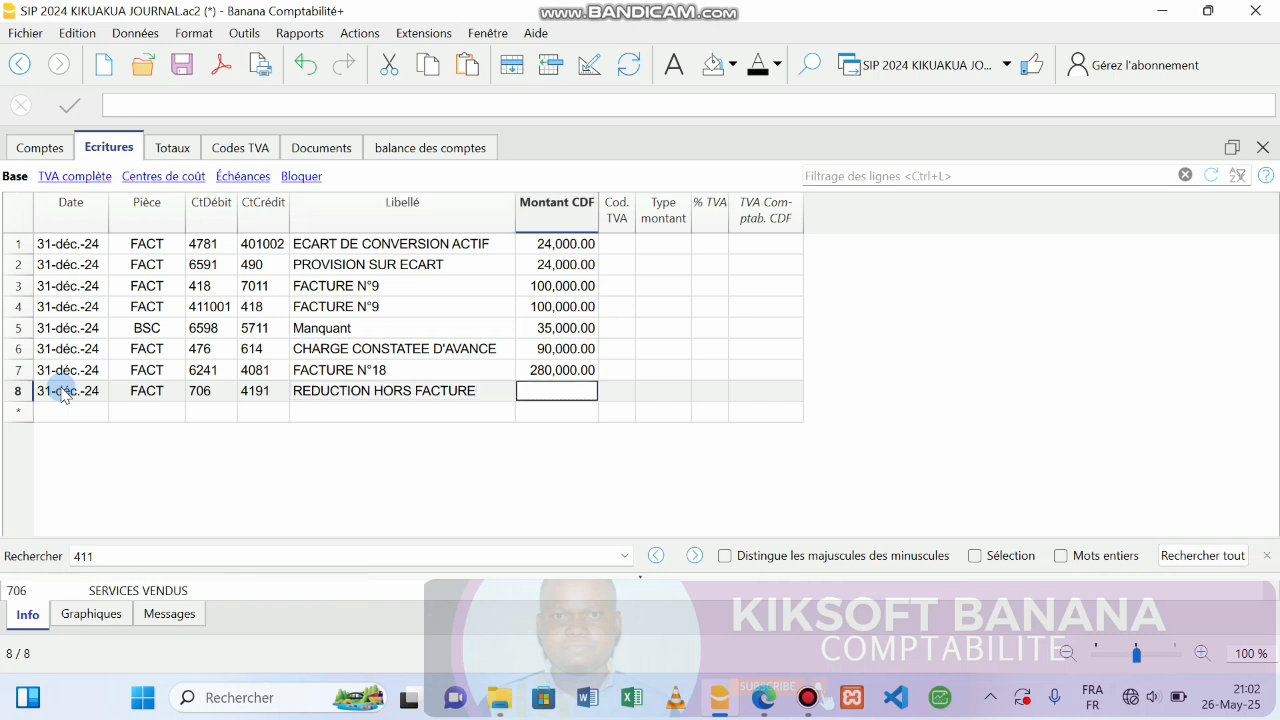
click(776, 697)
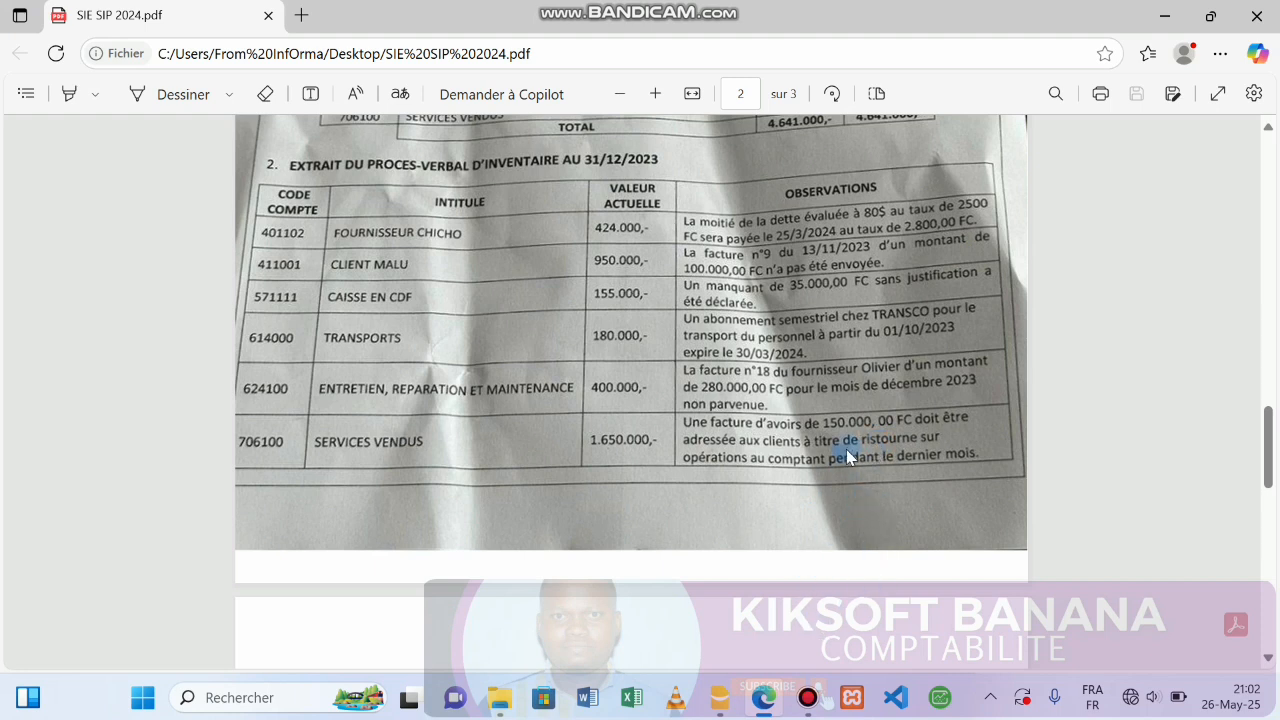
Enter 150,000.00 CDF as the amount of row 8, REDUCTION HORS FACTURE.
click(763, 710)
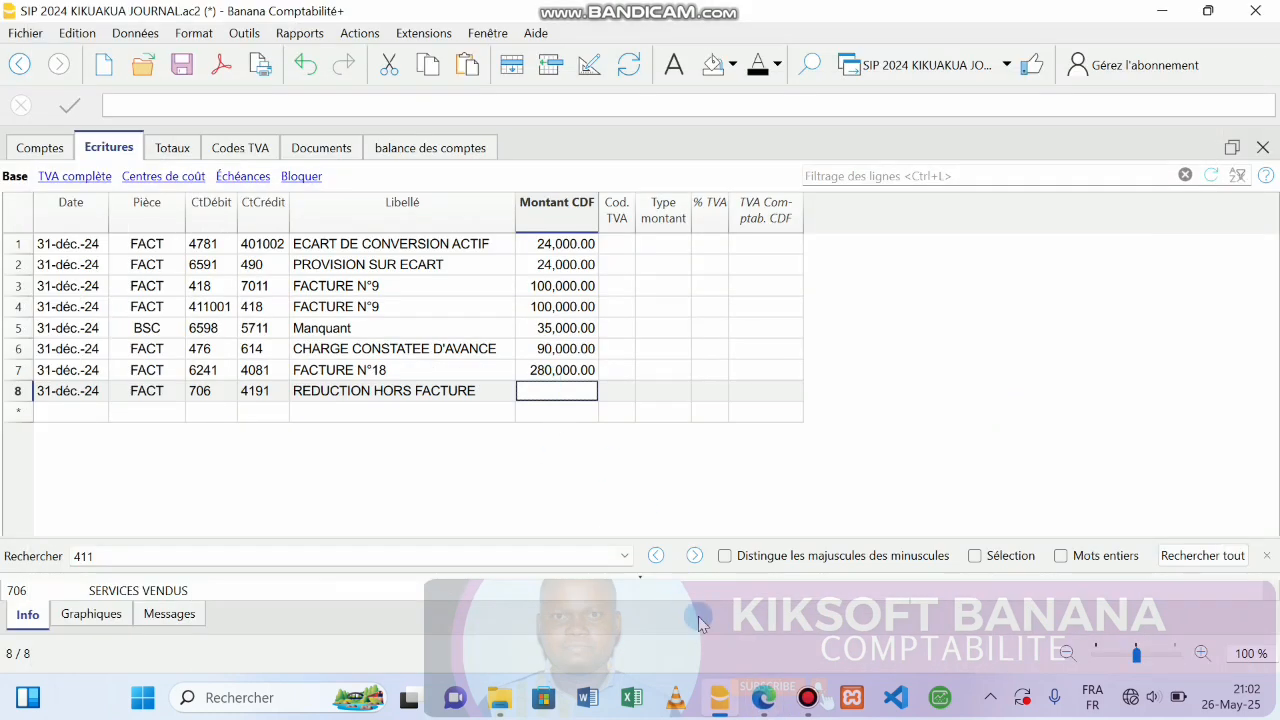
click(805, 698)
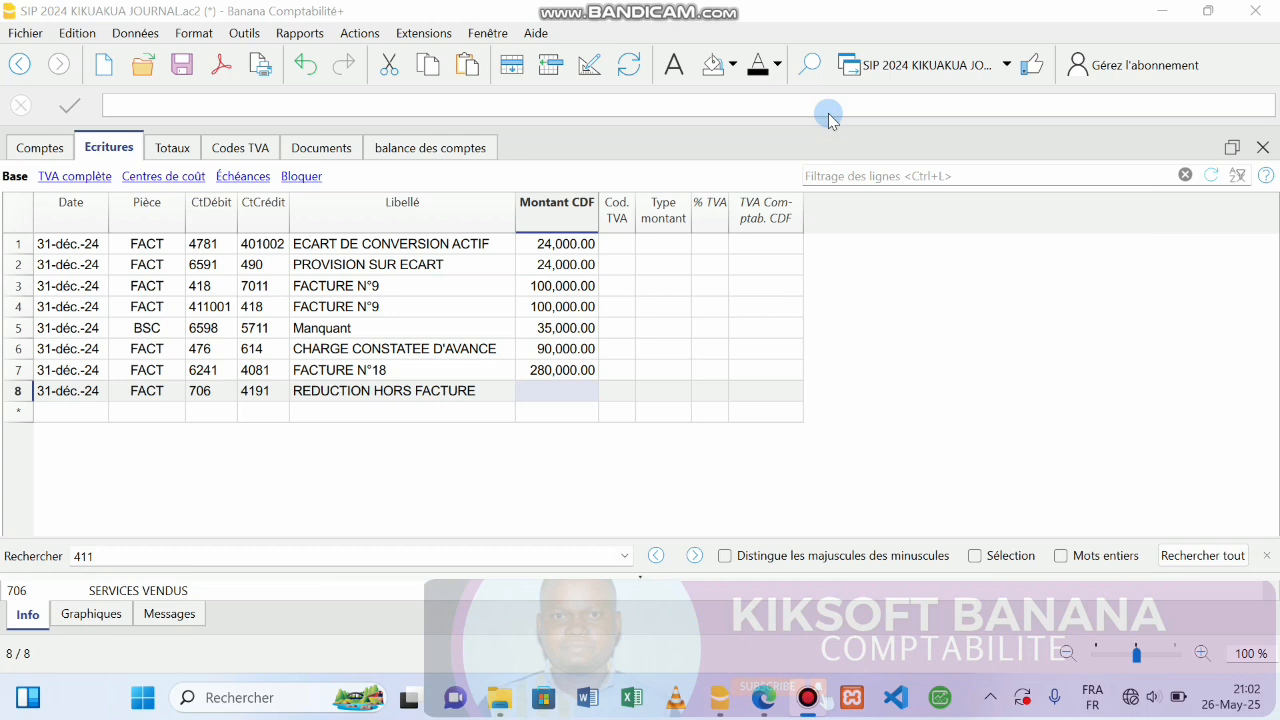
click(890, 64)
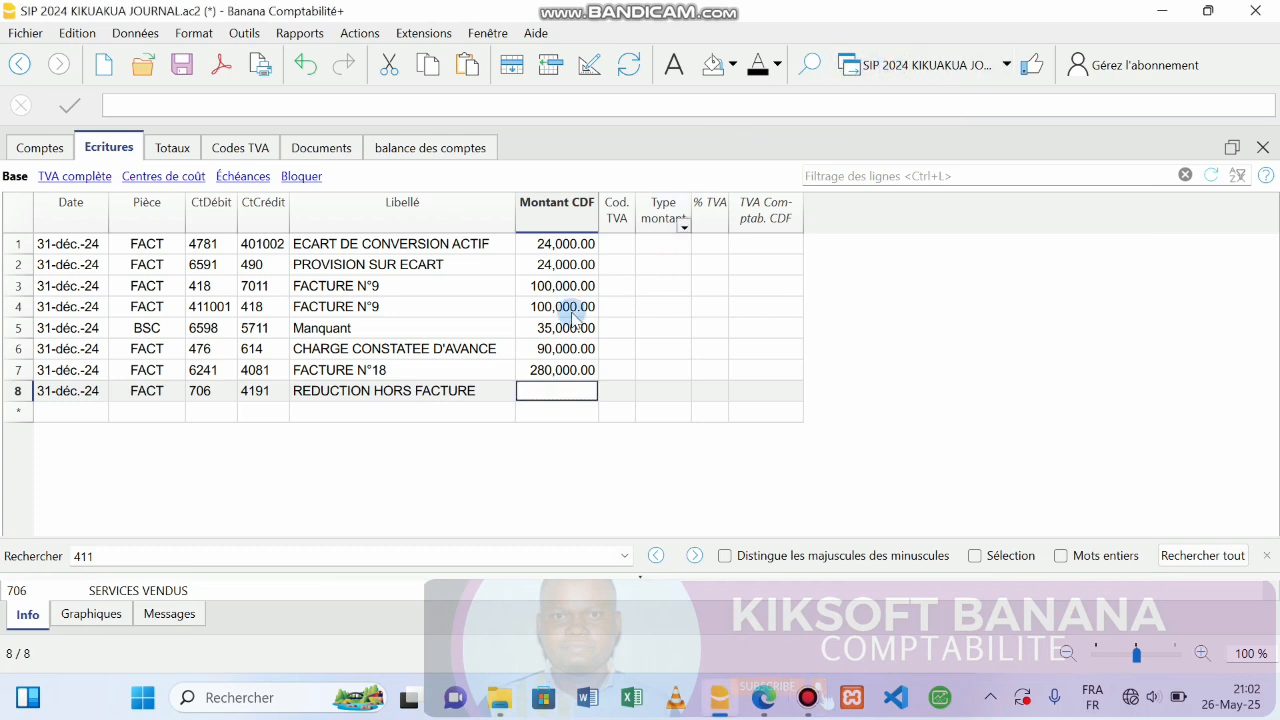
text(15)
text(0,00)
text(0000)
key(Return)
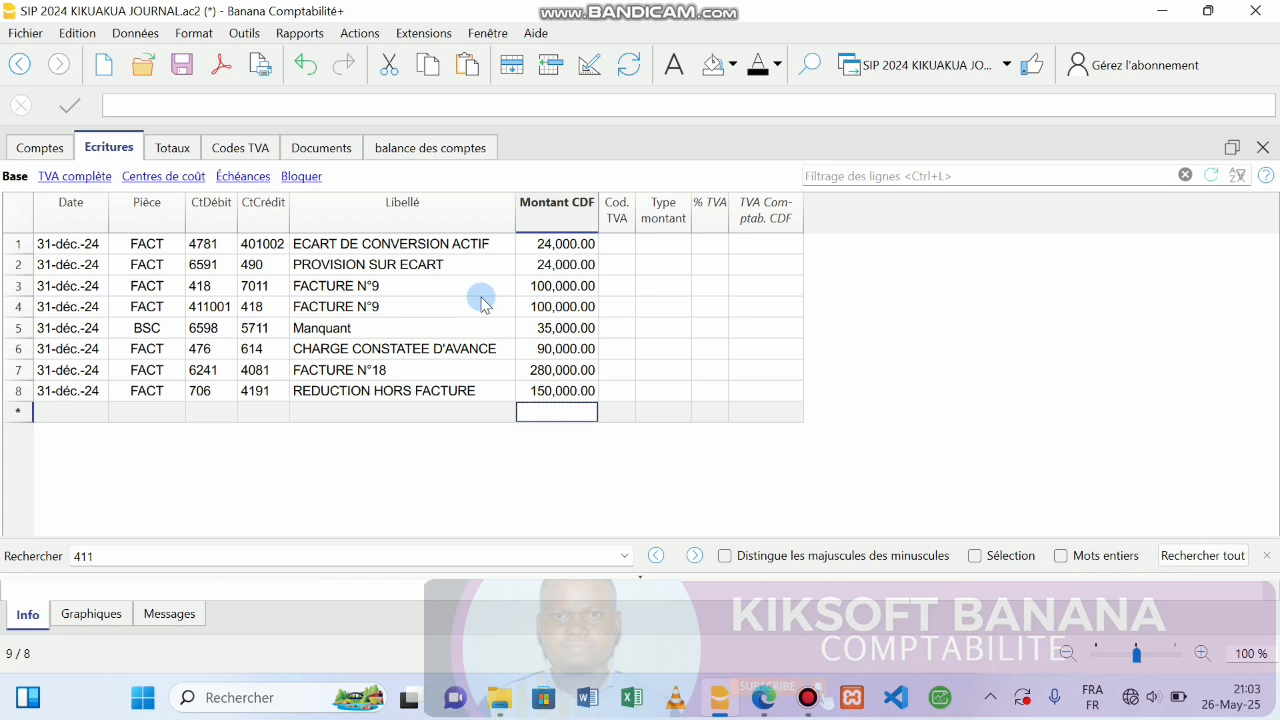
Save the accounting file and briefly preview the entries table for printing.
click(181, 66)
click(297, 33)
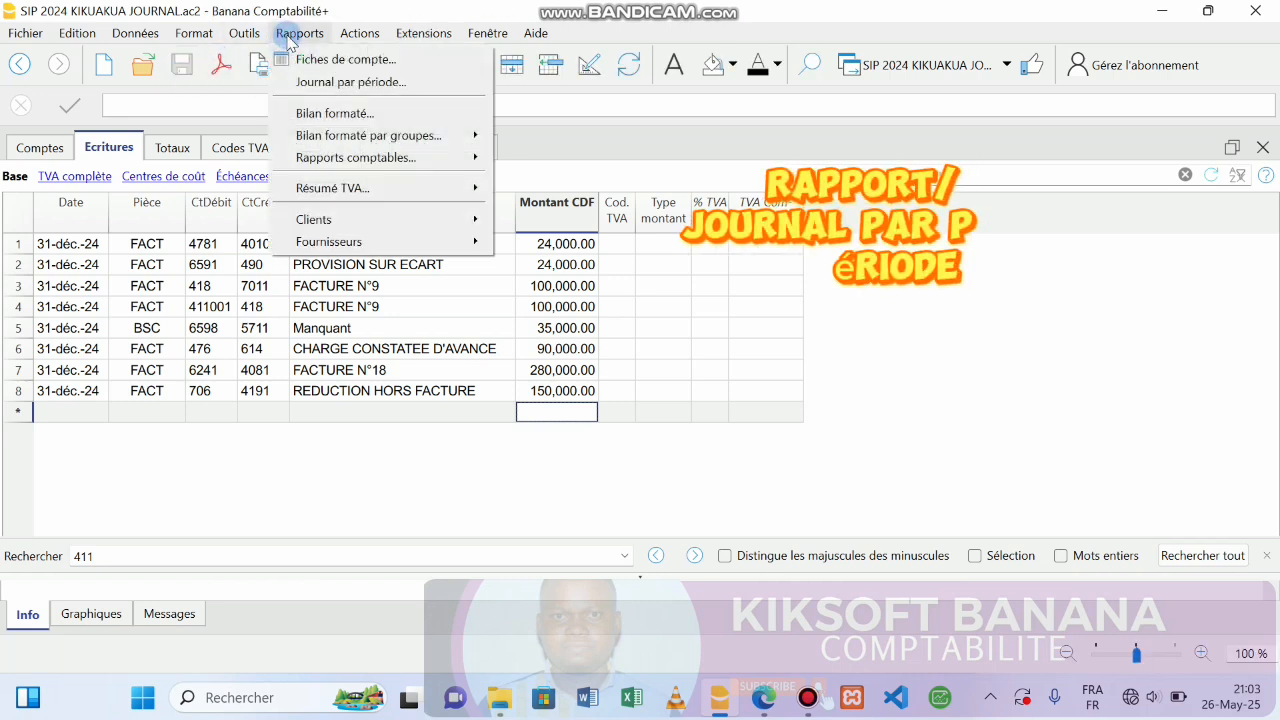
click(387, 84)
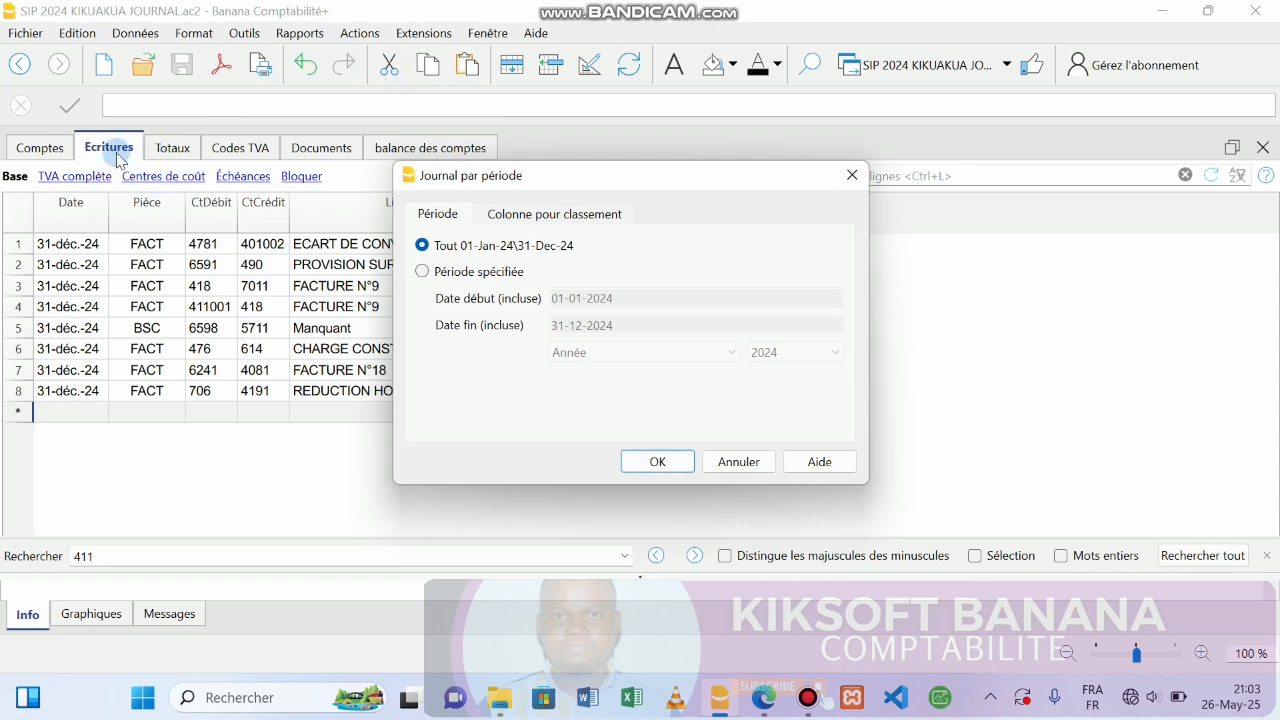
click(851, 176)
click(263, 68)
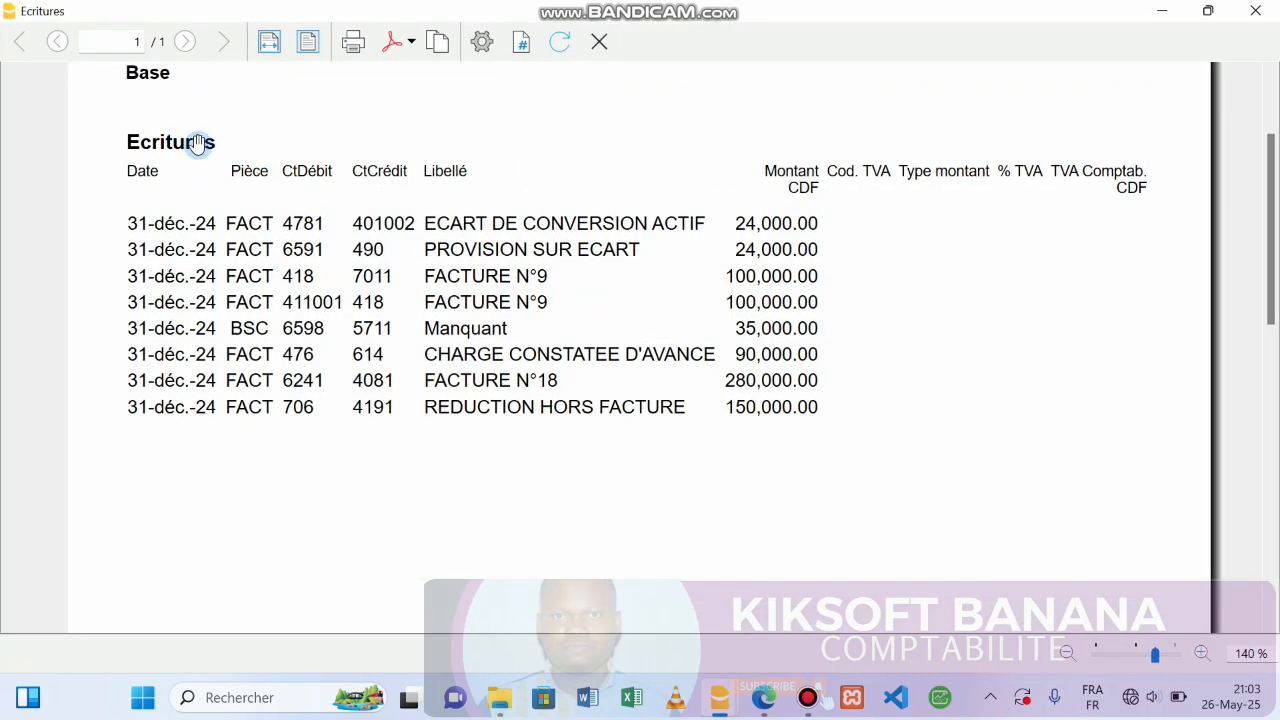
click(599, 41)
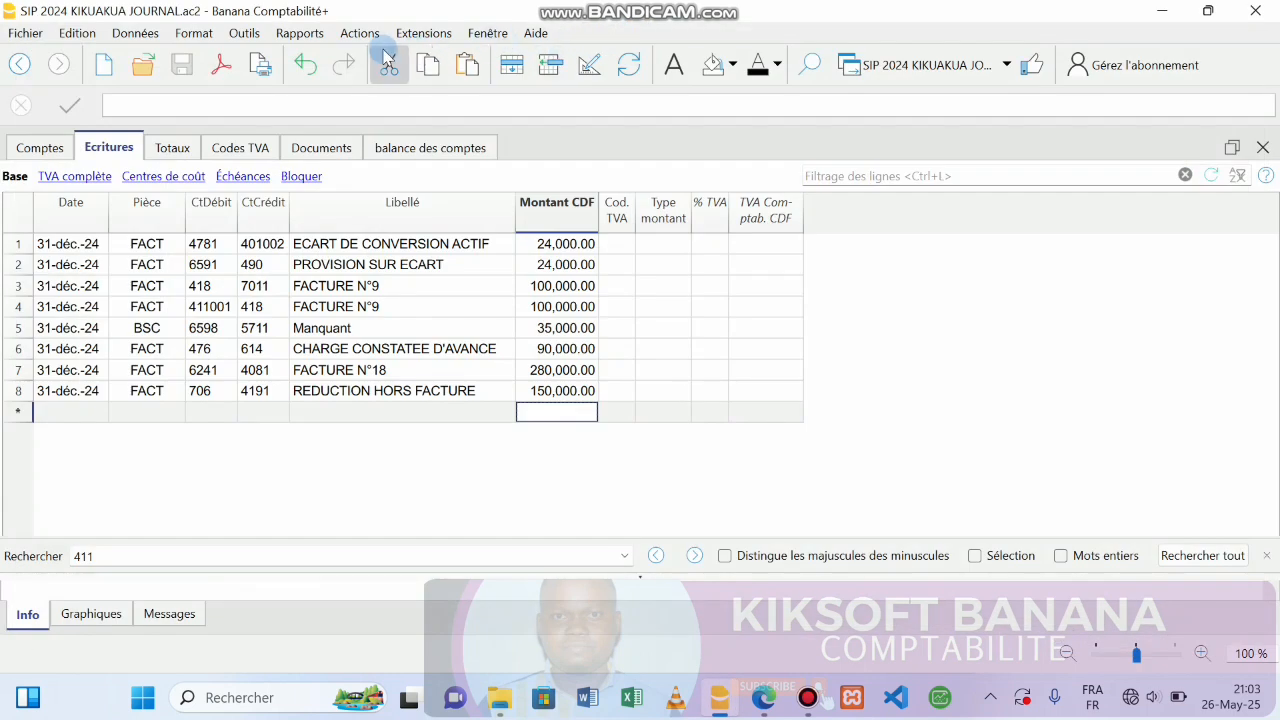
Generate the journal for 01-Jan-24 to 31-Dec-24 and show its print preview setup.
click(300, 33)
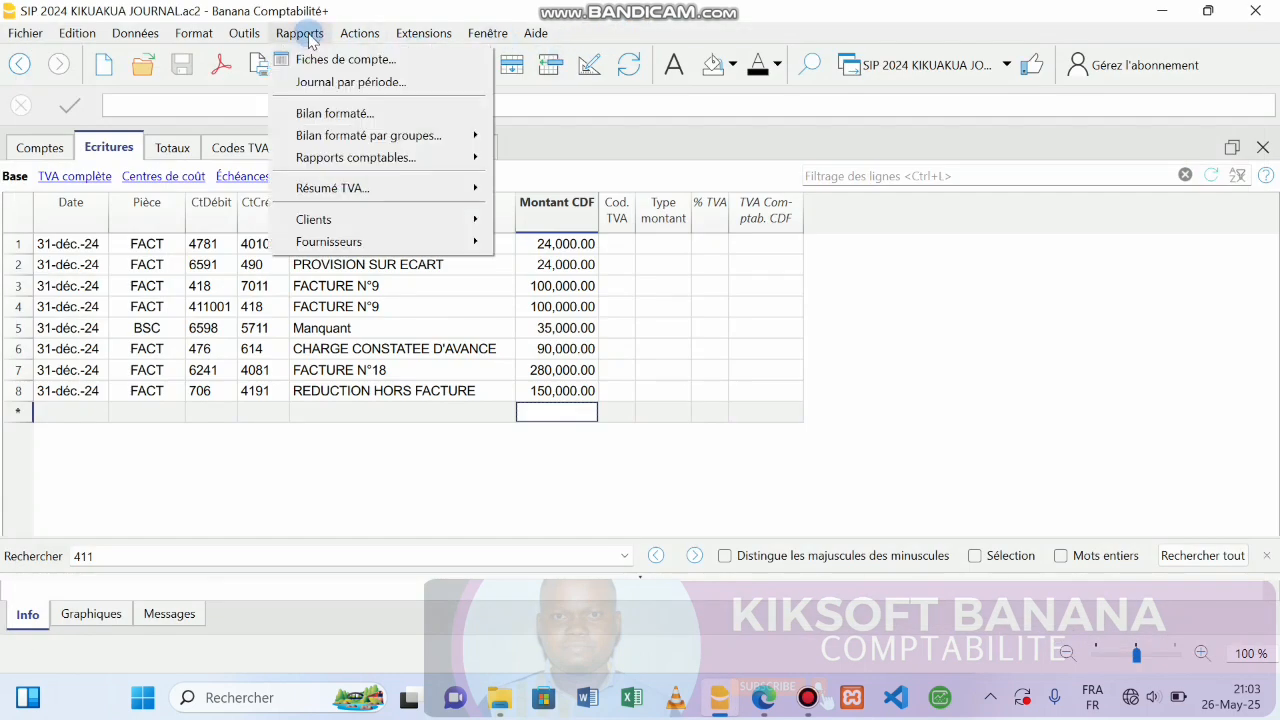
click(337, 88)
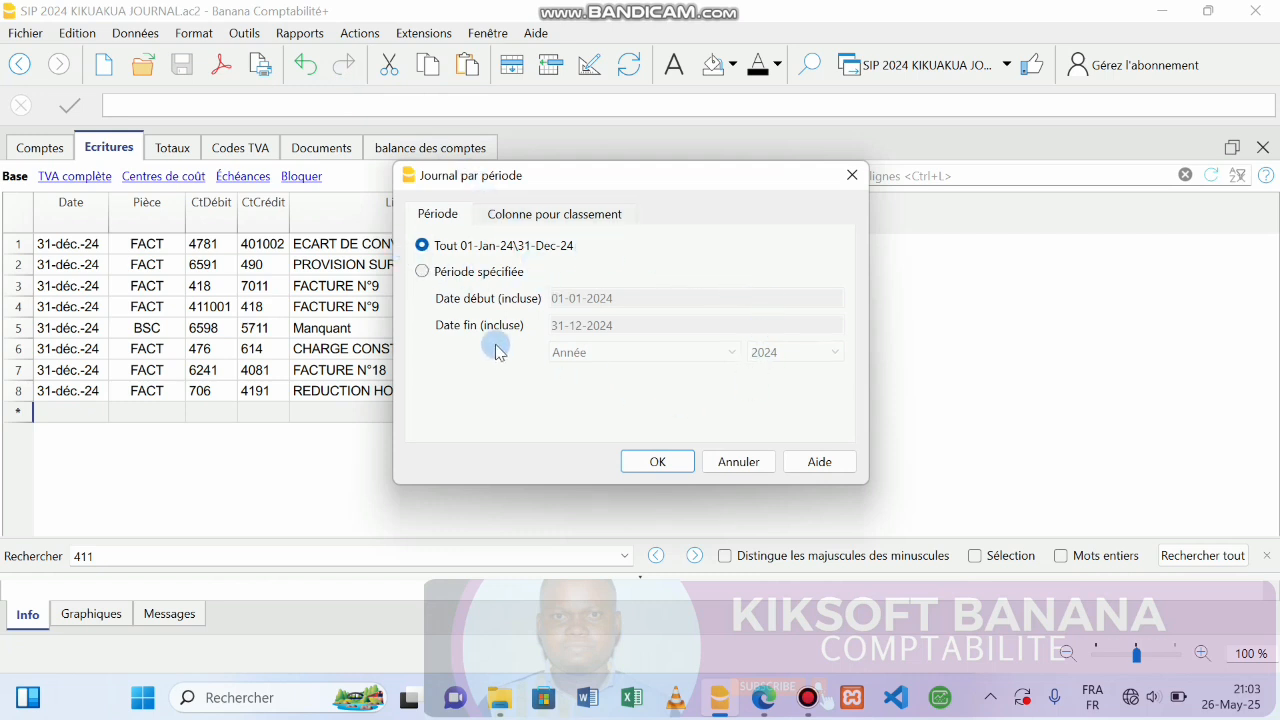
click(662, 469)
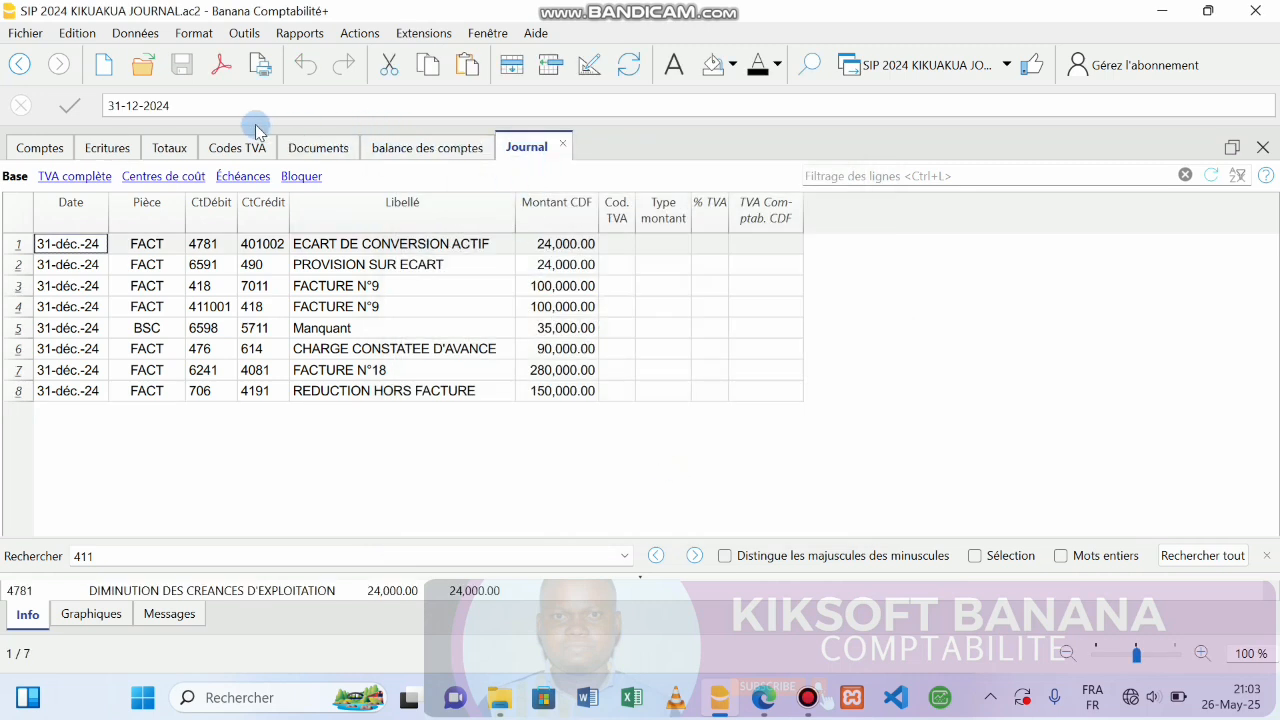
click(264, 64)
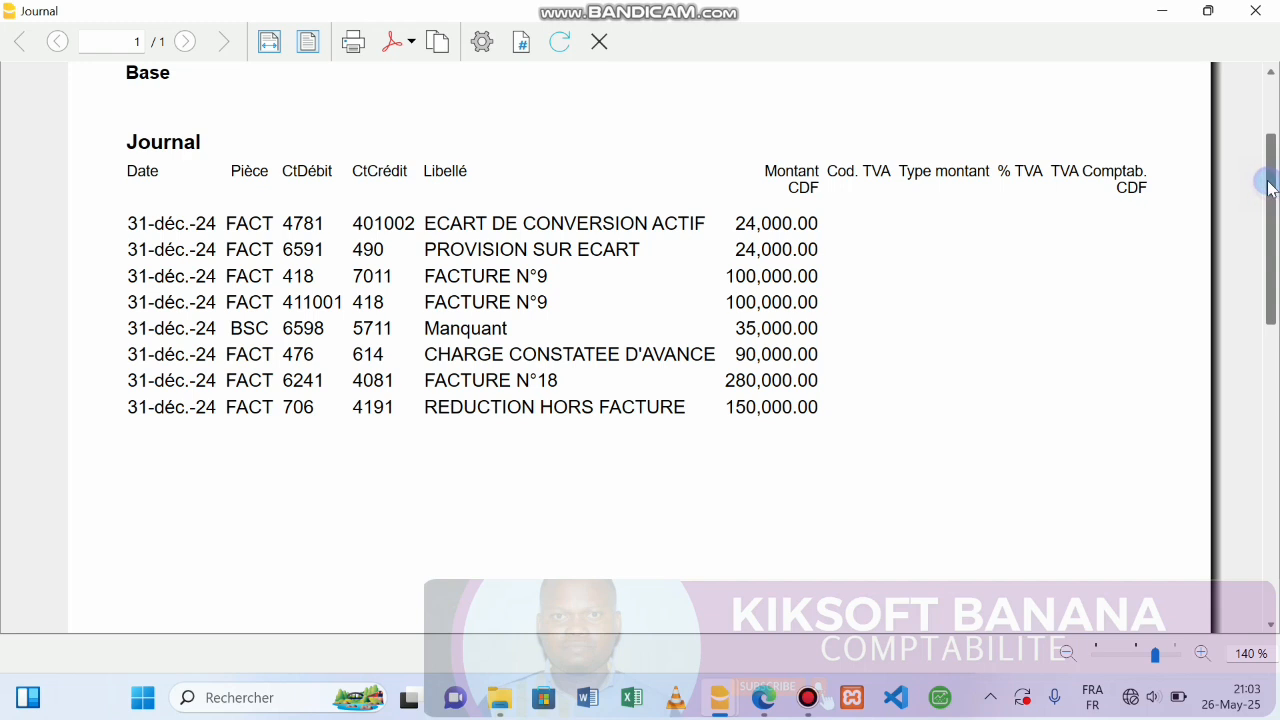
drag(1268, 188, 1261, 103)
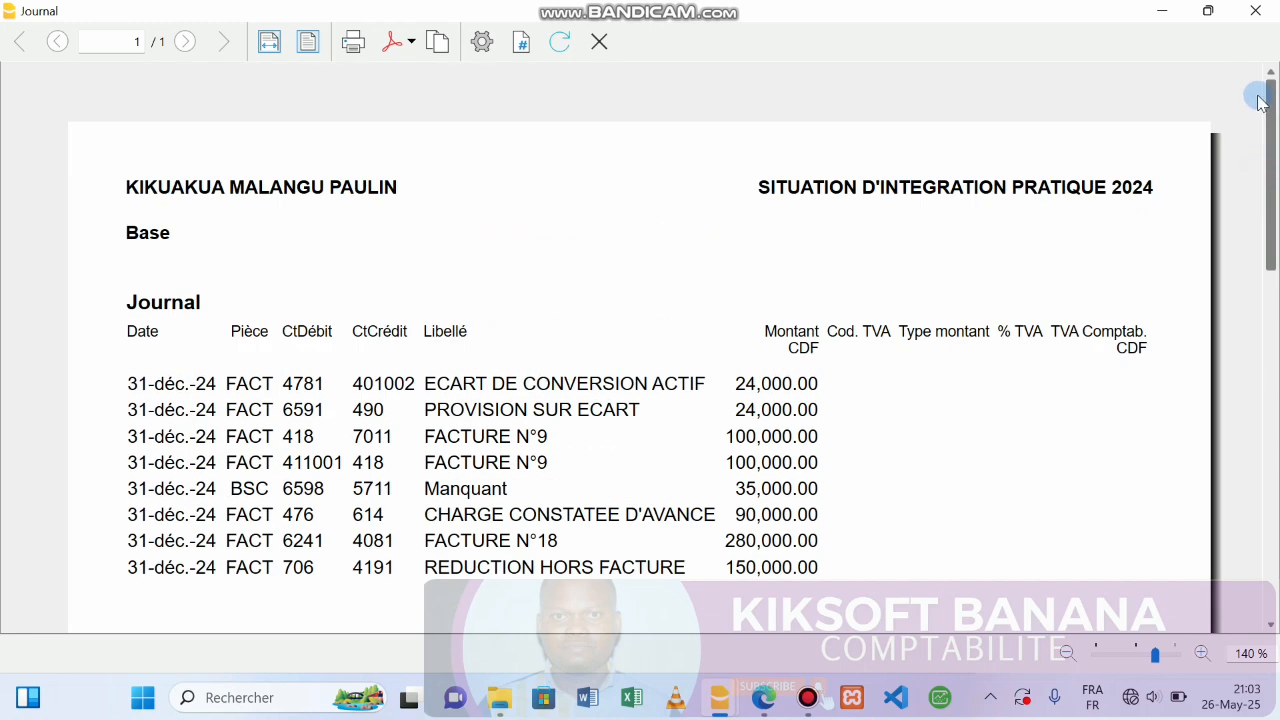
click(482, 42)
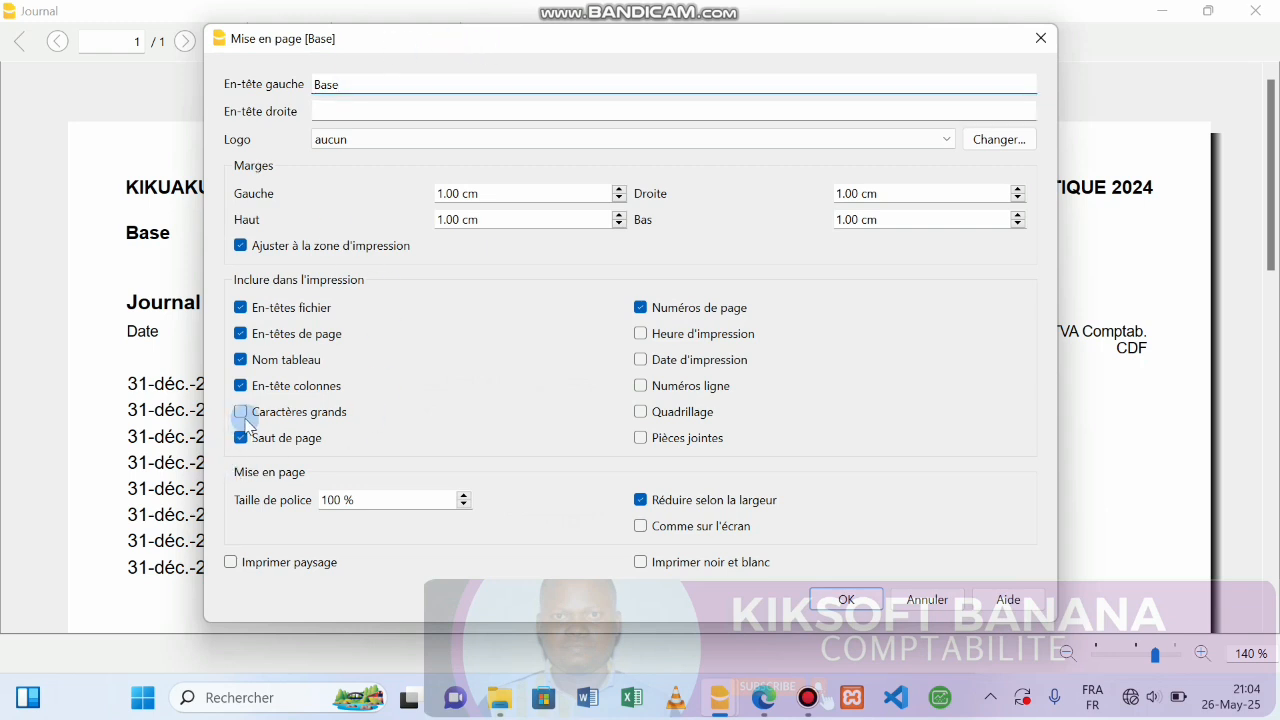
Turn on grid lines, drop page breaks, and put the candidate's number in the left header.
click(657, 418)
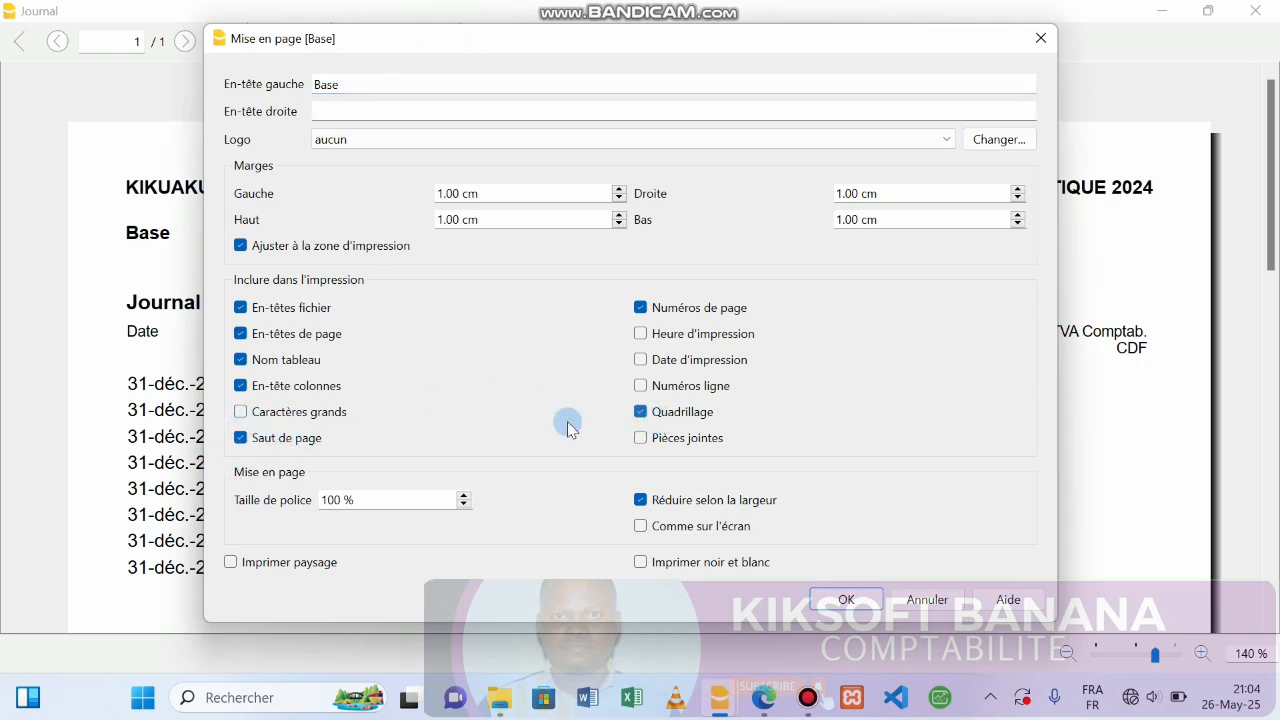
click(240, 437)
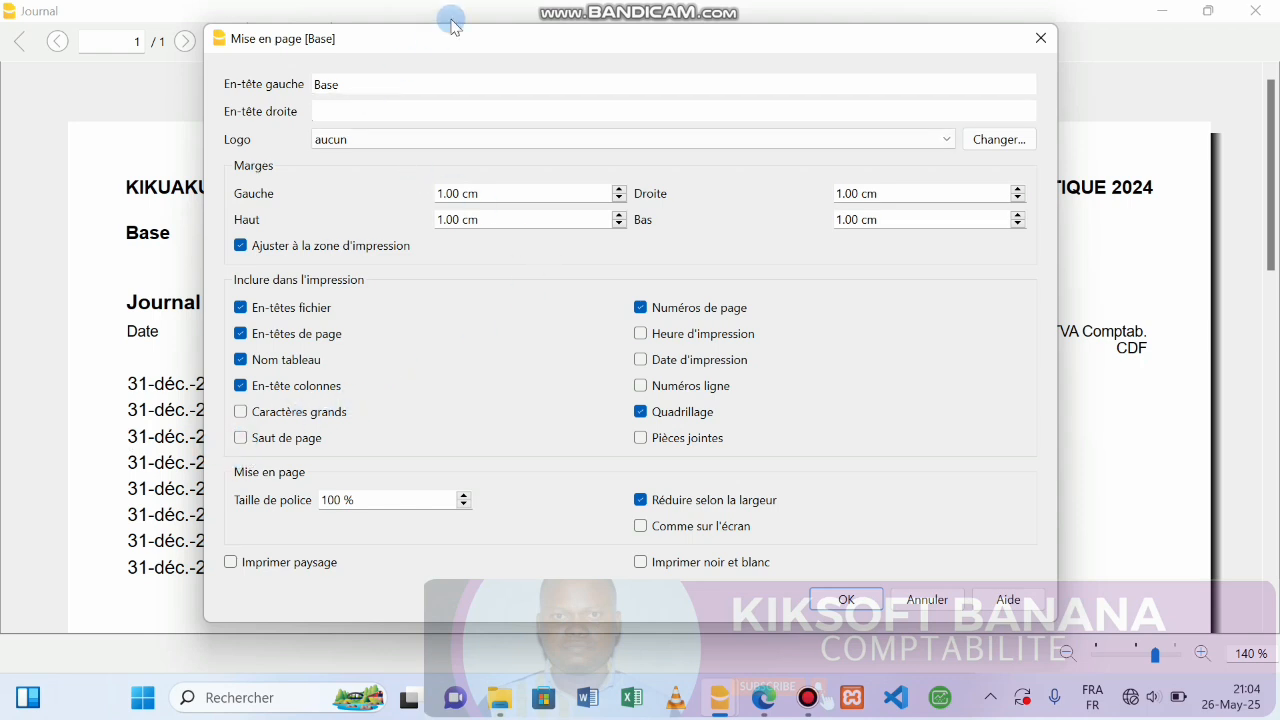
drag(451, 25, 594, 194)
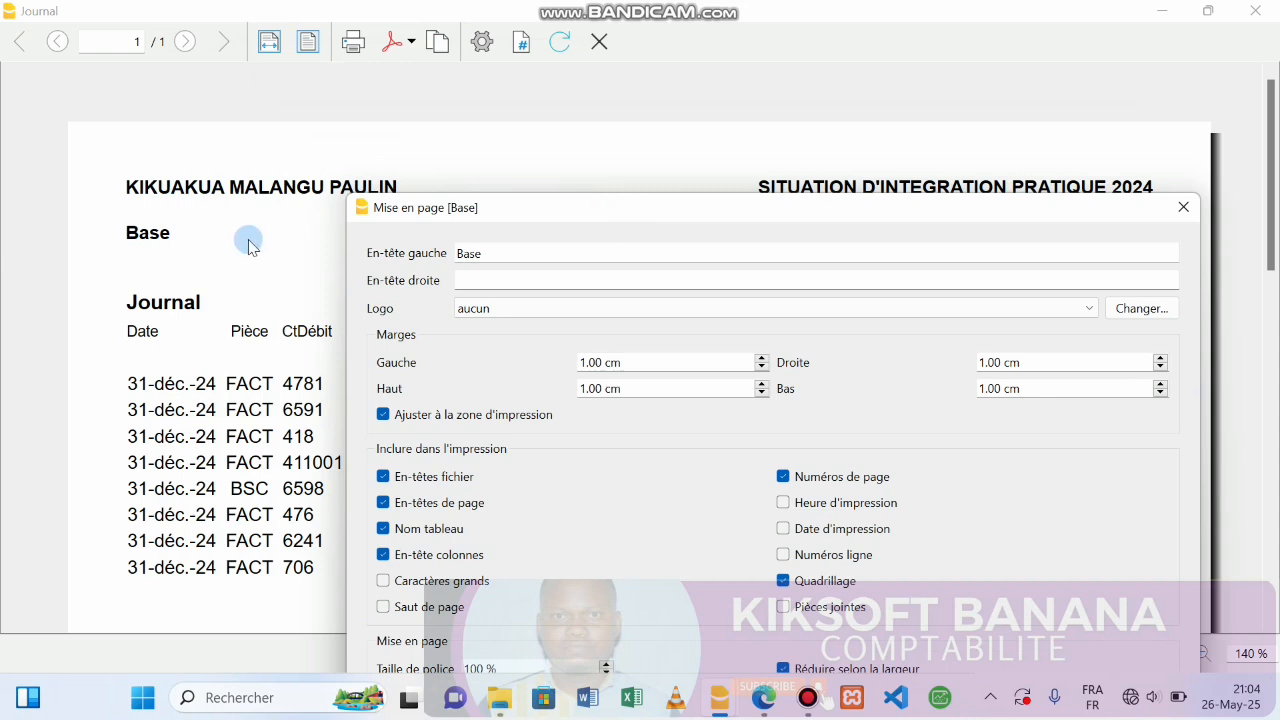
click(508, 250)
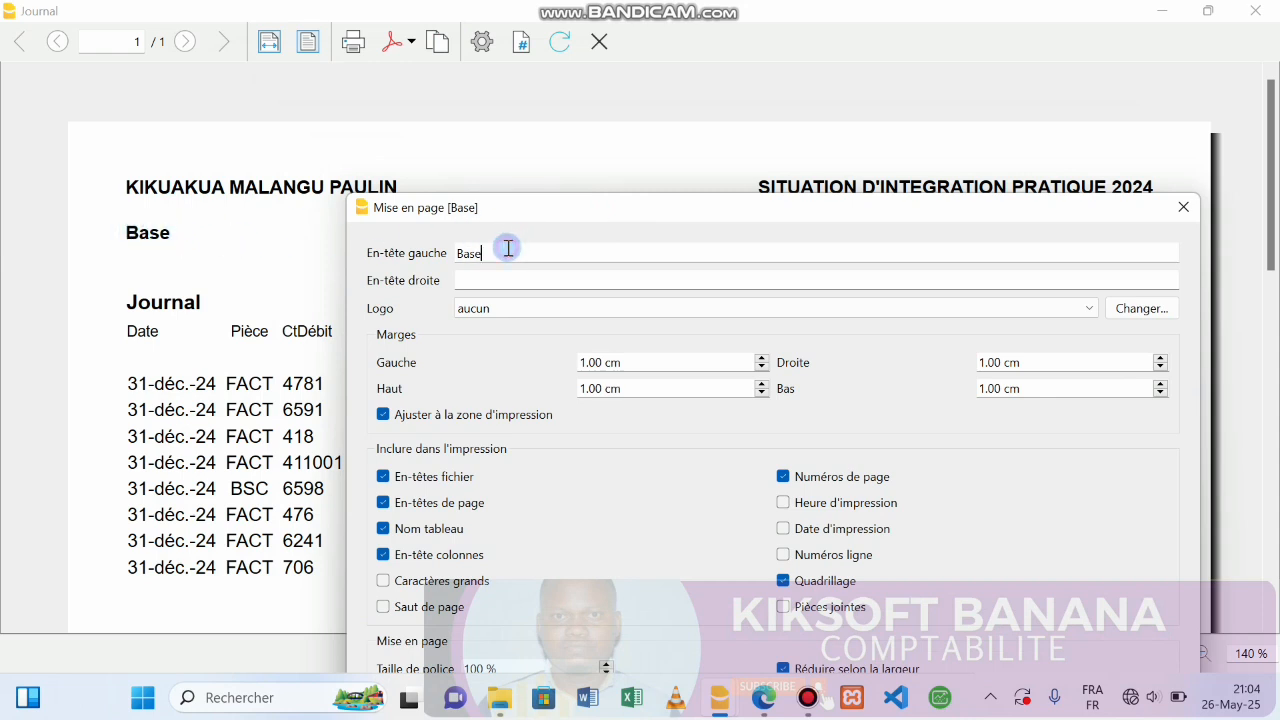
key(BackSpace)
key(BackSpace)
key(BackSpace)
key(BackSpace)
click(483, 254)
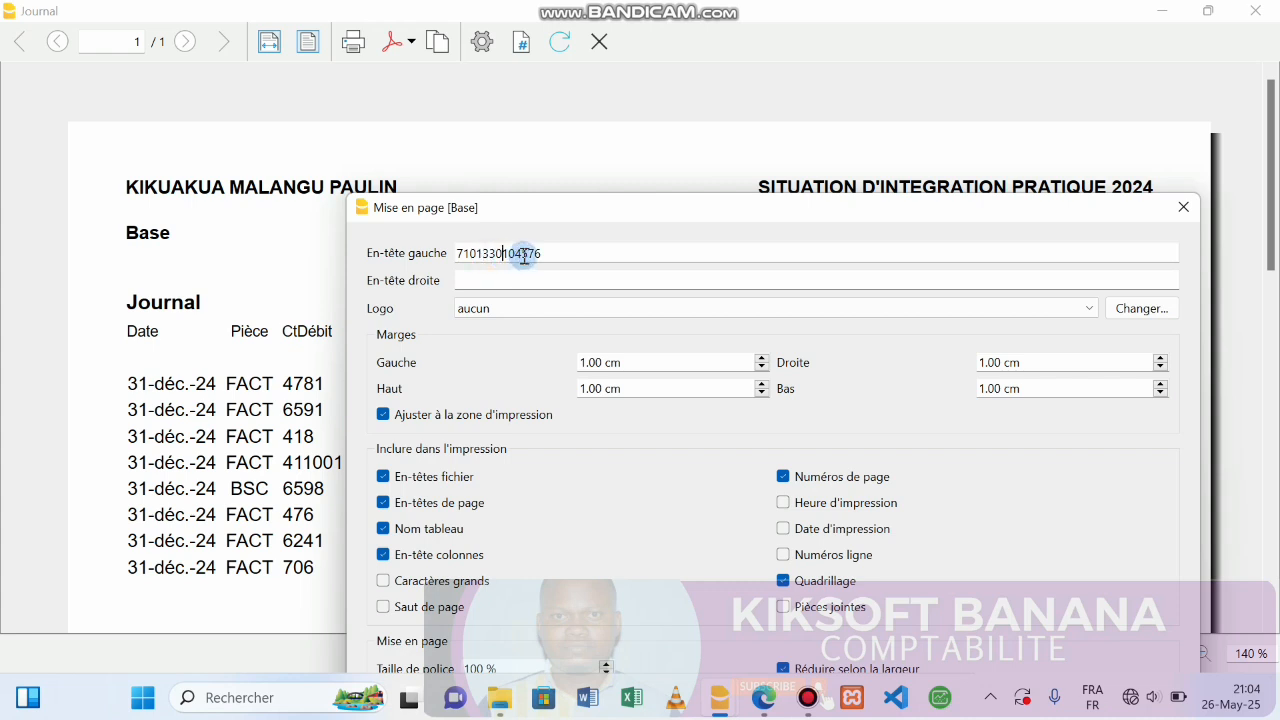
click(522, 254)
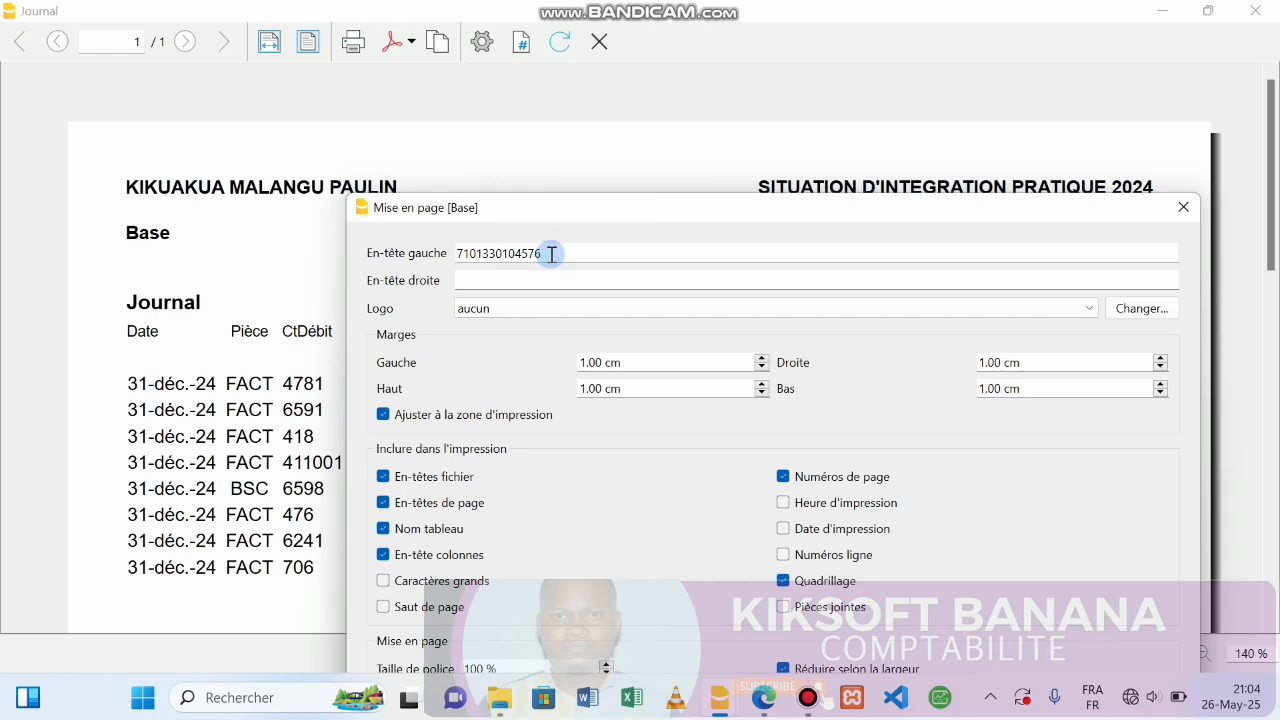
Complete the right header with CENTRE LUBUMBASHI 13, include the print date, and apply.
click(486, 281)
drag(514, 214, 386, 331)
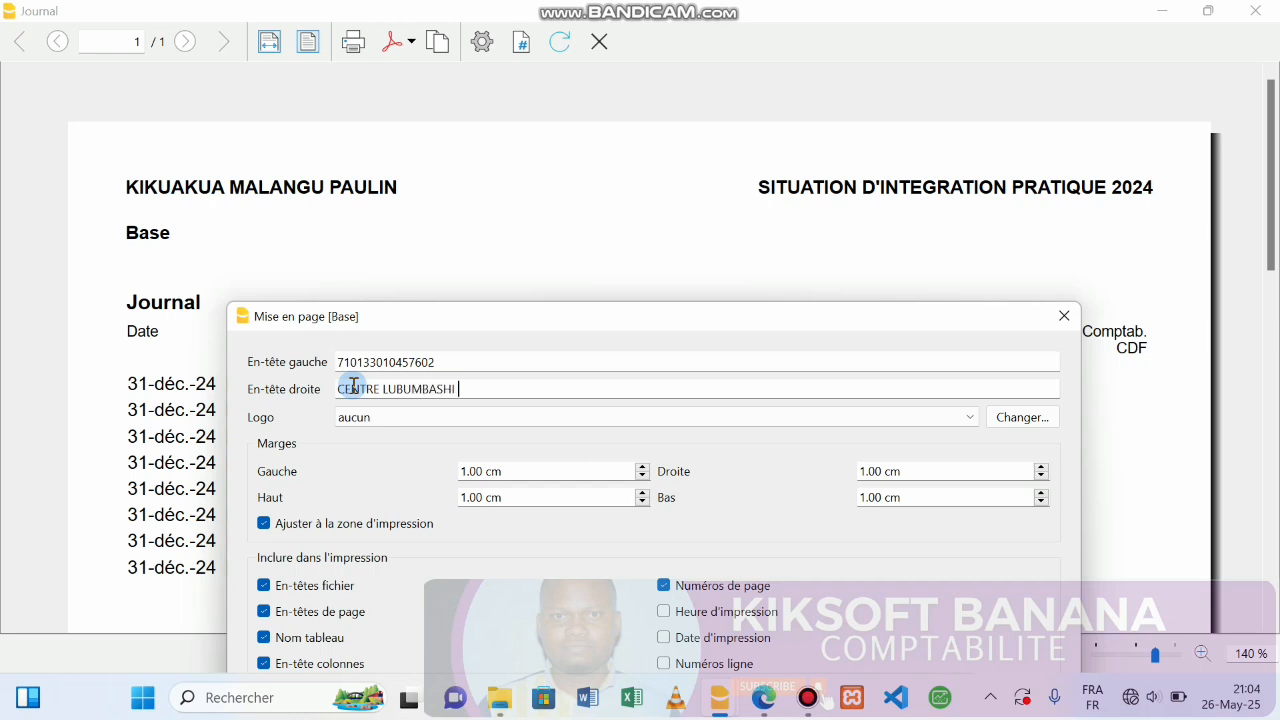
click(354, 385)
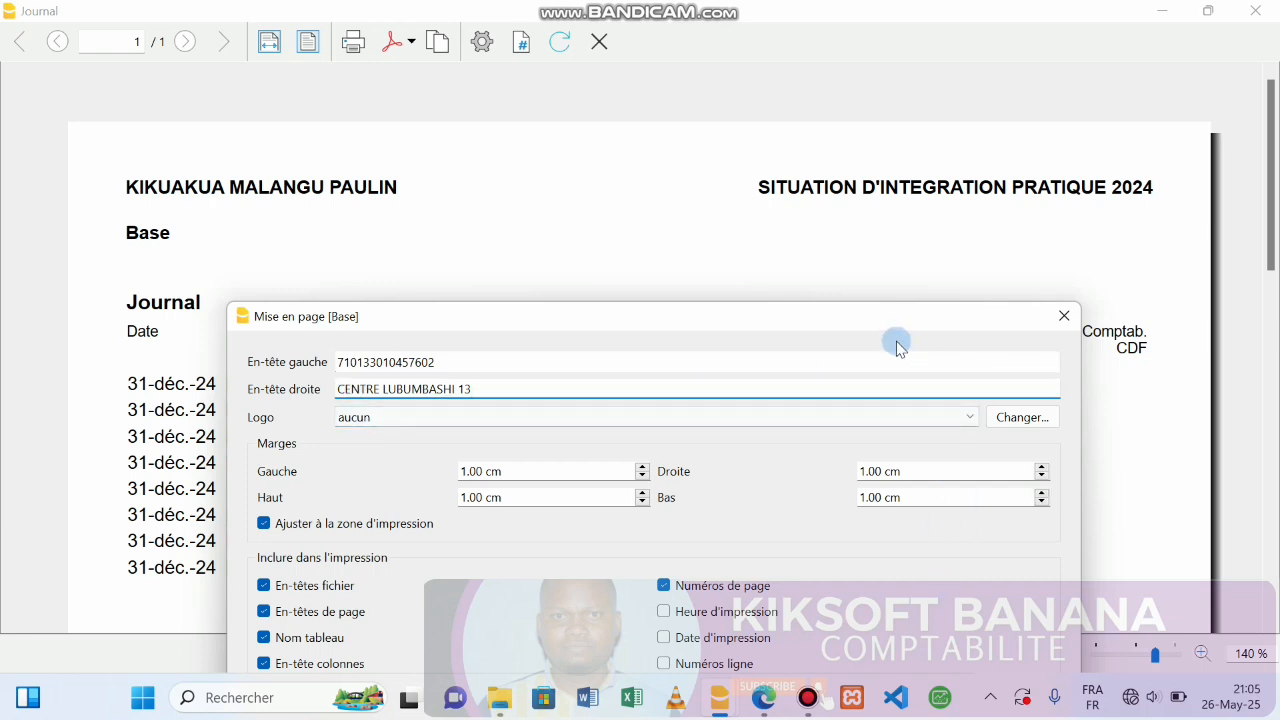
drag(883, 314, 765, 94)
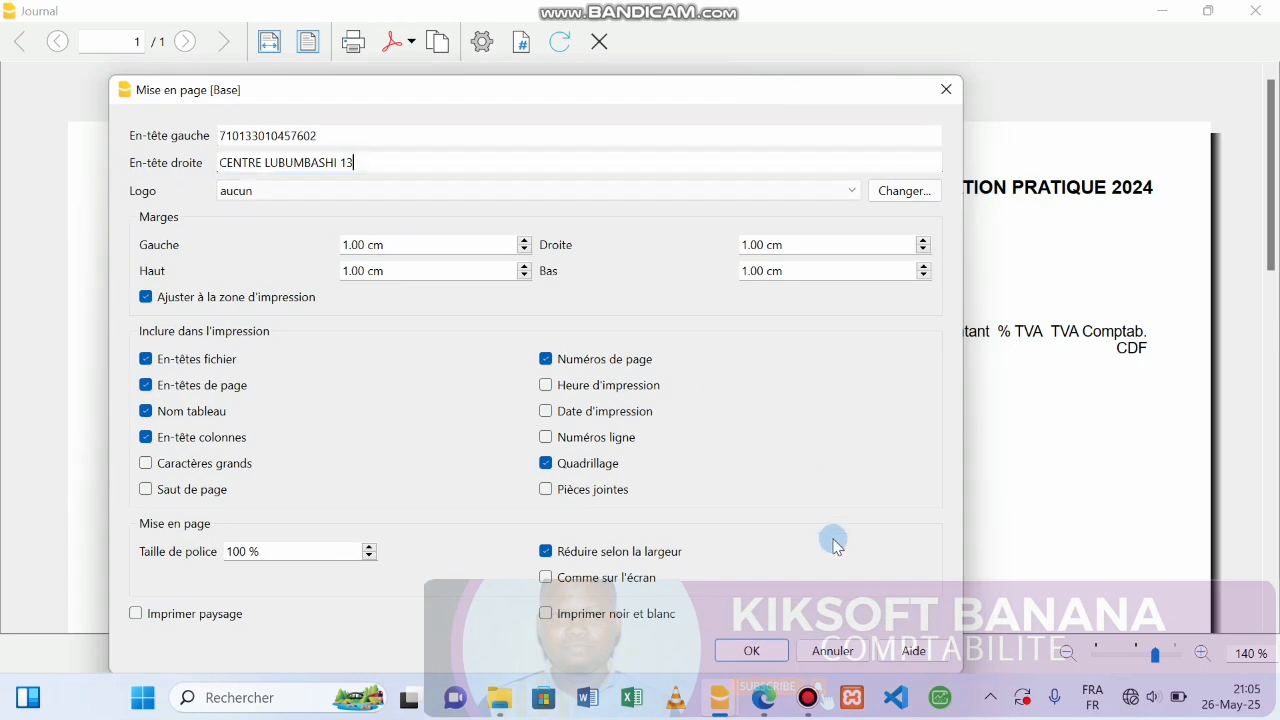
click(548, 411)
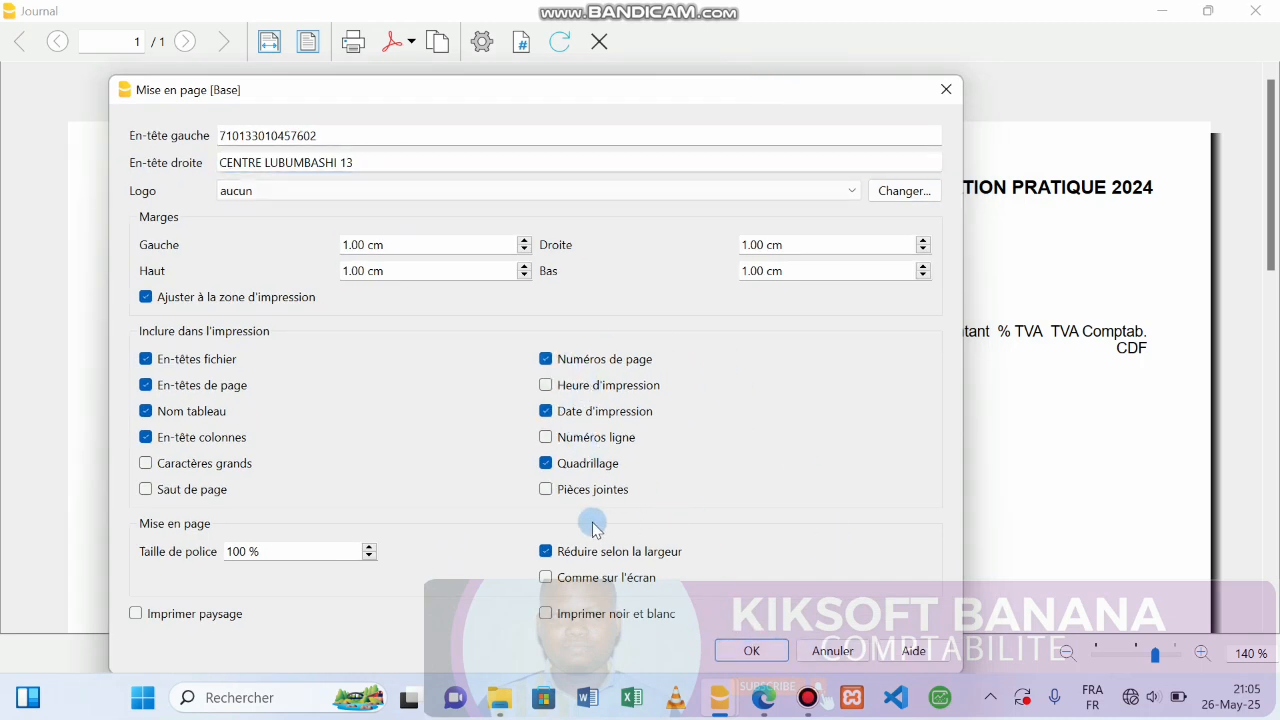
mouse_move(741, 679)
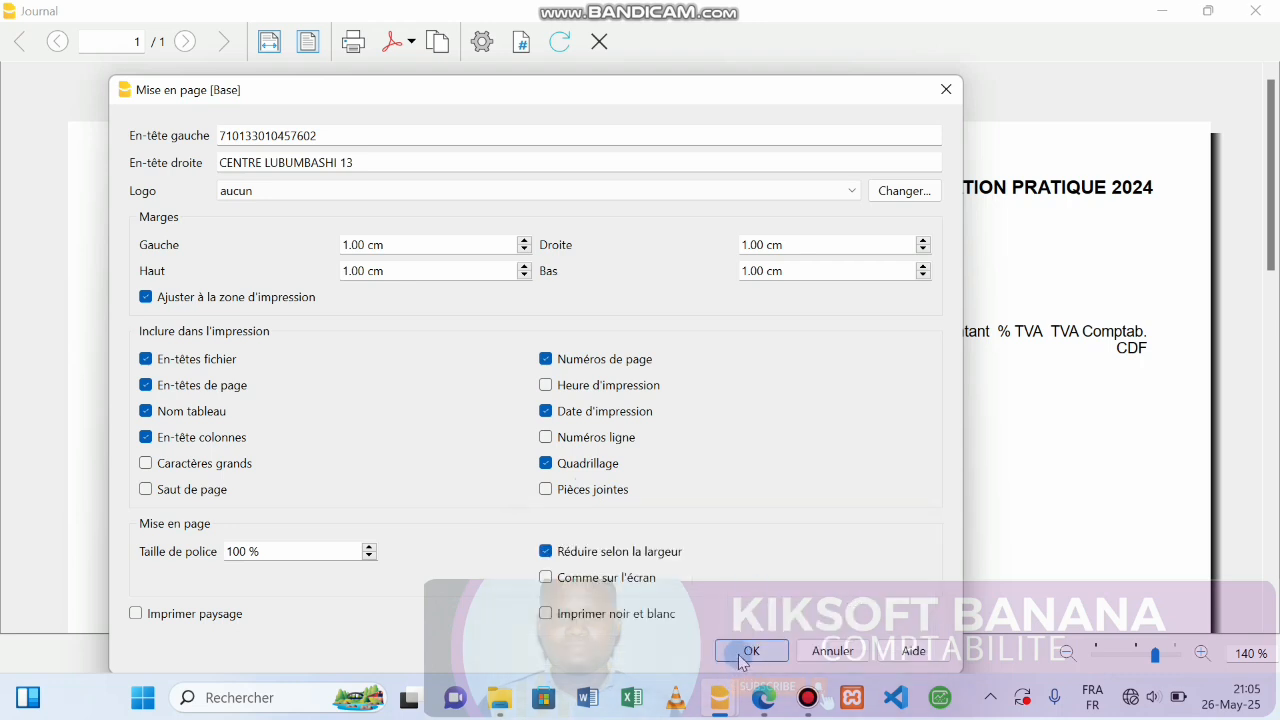
click(742, 658)
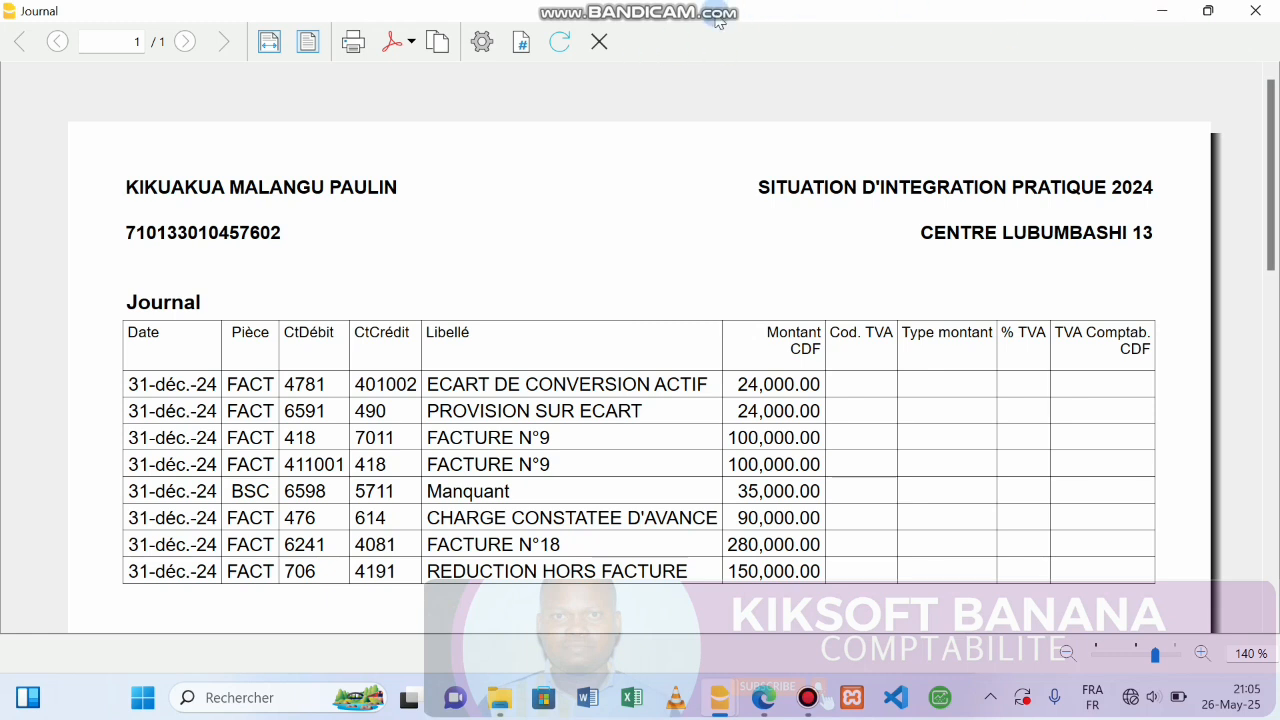
Close the Journal print preview to return to the eight-entry table.
click(599, 41)
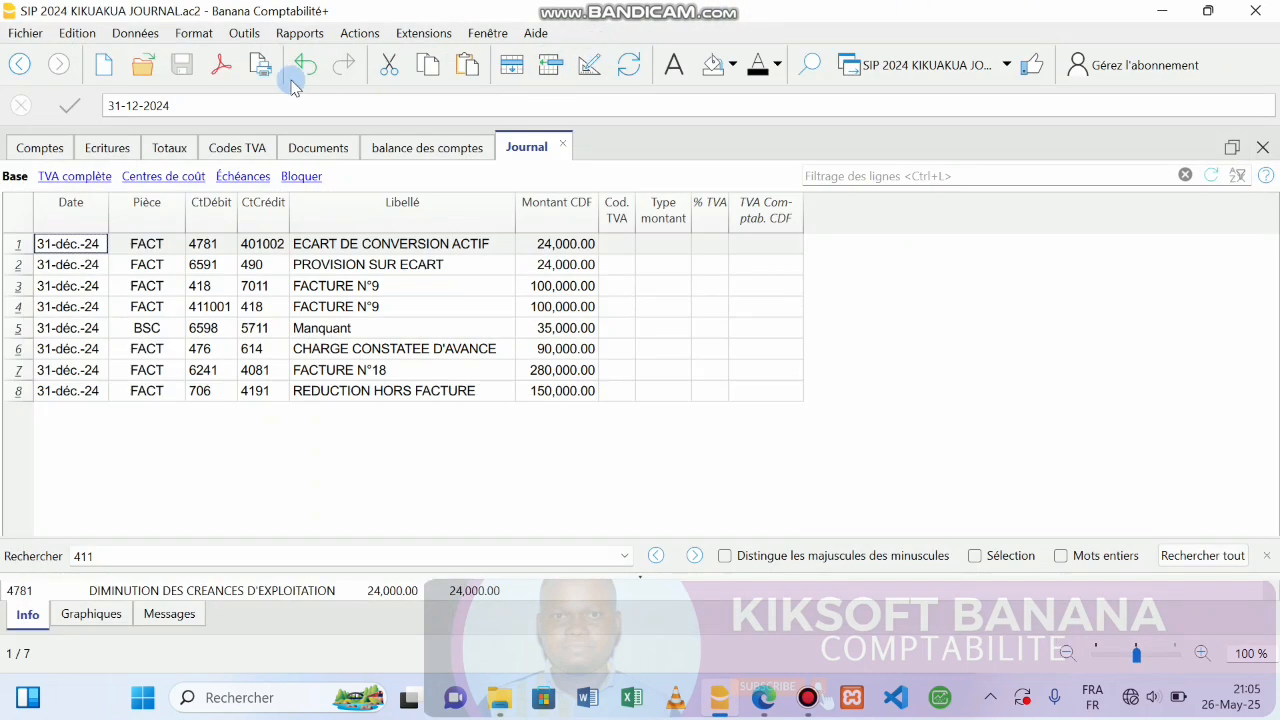
Make all eight journal rows italic.
click(195, 38)
click(196, 253)
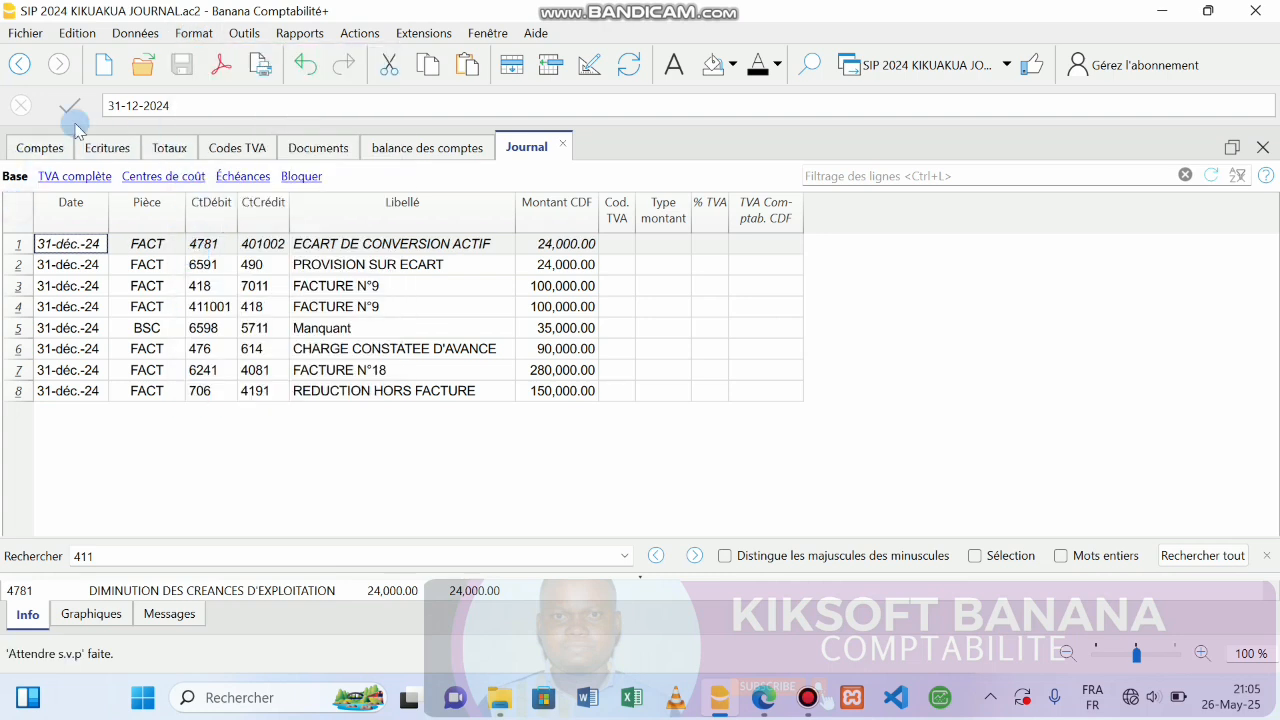
click(10, 205)
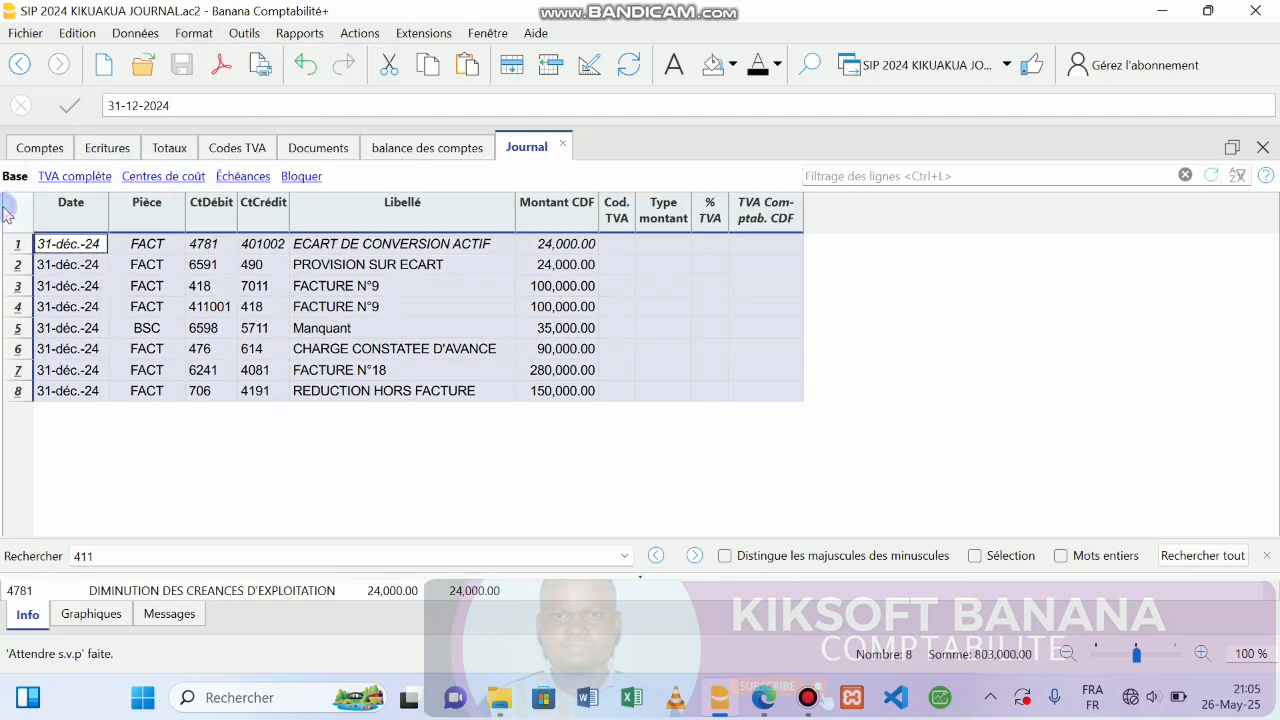
click(192, 38)
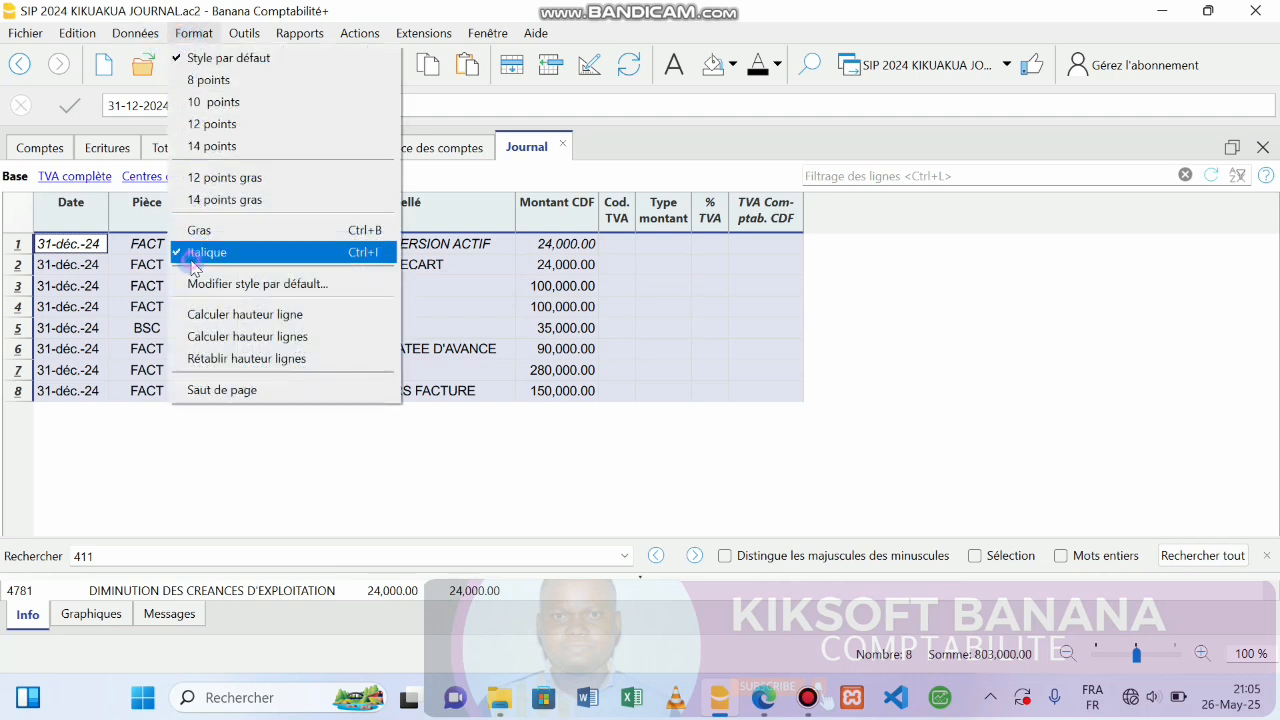
click(193, 256)
click(197, 36)
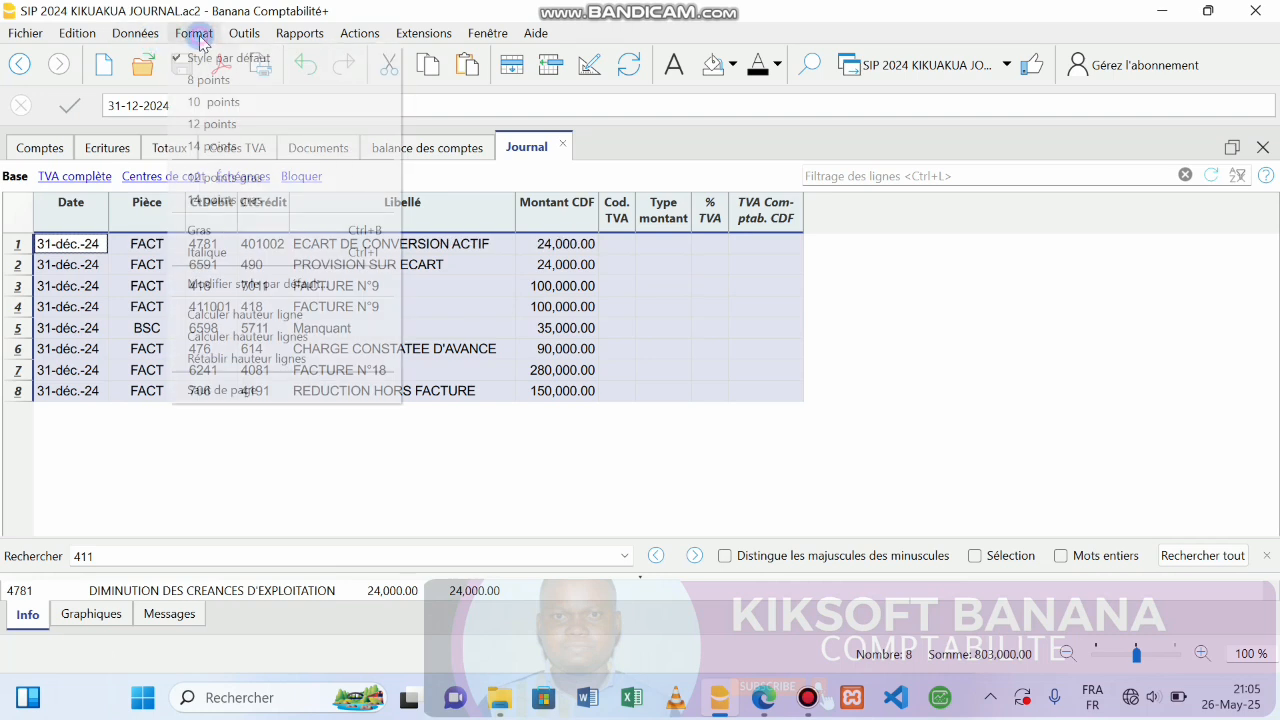
click(203, 252)
click(205, 250)
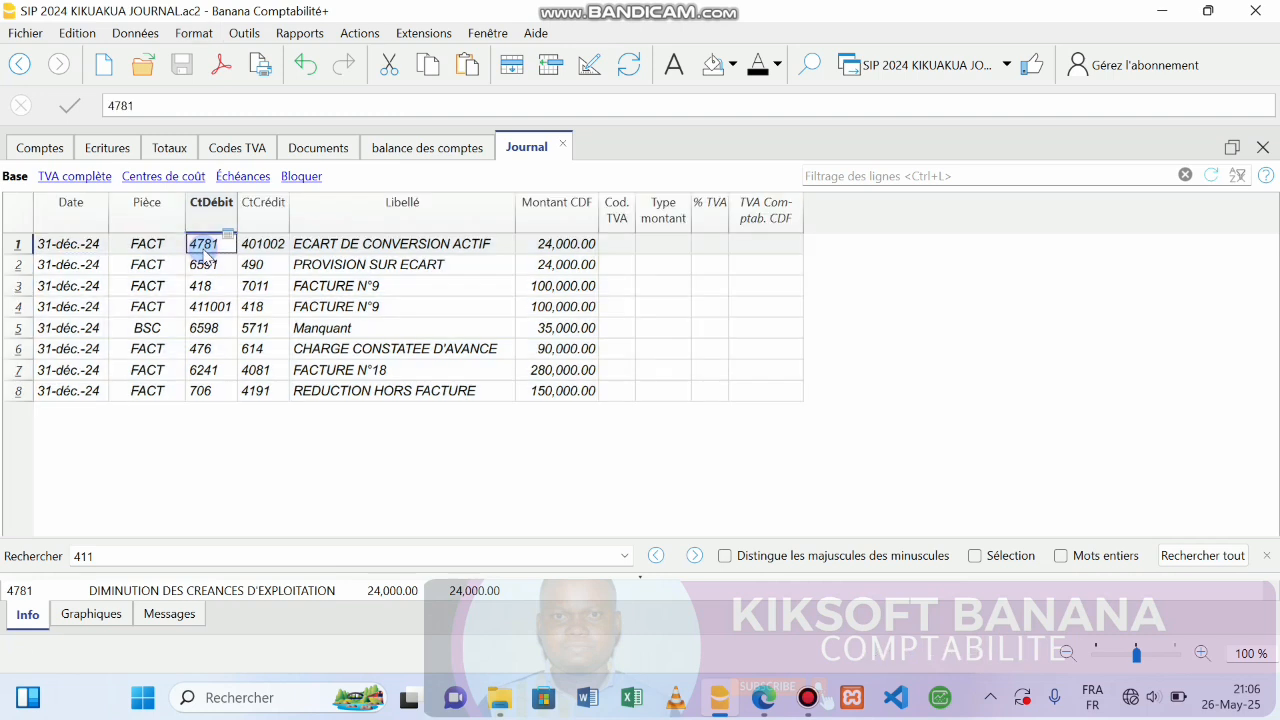
Make every journal row bold with blue text, then preview the Journal report.
click(12, 208)
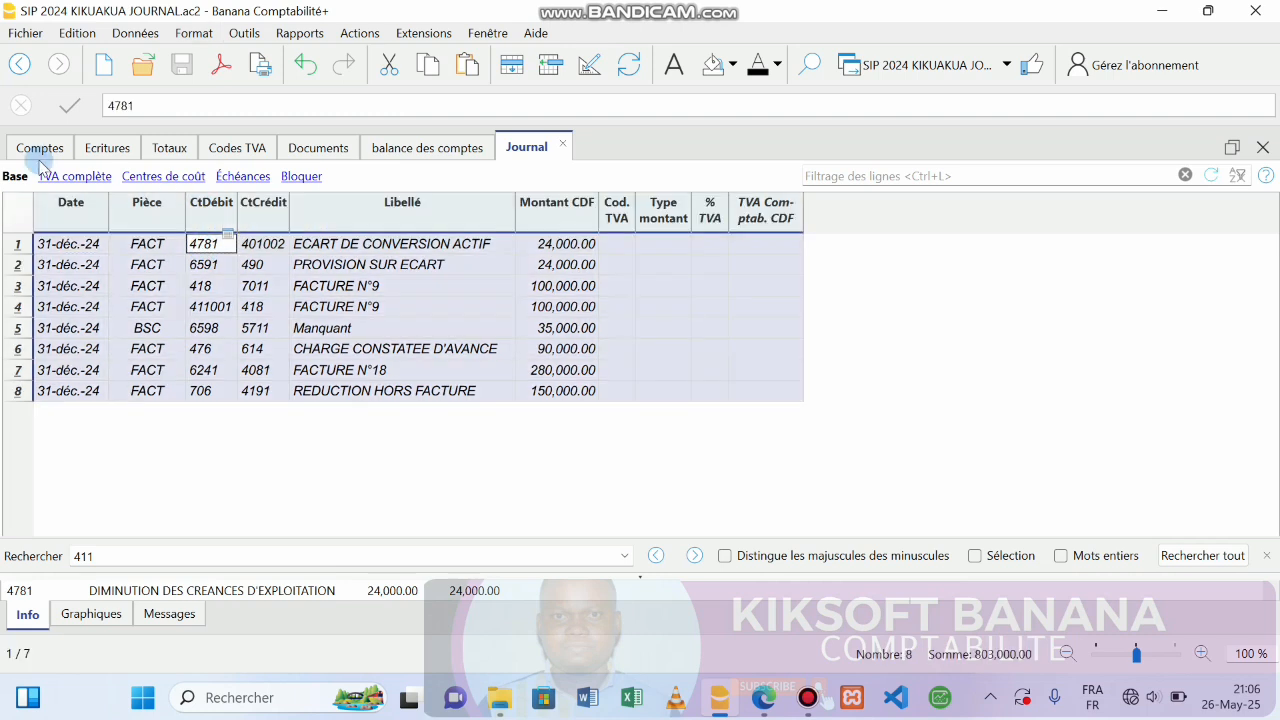
click(204, 37)
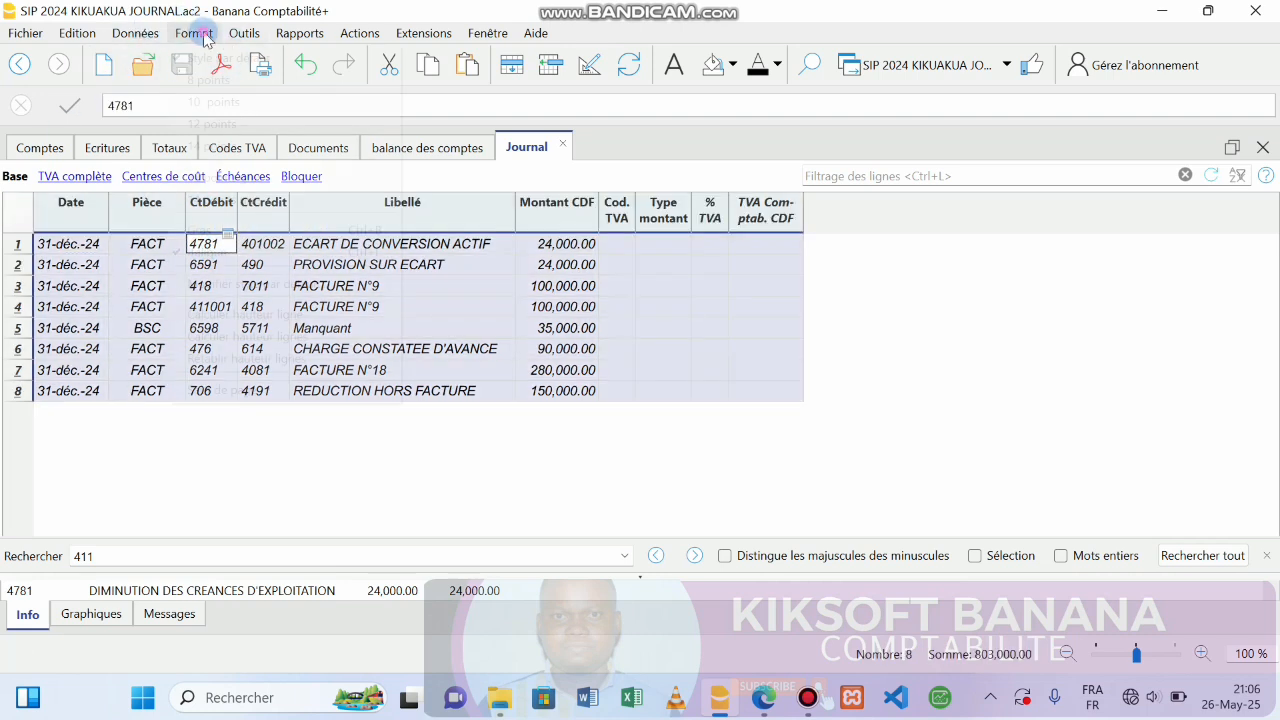
click(203, 229)
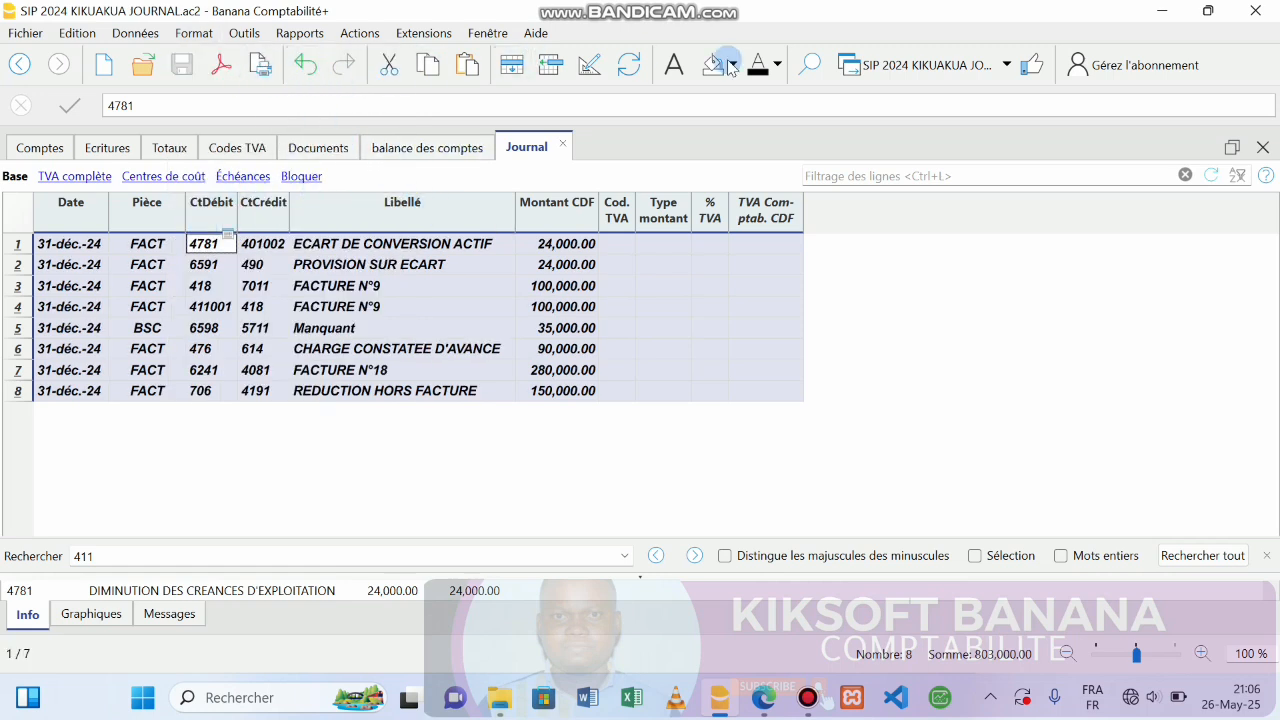
click(778, 66)
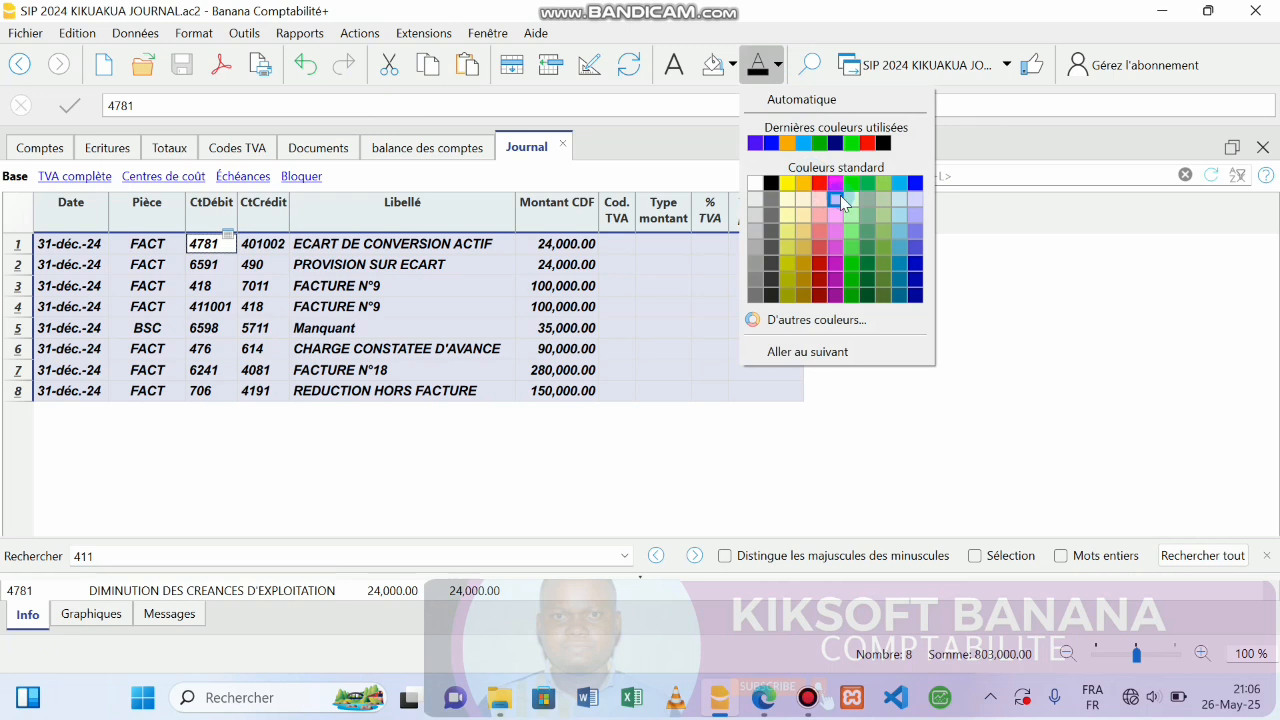
click(916, 184)
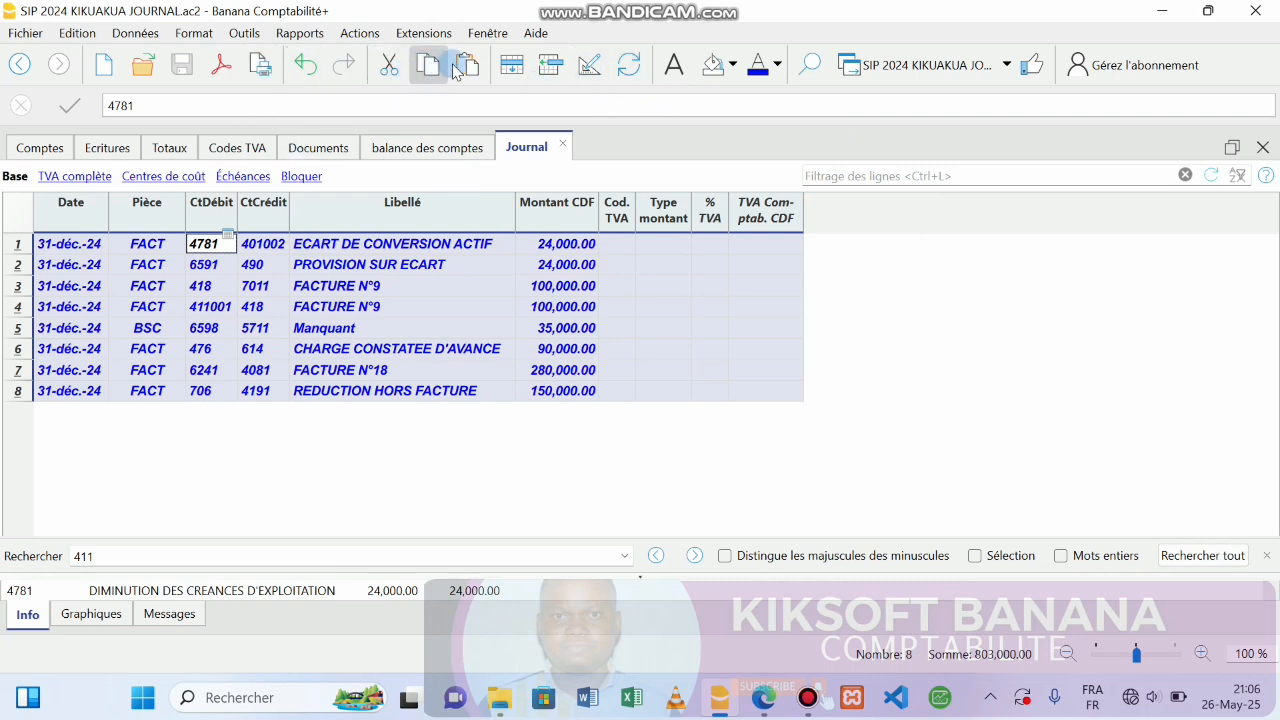
click(259, 64)
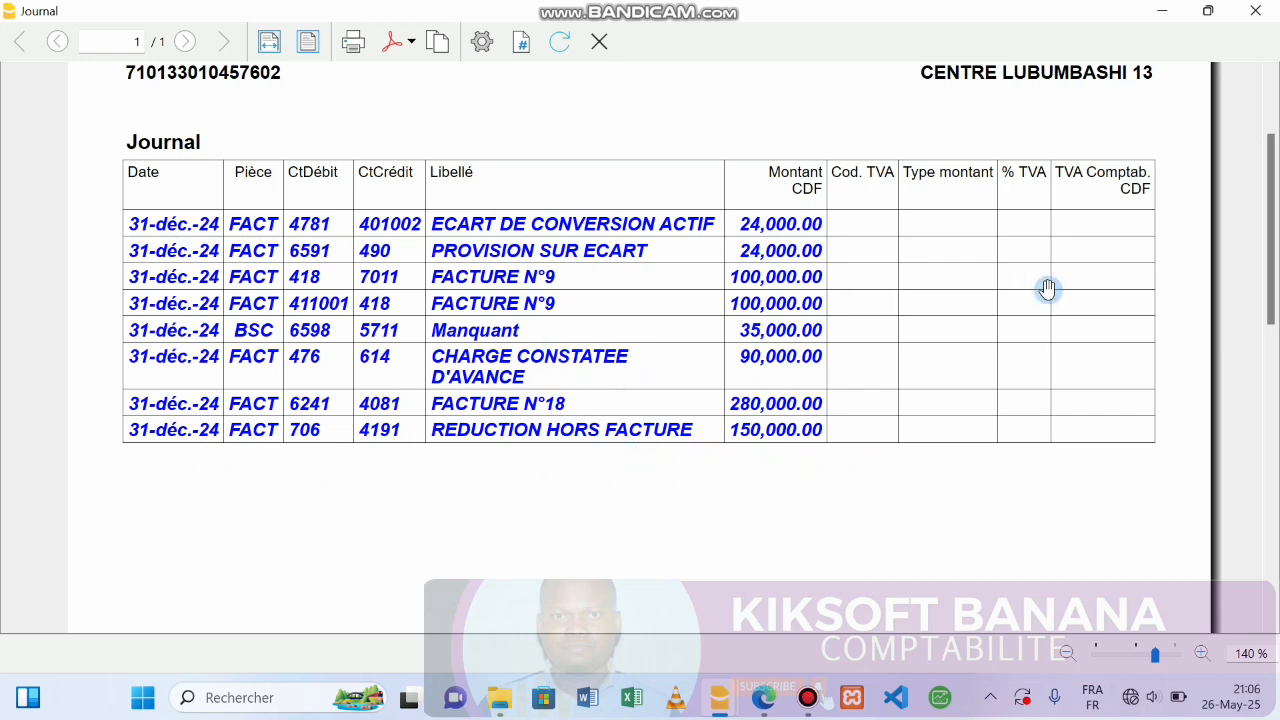
Export the Journal to the desktop as SIP 2024 Journal.pdf and open it.
drag(1274, 178, 1233, 76)
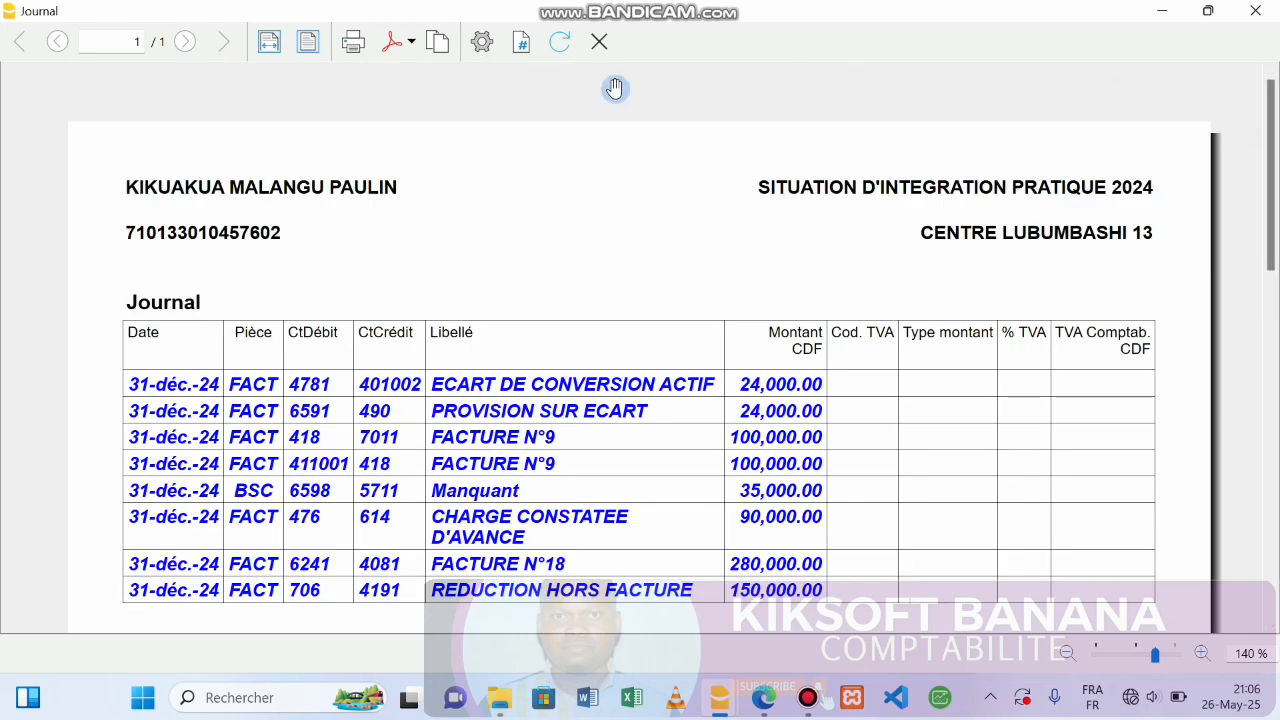
click(408, 46)
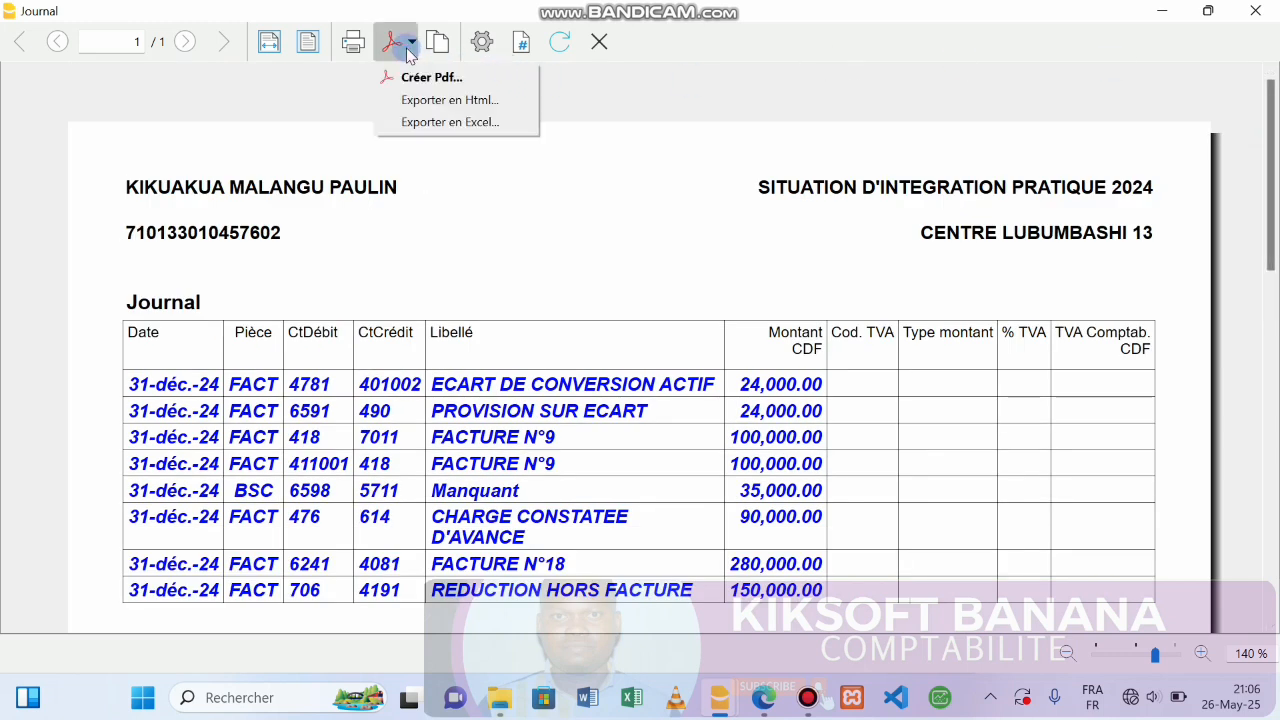
click(418, 78)
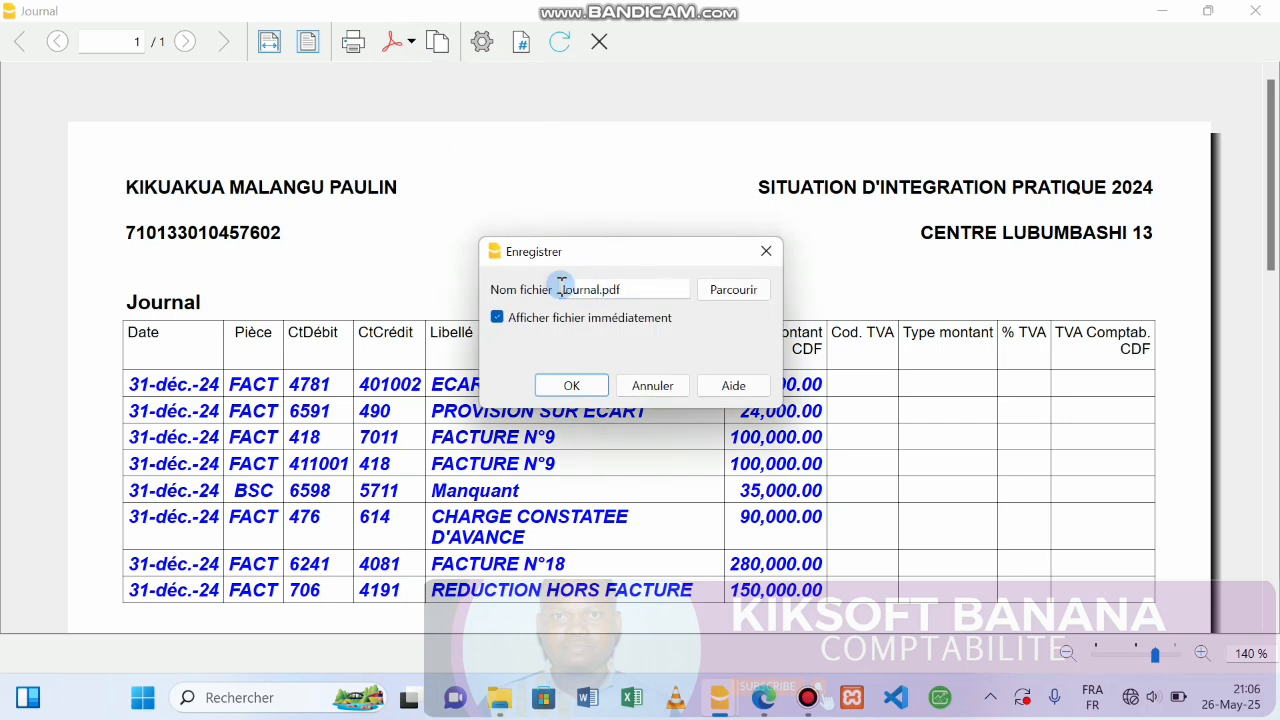
text(SIP 2024)
click(735, 291)
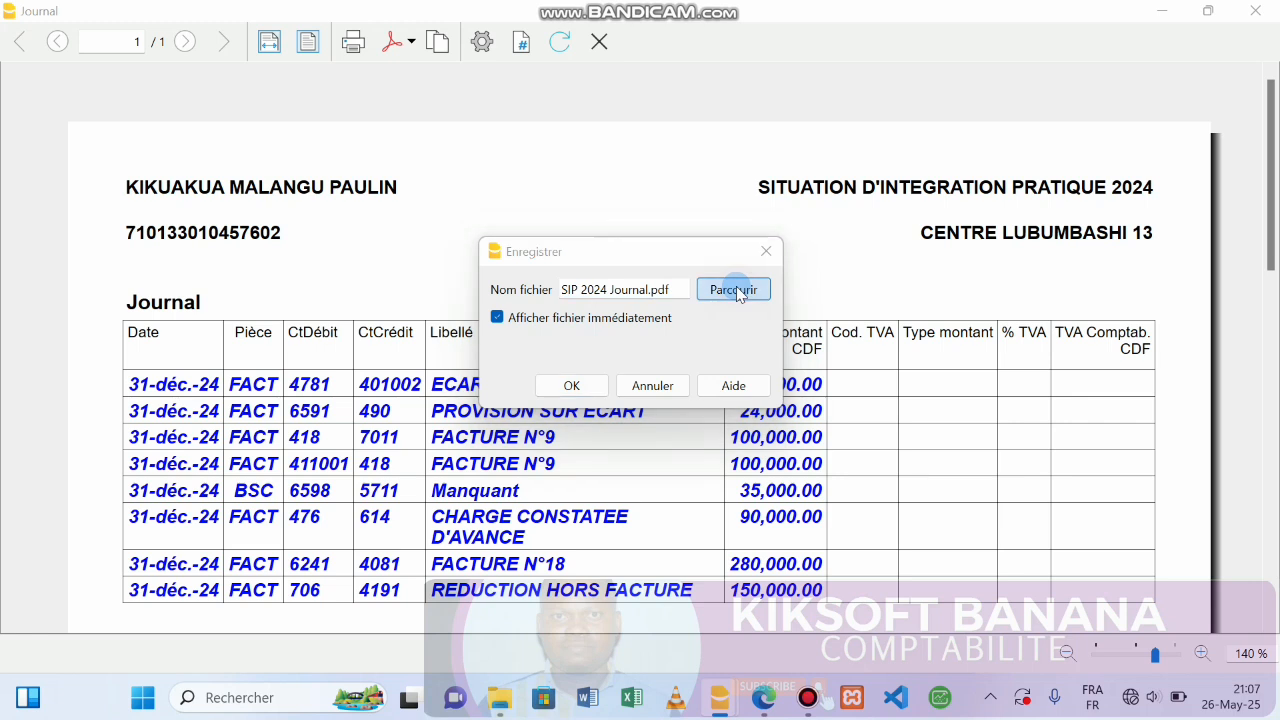
click(768, 478)
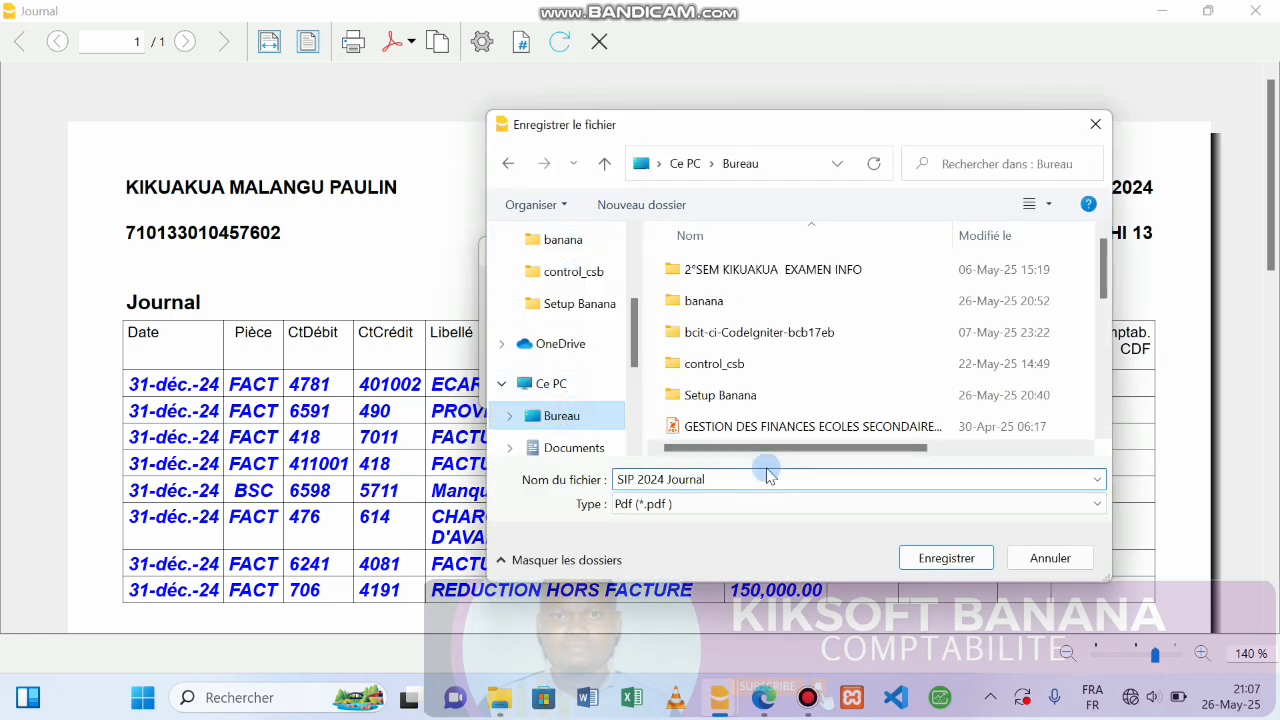
click(946, 558)
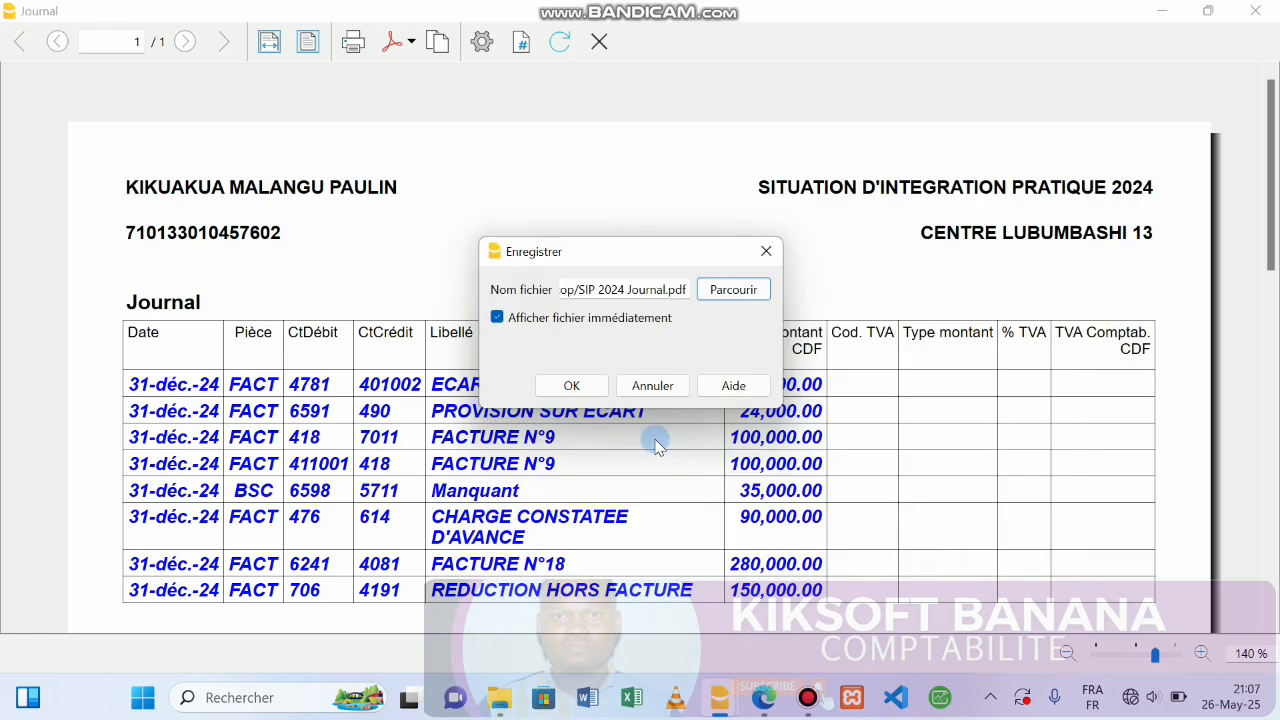
click(574, 384)
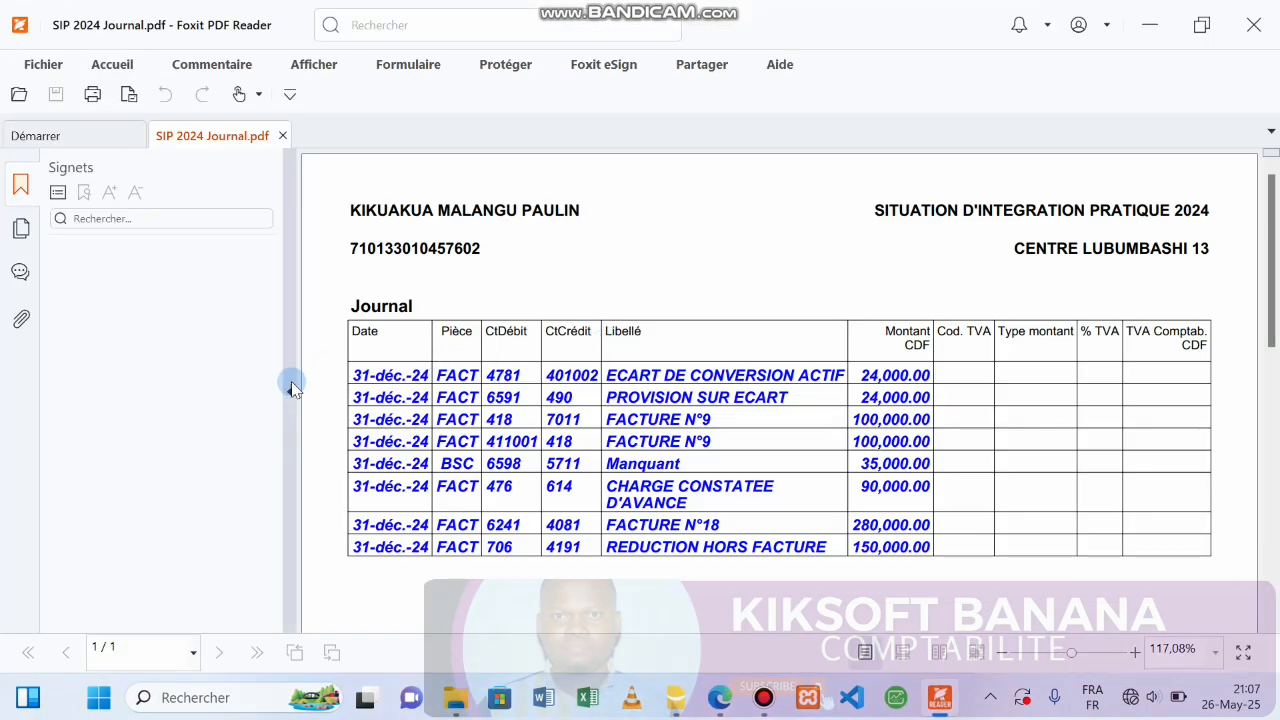
Collapse the Signets panel and review the 31-déc.-24 journal entries under the CENTRE LUBUMBASHI 13 header.
click(292, 390)
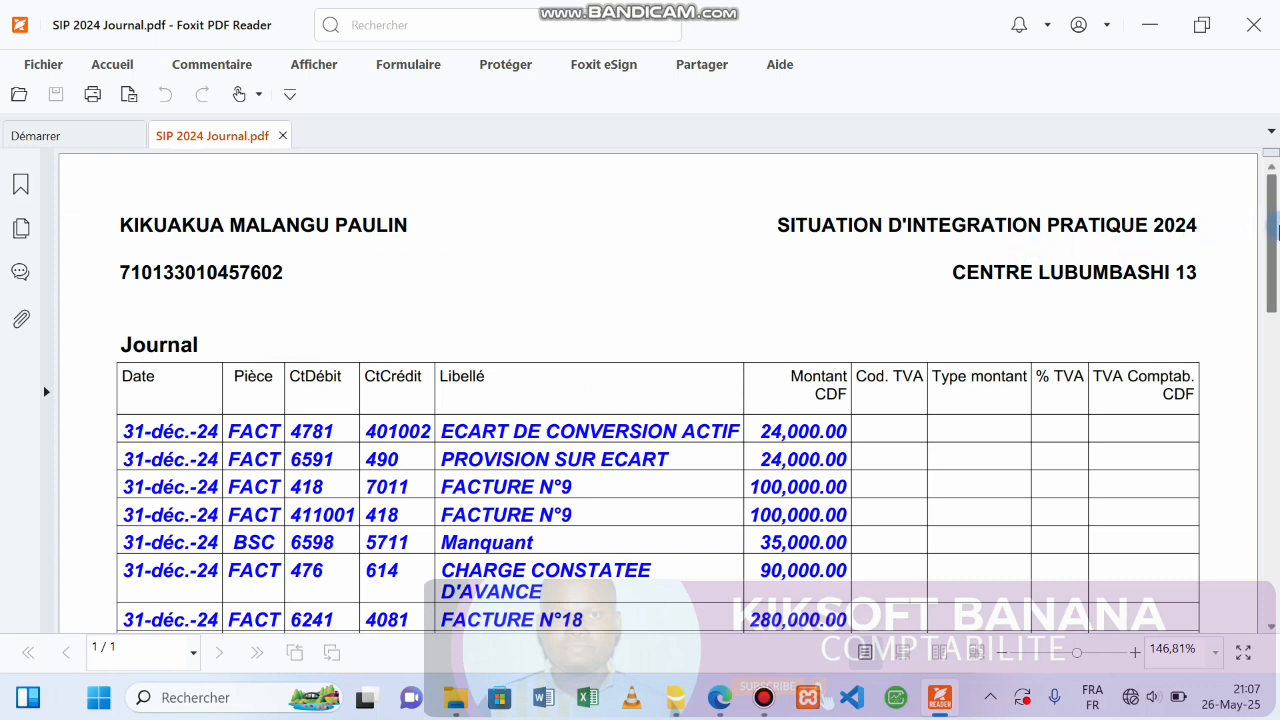
drag(1276, 230, 1243, 208)
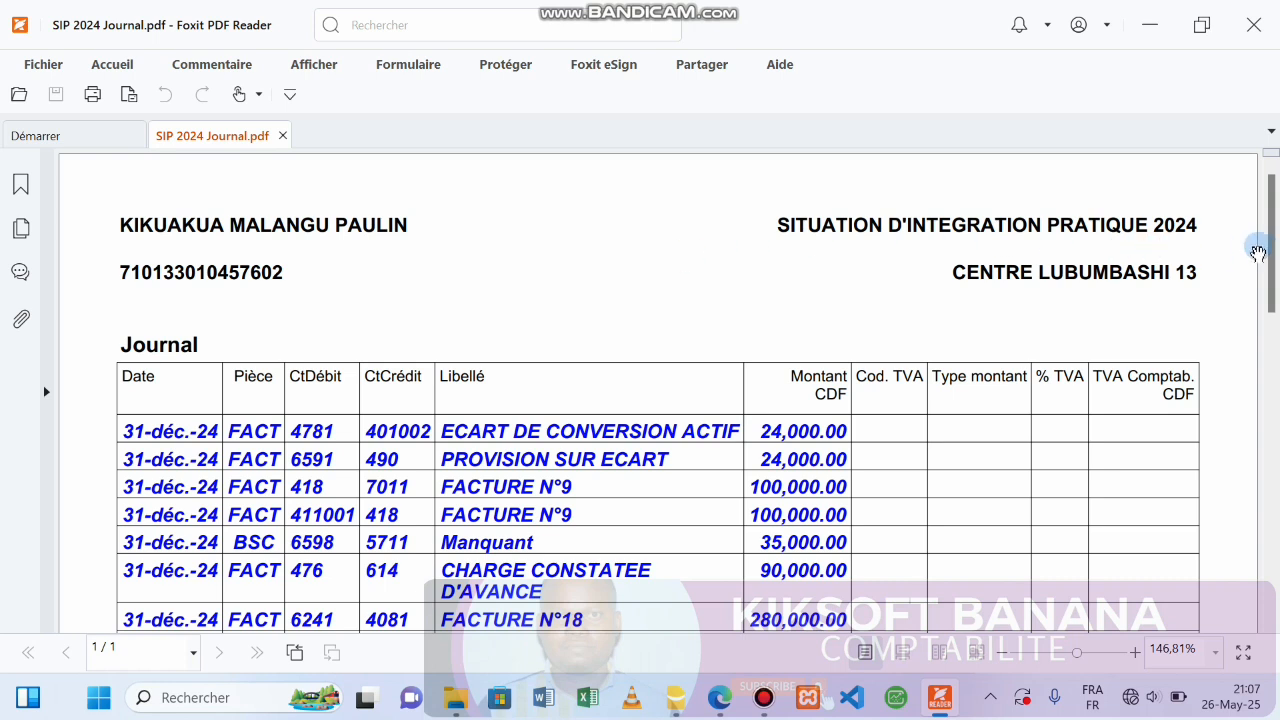
mouse_move(1273, 250)
mouse_down()
mouse_move(1270, 285)
mouse_move(1266, 220)
mouse_move(1270, 297)
mouse_move(1259, 231)
mouse_up()
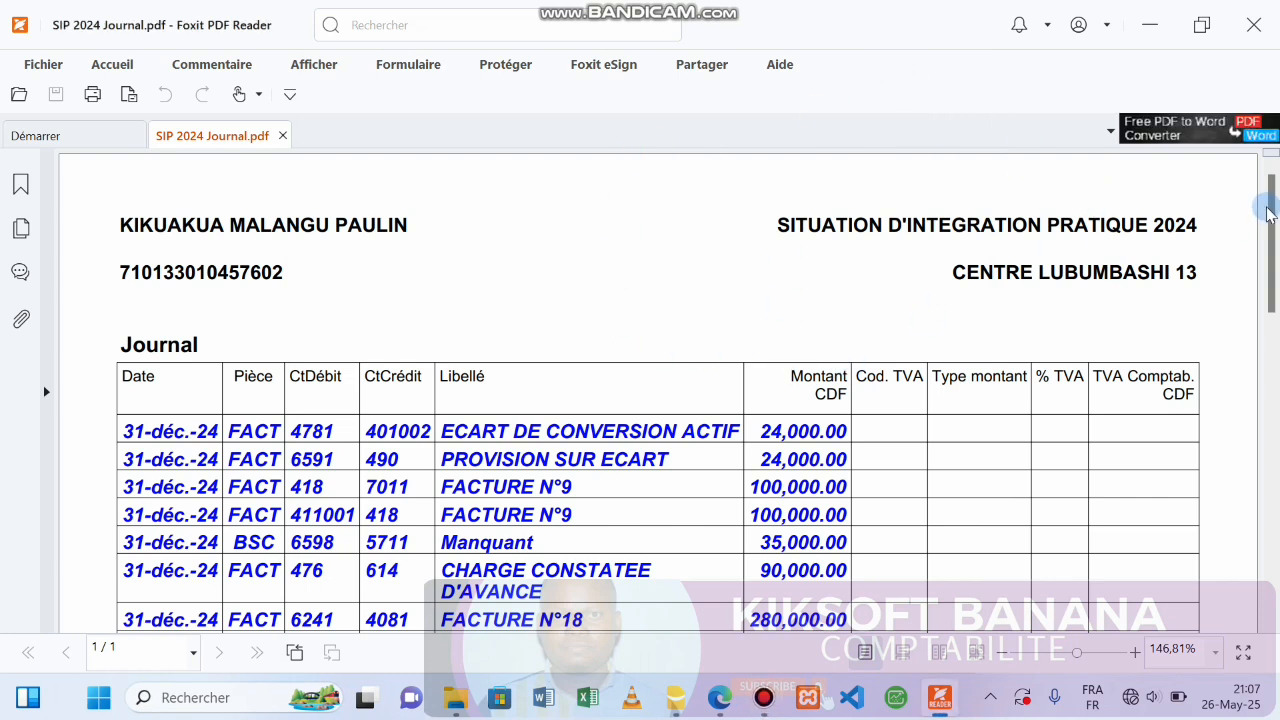
mouse_move(1273, 220)
mouse_down()
mouse_move(1272, 290)
mouse_move(1265, 185)
mouse_move(1267, 280)
mouse_move(1268, 203)
mouse_up()
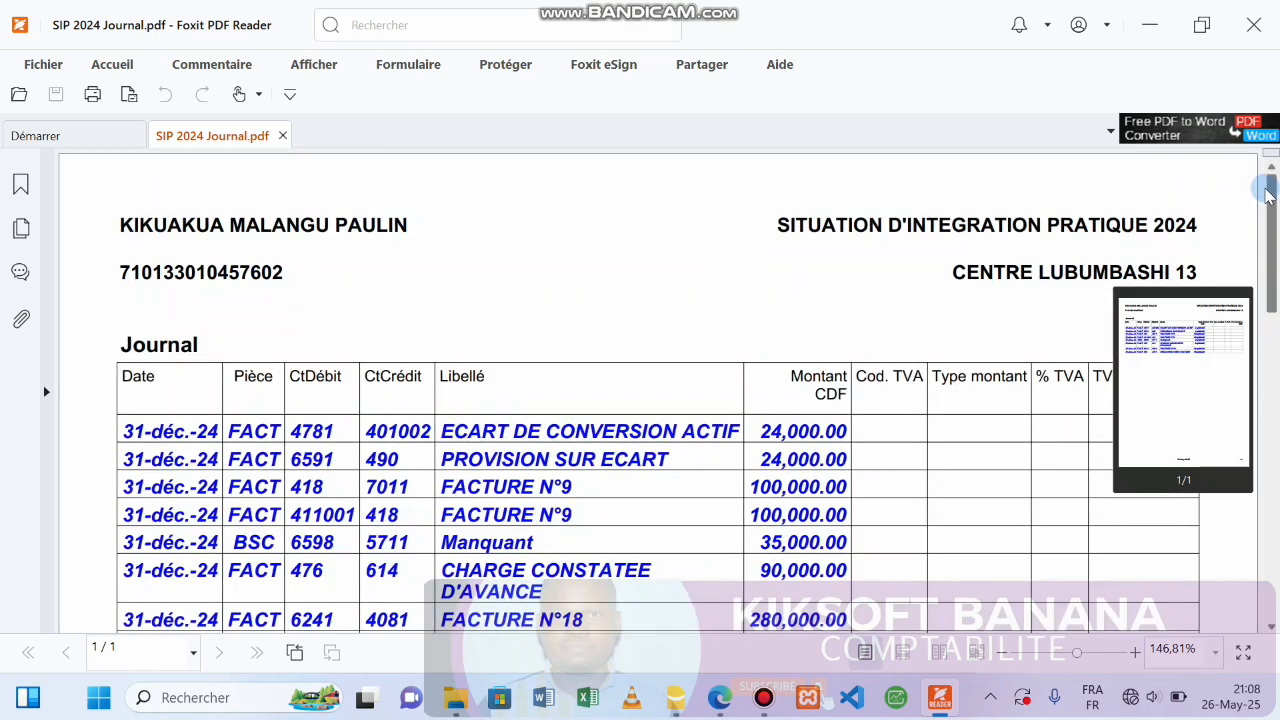
drag(1266, 205, 1254, 177)
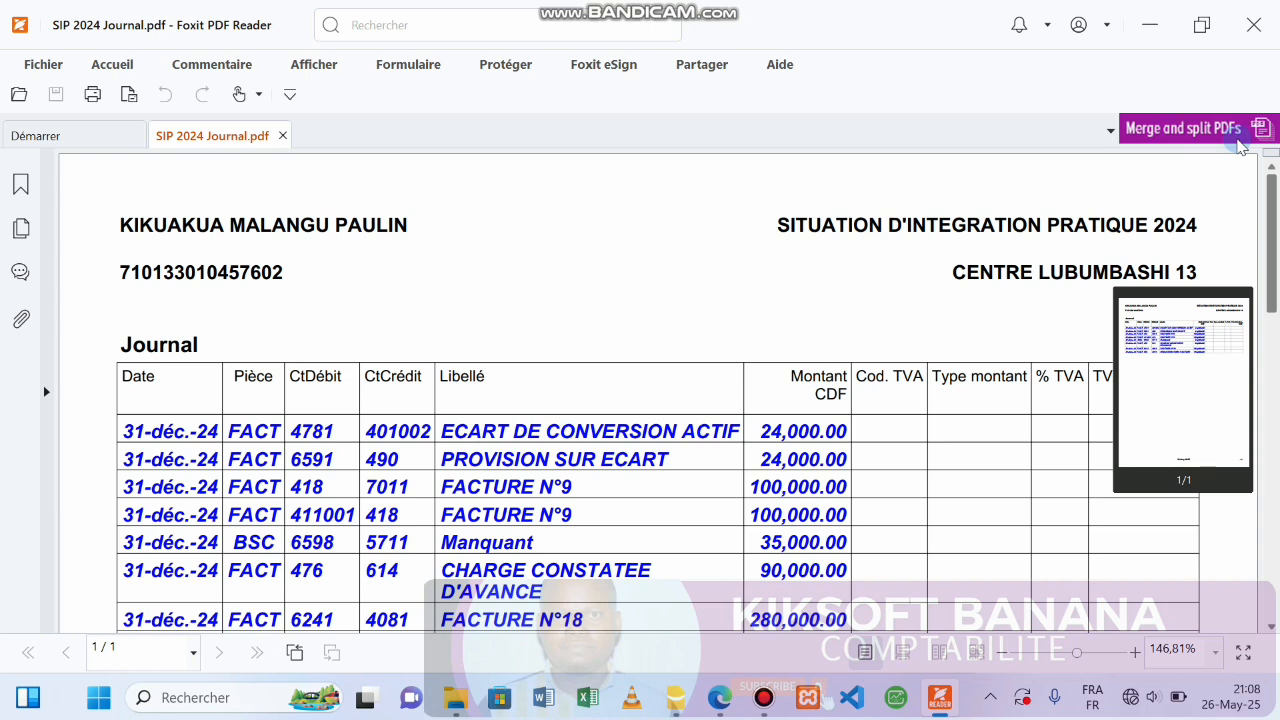
scroll(1240, 200, down, 1)
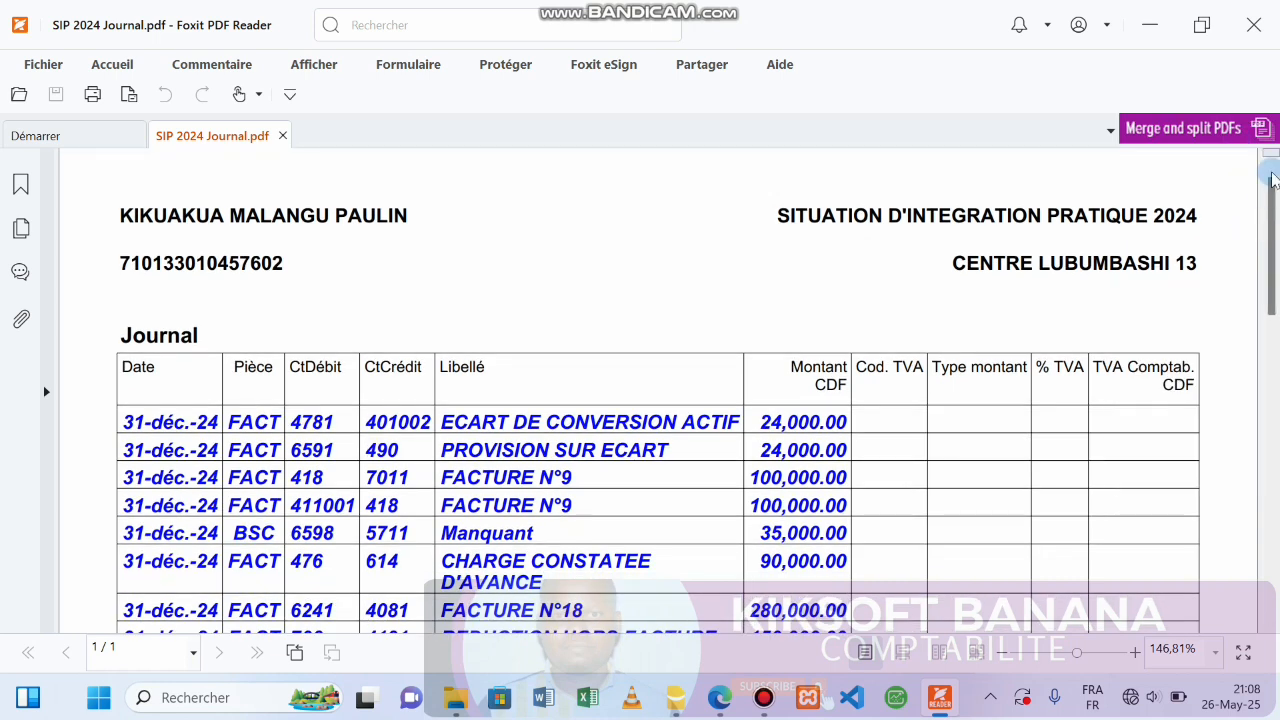